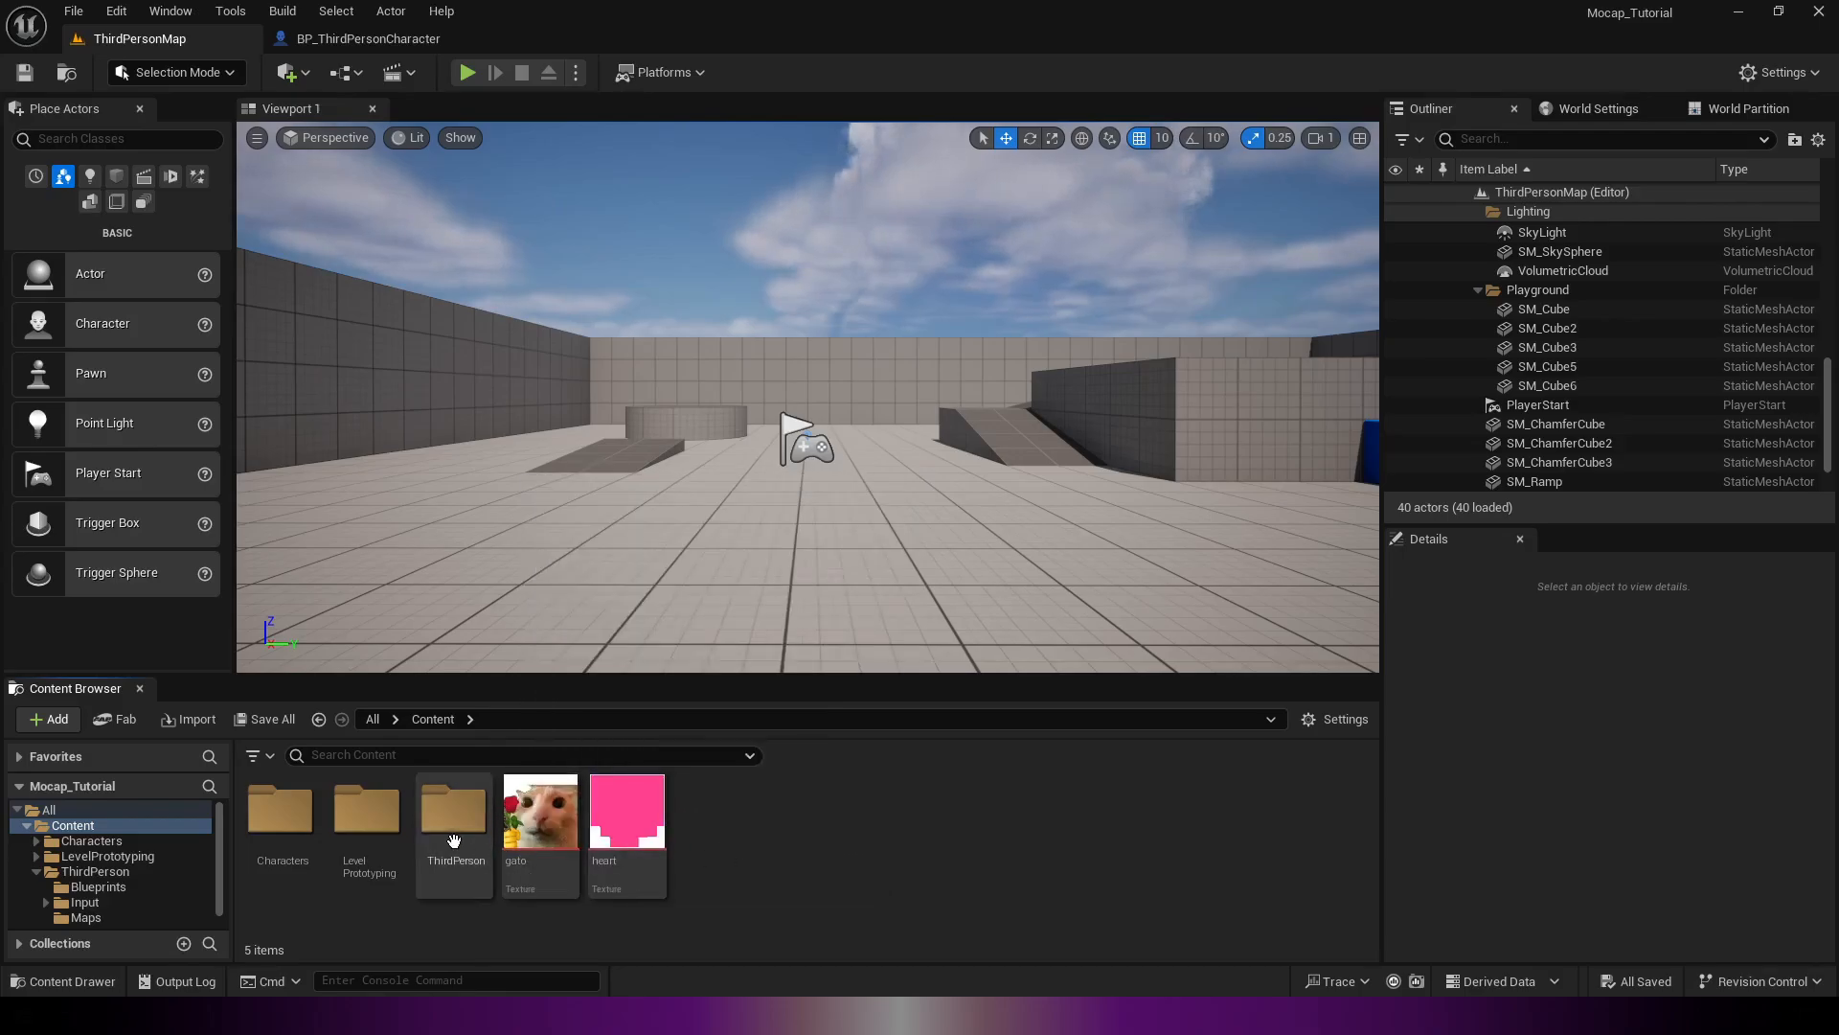
Step: Create a Widget Blueprint with User Widget as parent class in the Content folder and name it WBP_Tutorial_Widget
right_click(737, 863)
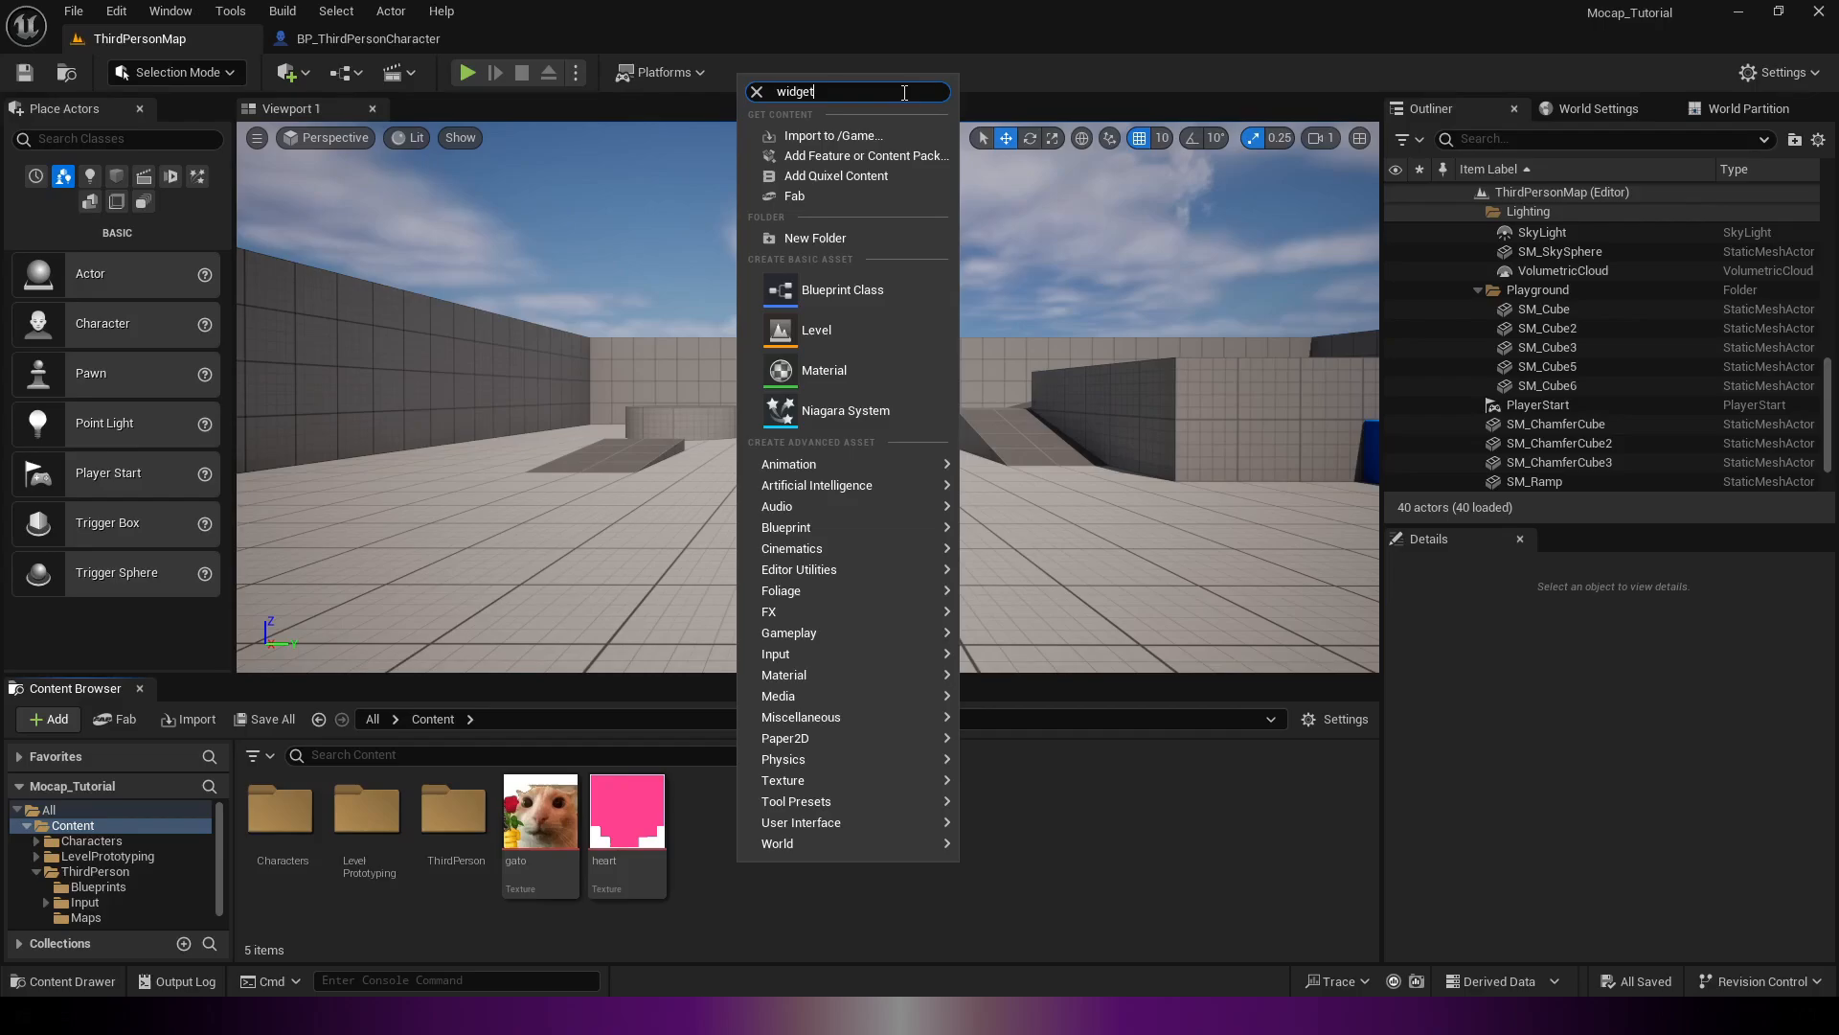
text(widget)
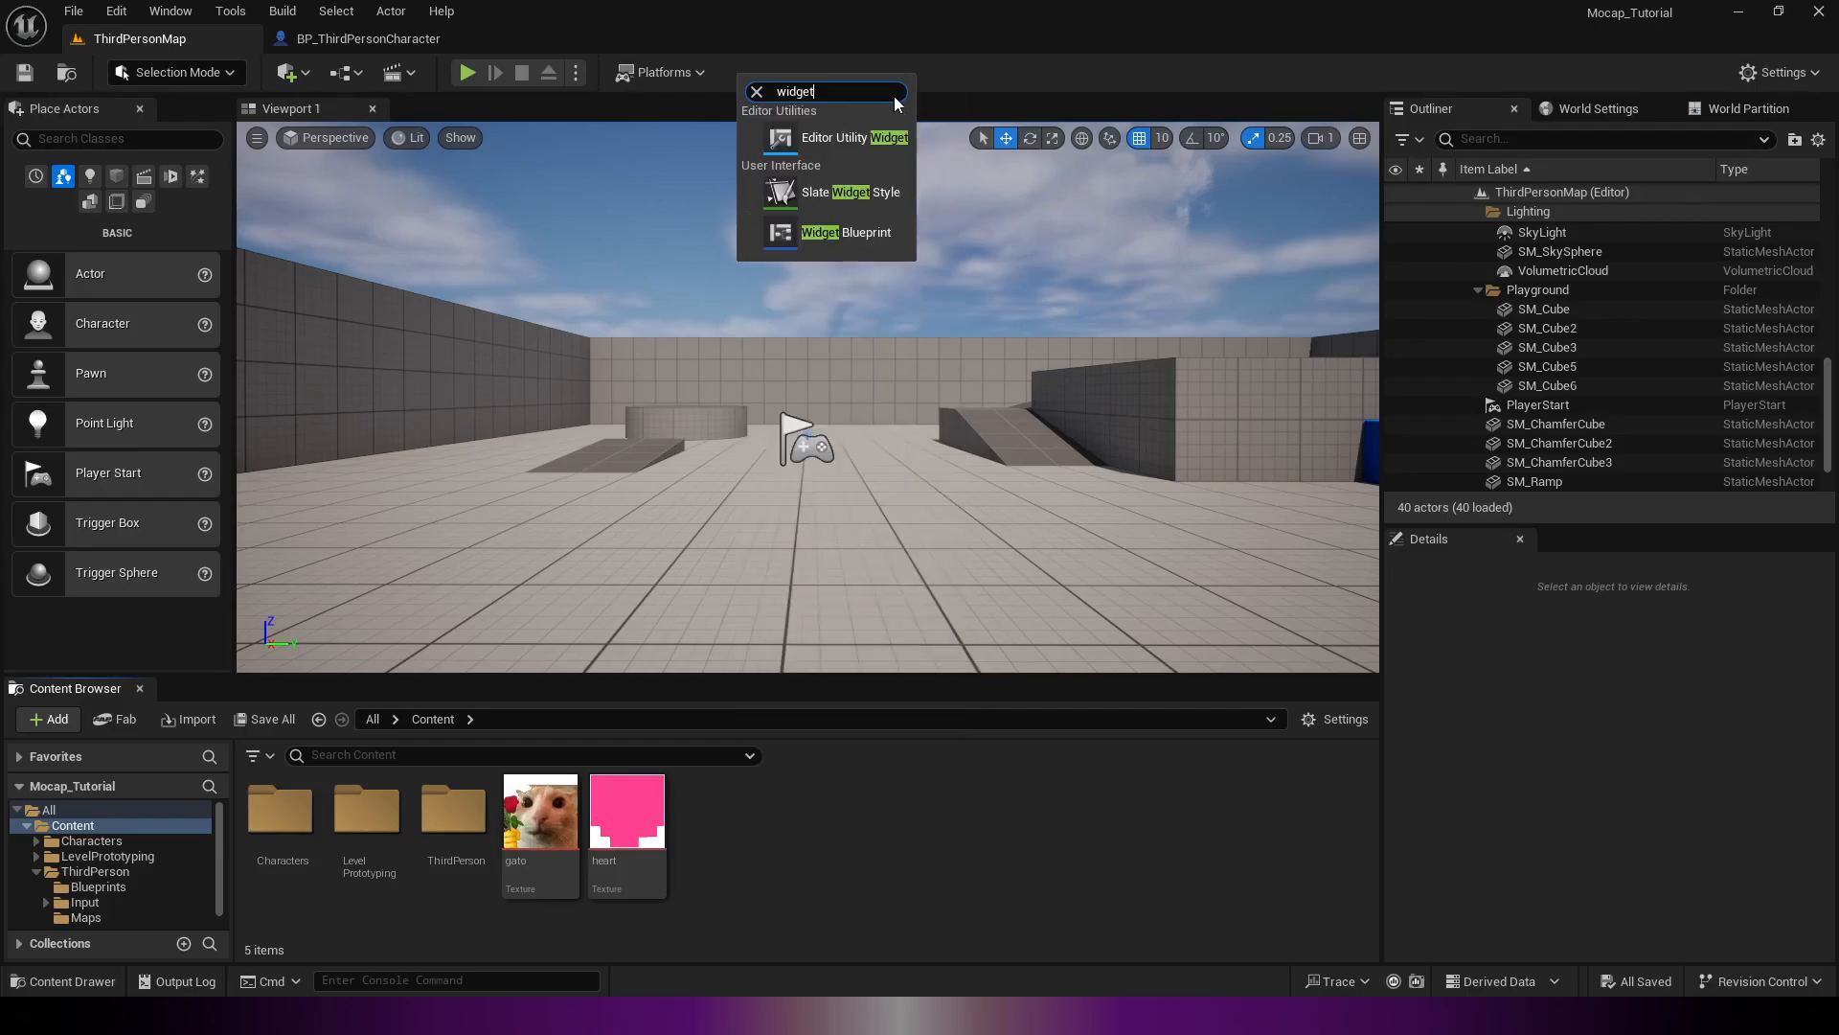
click(824, 238)
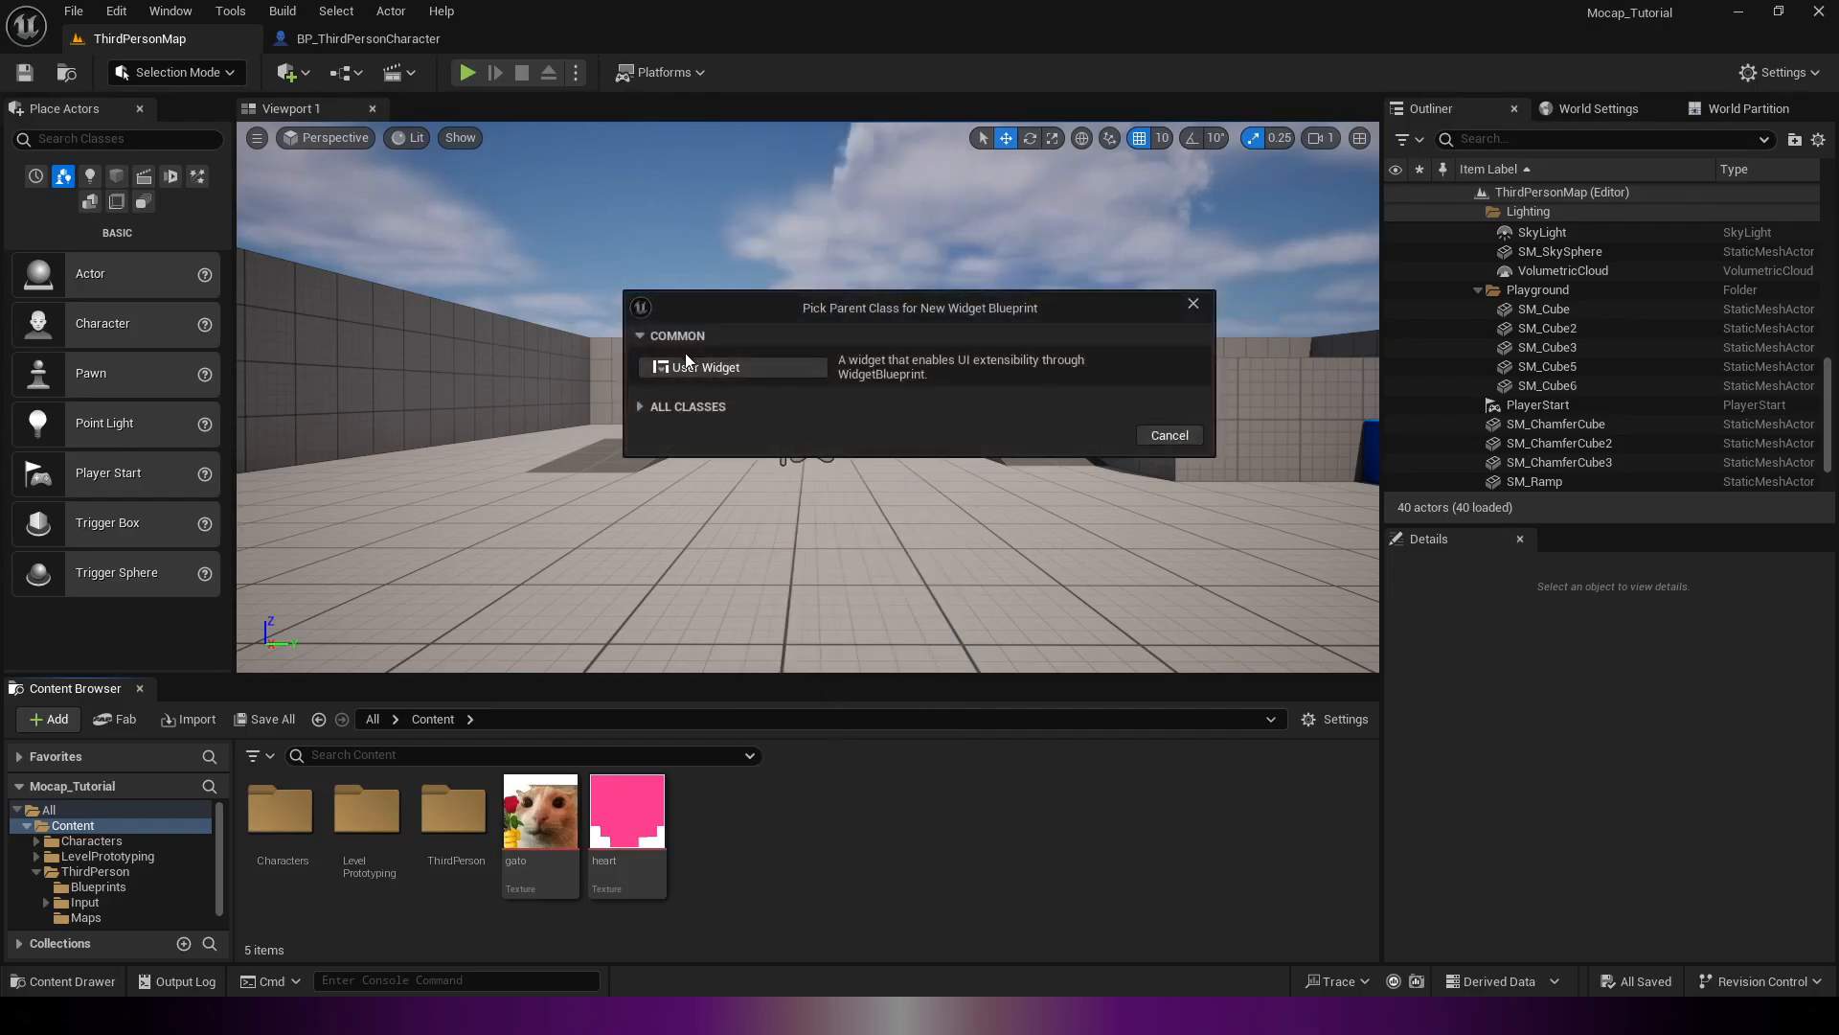
click(728, 367)
text(WBP_)
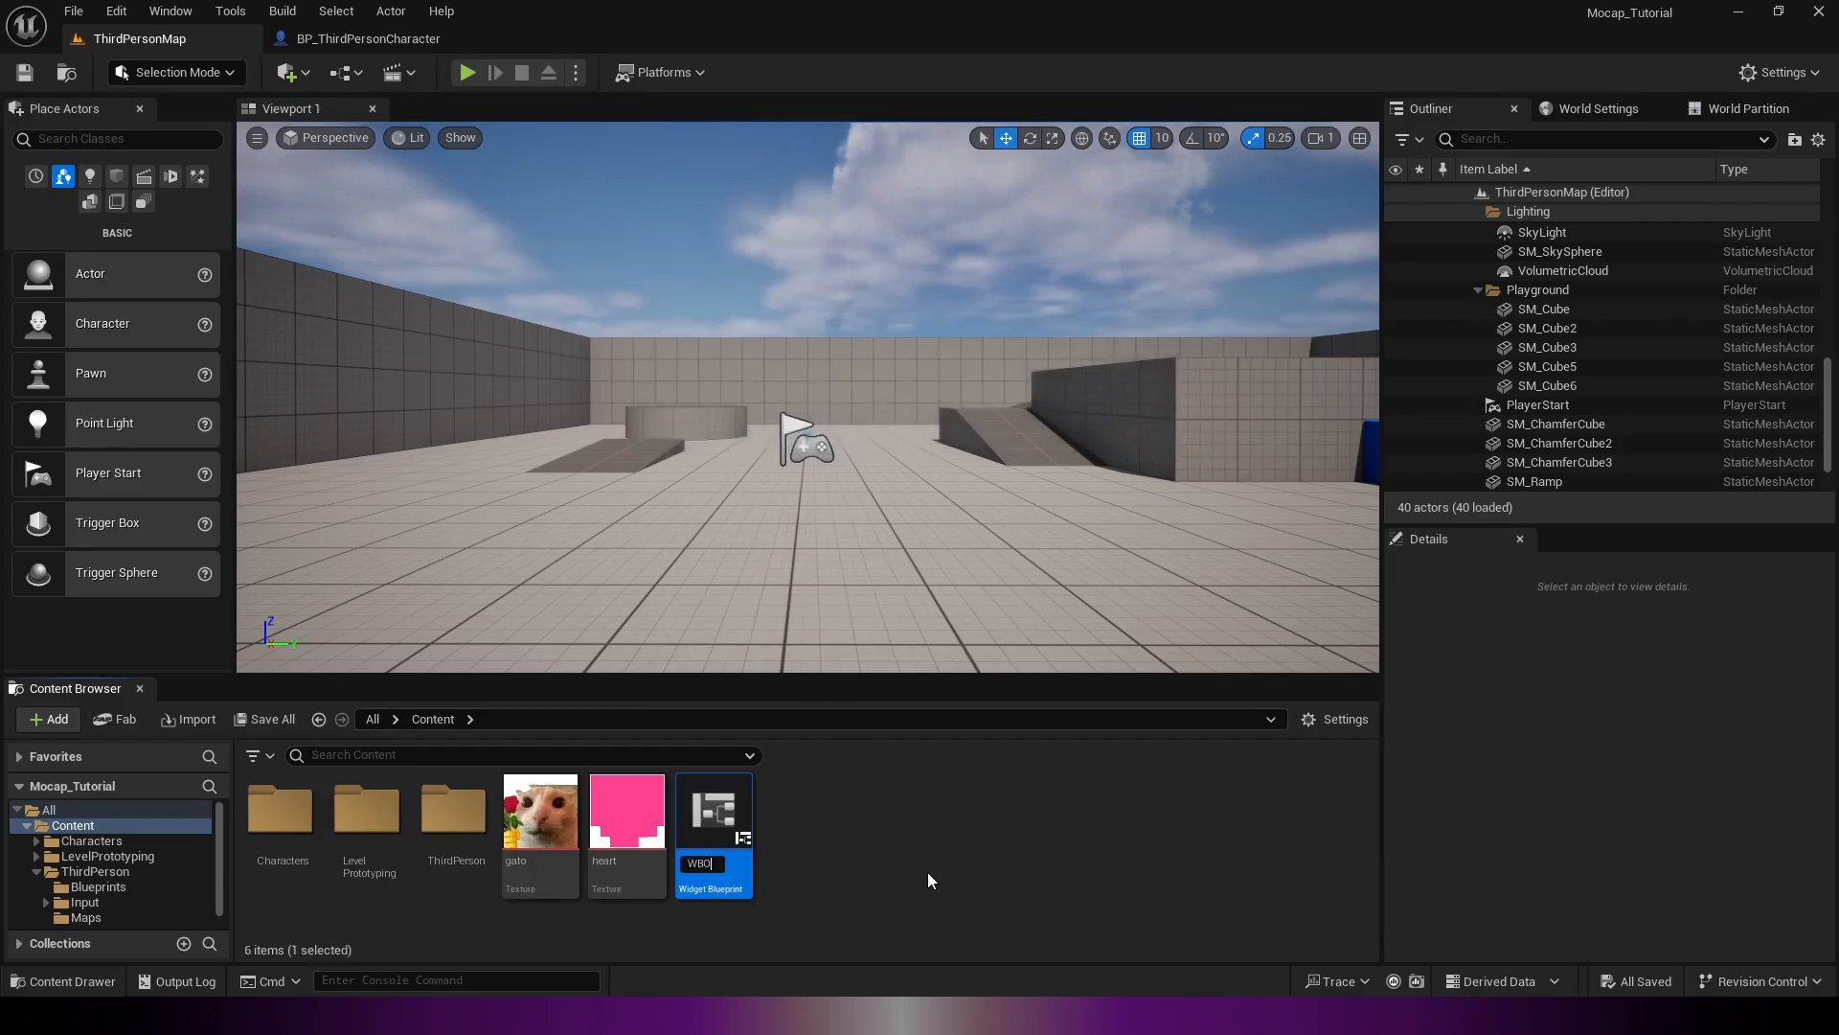
text(Tutorial)
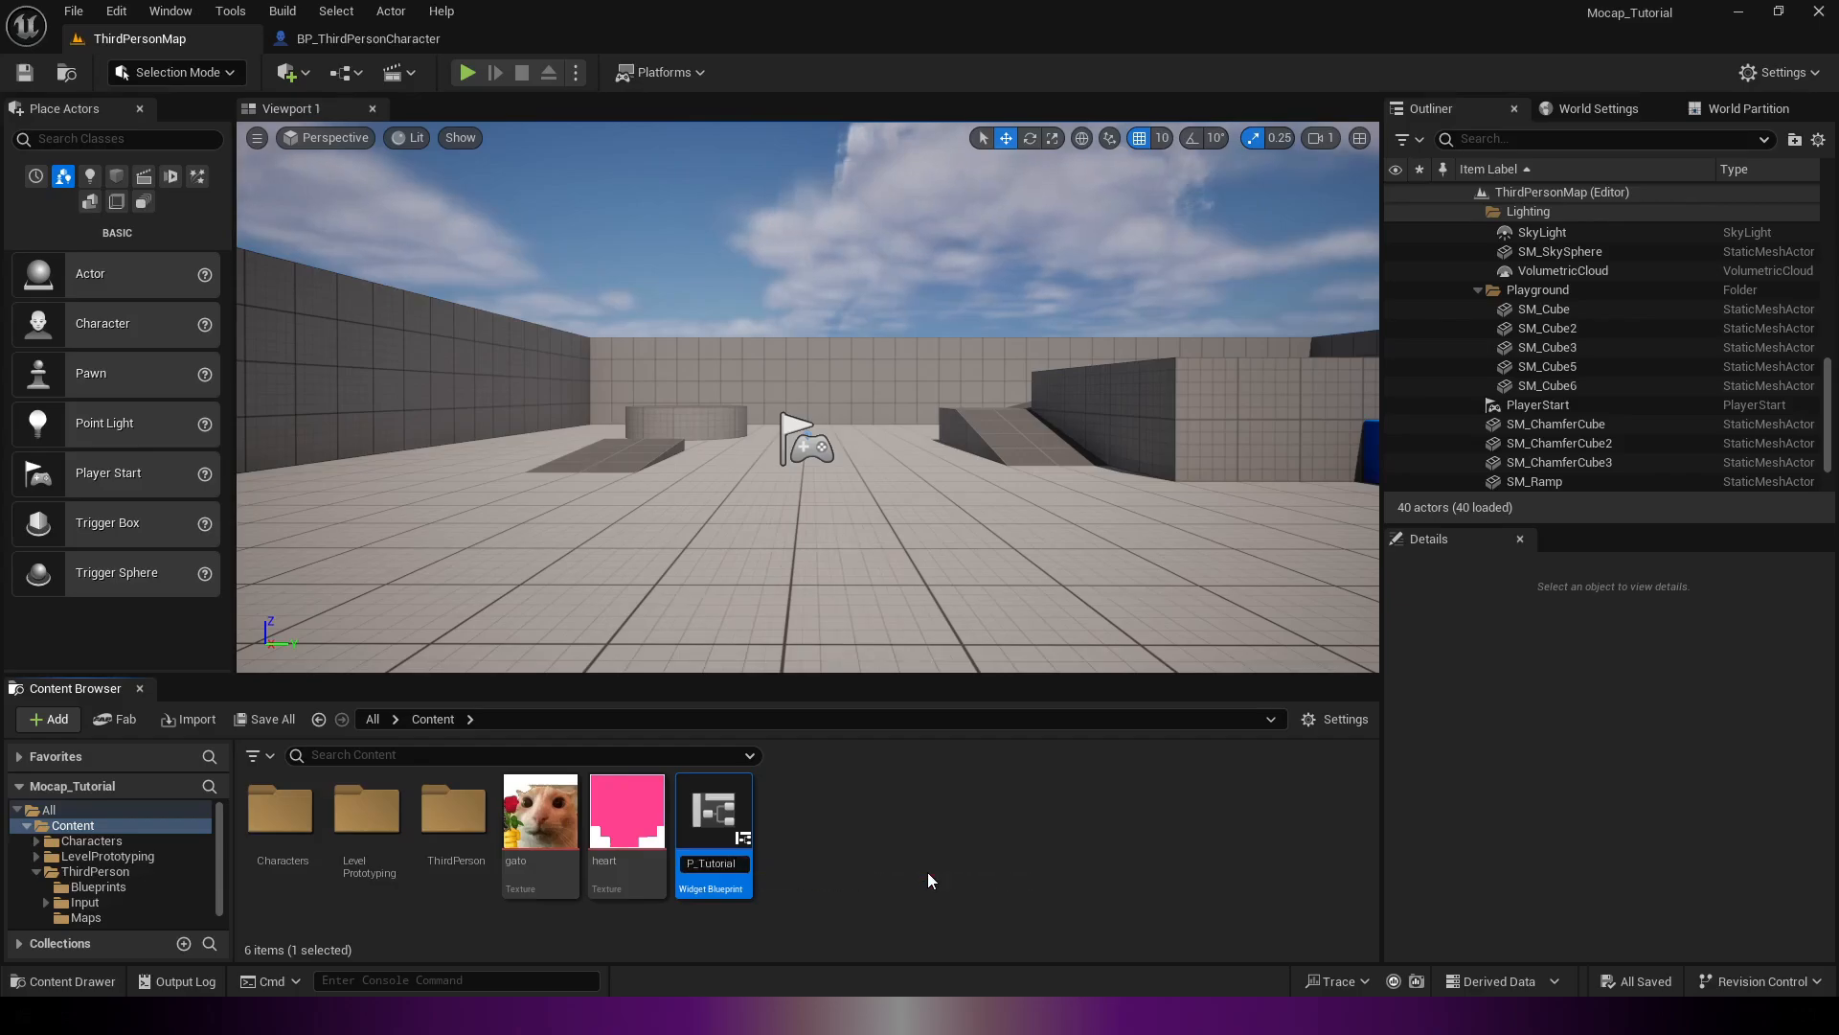
text(_Widget)
key(Return)
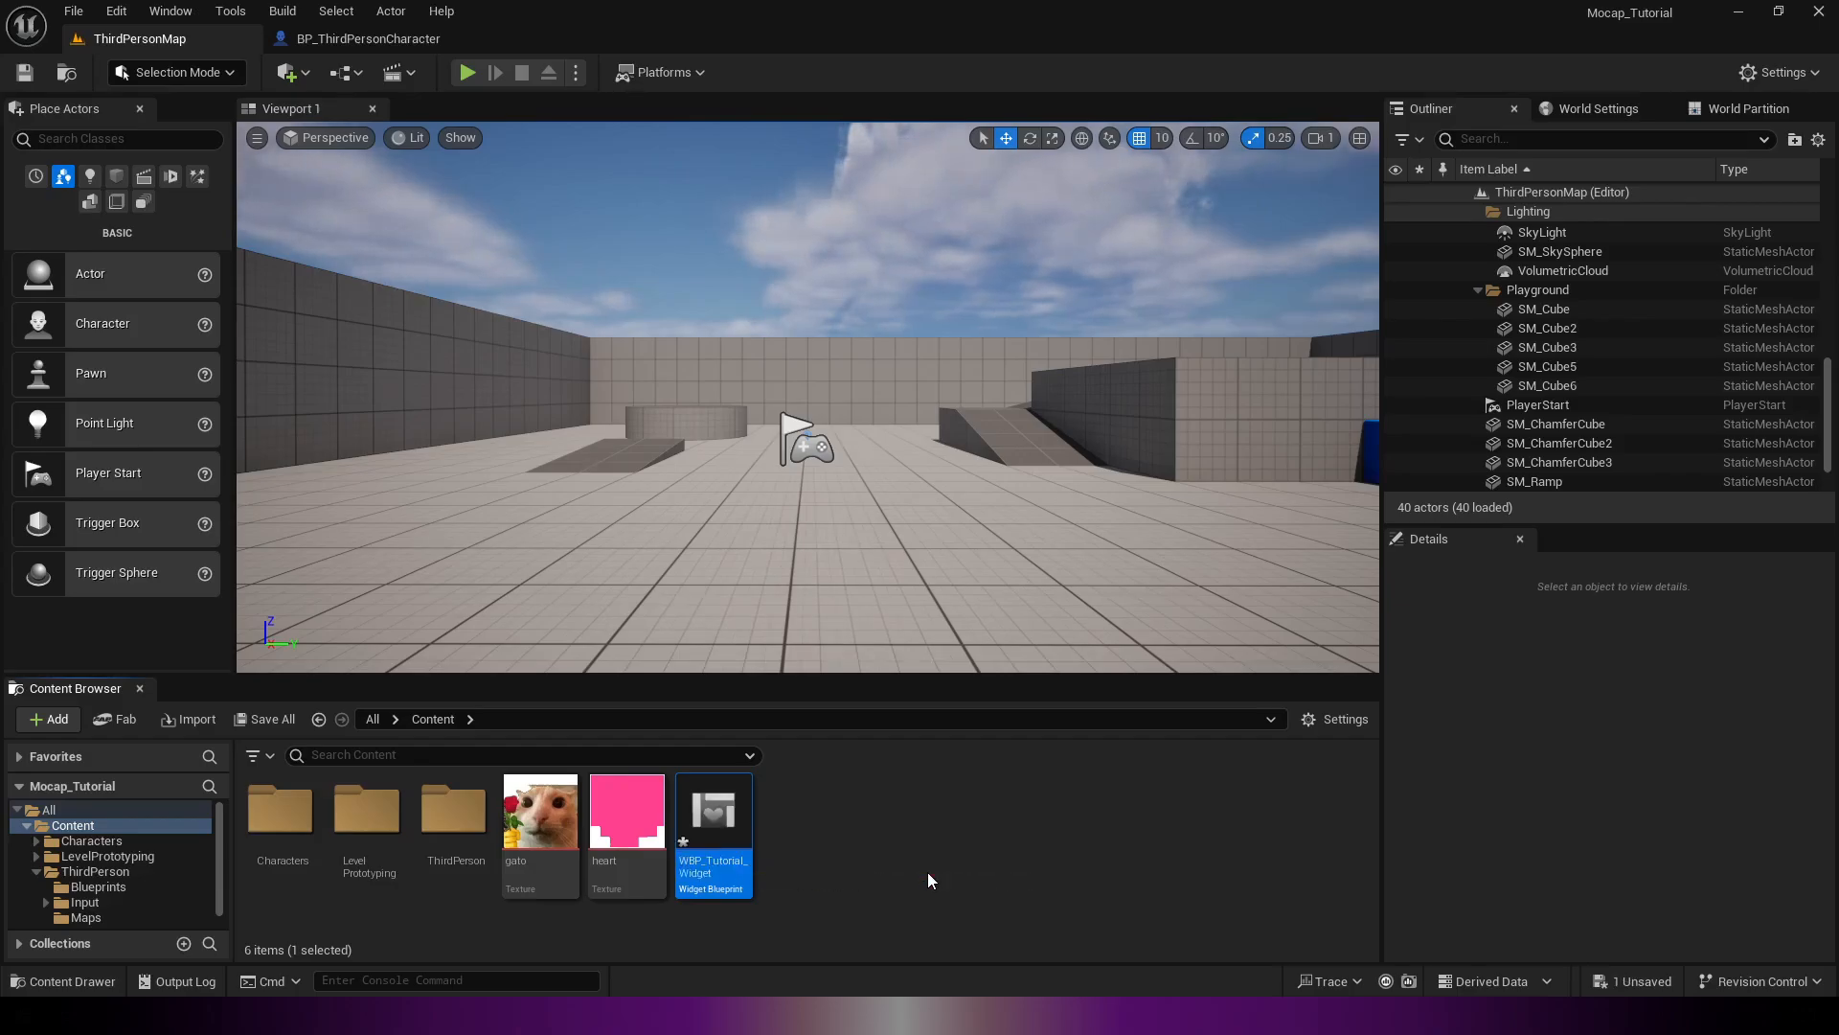
Step: Open WBP_Tutorial_Widget docked beside the other editors and add a Canvas Panel as its root widget
key(Return)
drag(715, 134, 665, 43)
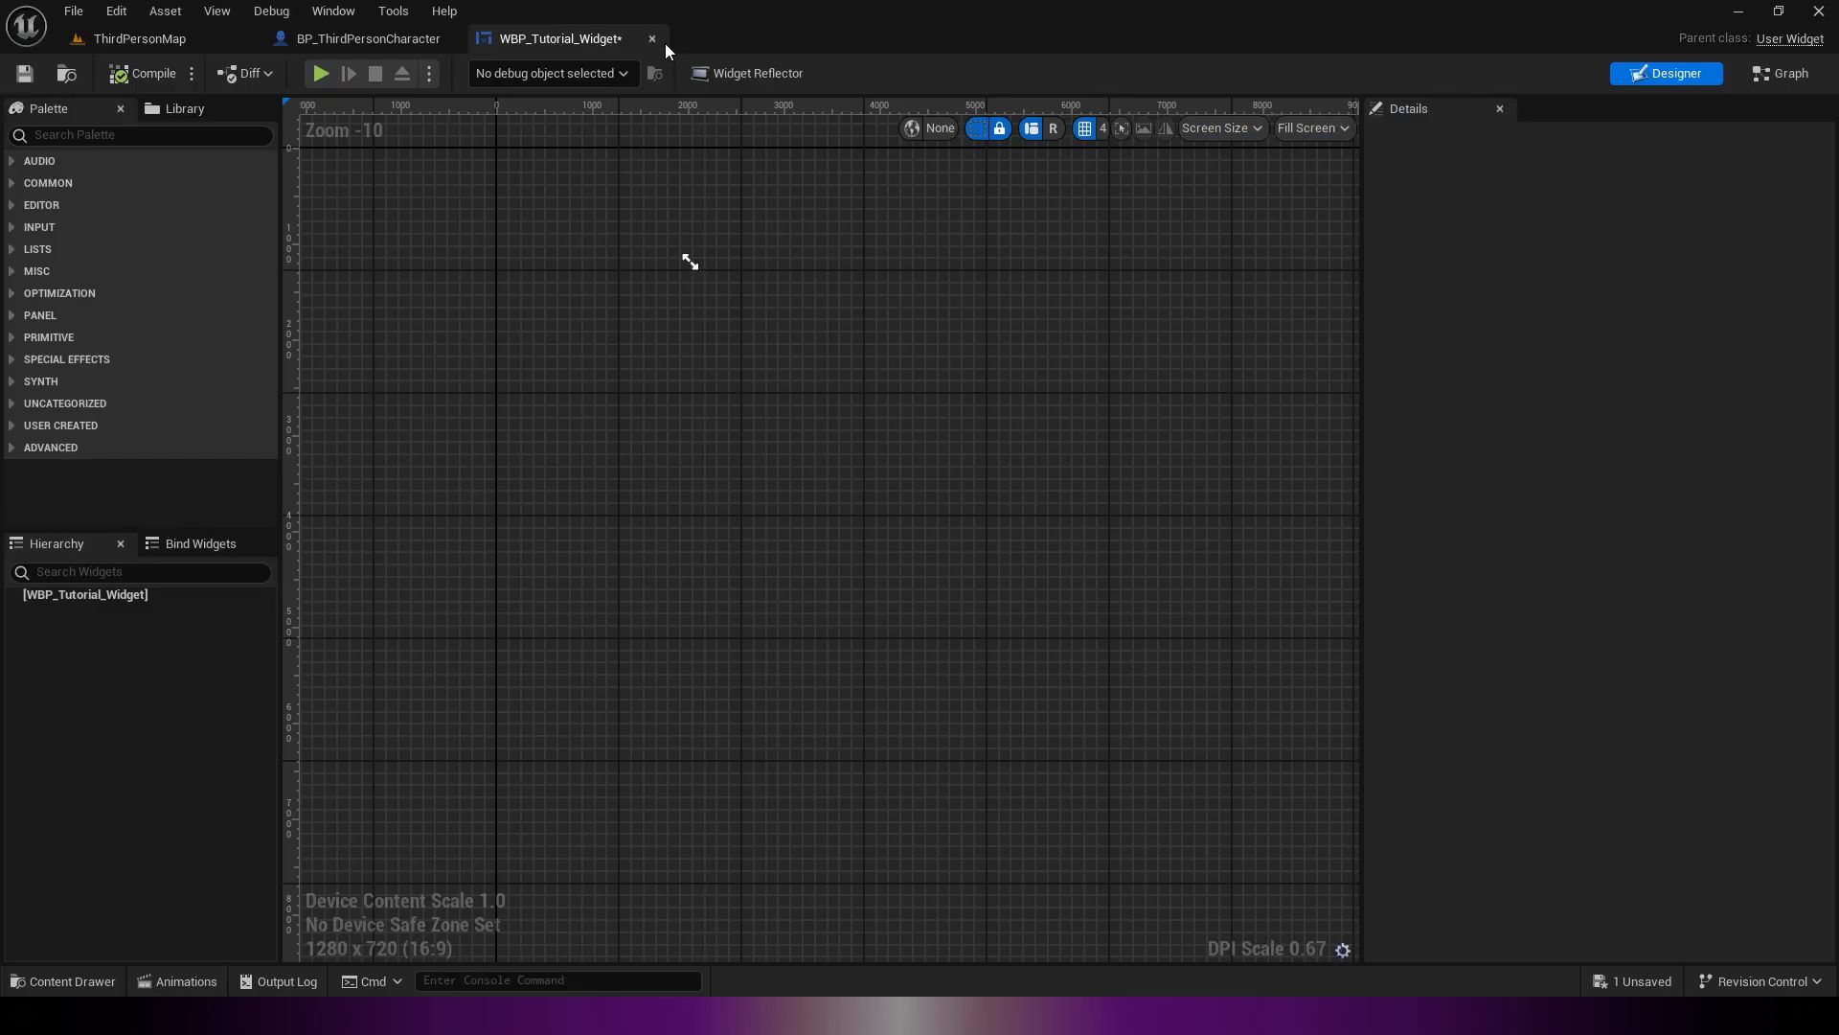
click(117, 138)
text(canva)
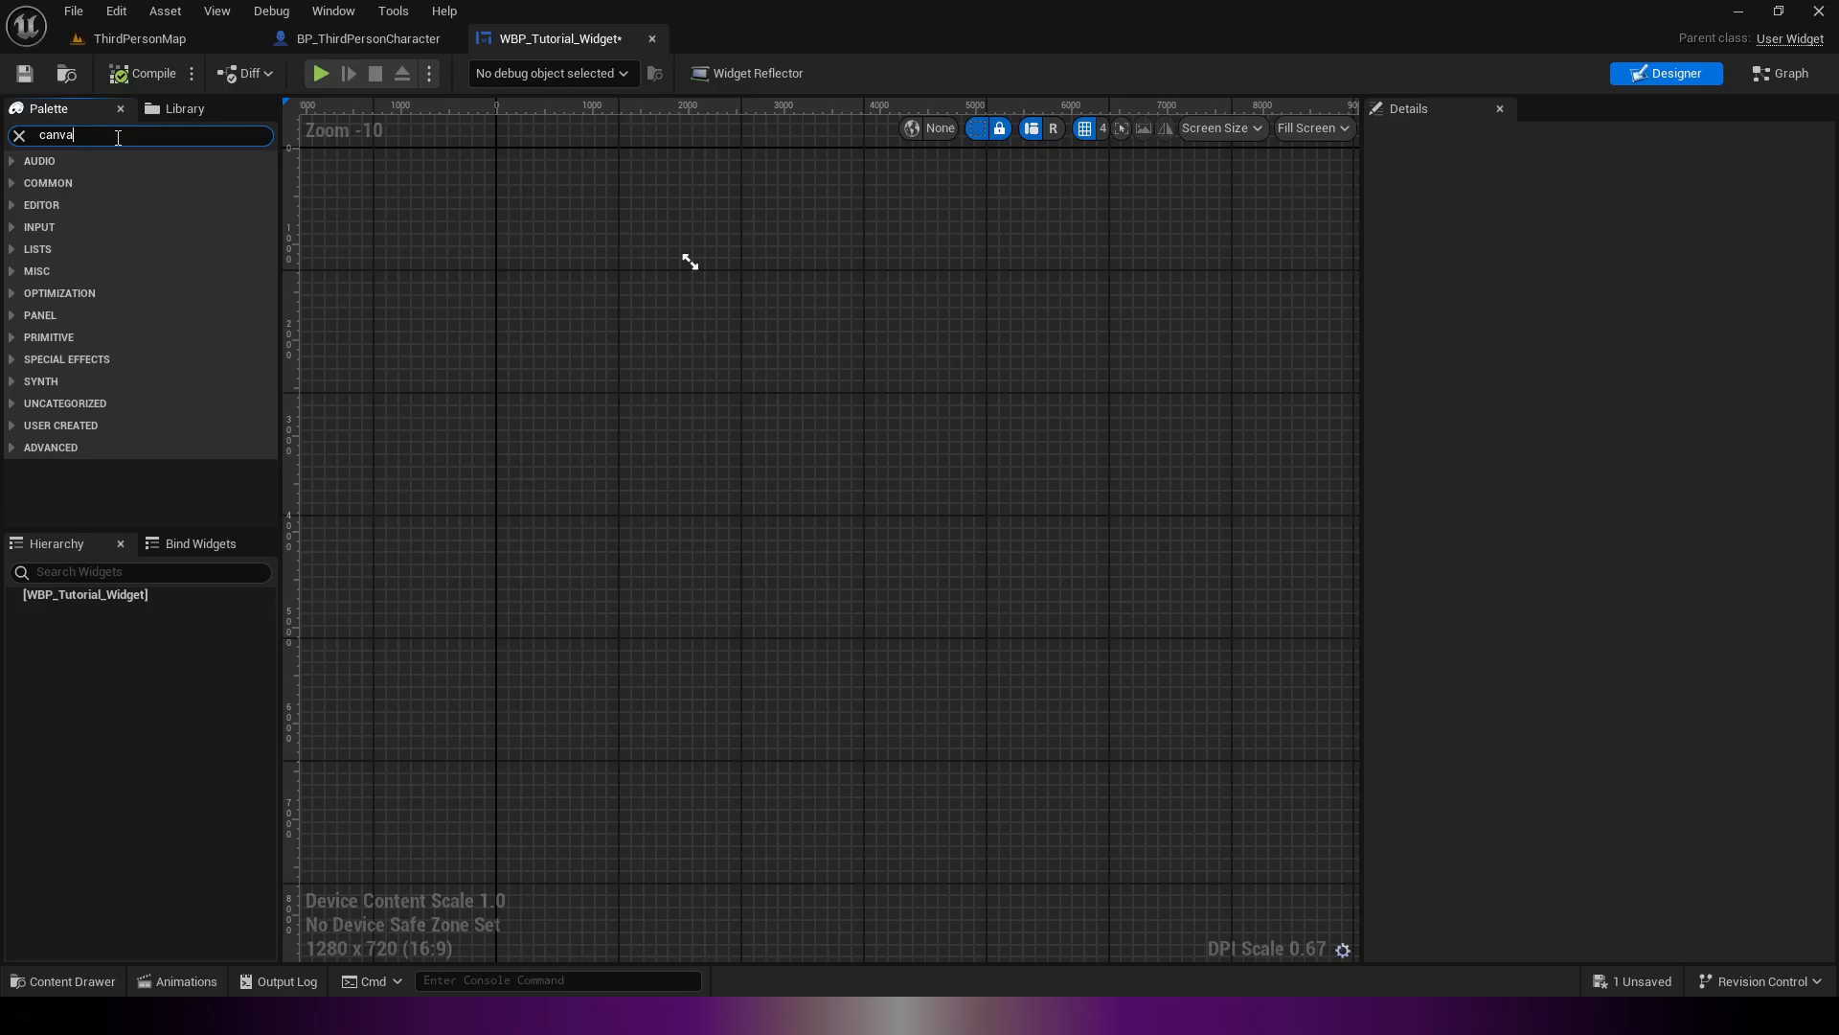
text(s)
drag(59, 188, 152, 598)
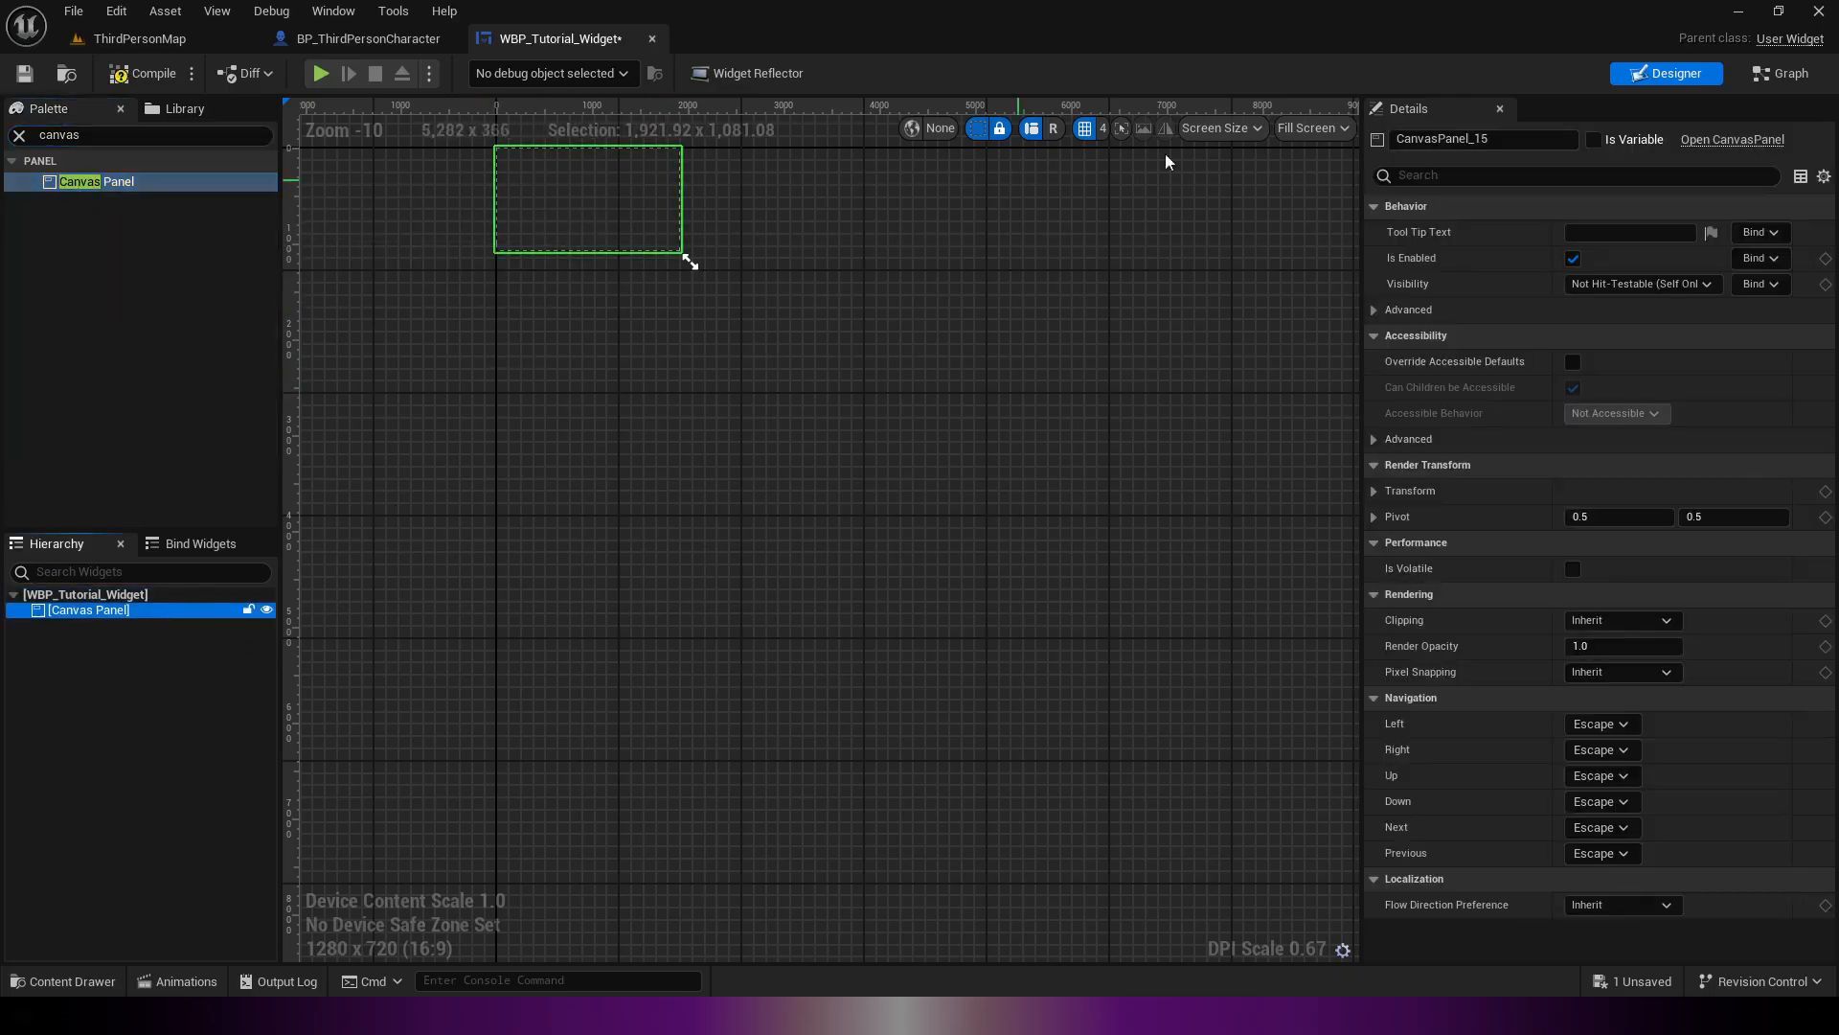
Step: Add an Overlay widget inside the Canvas Panel
right_drag(757, 334, 937, 542)
scroll(726, 499, up, 6)
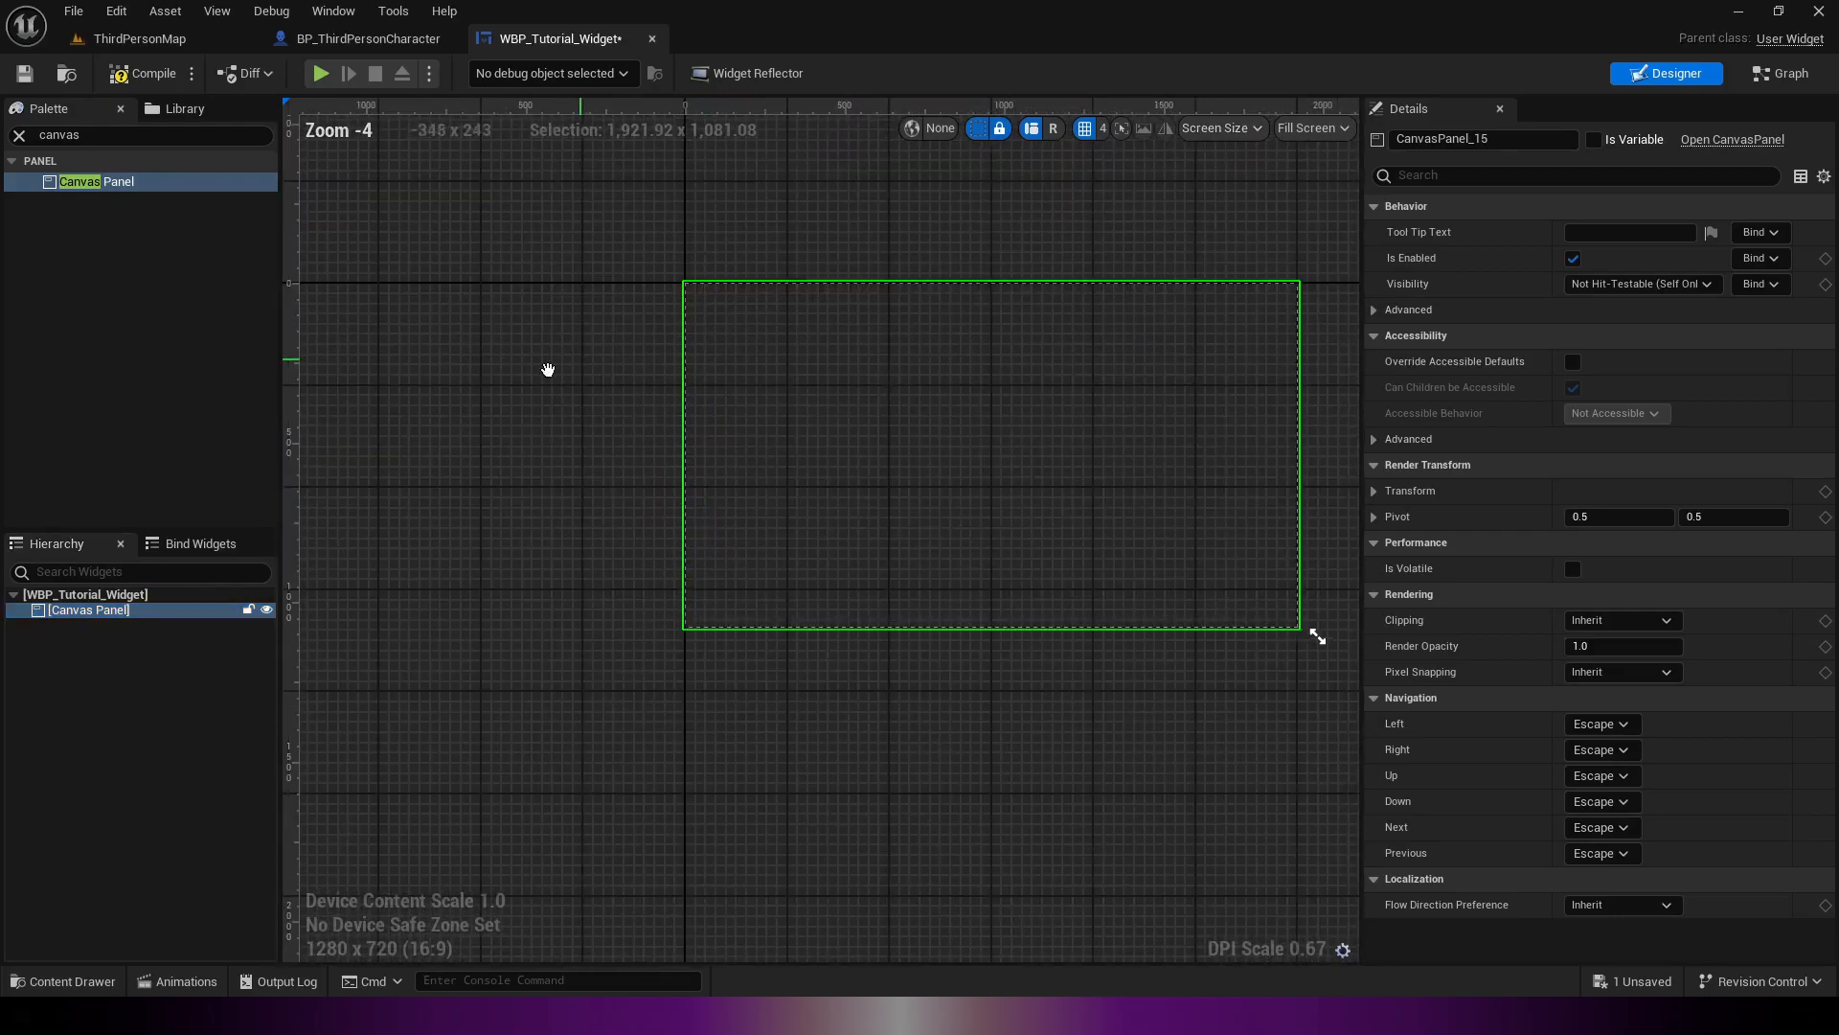
right_drag(546, 370, 386, 390)
click(87, 134)
text(o)
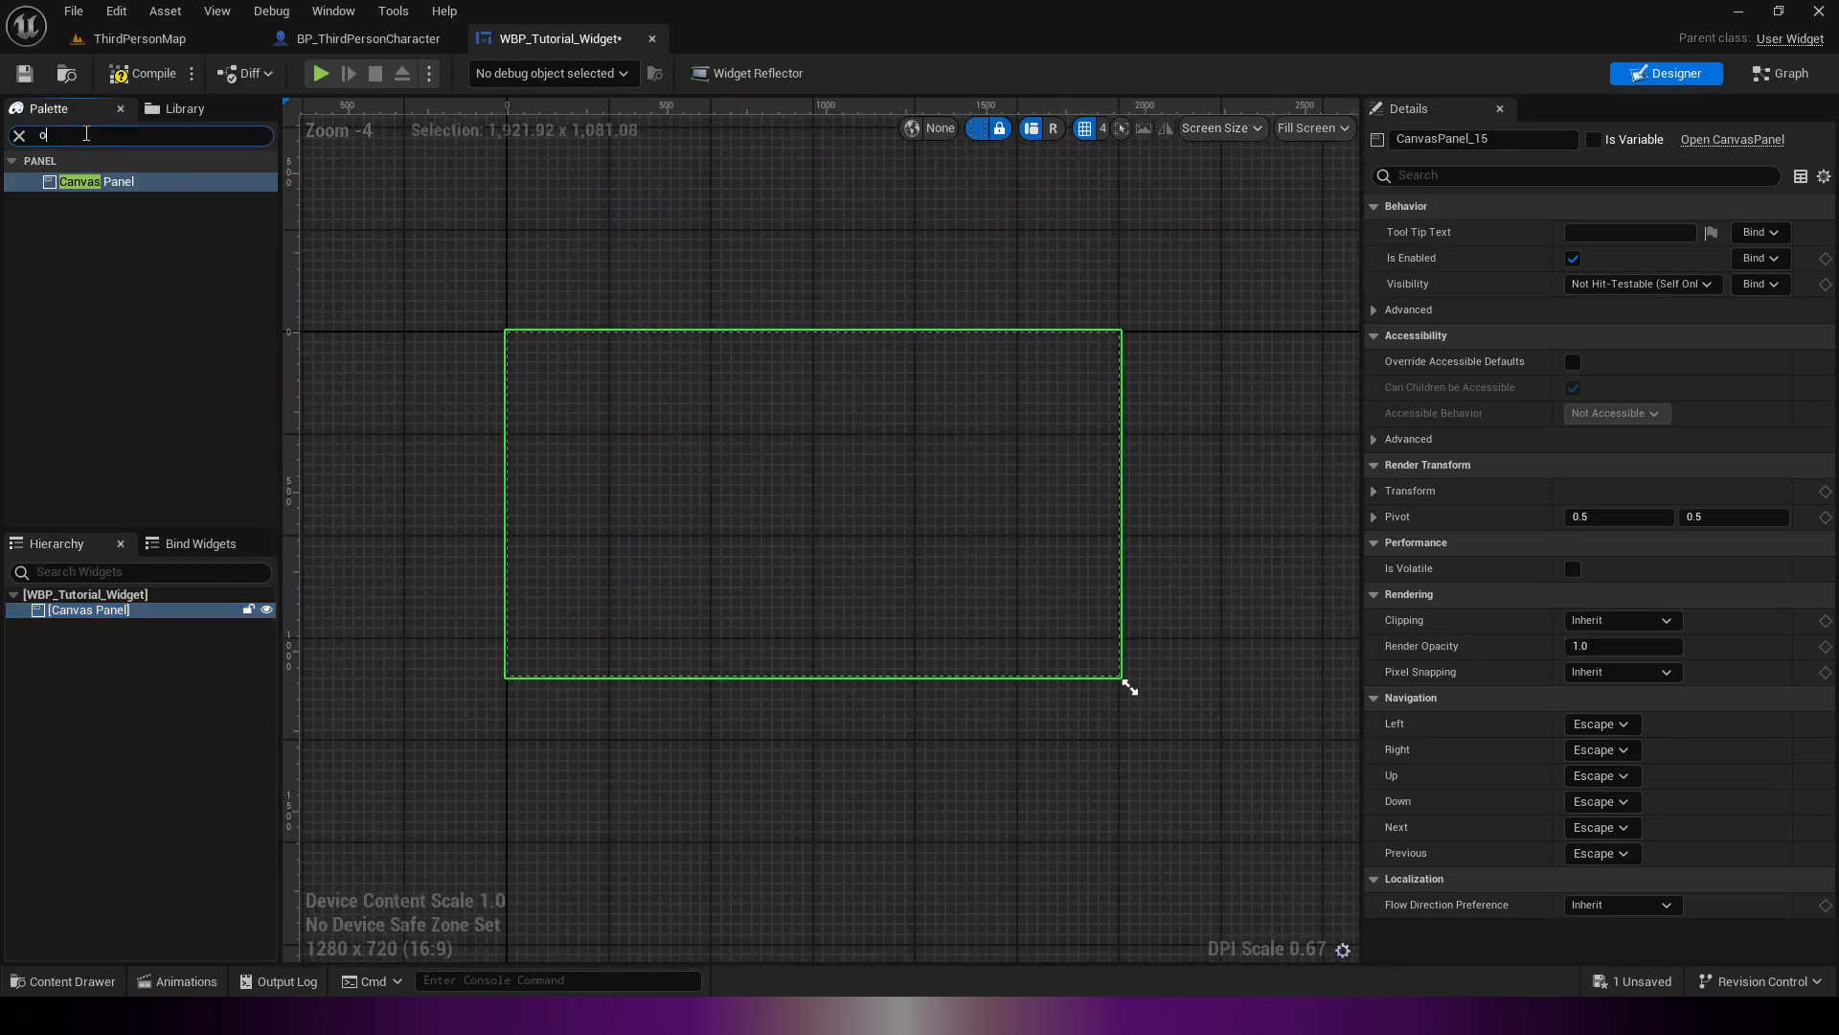
text(verlay)
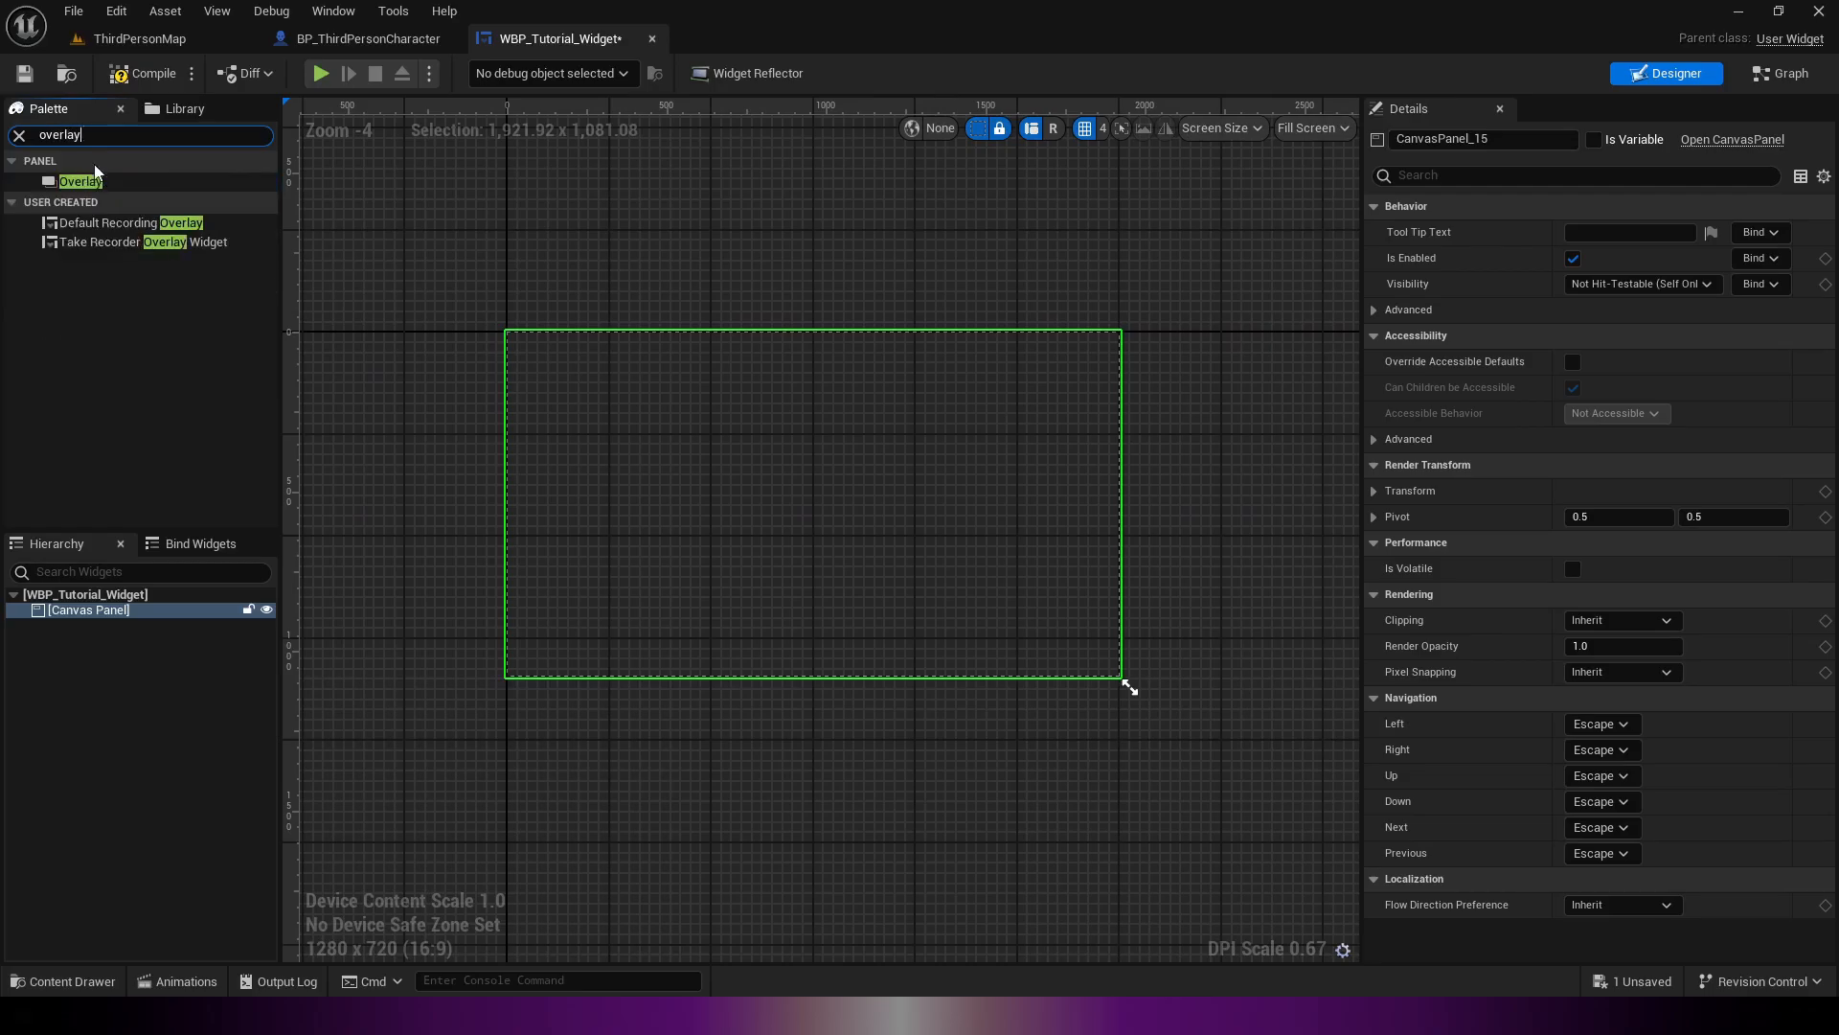
drag(96, 180, 132, 625)
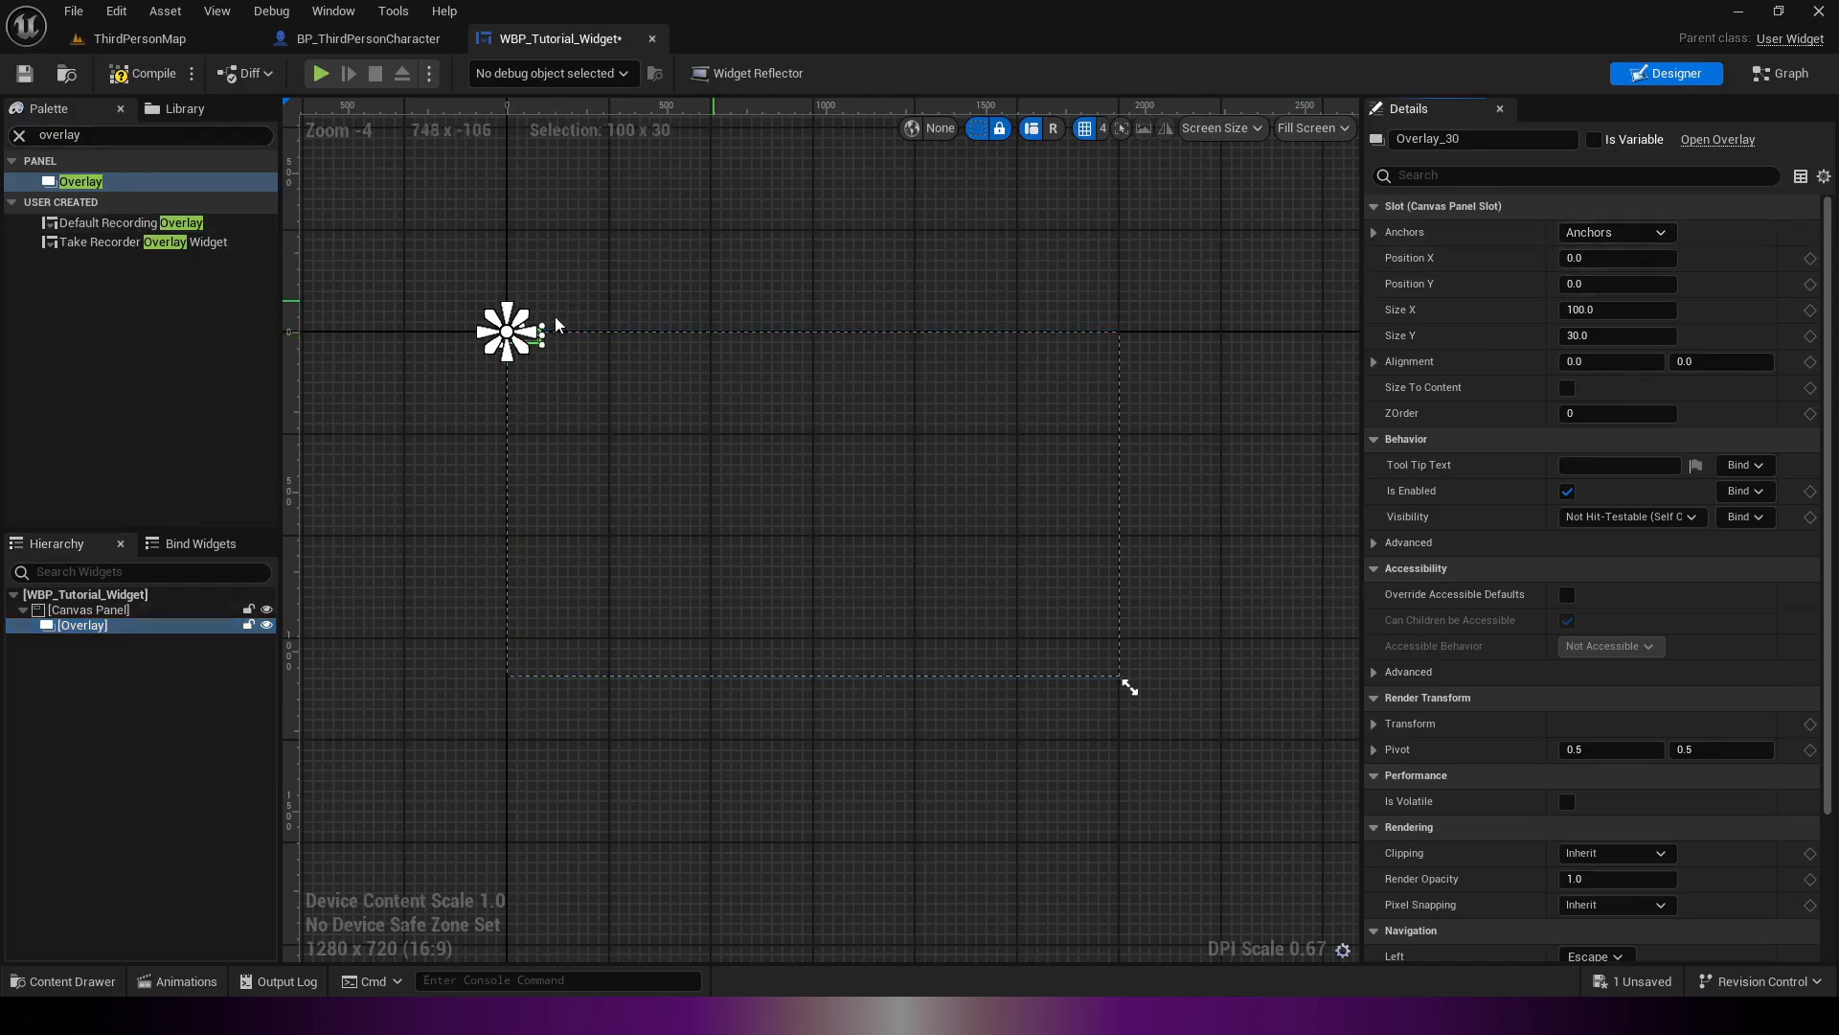
Step: Anchor the Overlay to the canvas centre, with position 0 and alignment 0.5 on both axes
click(127, 612)
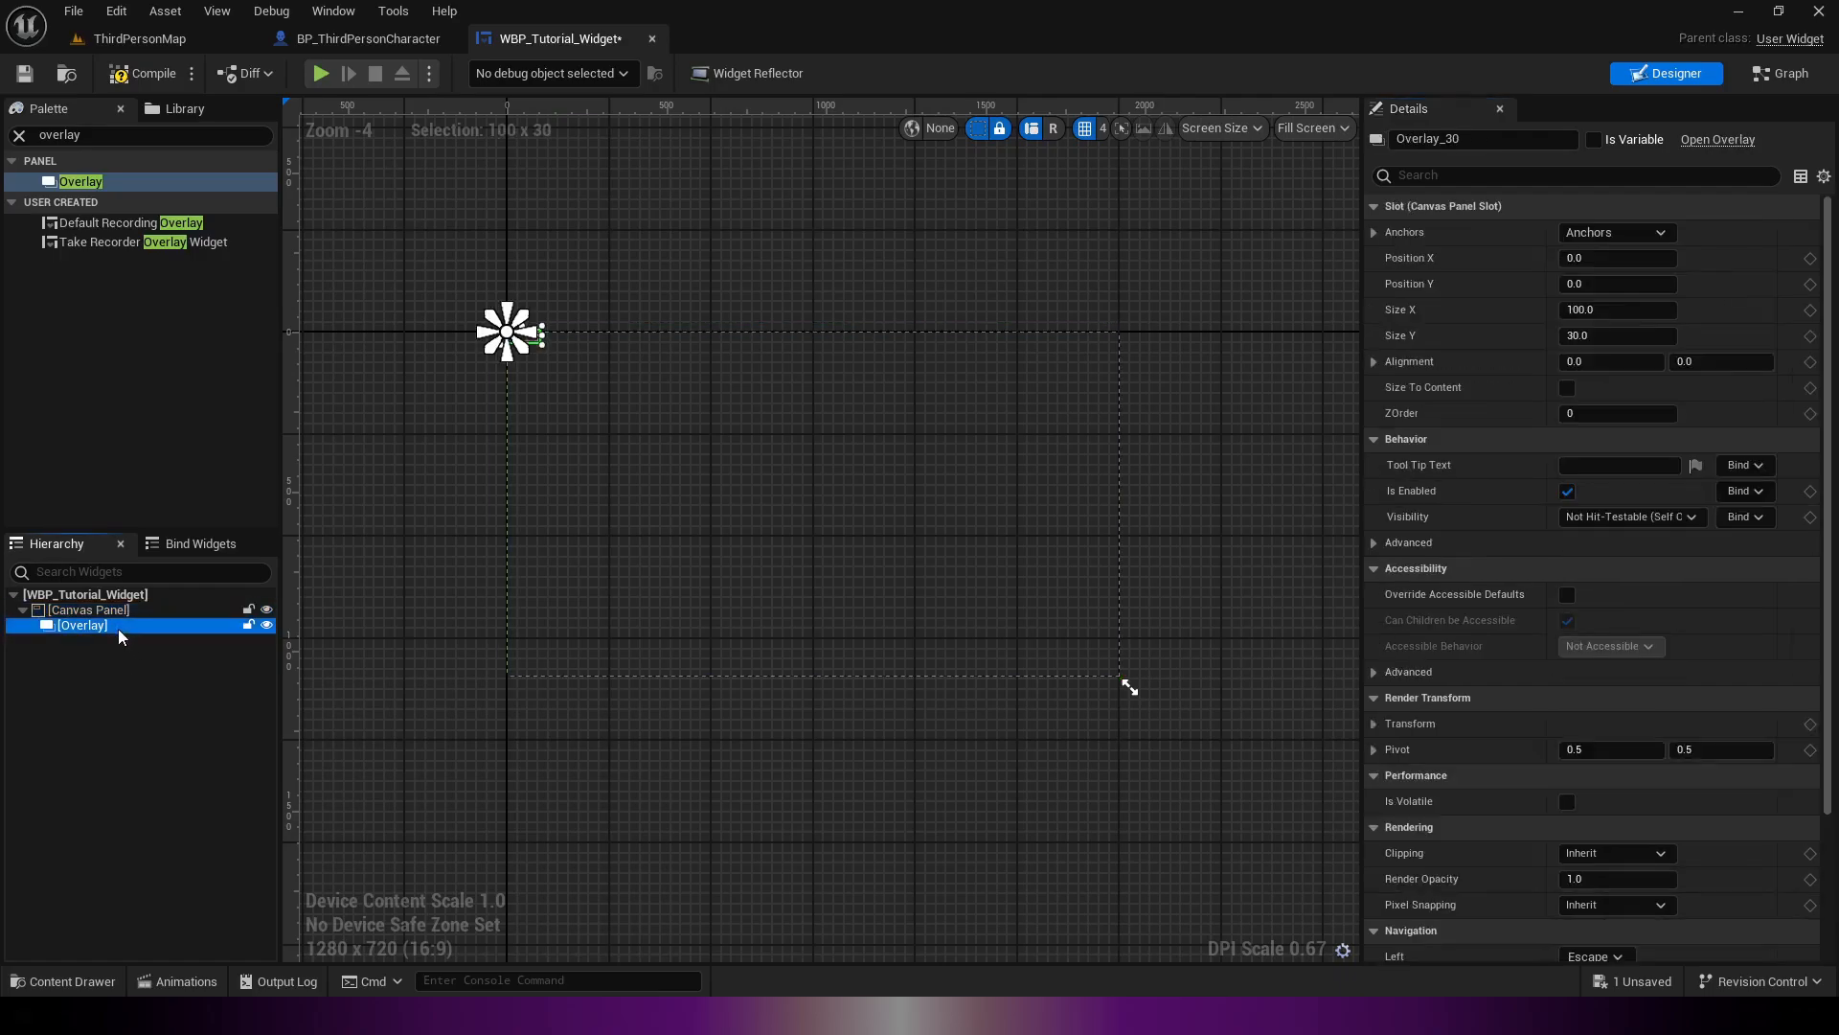
click(1617, 233)
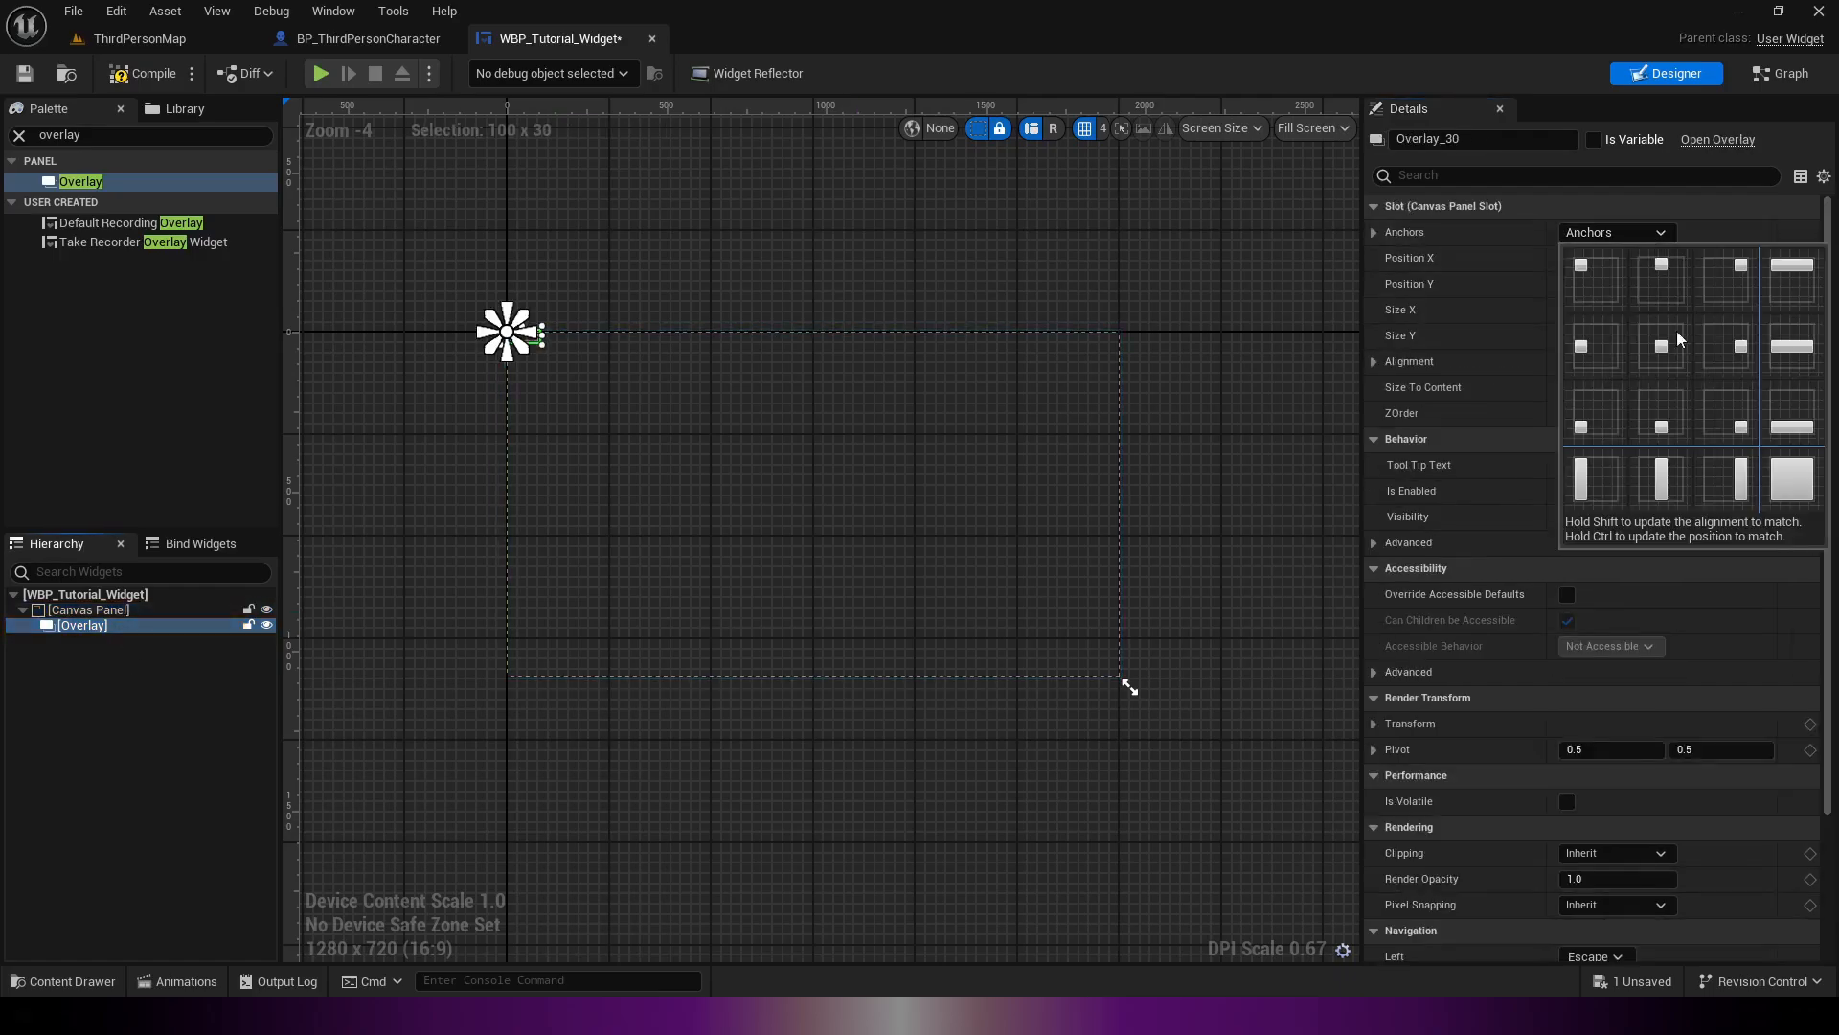
click(1665, 345)
click(1791, 259)
click(1790, 285)
click(1581, 362)
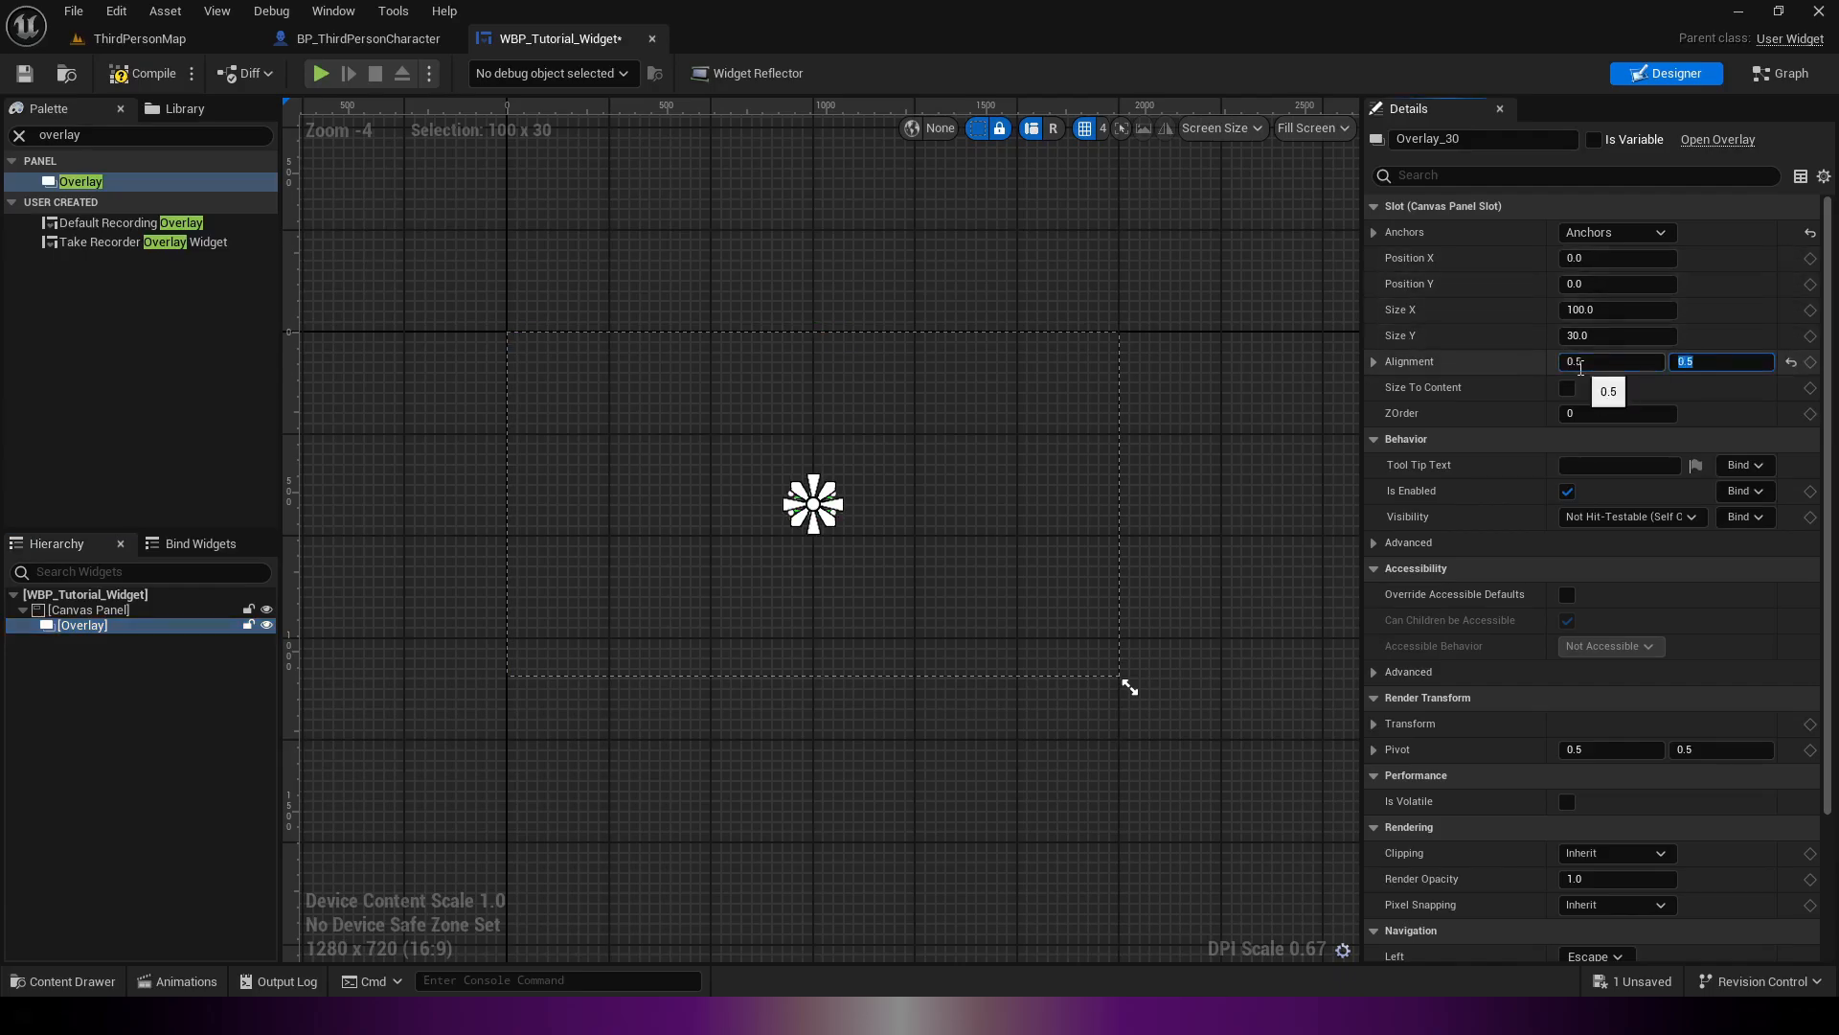
click(1505, 376)
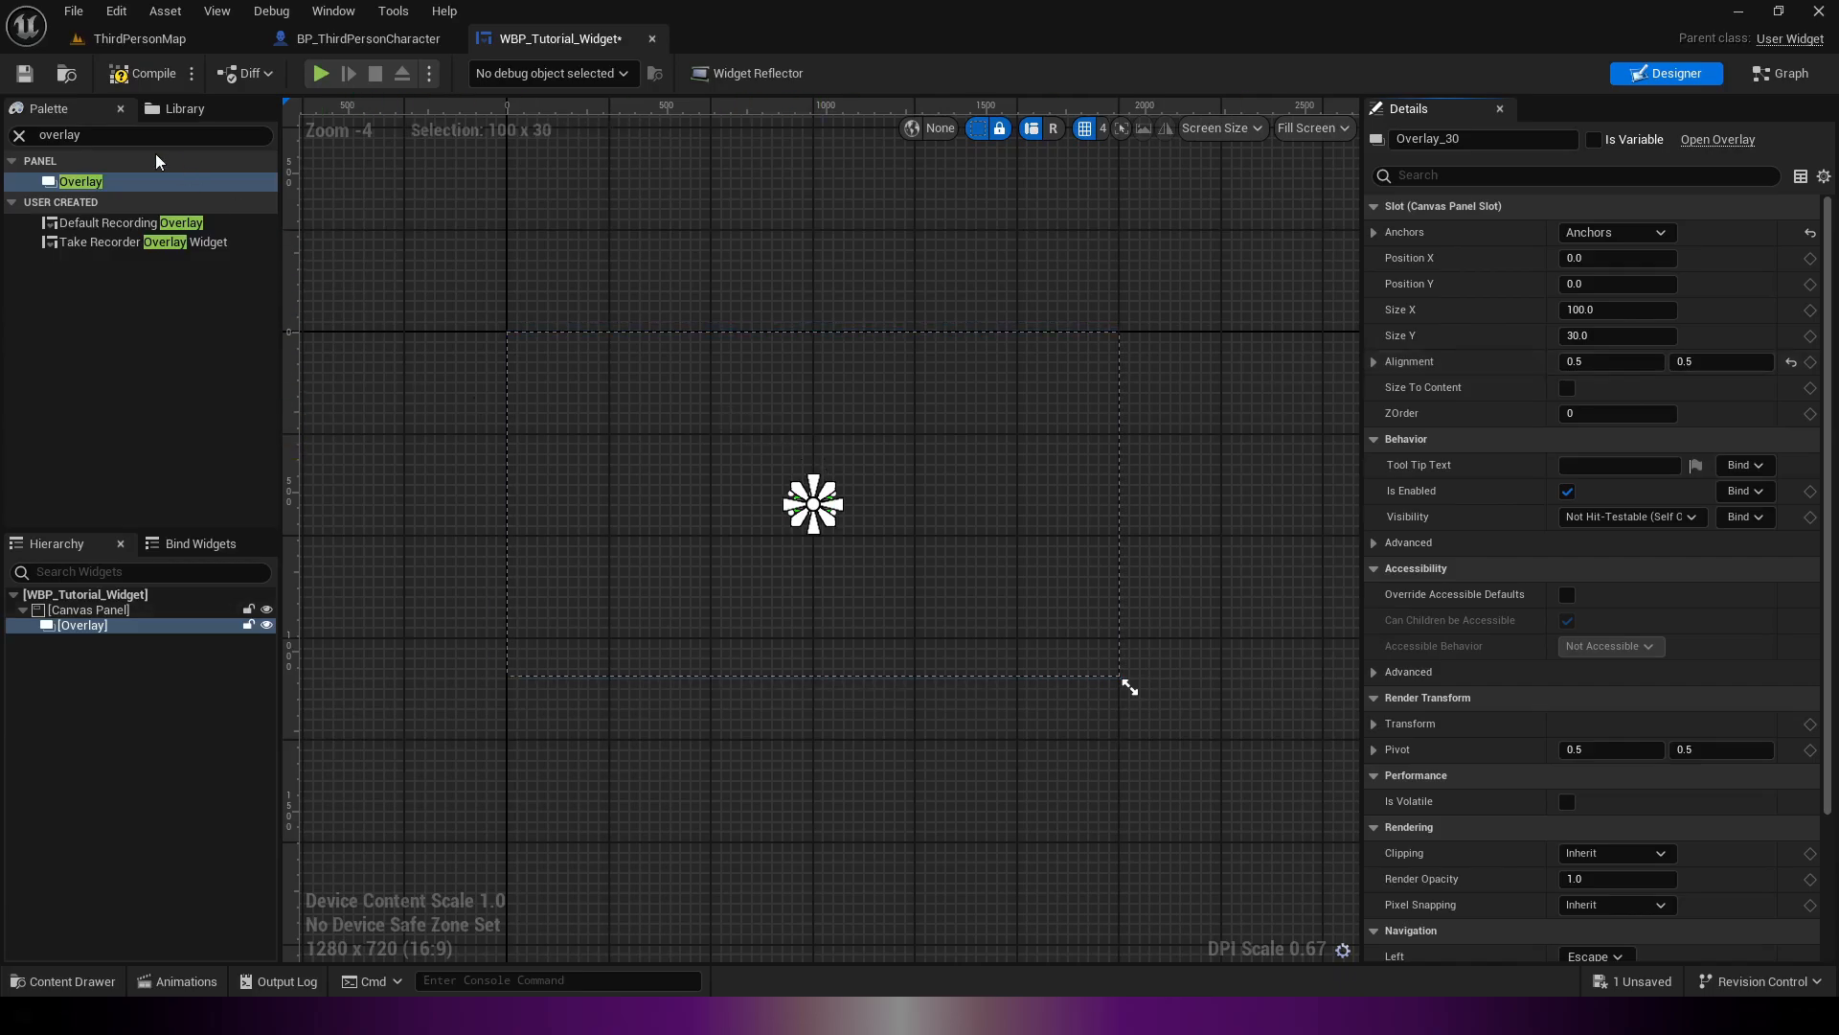
Step: Add three Image widgets as children of the Overlay
click(126, 140)
text(ima)
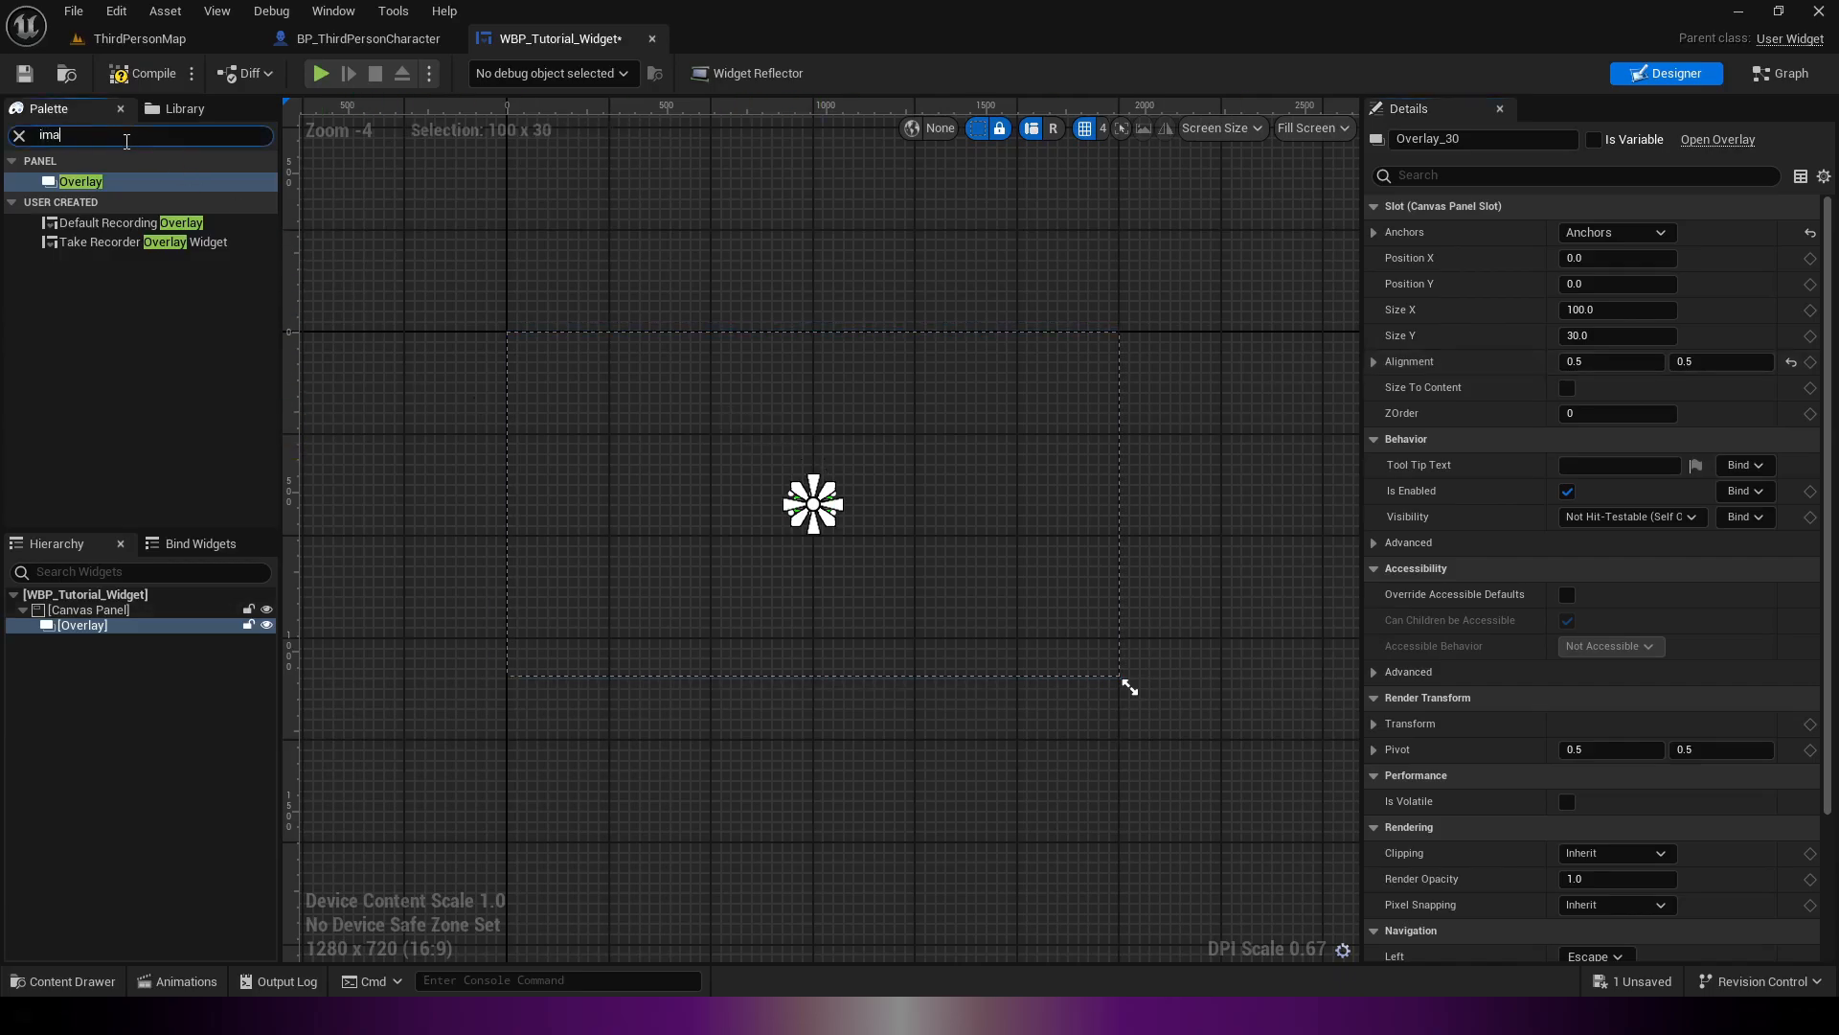
text(ge)
drag(112, 179, 102, 625)
drag(108, 477, 124, 623)
drag(37, 191, 84, 622)
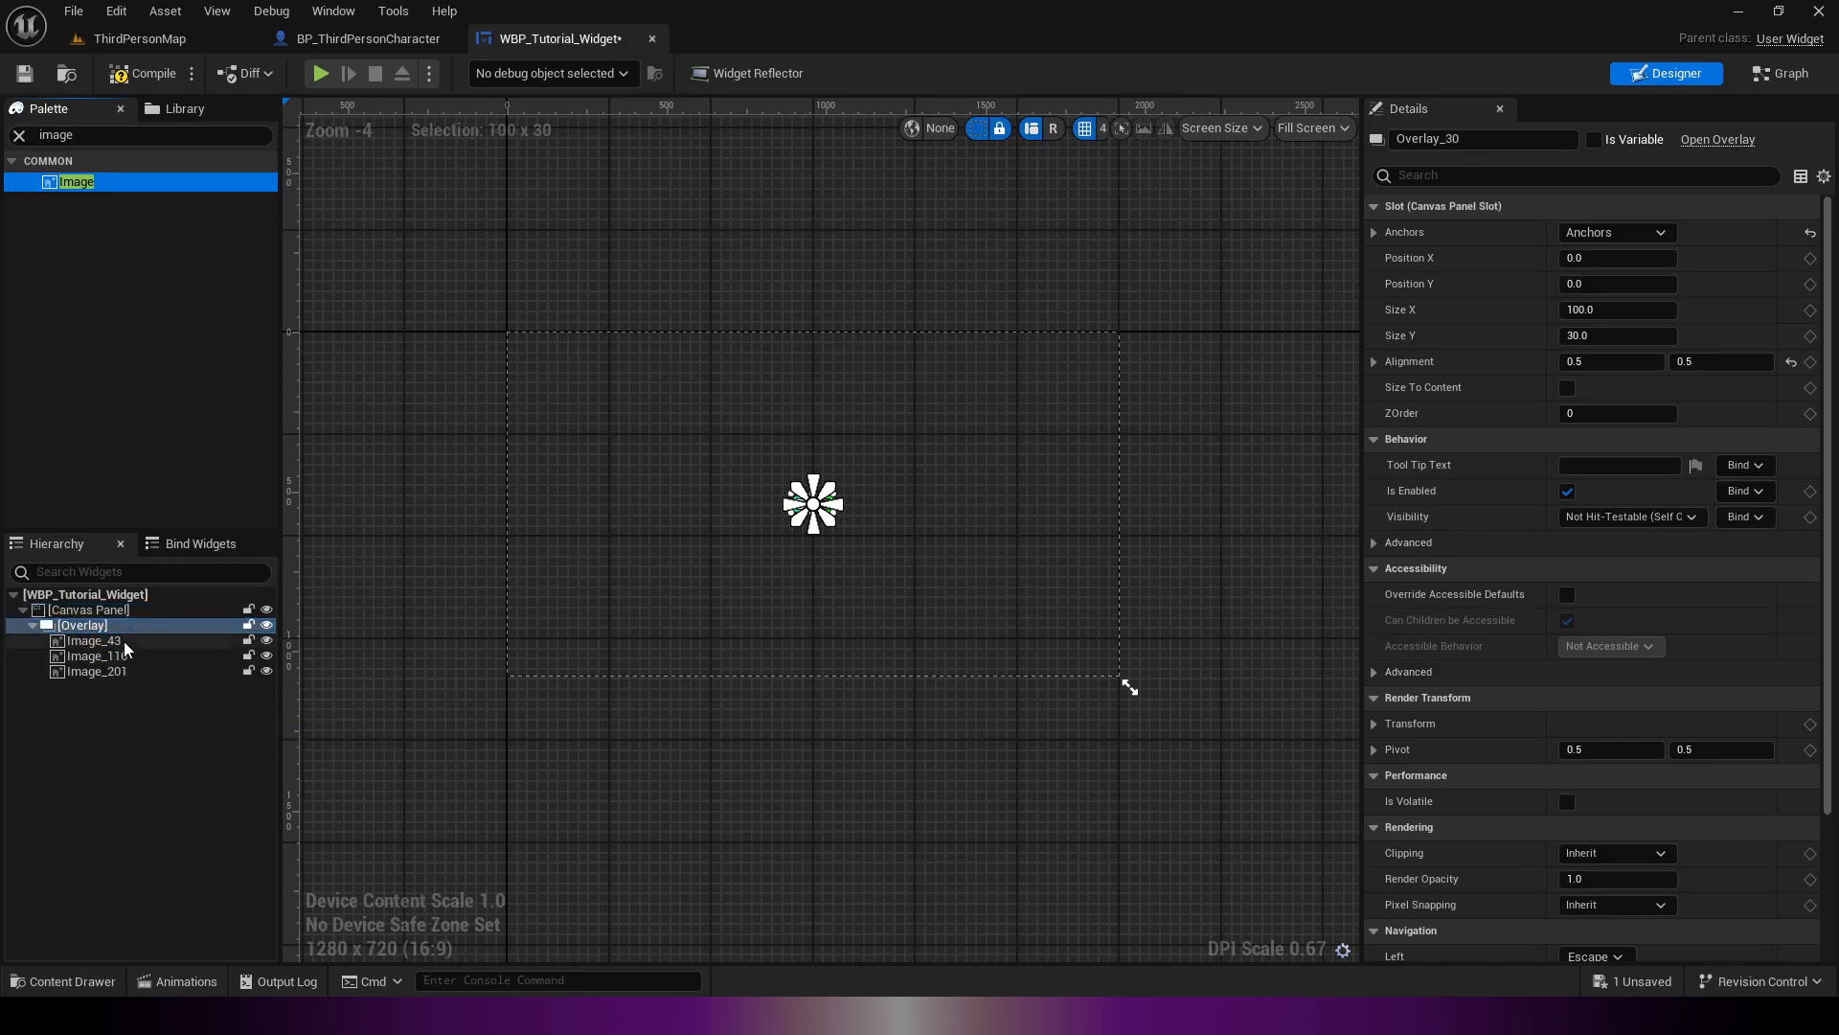
Step: Assign the gato texture to the brush of the first image in the Overlay
click(124, 641)
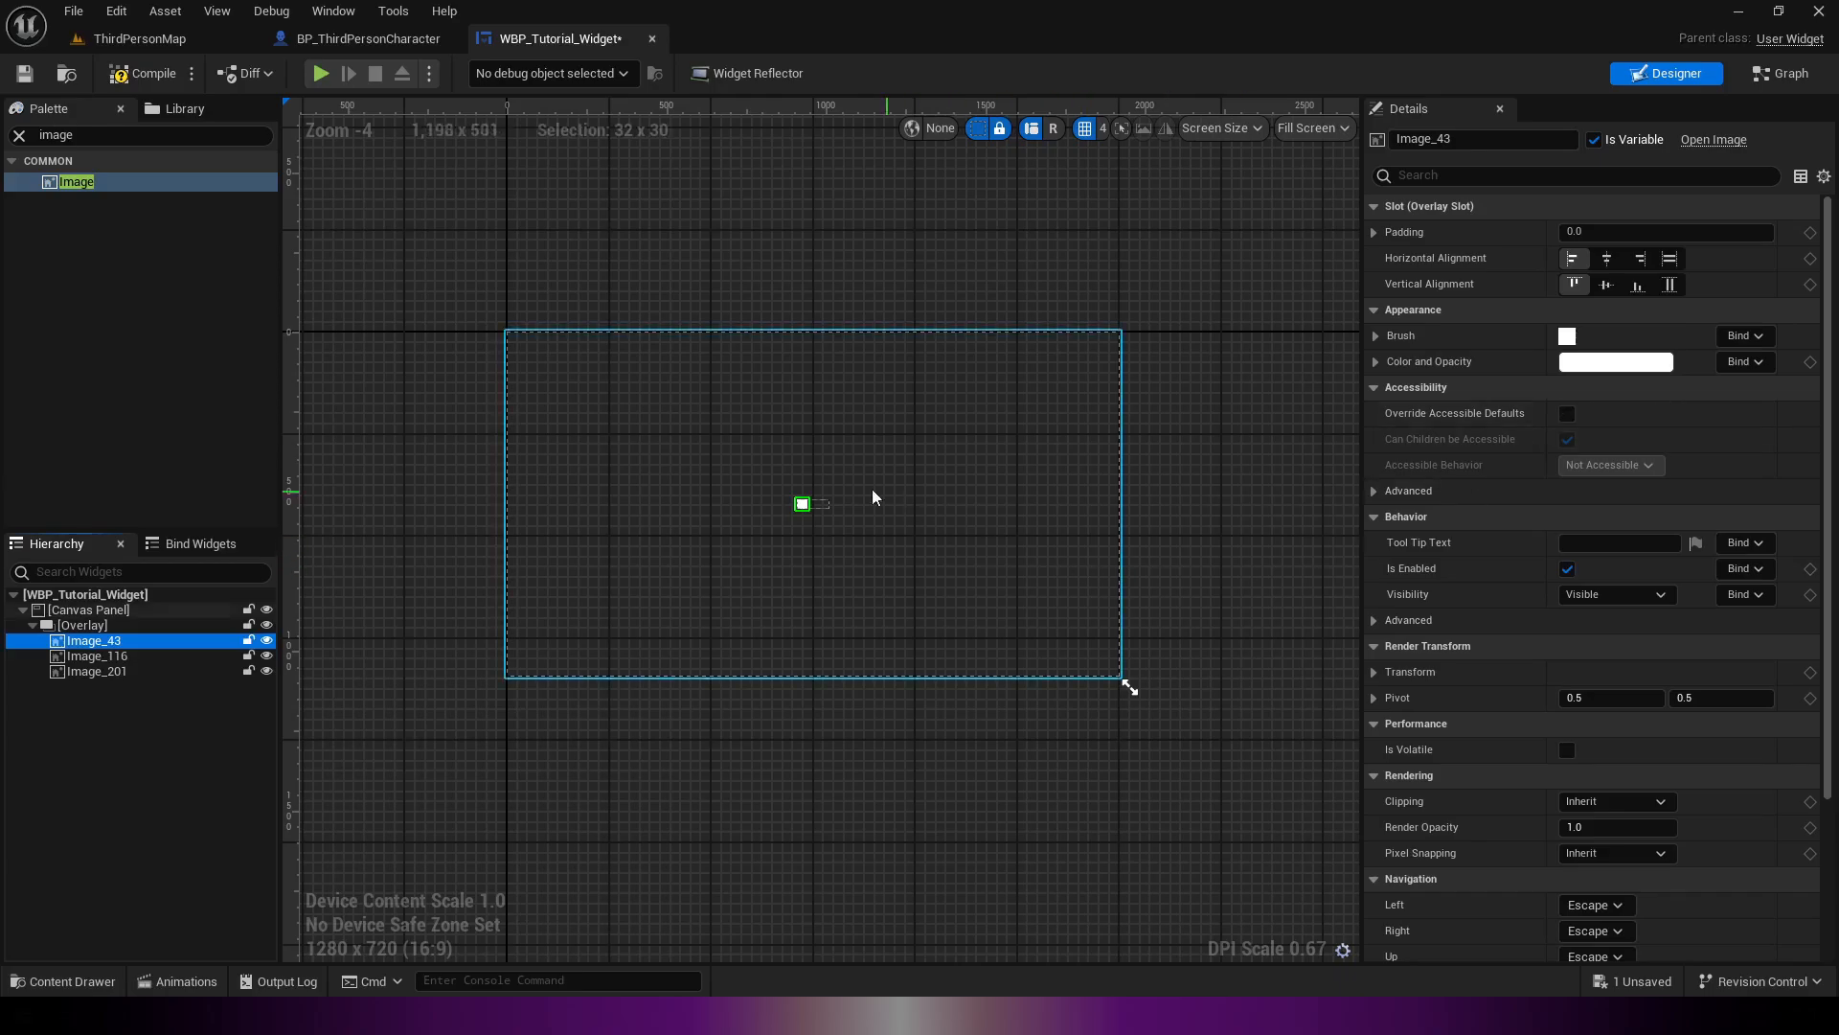
scroll(809, 503, up, 6)
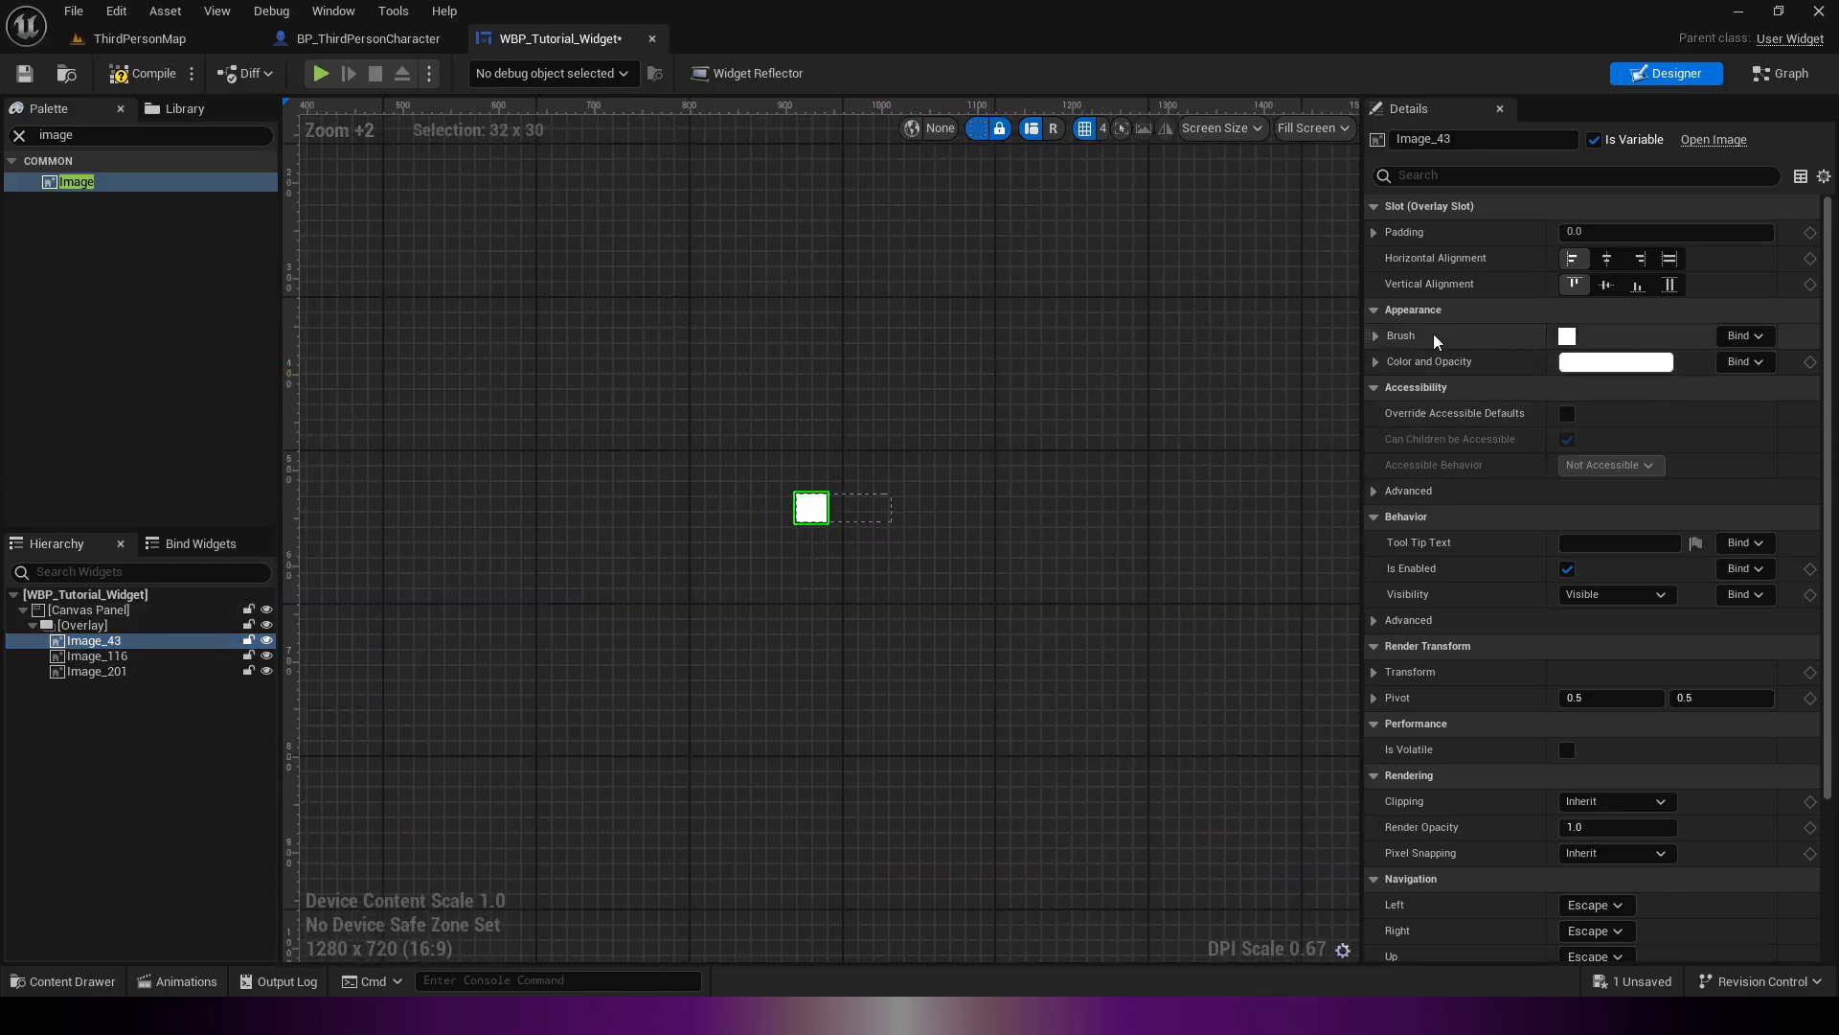
click(1375, 336)
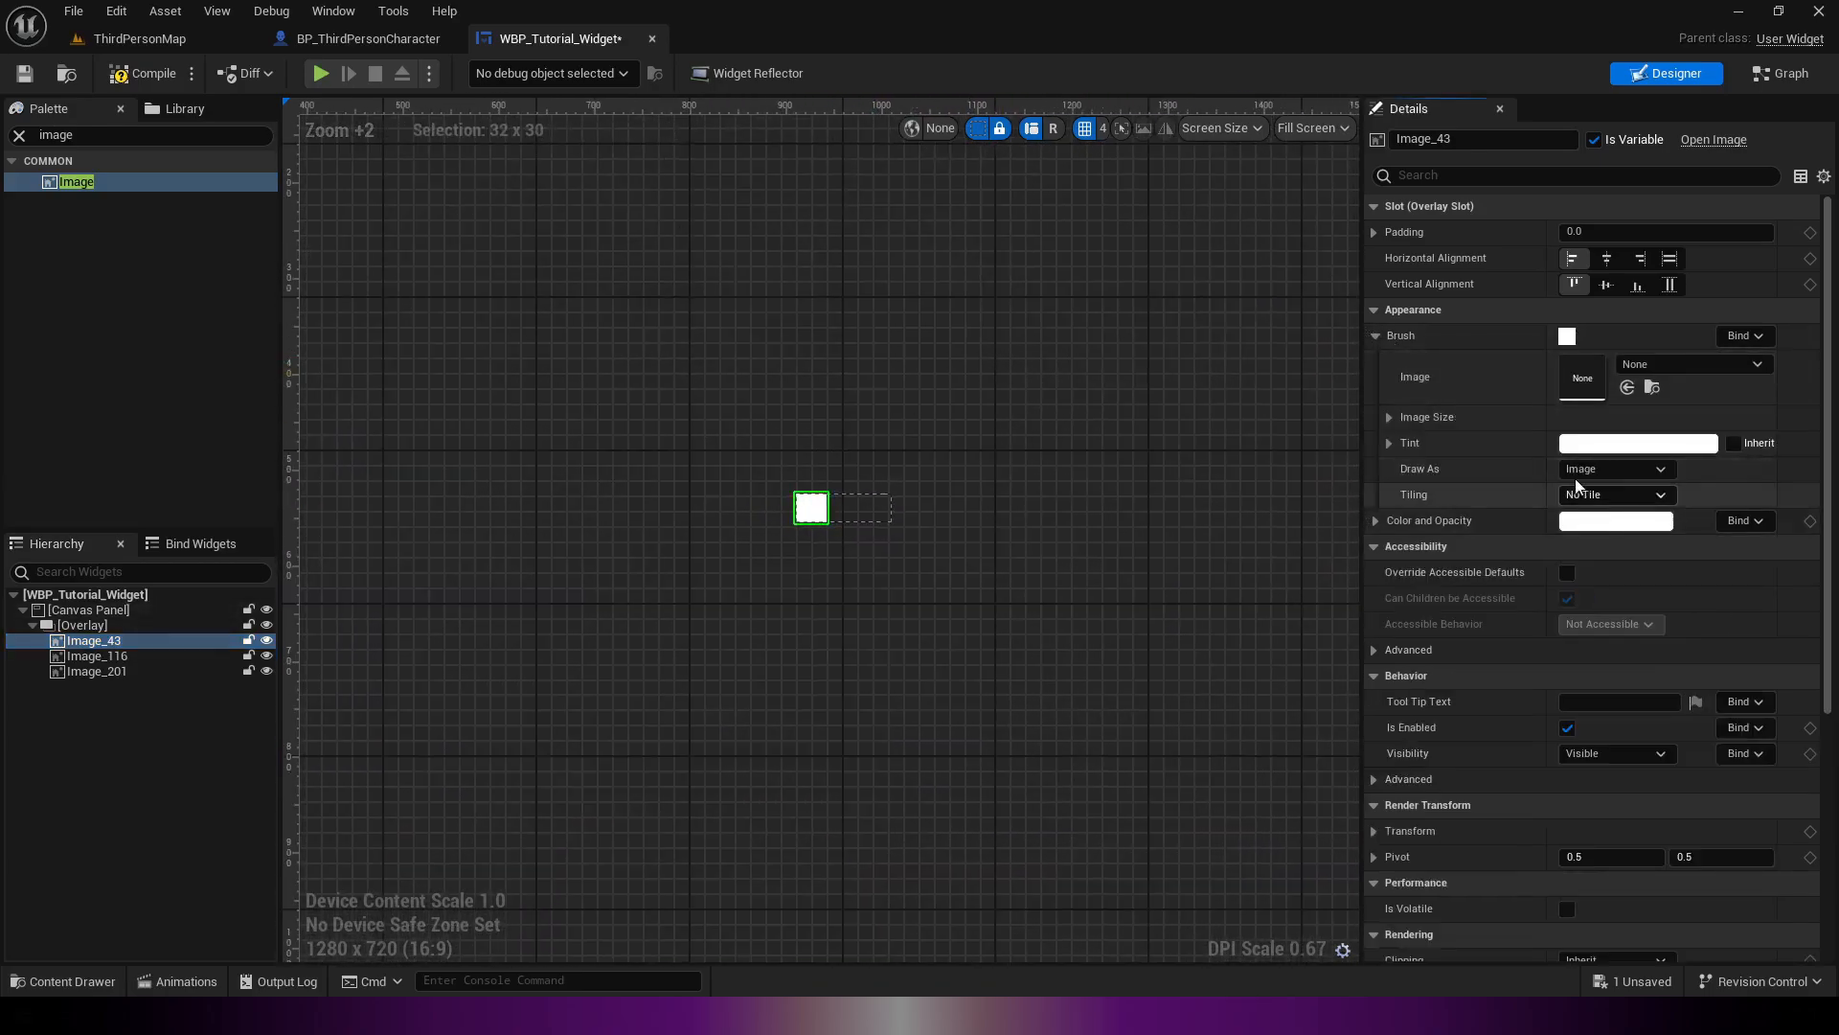
click(1667, 365)
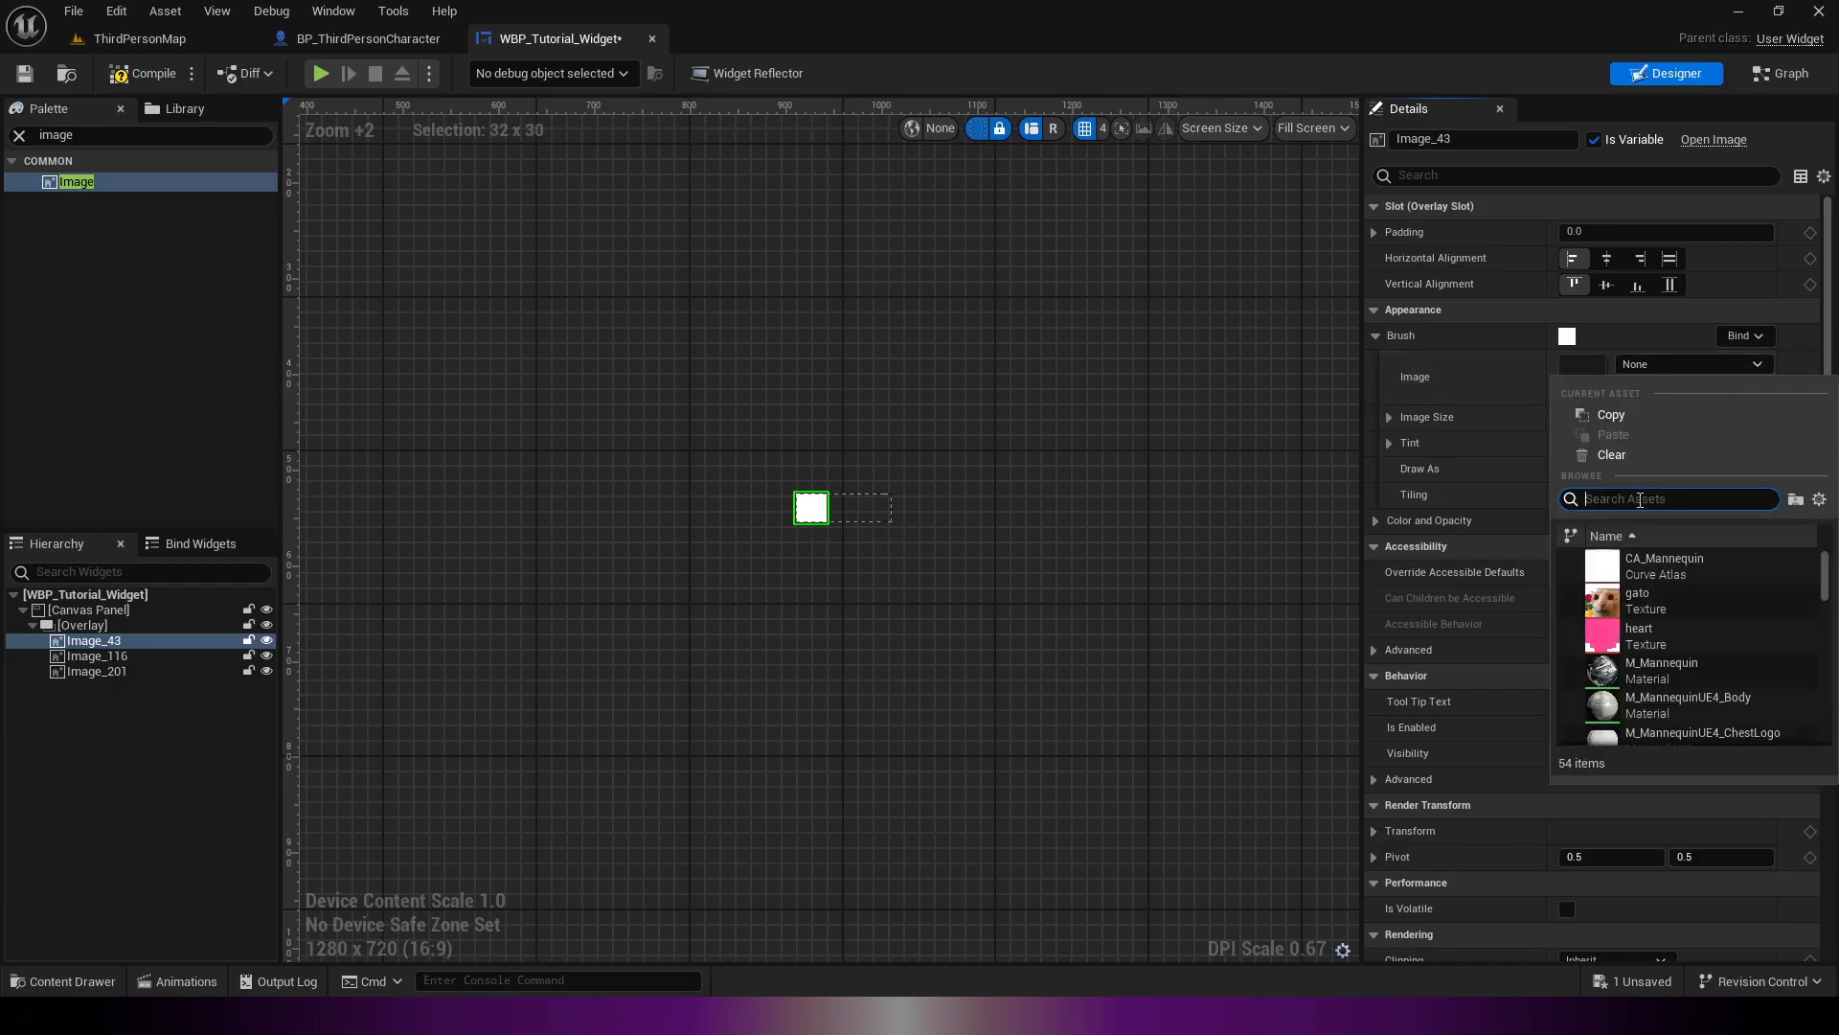
click(1694, 590)
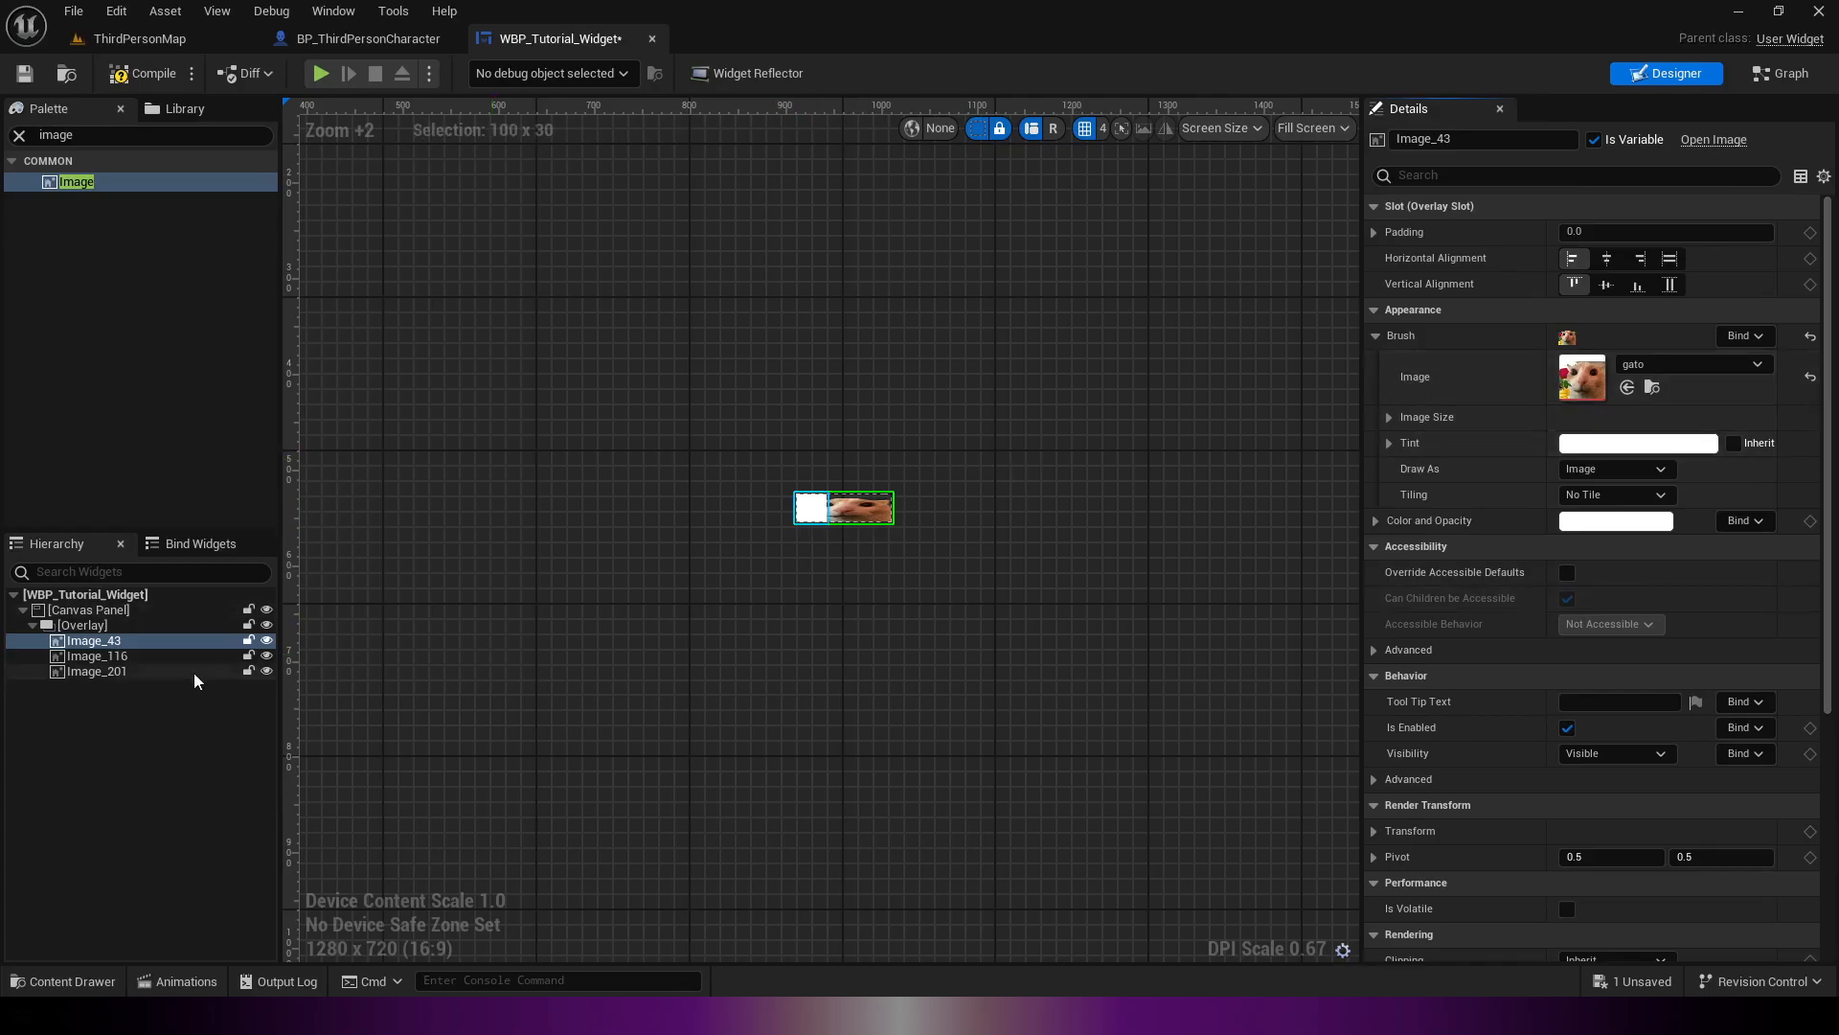
Step: Assign the heart texture to the brushes of the second and third images in the Overlay
click(230, 656)
click(1646, 360)
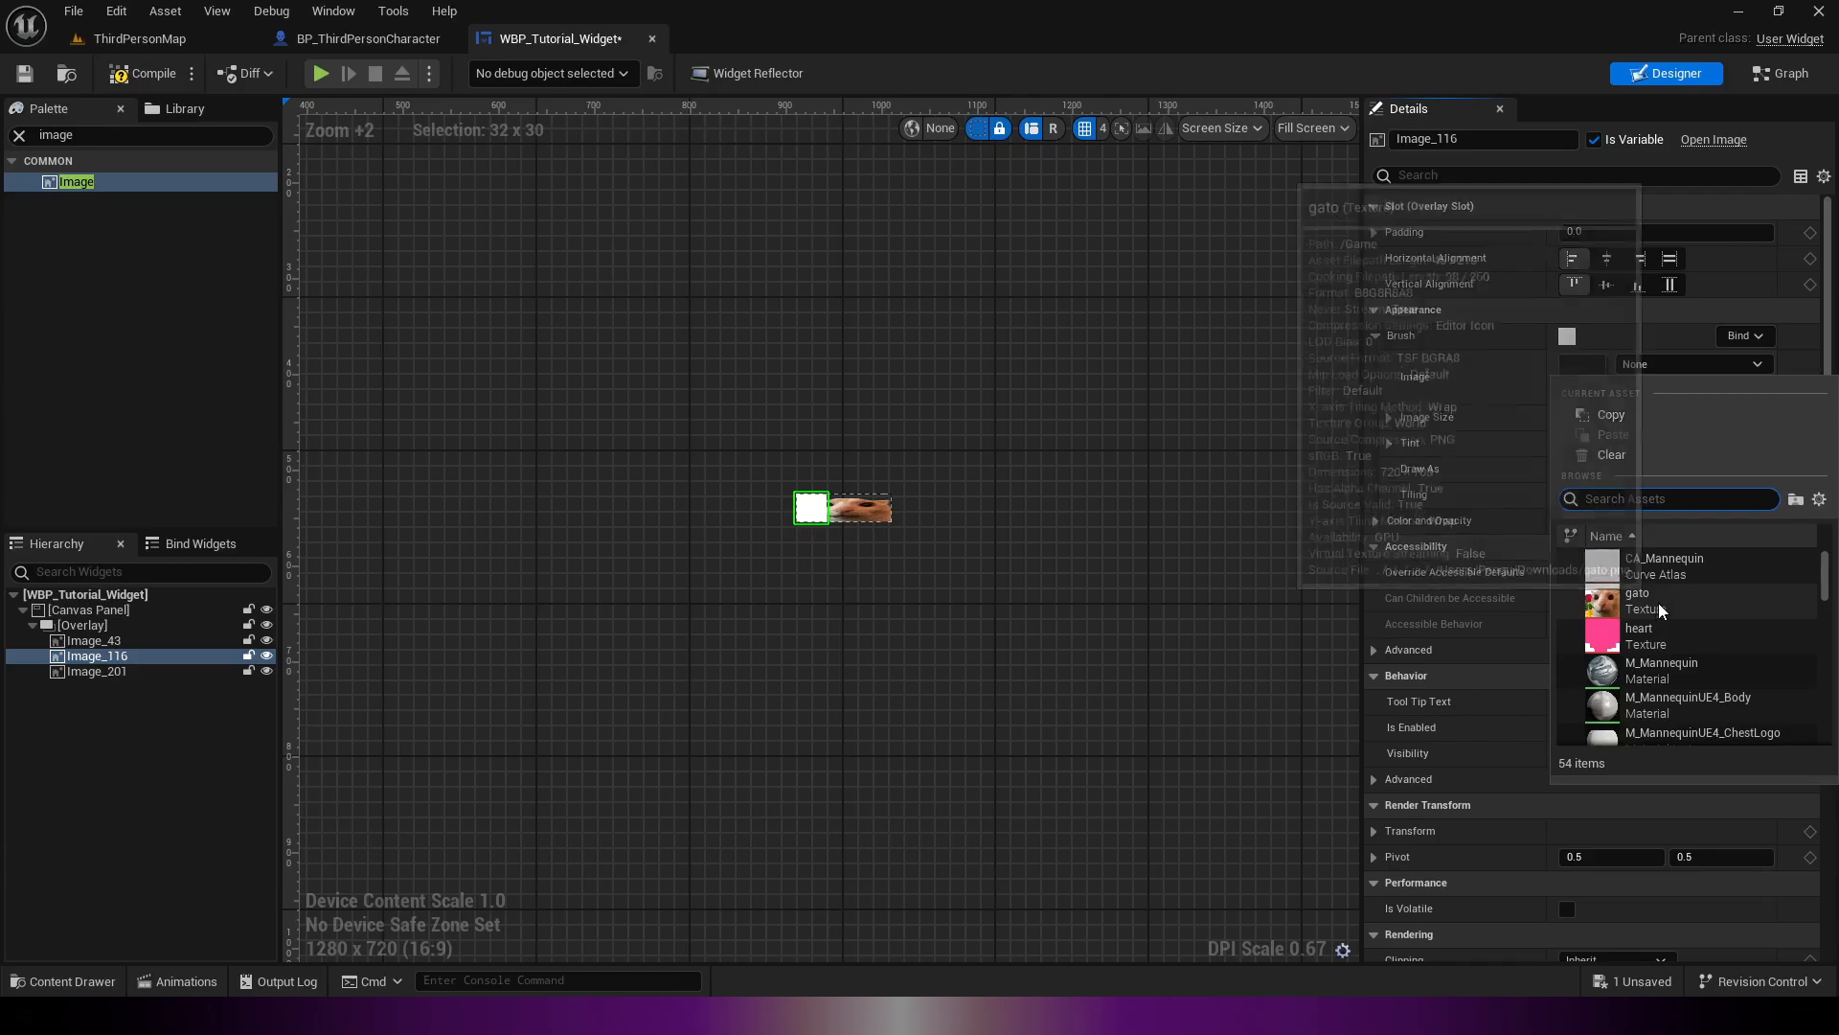
click(1639, 632)
click(97, 670)
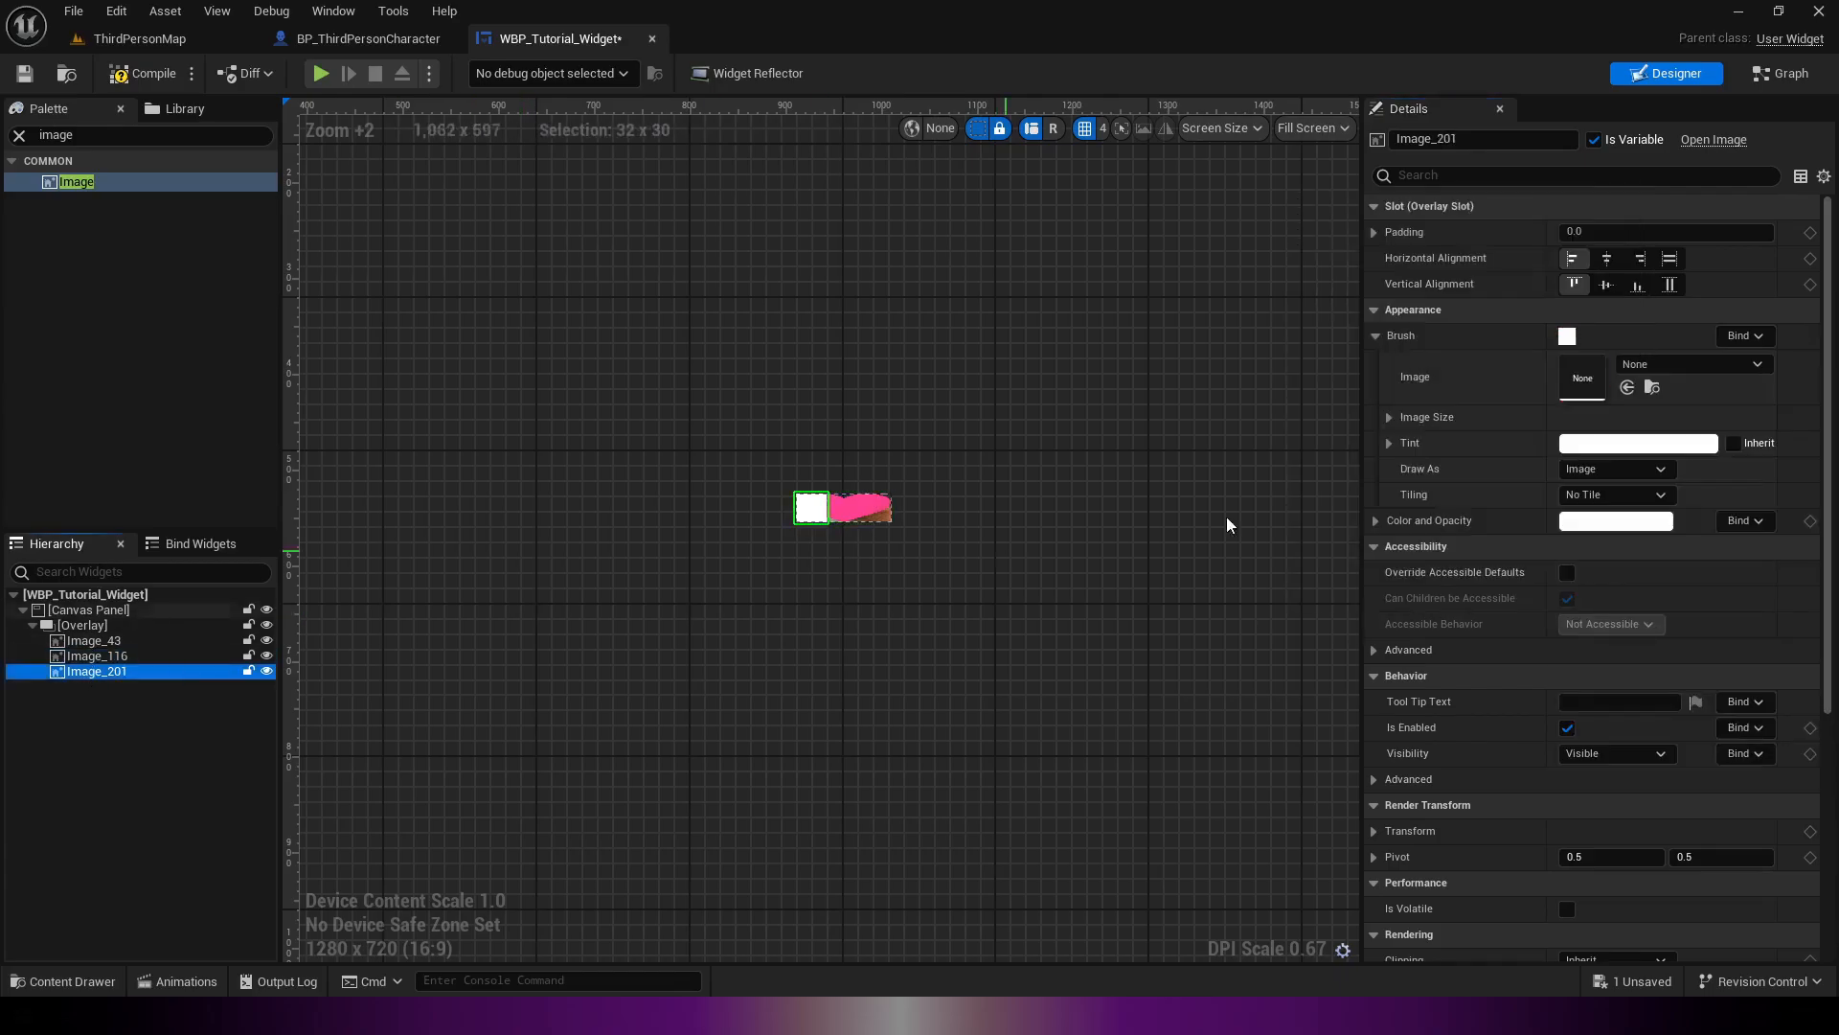
click(1674, 368)
click(1640, 620)
click(1648, 367)
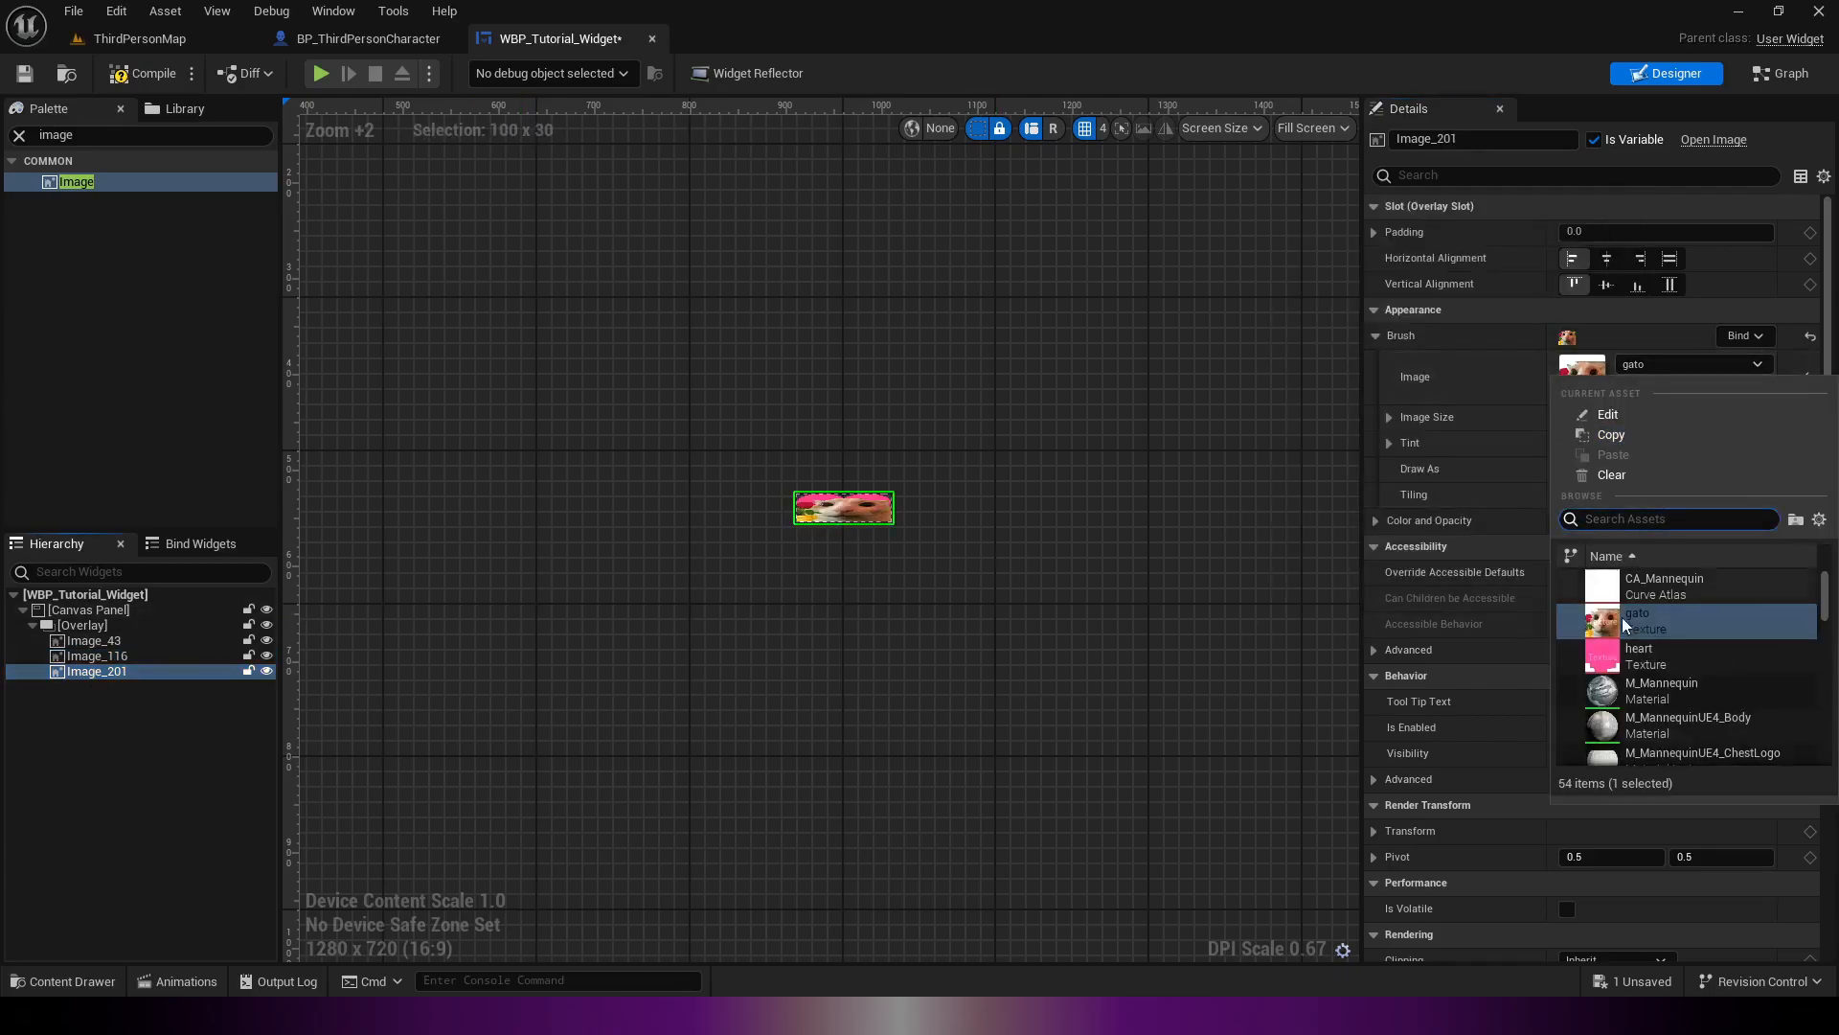
click(1629, 657)
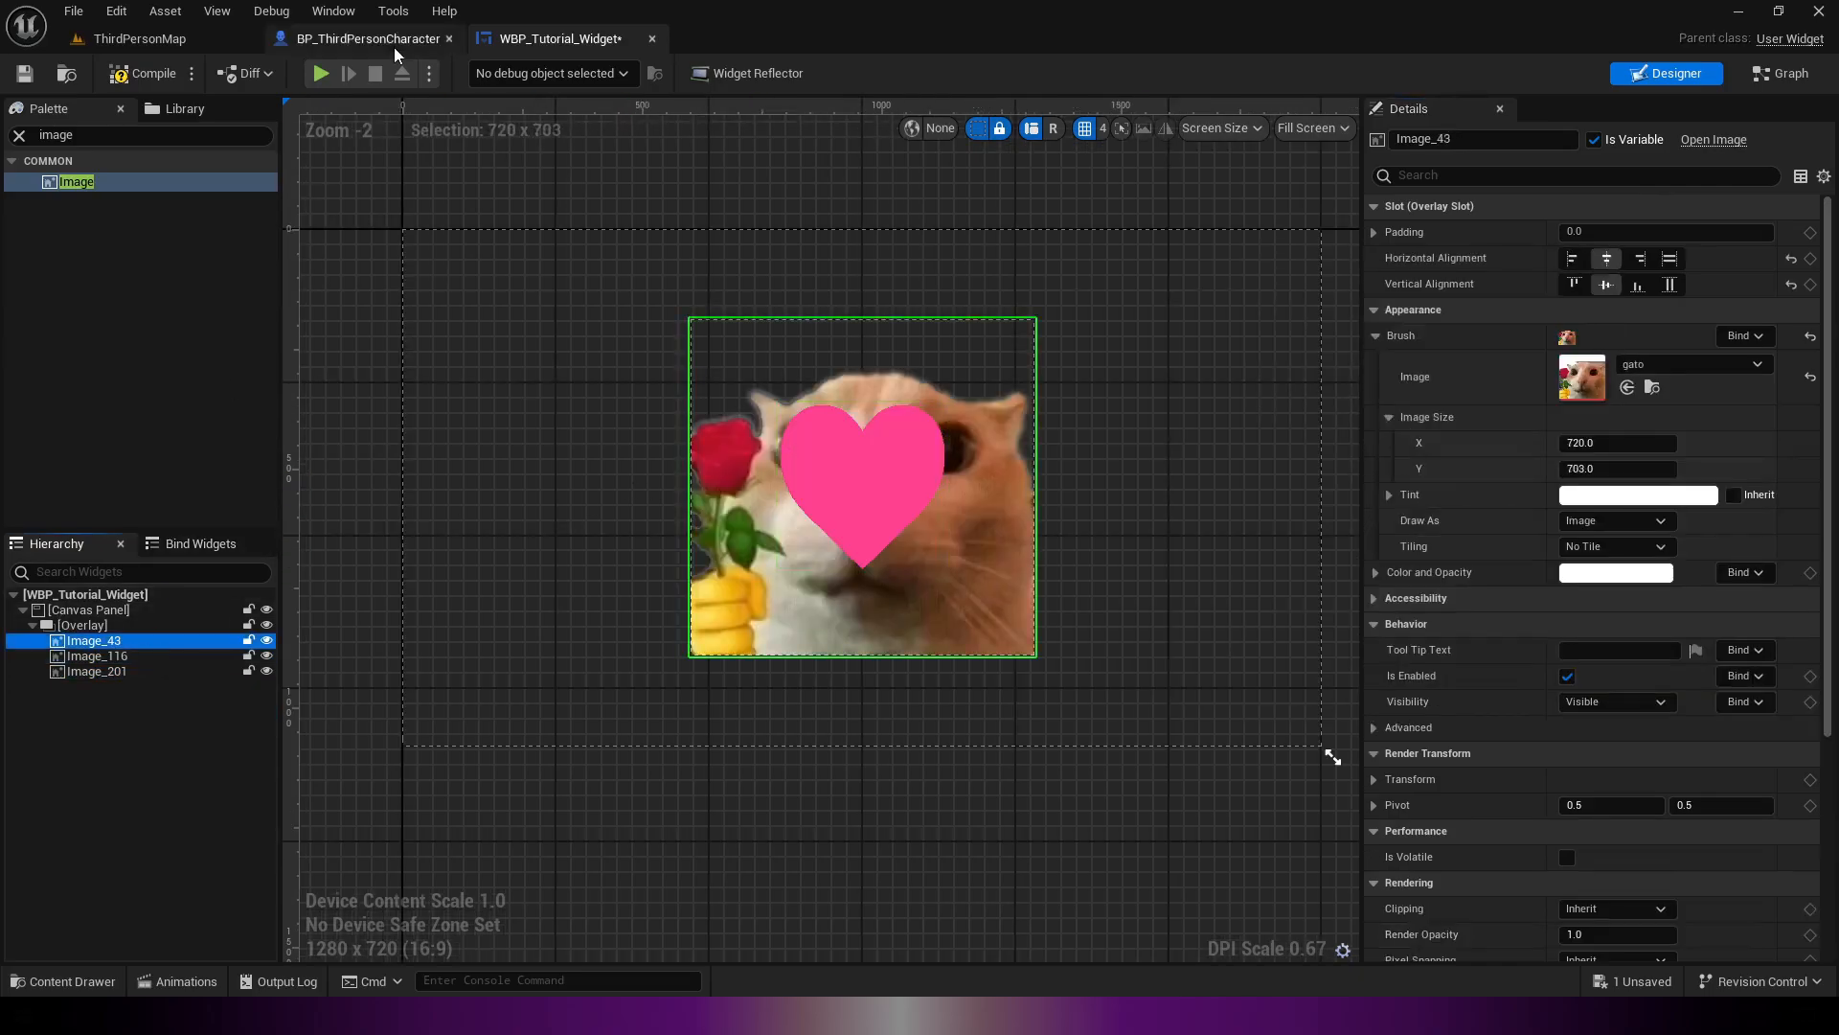
Step: Show the widget's animation editor, add an animation named Heart and select it for editing
click(615, 206)
right_drag(612, 184, 616, 207)
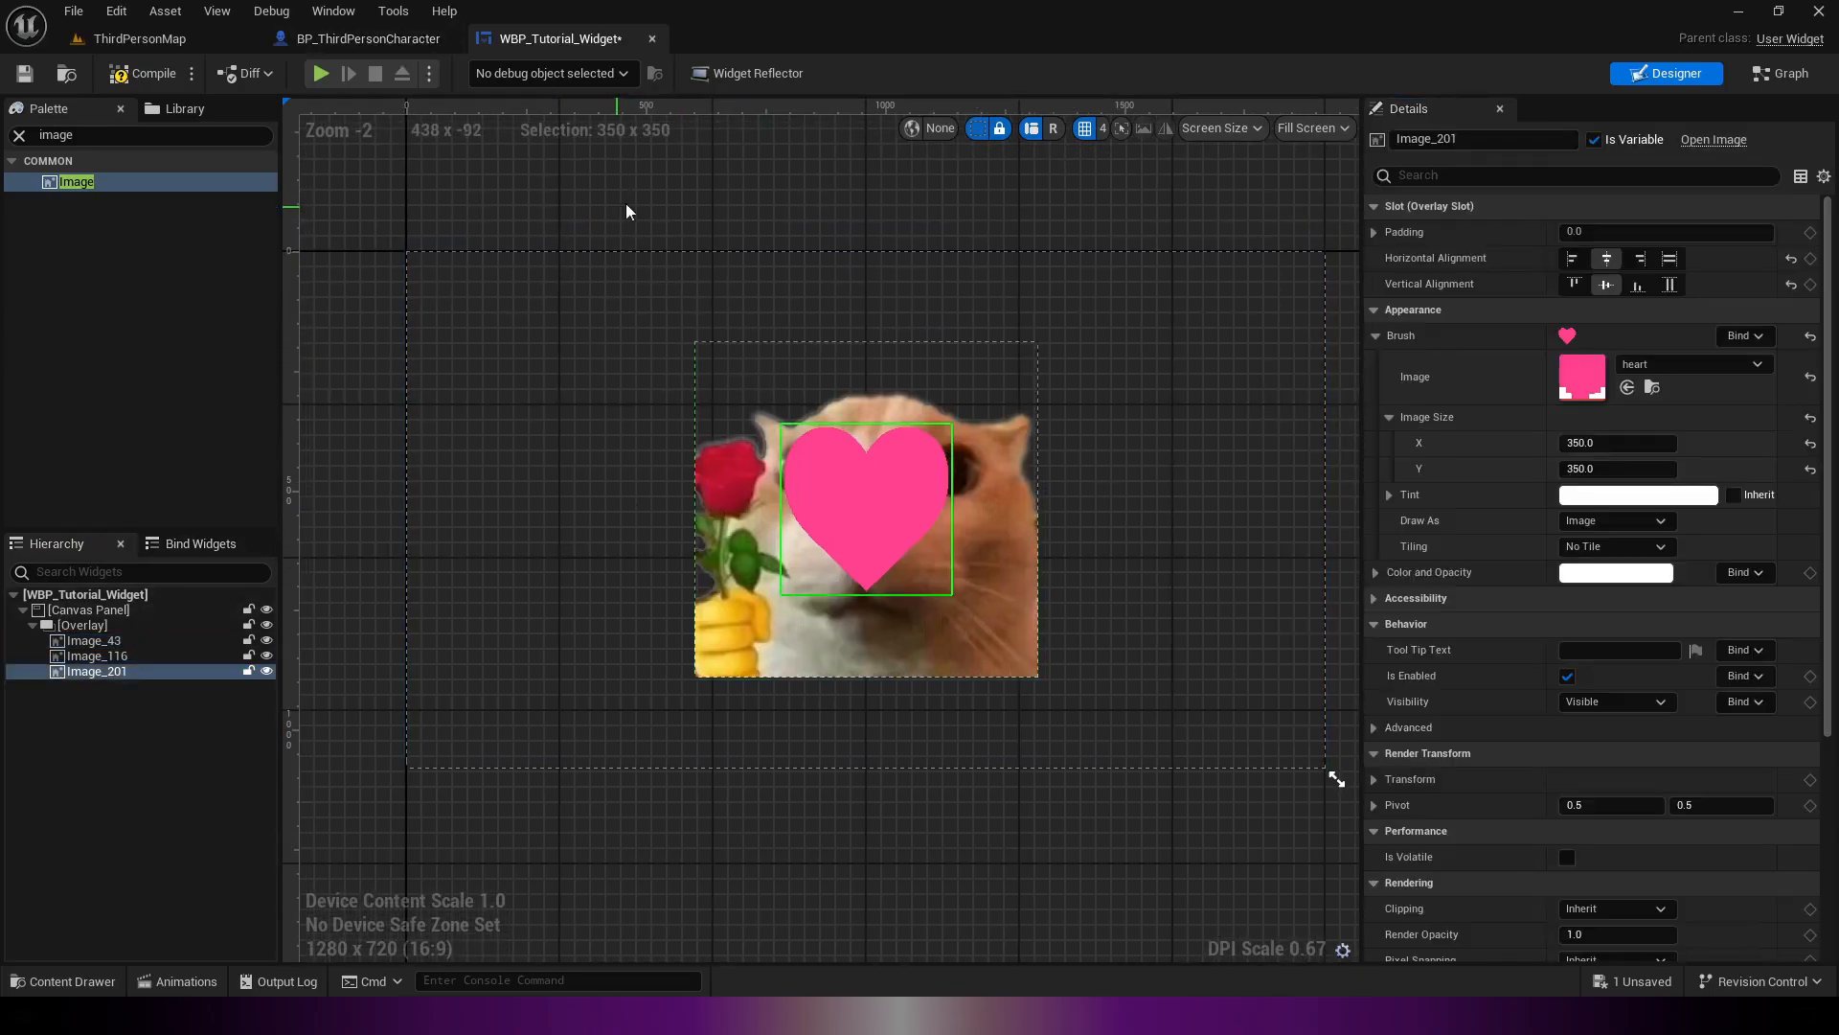
click(334, 11)
click(397, 155)
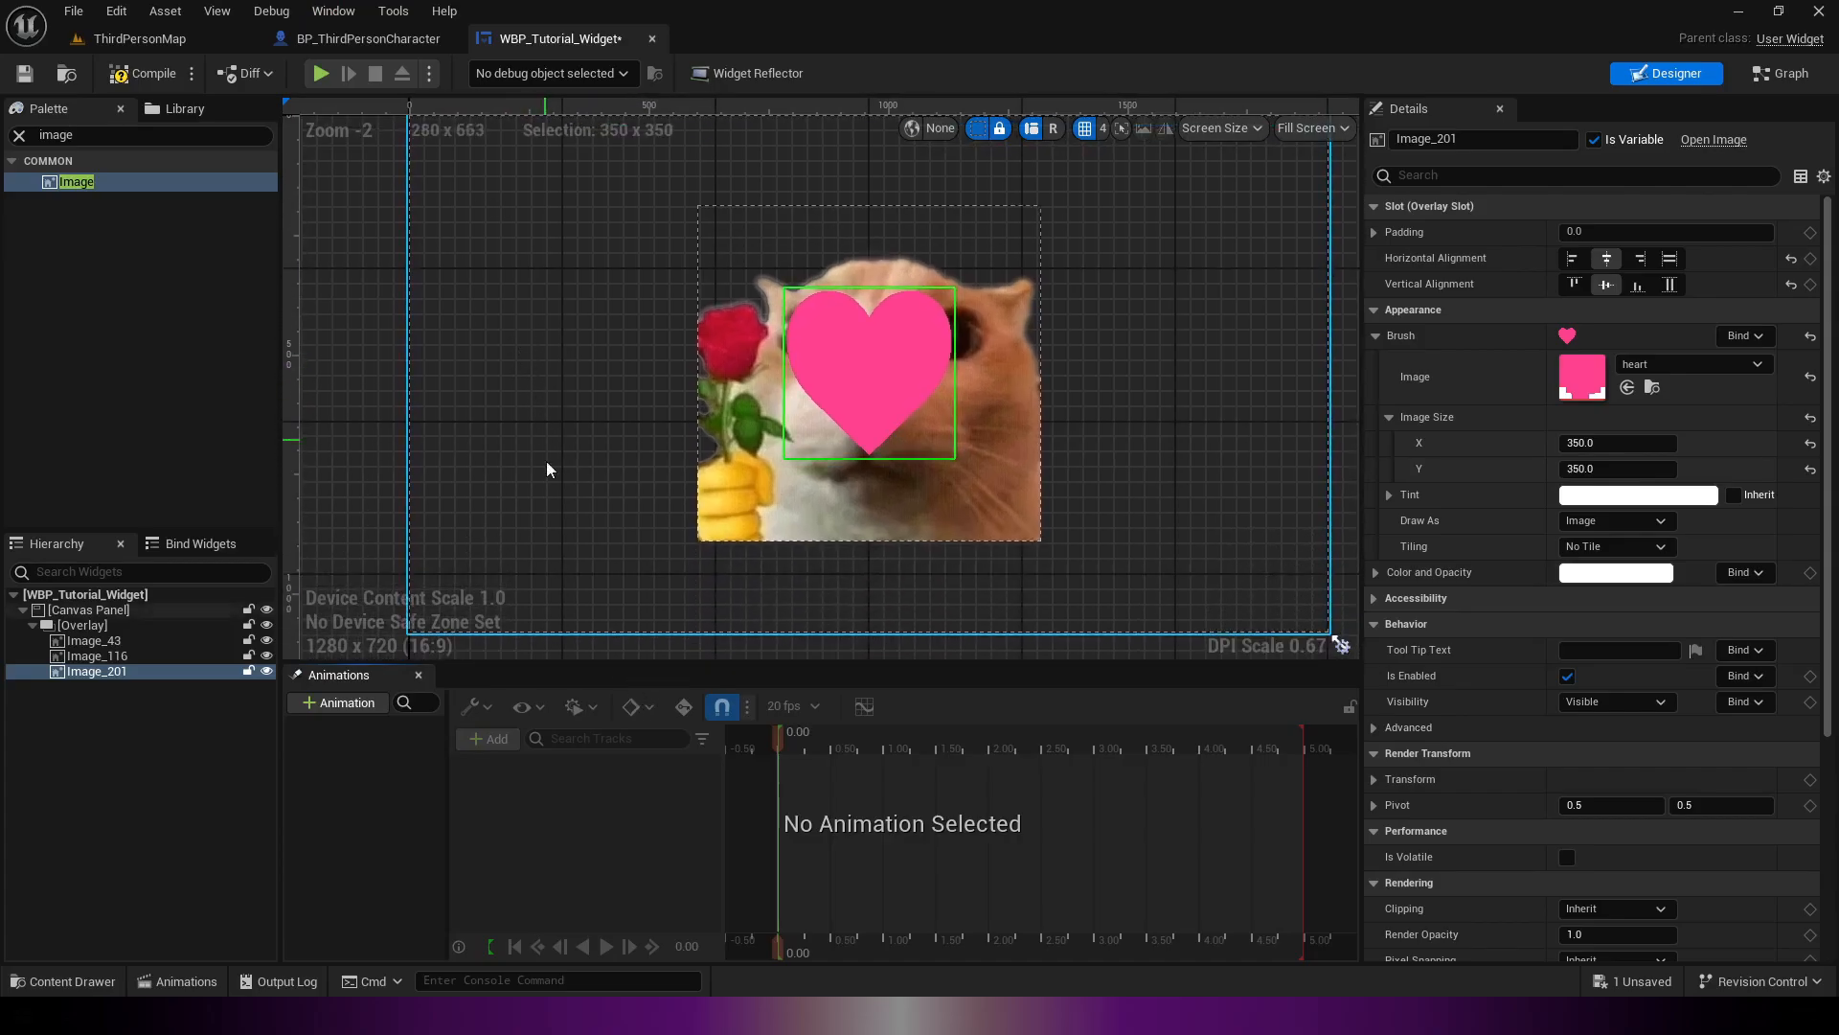
click(342, 702)
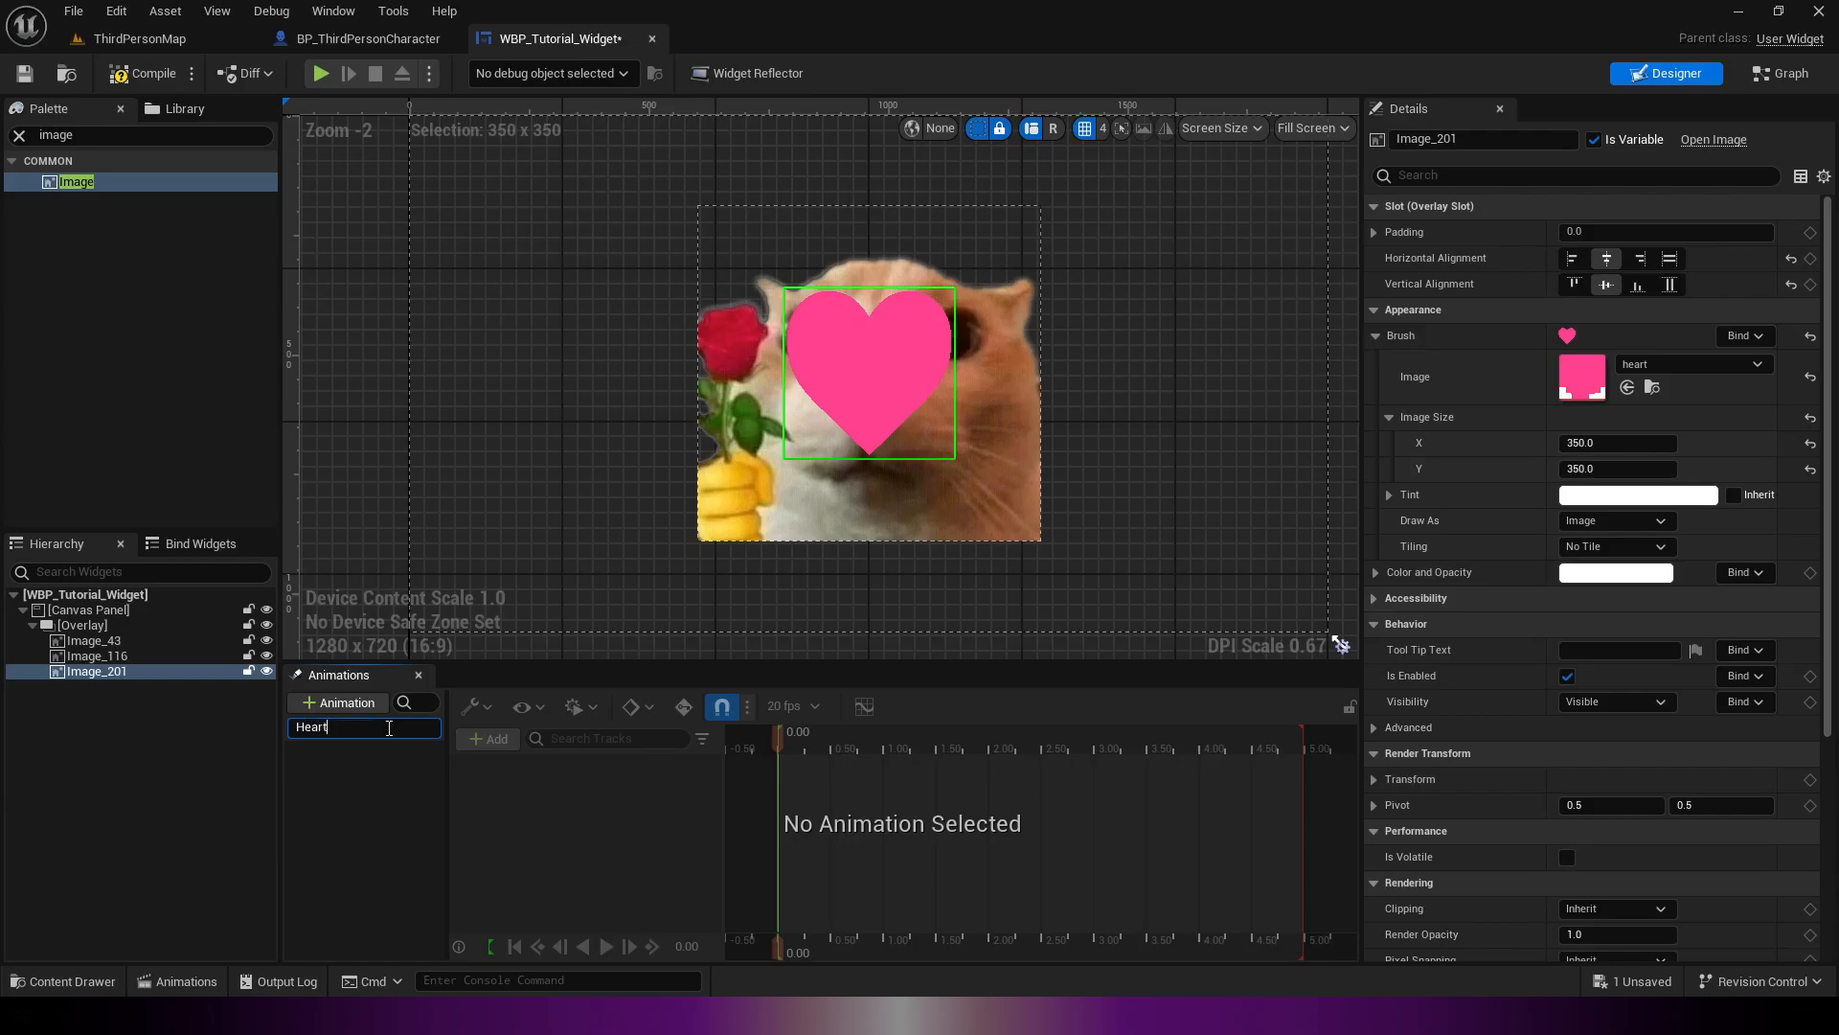
key(Return)
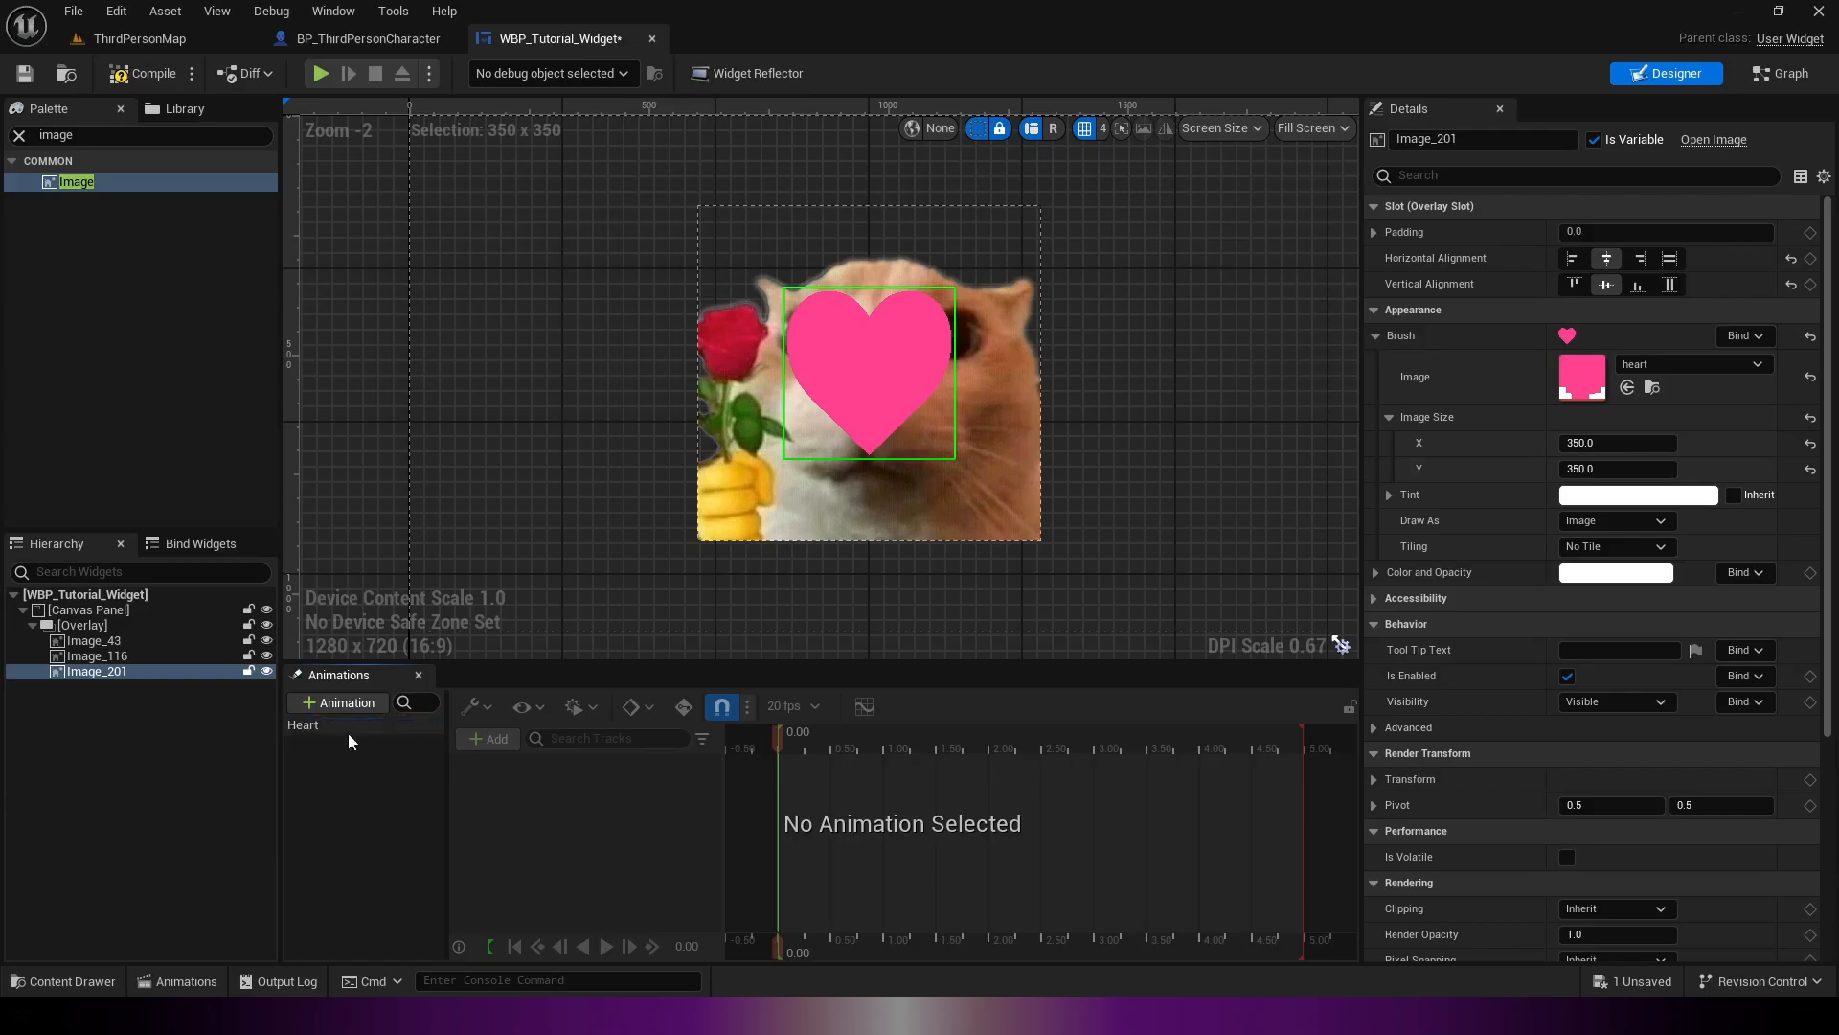
click(319, 729)
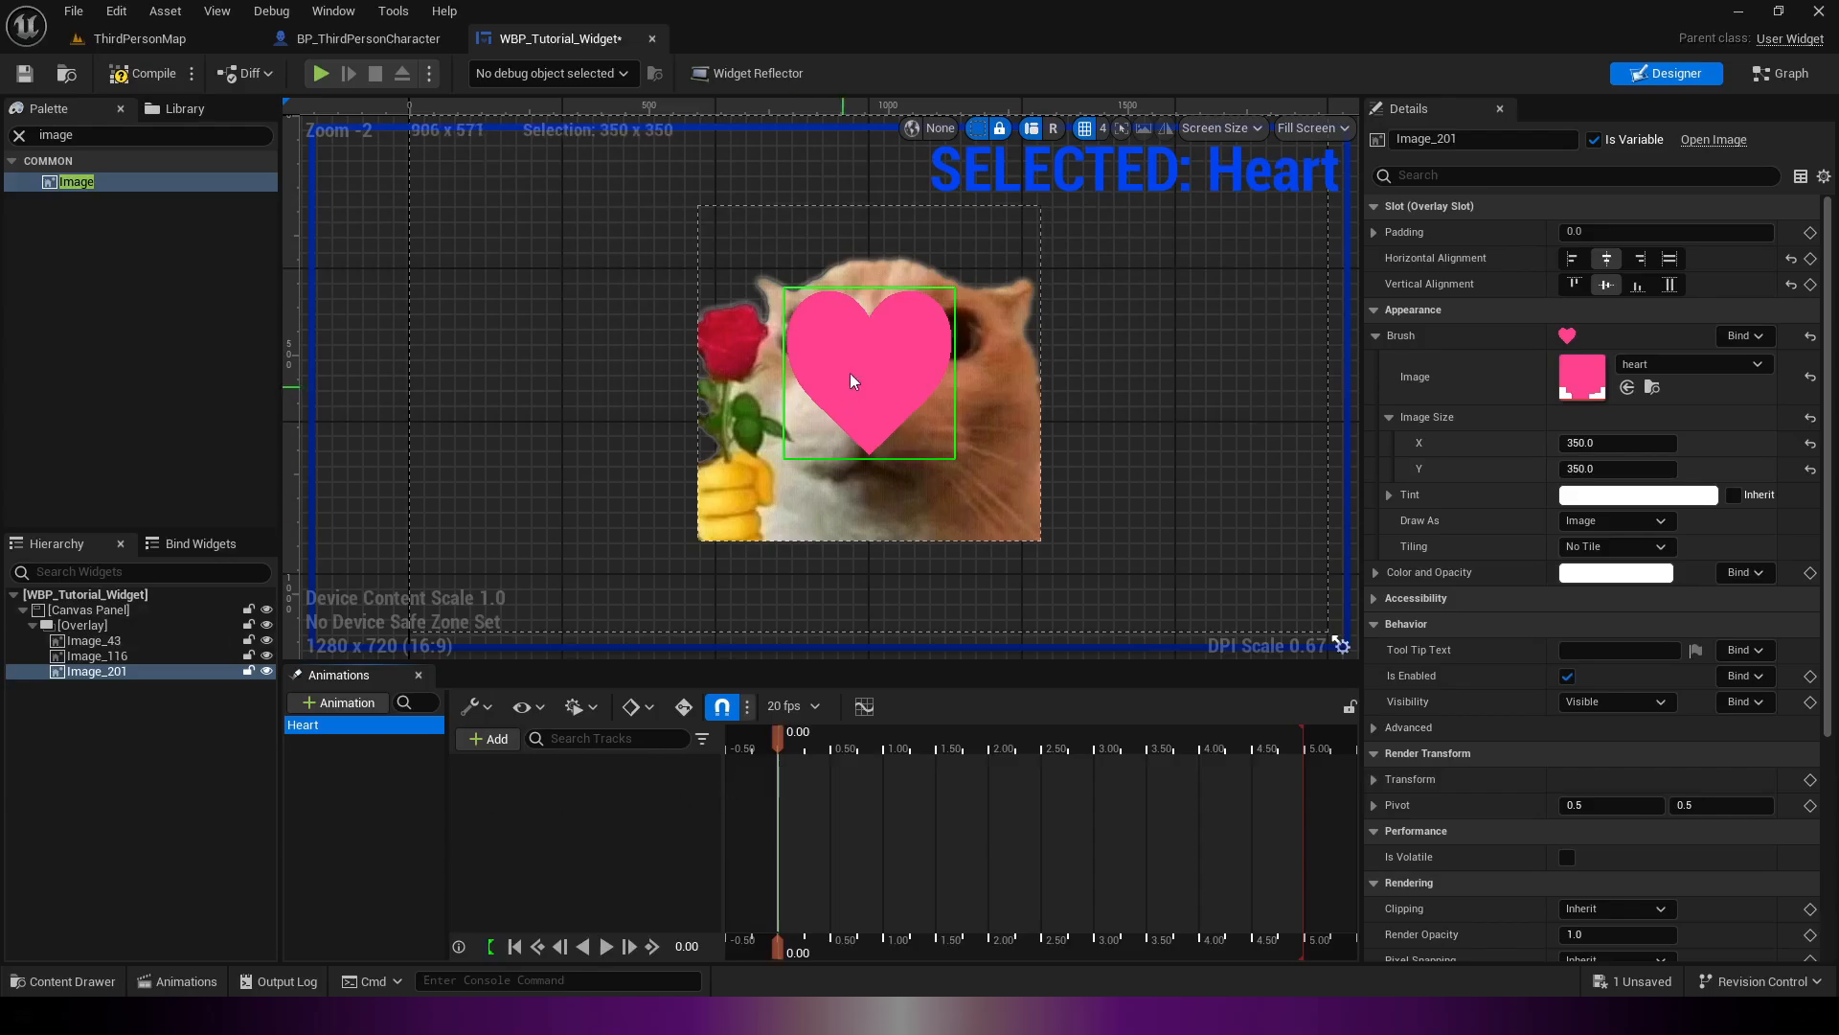
Step: Select the first heart image in the hierarchy and expand its Color and Opacity values
click(154, 656)
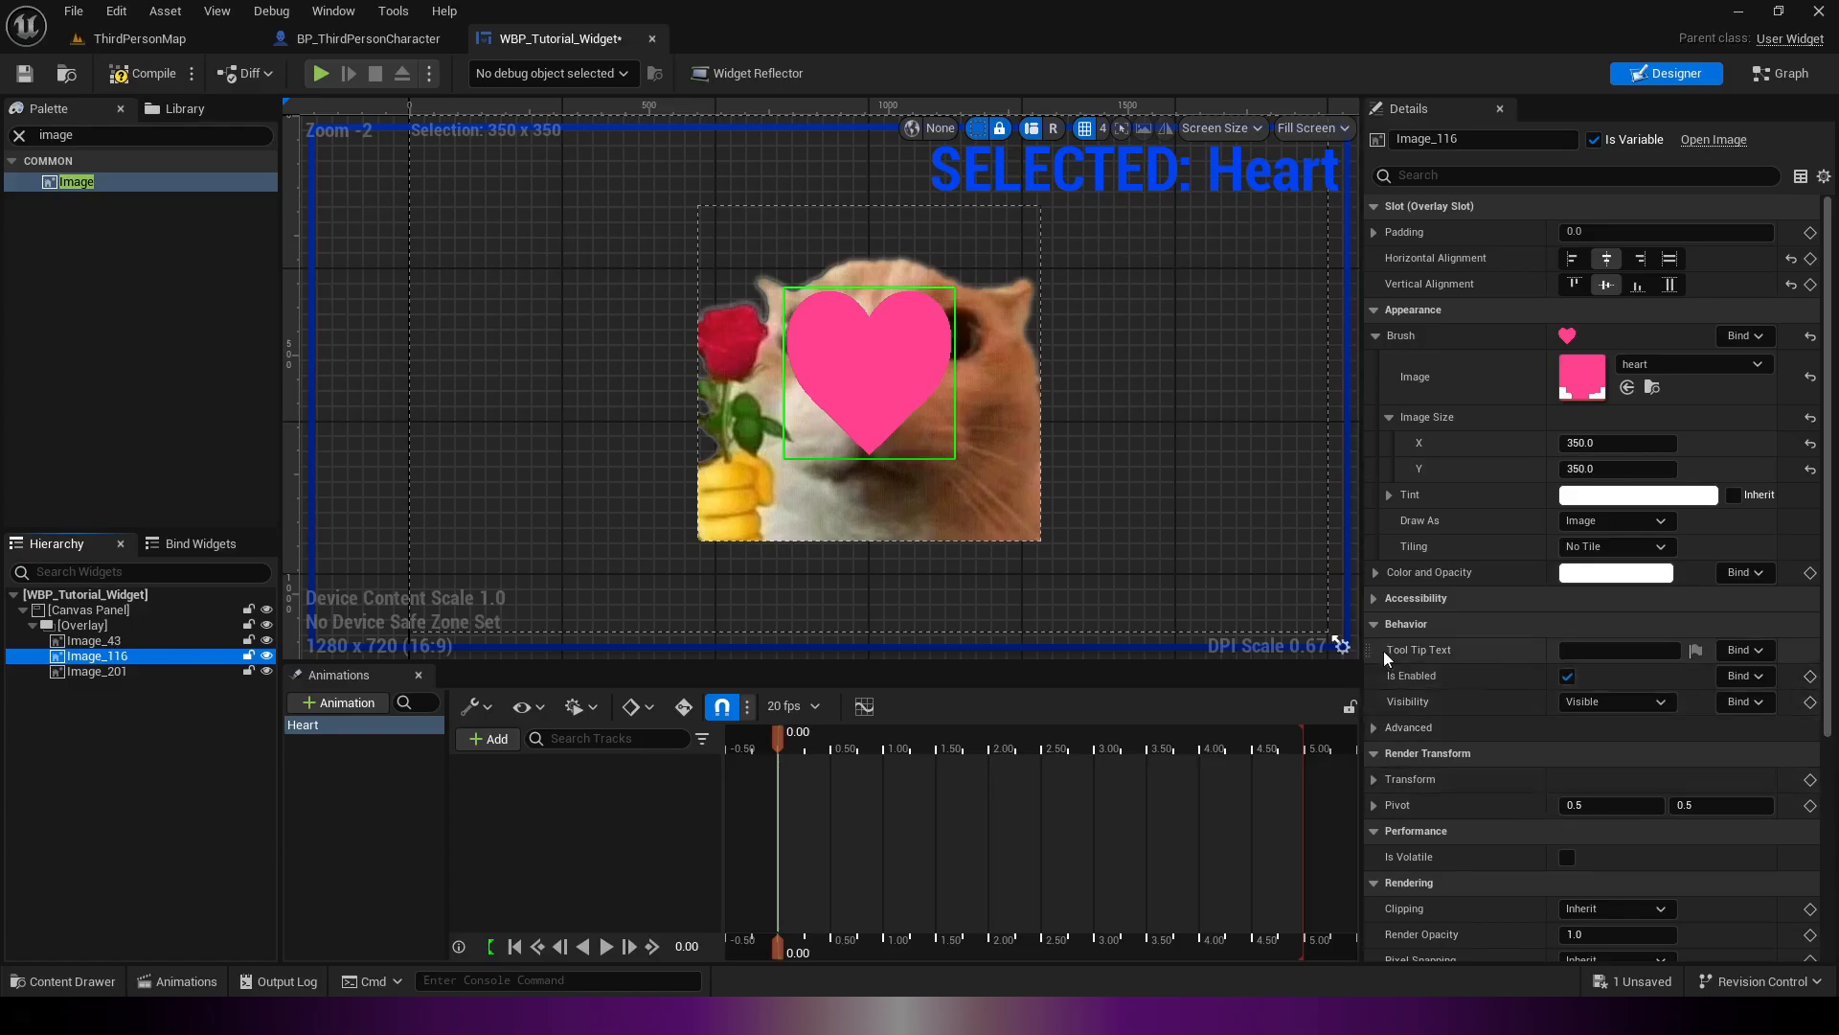
click(1569, 703)
click(1569, 705)
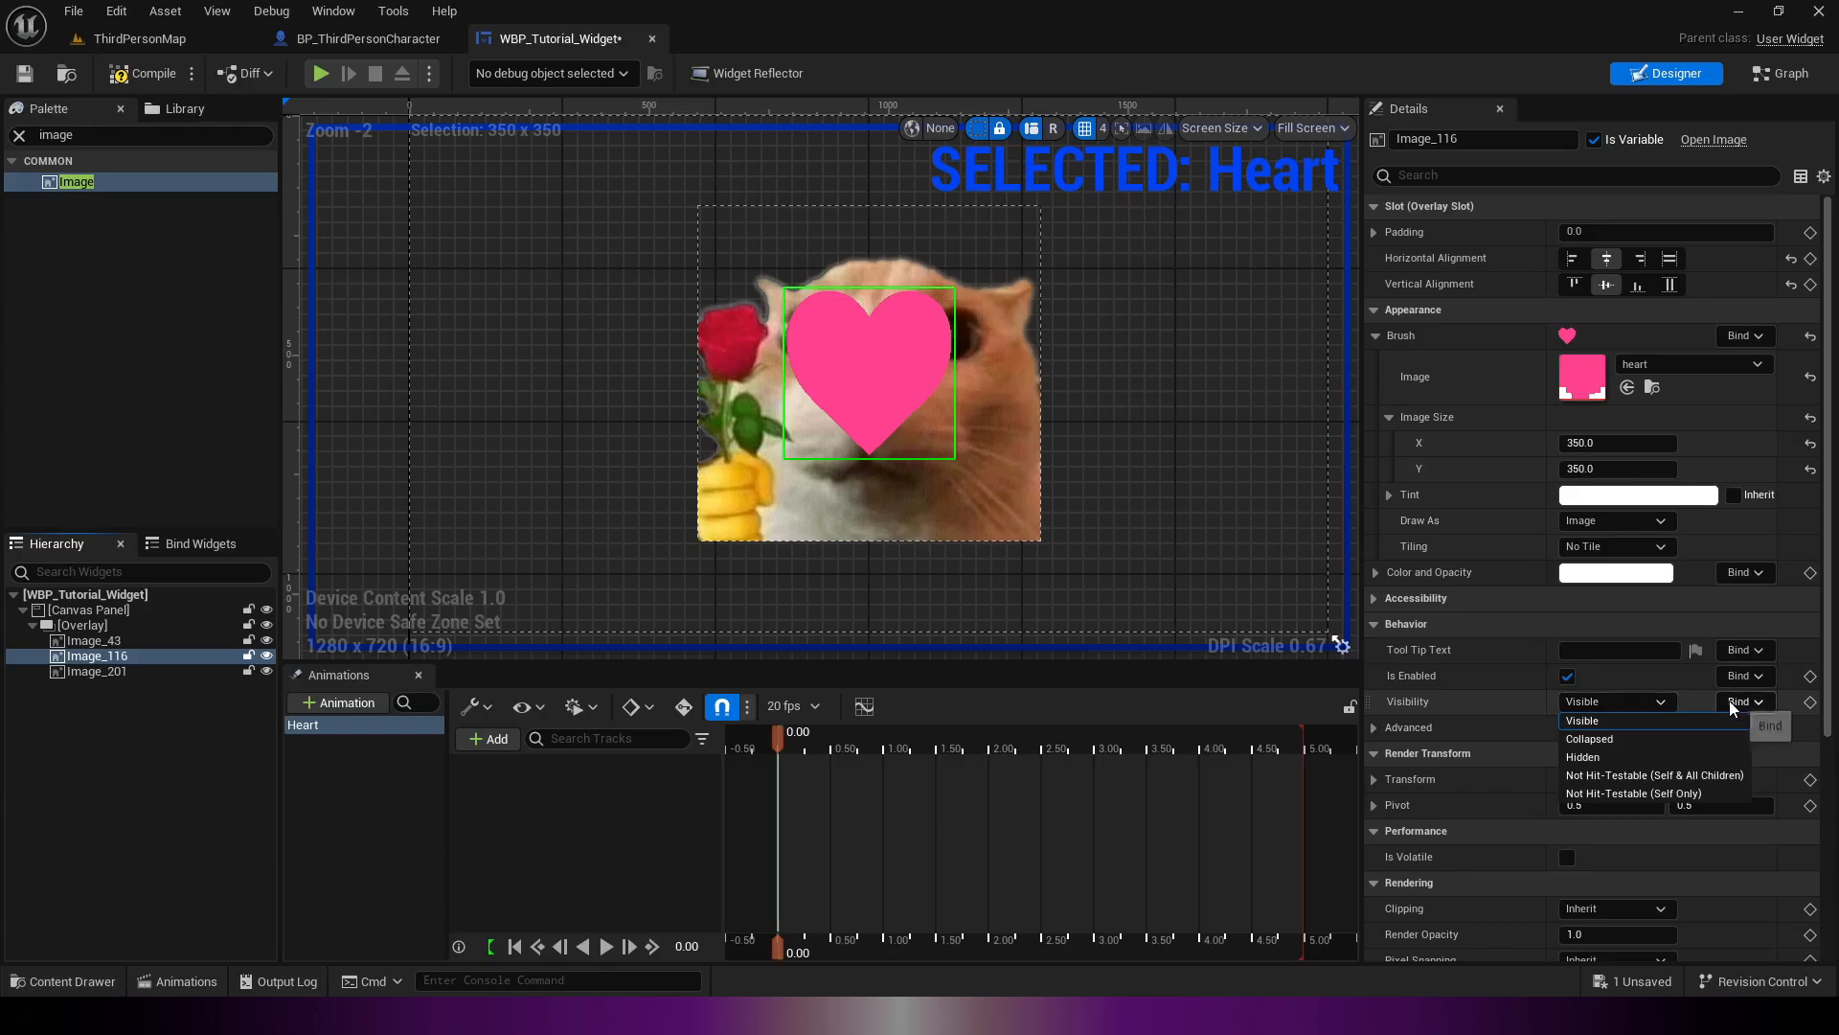
scroll(1475, 851, down, 3)
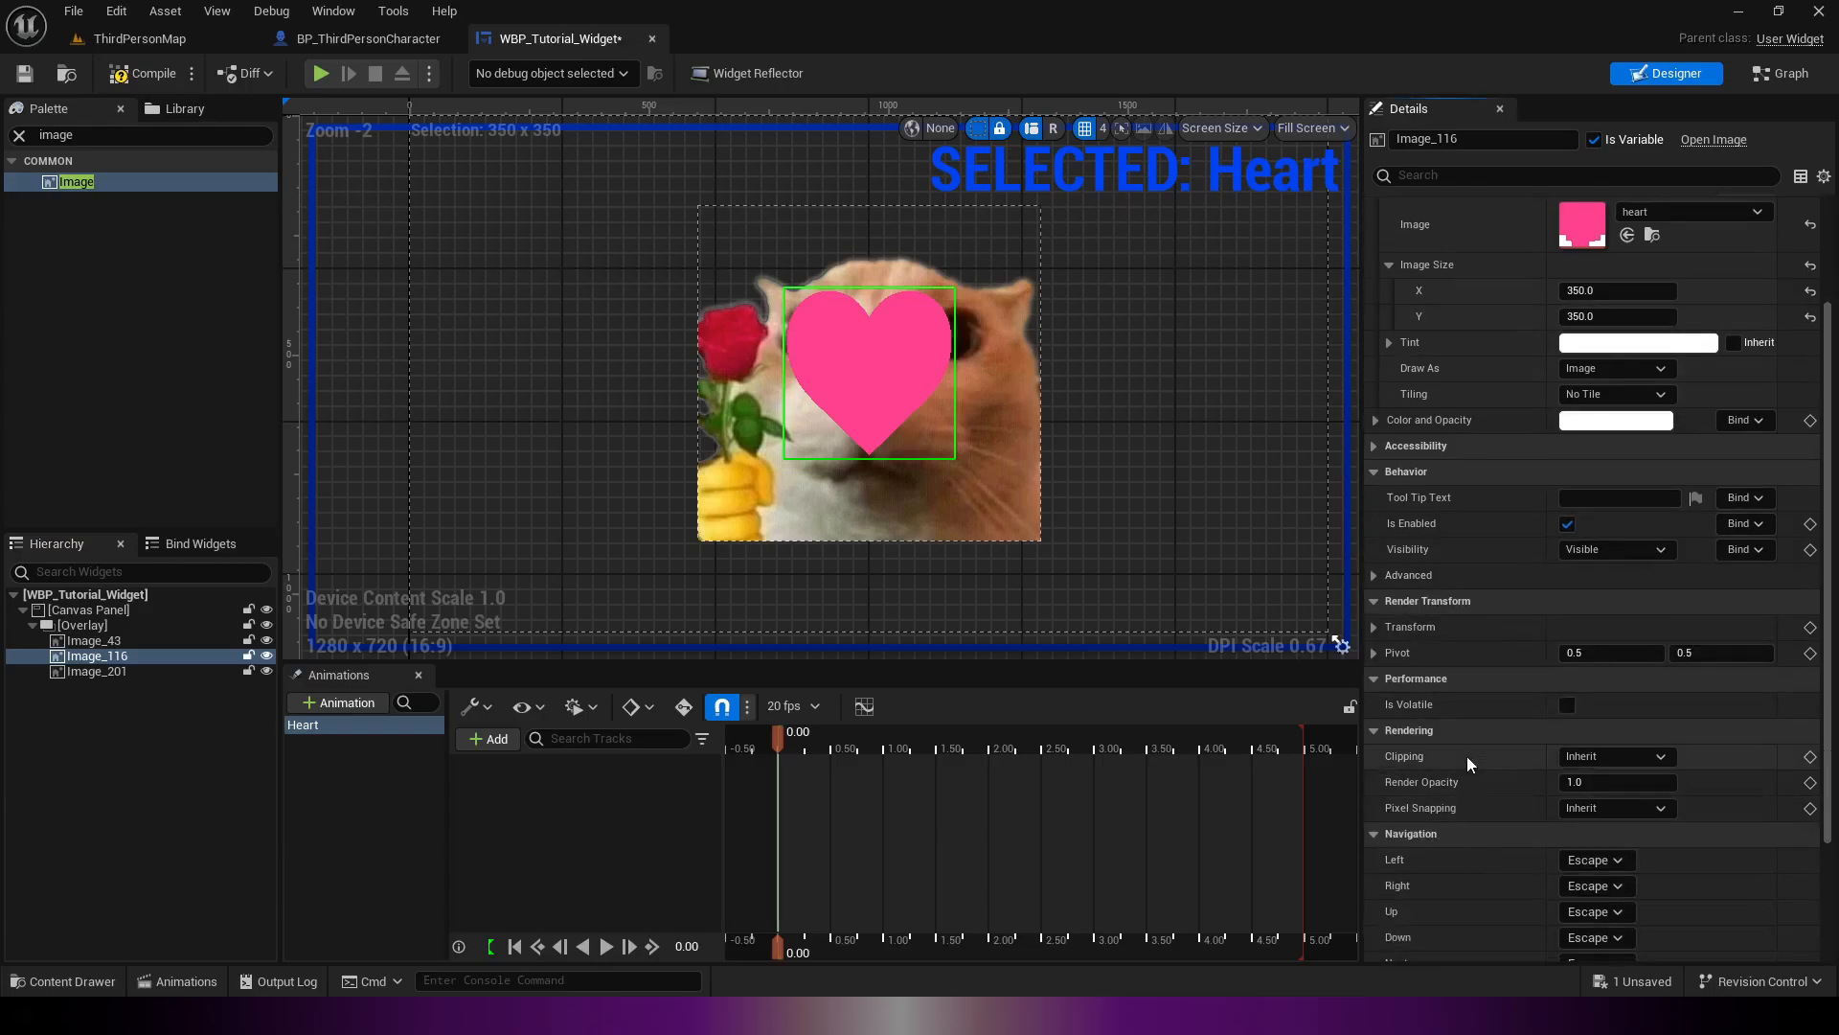
scroll(1453, 778, up, 3)
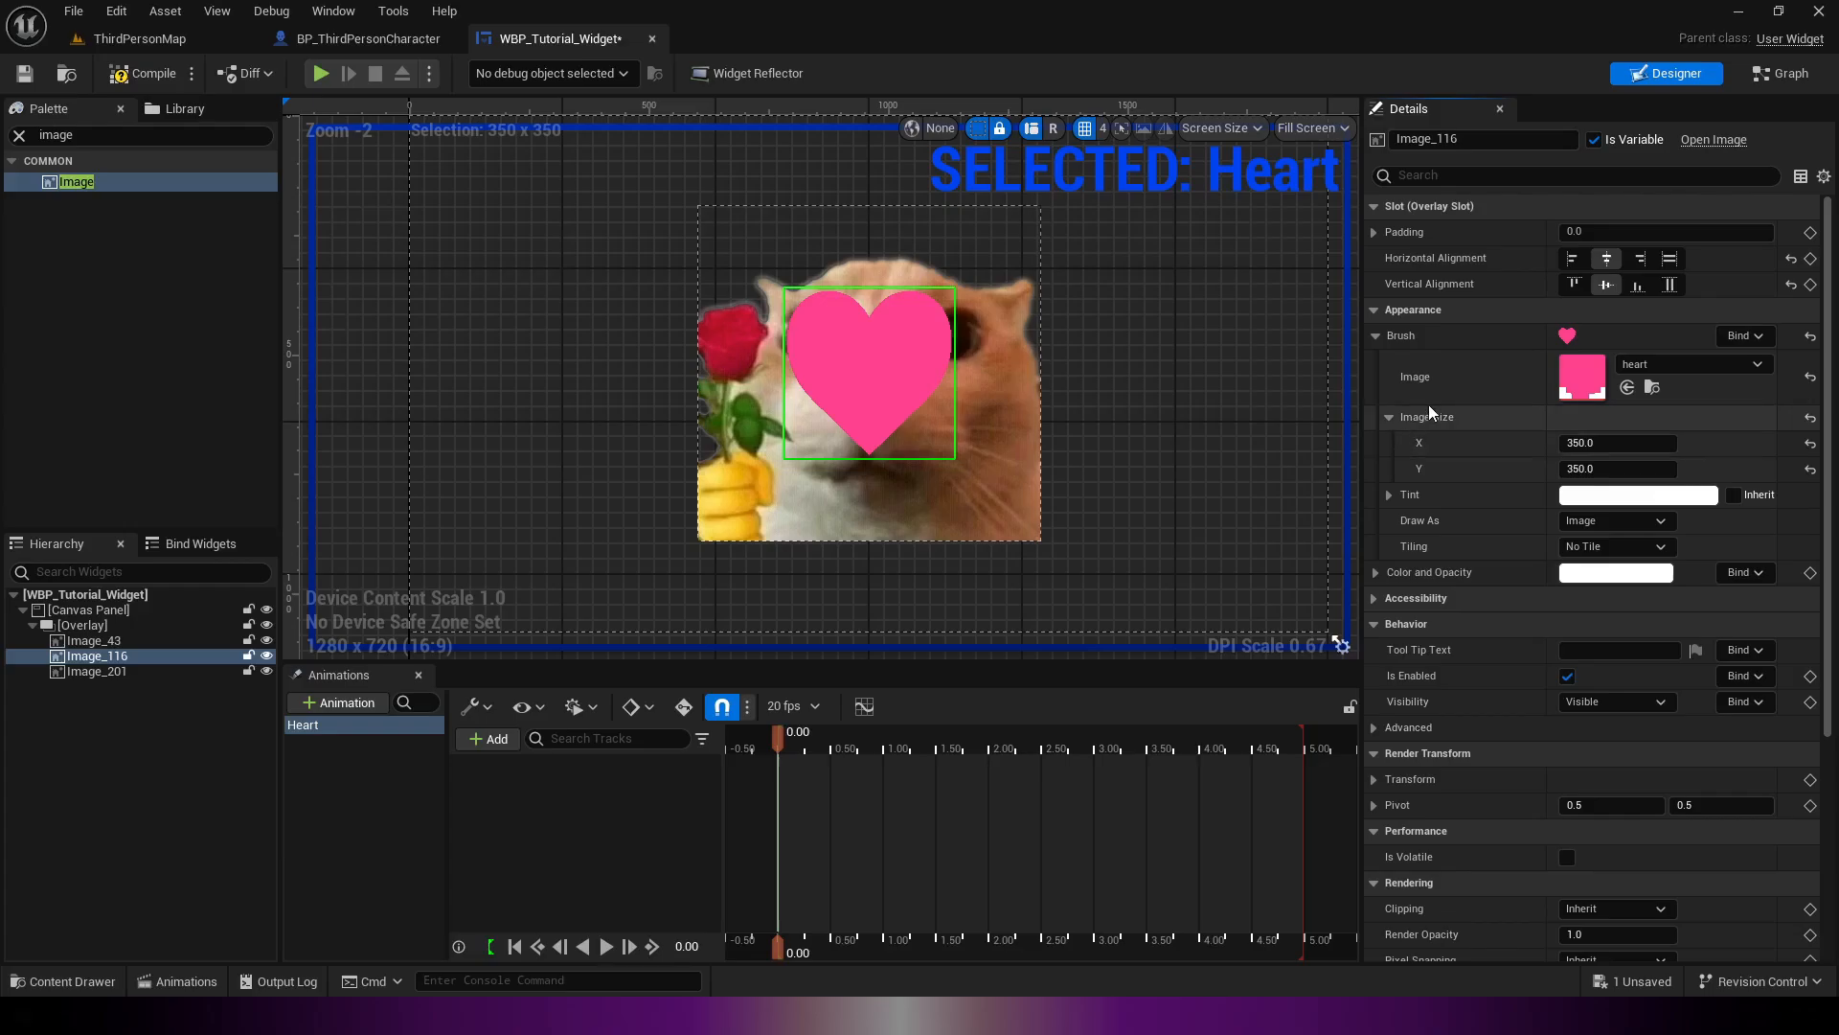
click(1376, 573)
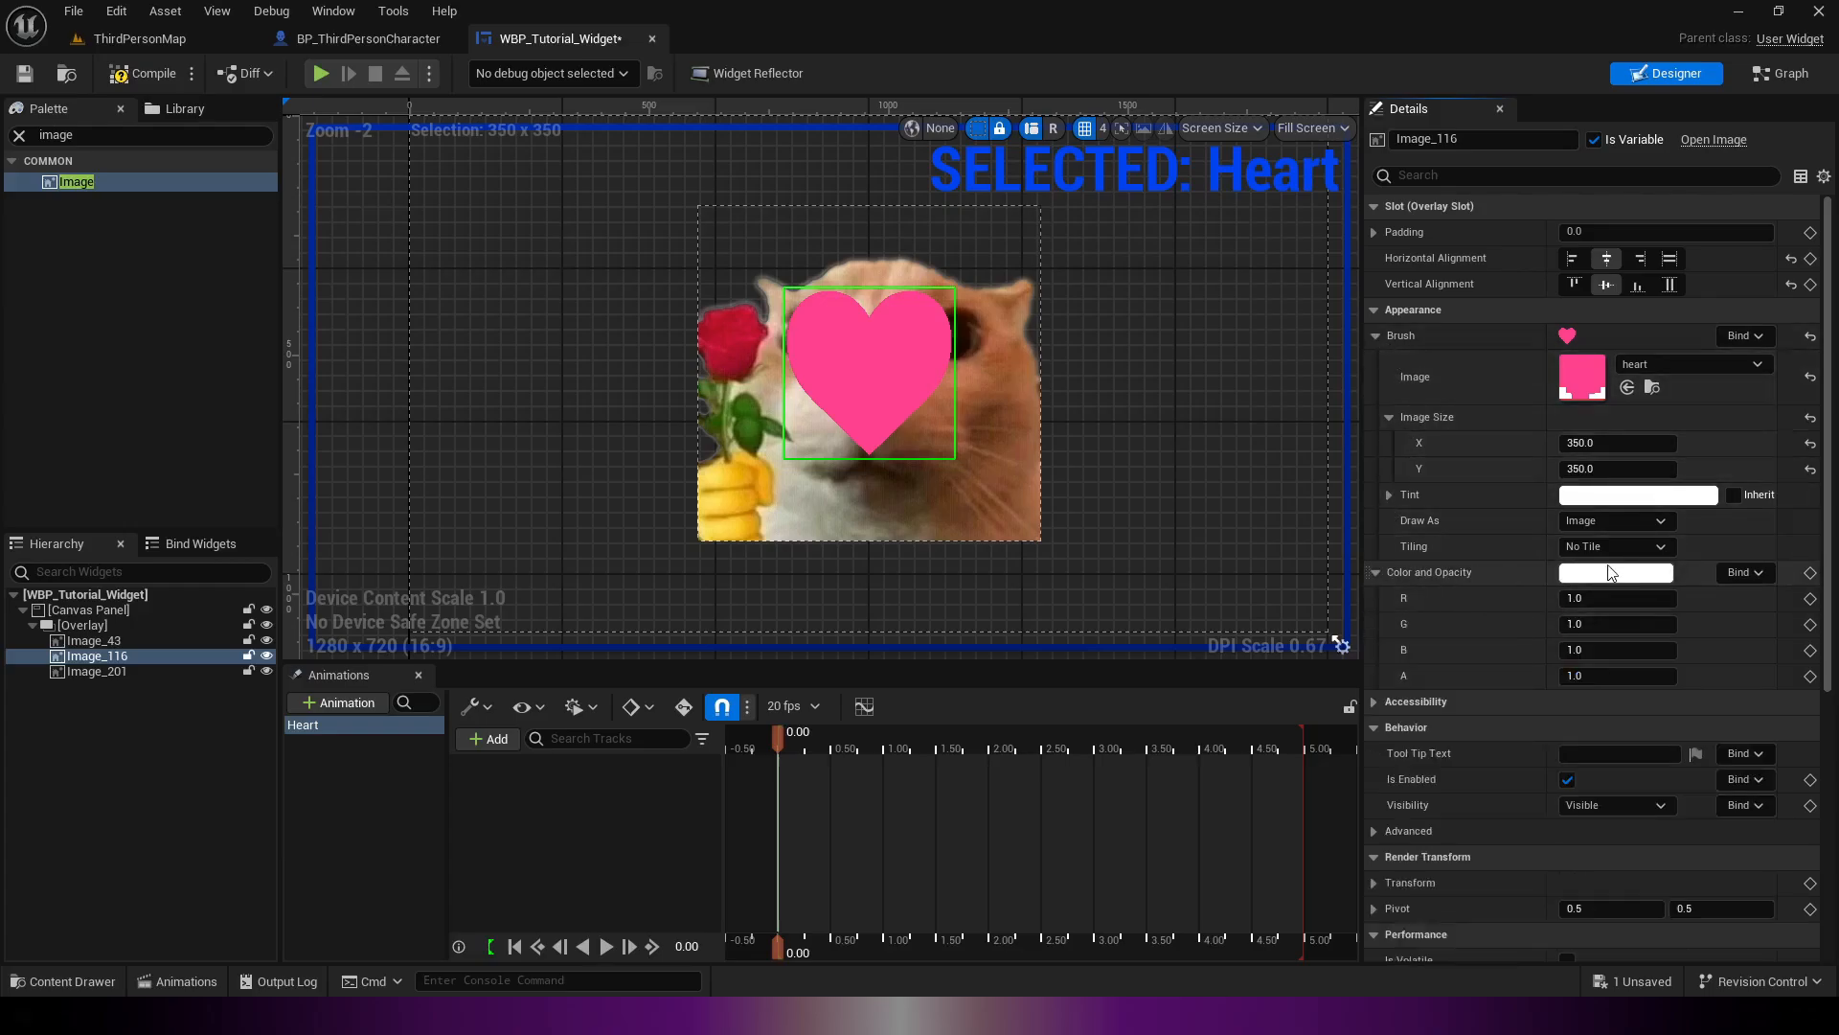
drag(778, 742, 778, 784)
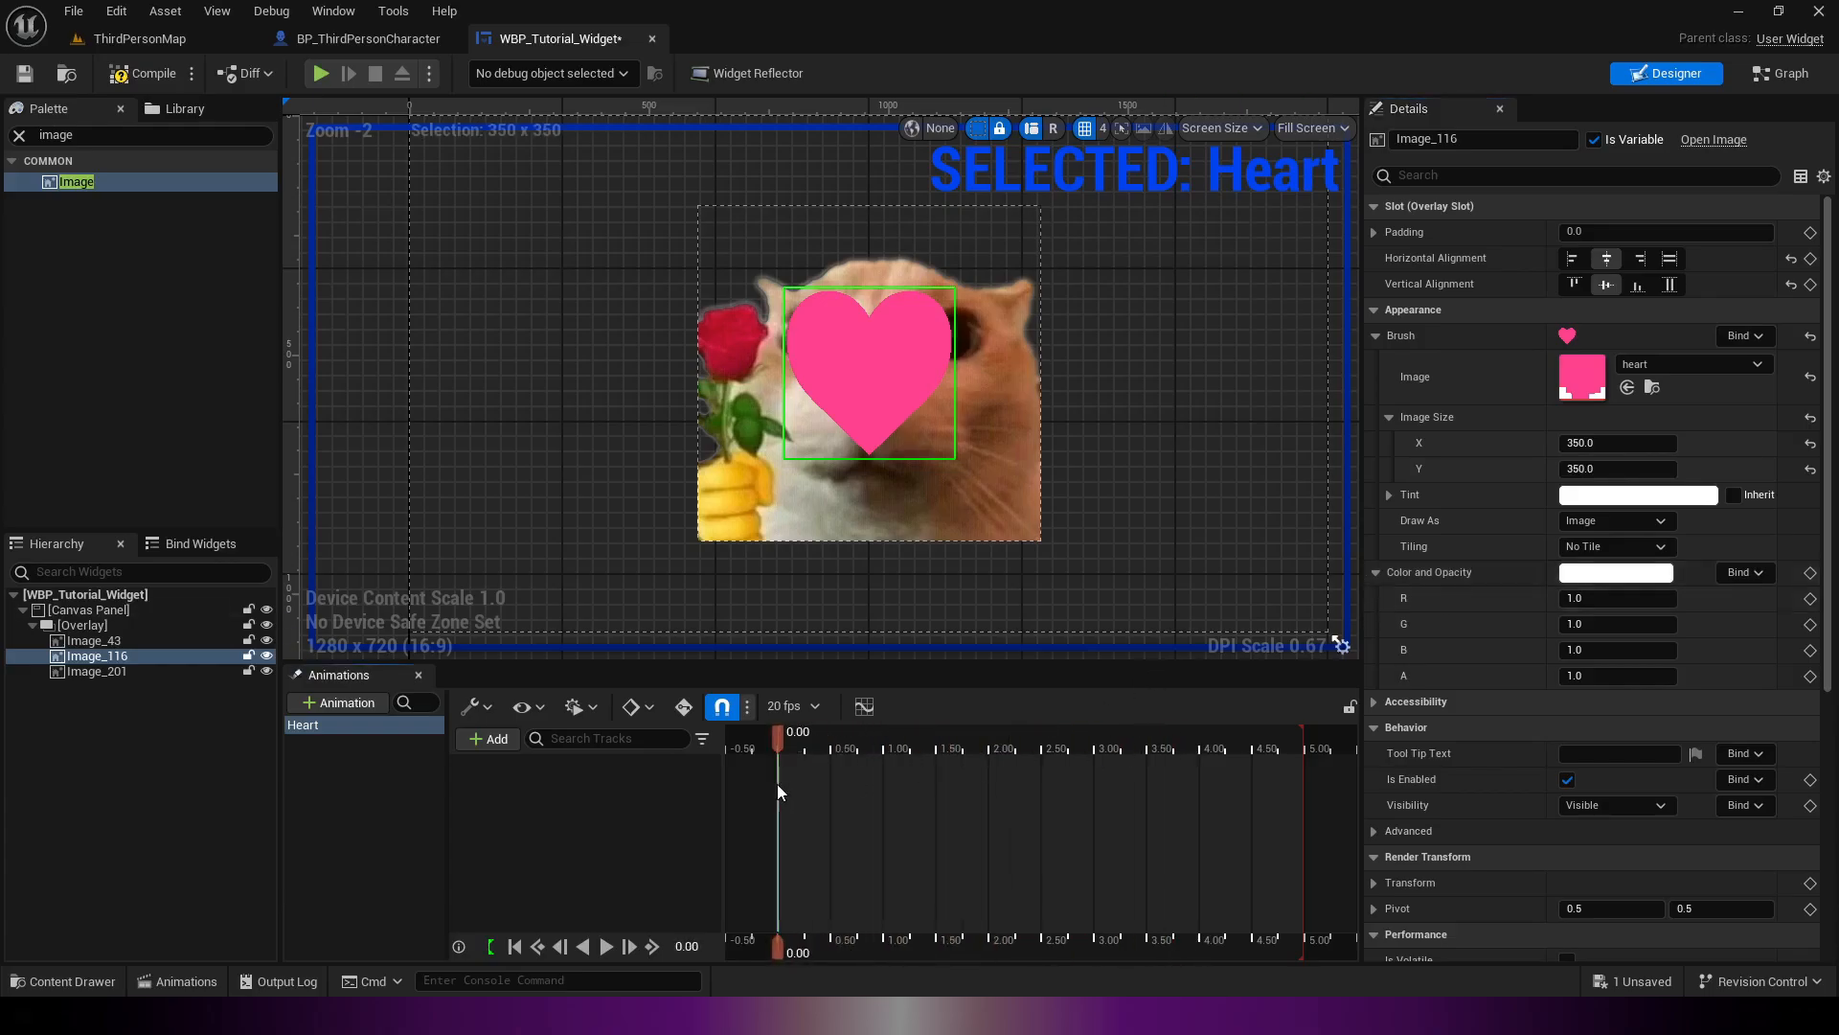
Step: Hide the last heart image in the designer and keep the first heart image selected
click(106, 671)
click(105, 657)
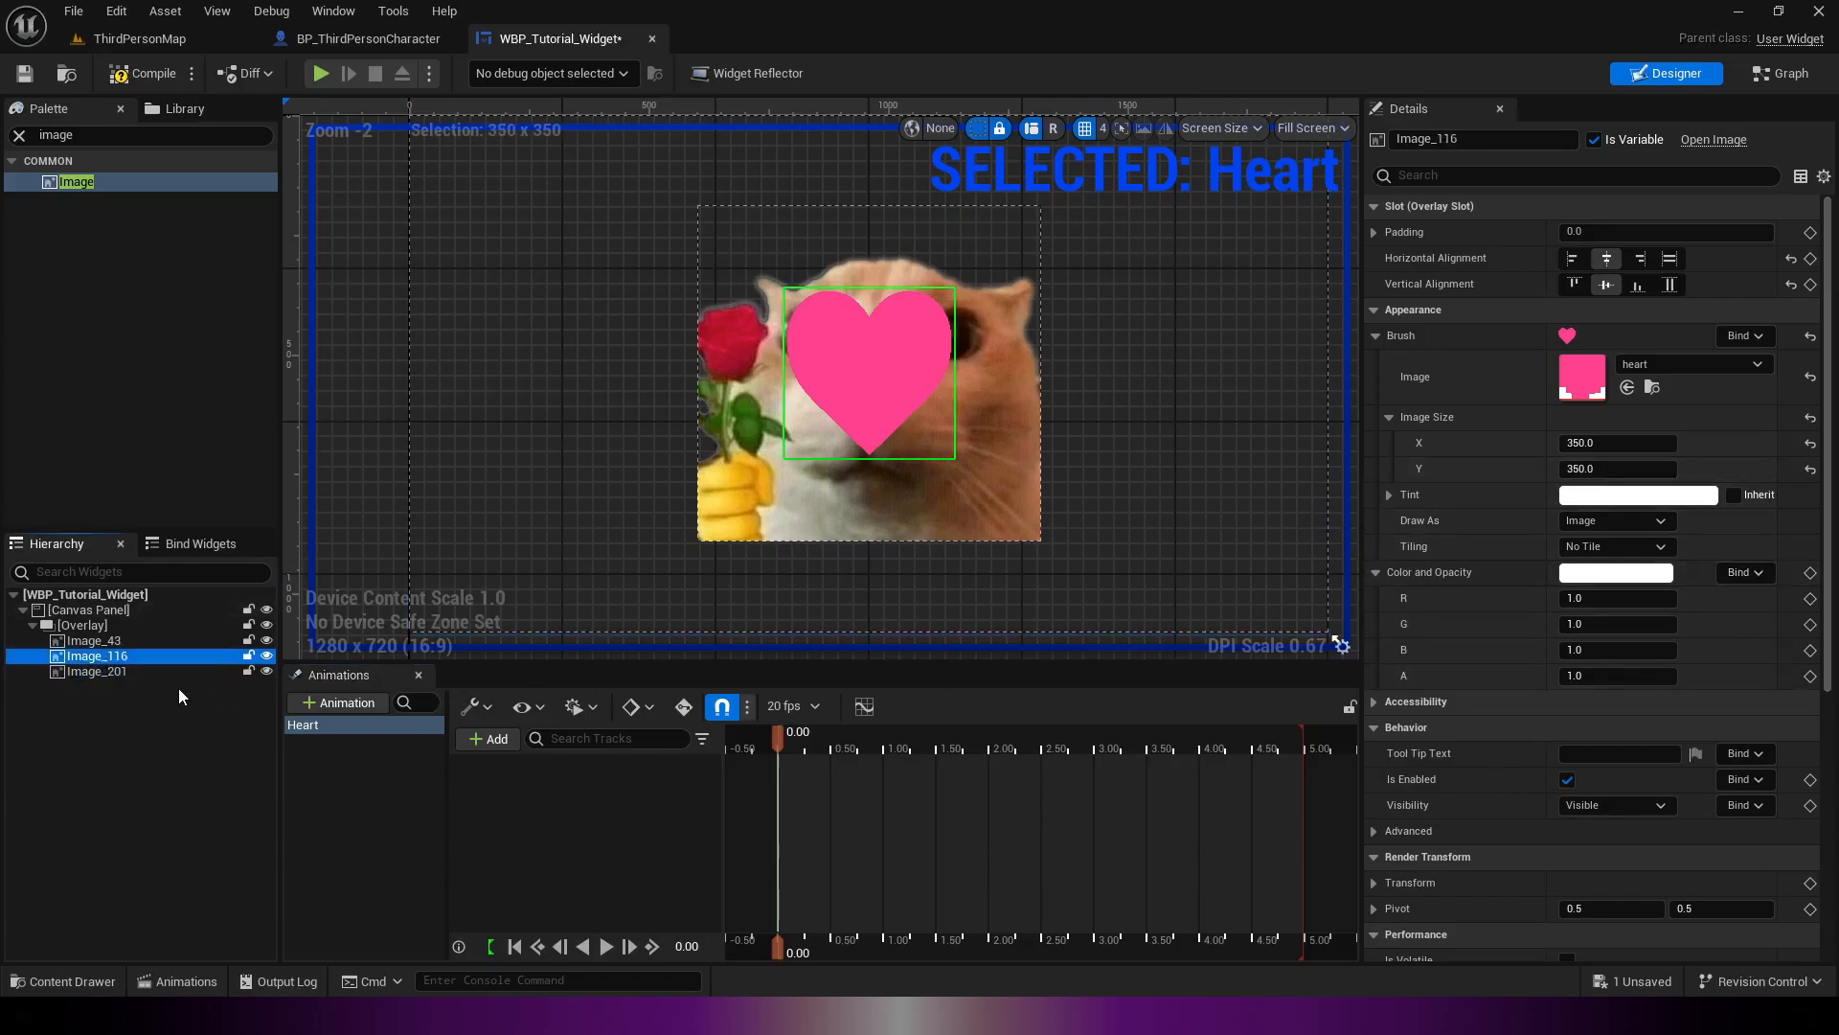
click(212, 672)
click(266, 672)
click(178, 657)
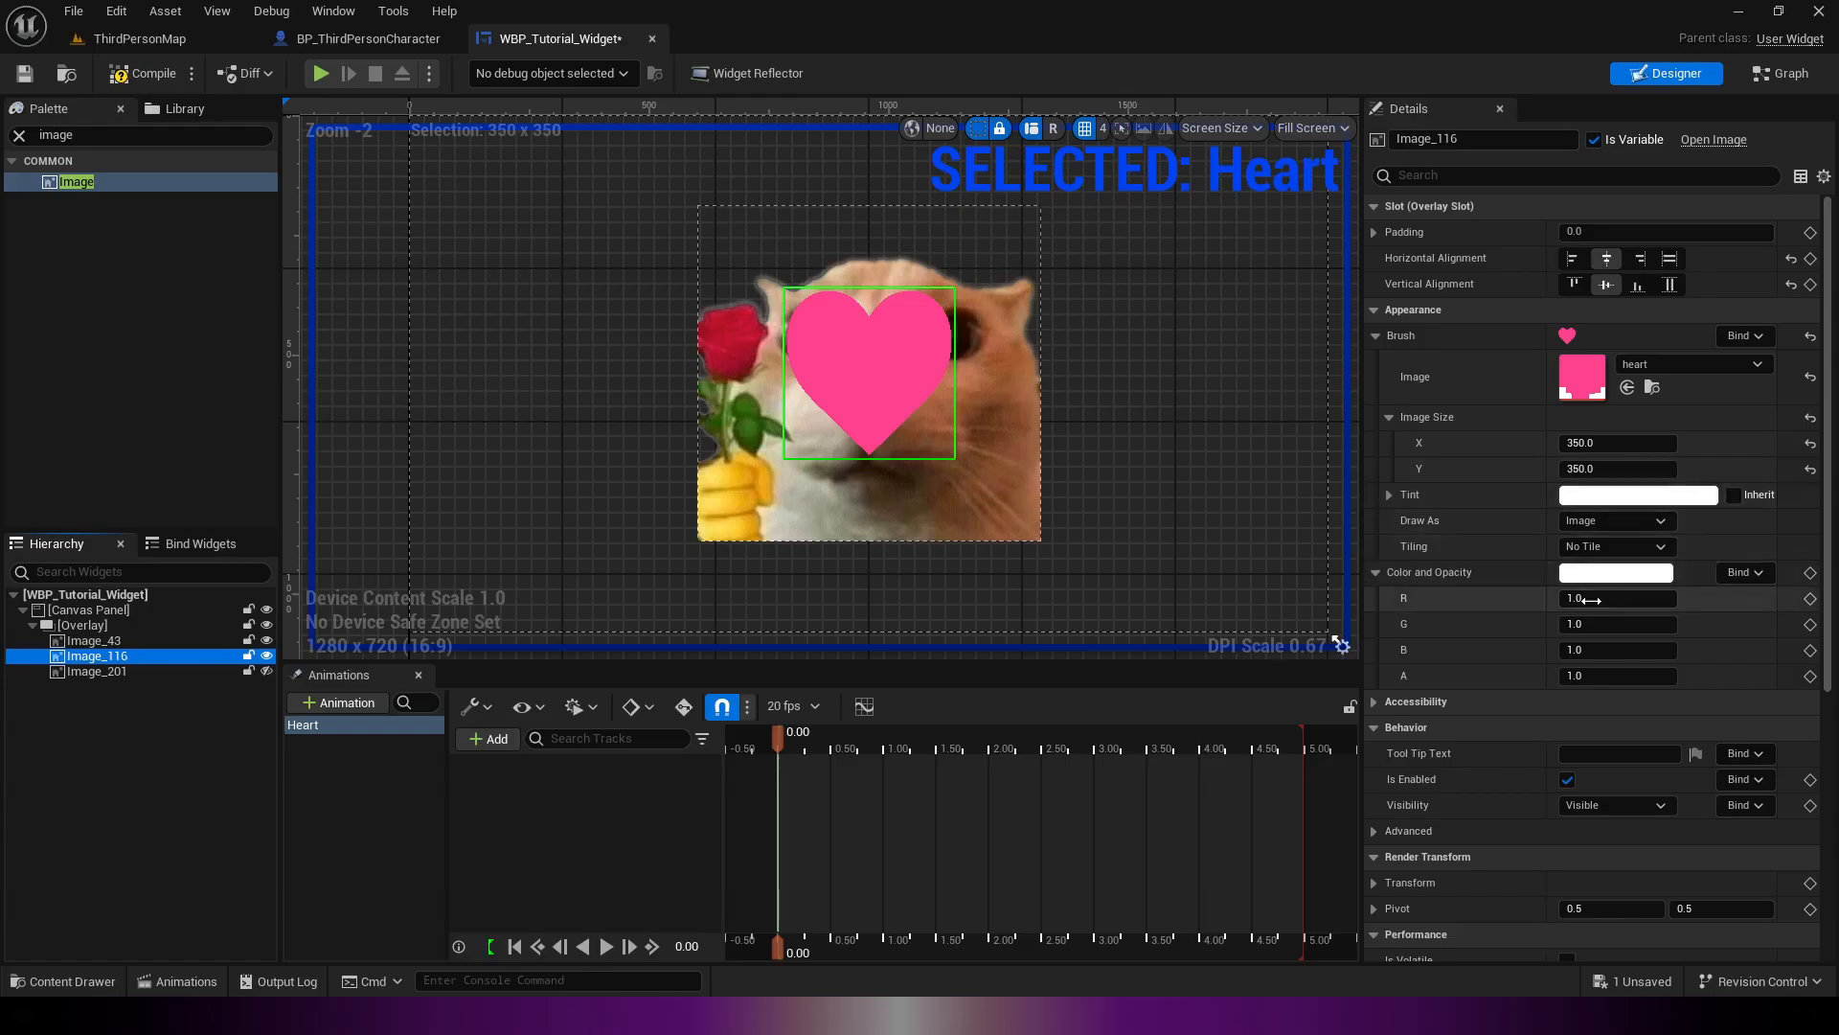
Step: Add alpha keyframes for the first heart's Color and Opacity at 0.00 and 2.50 seconds
click(1811, 676)
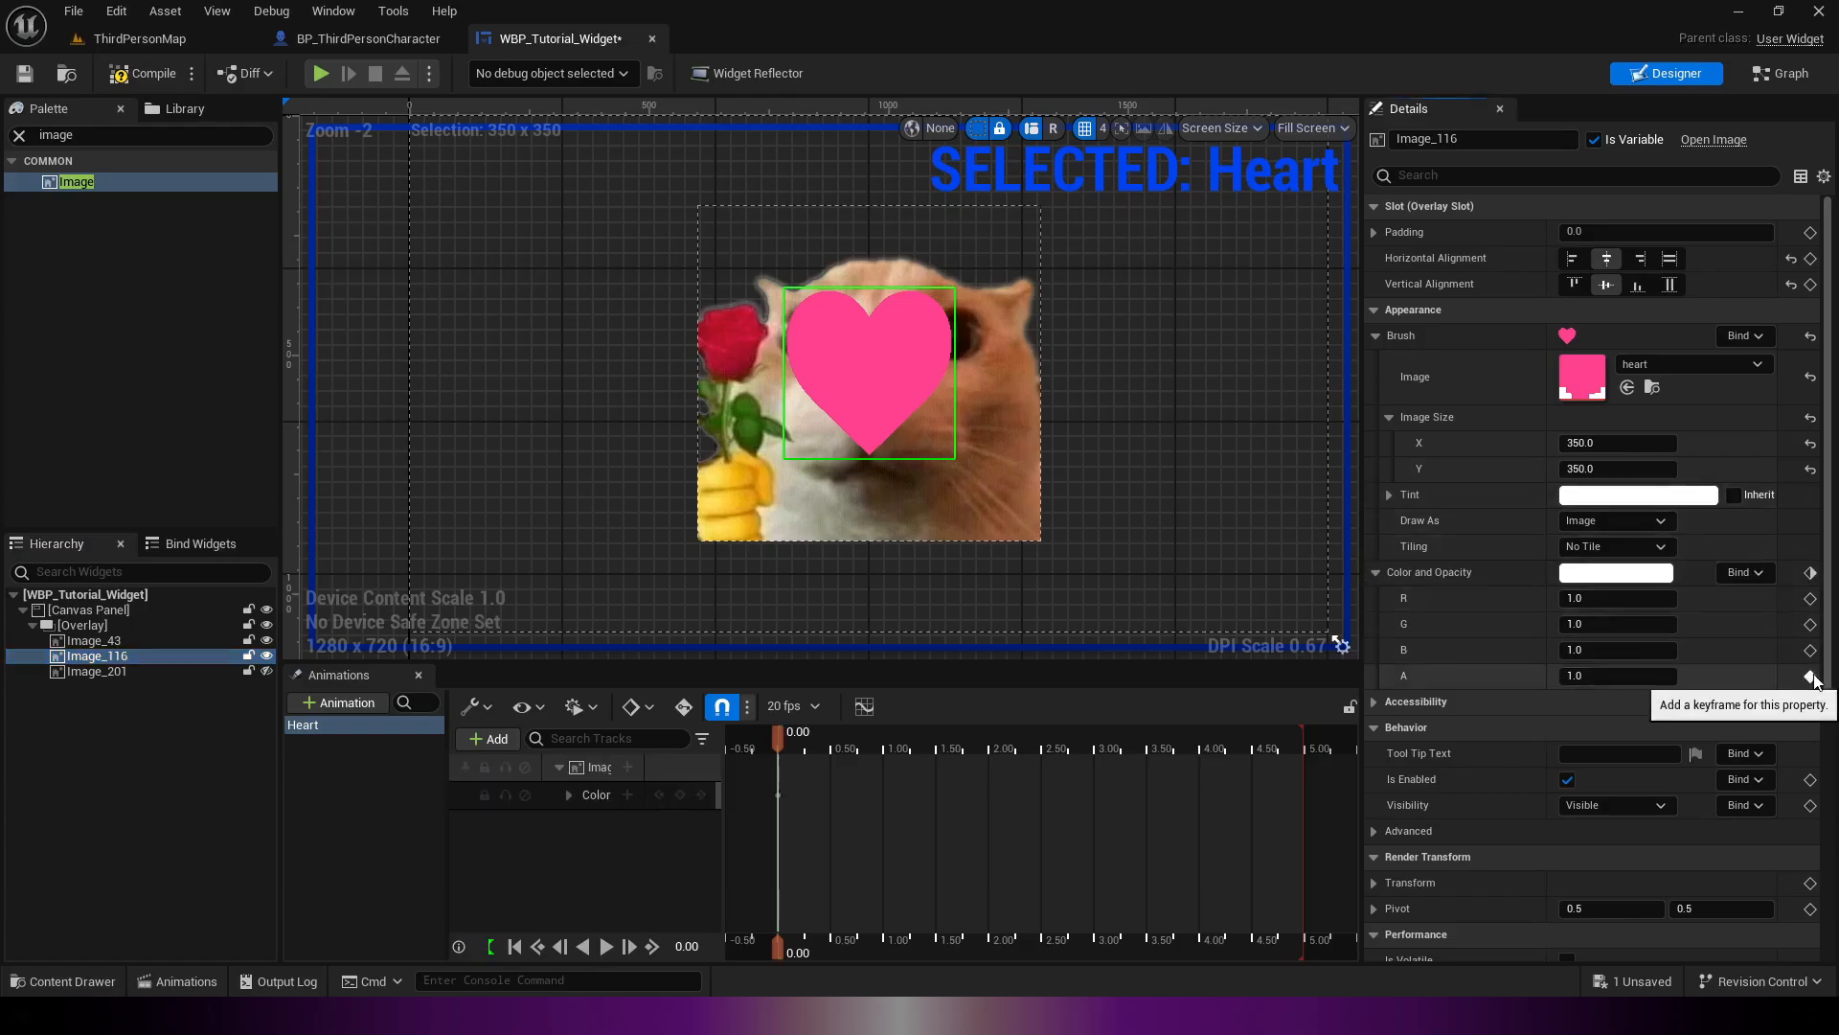
drag(782, 736, 1042, 749)
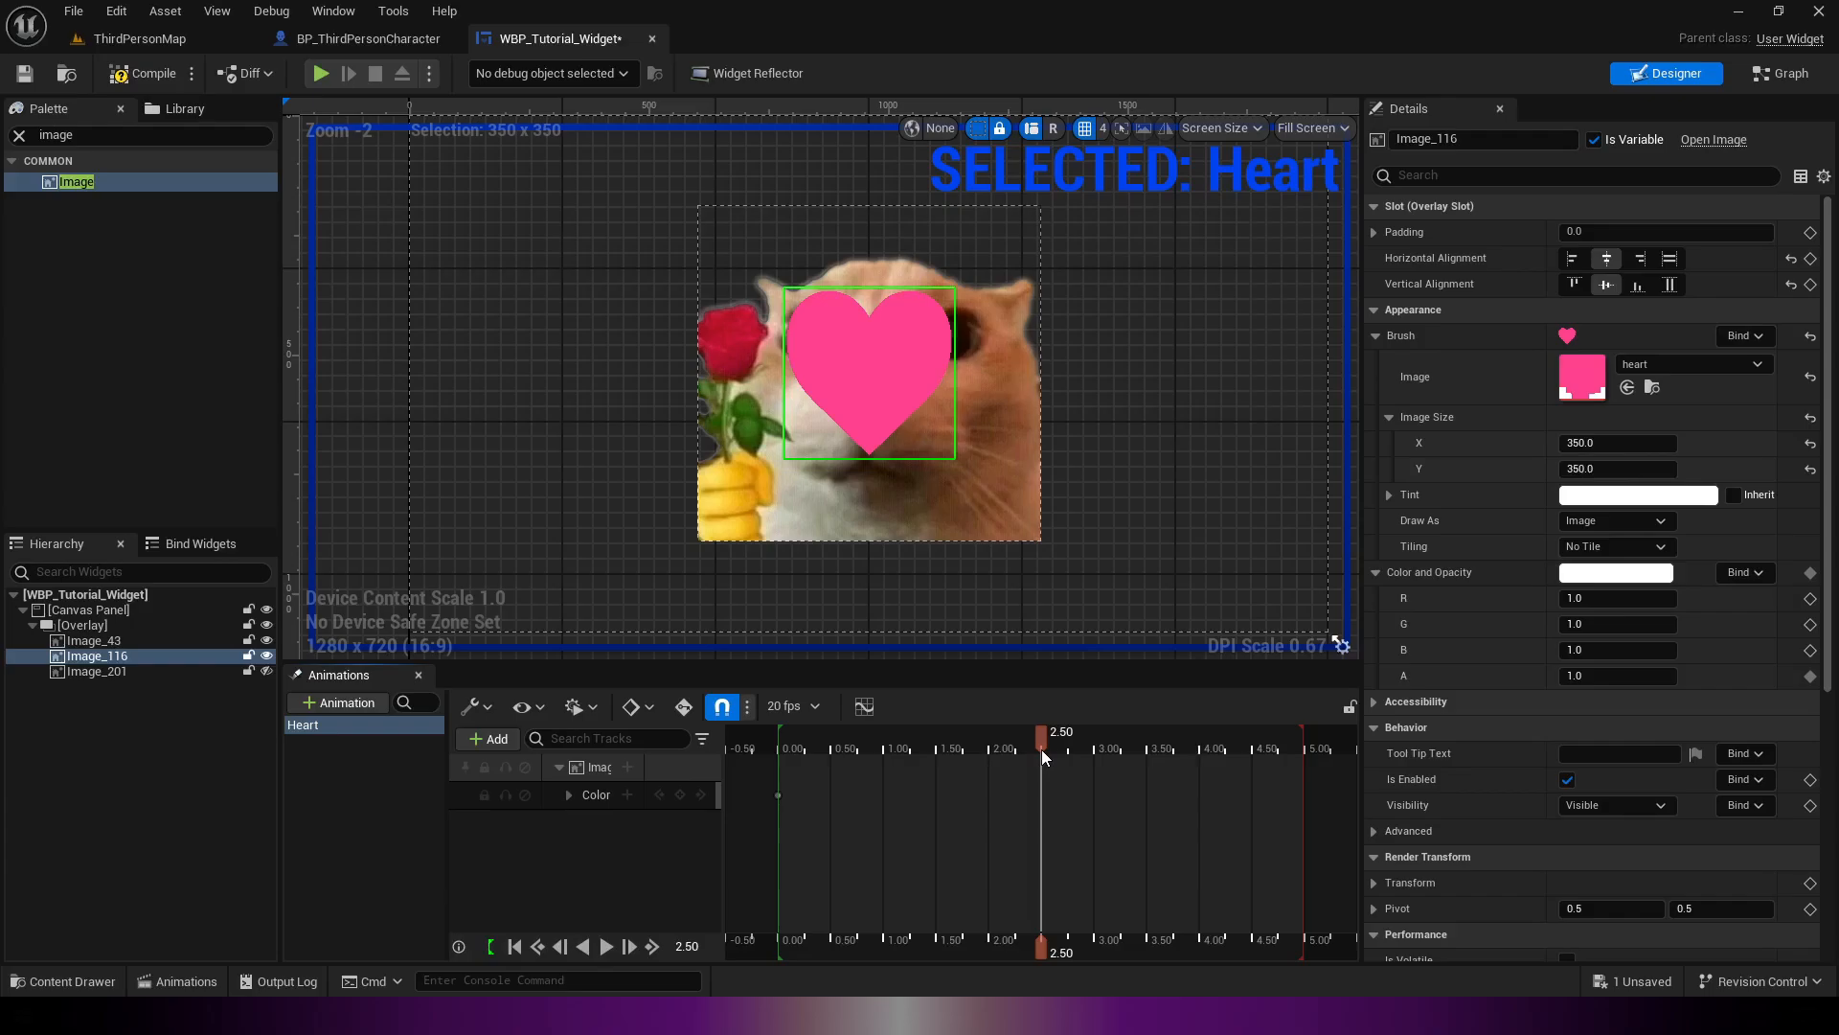
click(1811, 676)
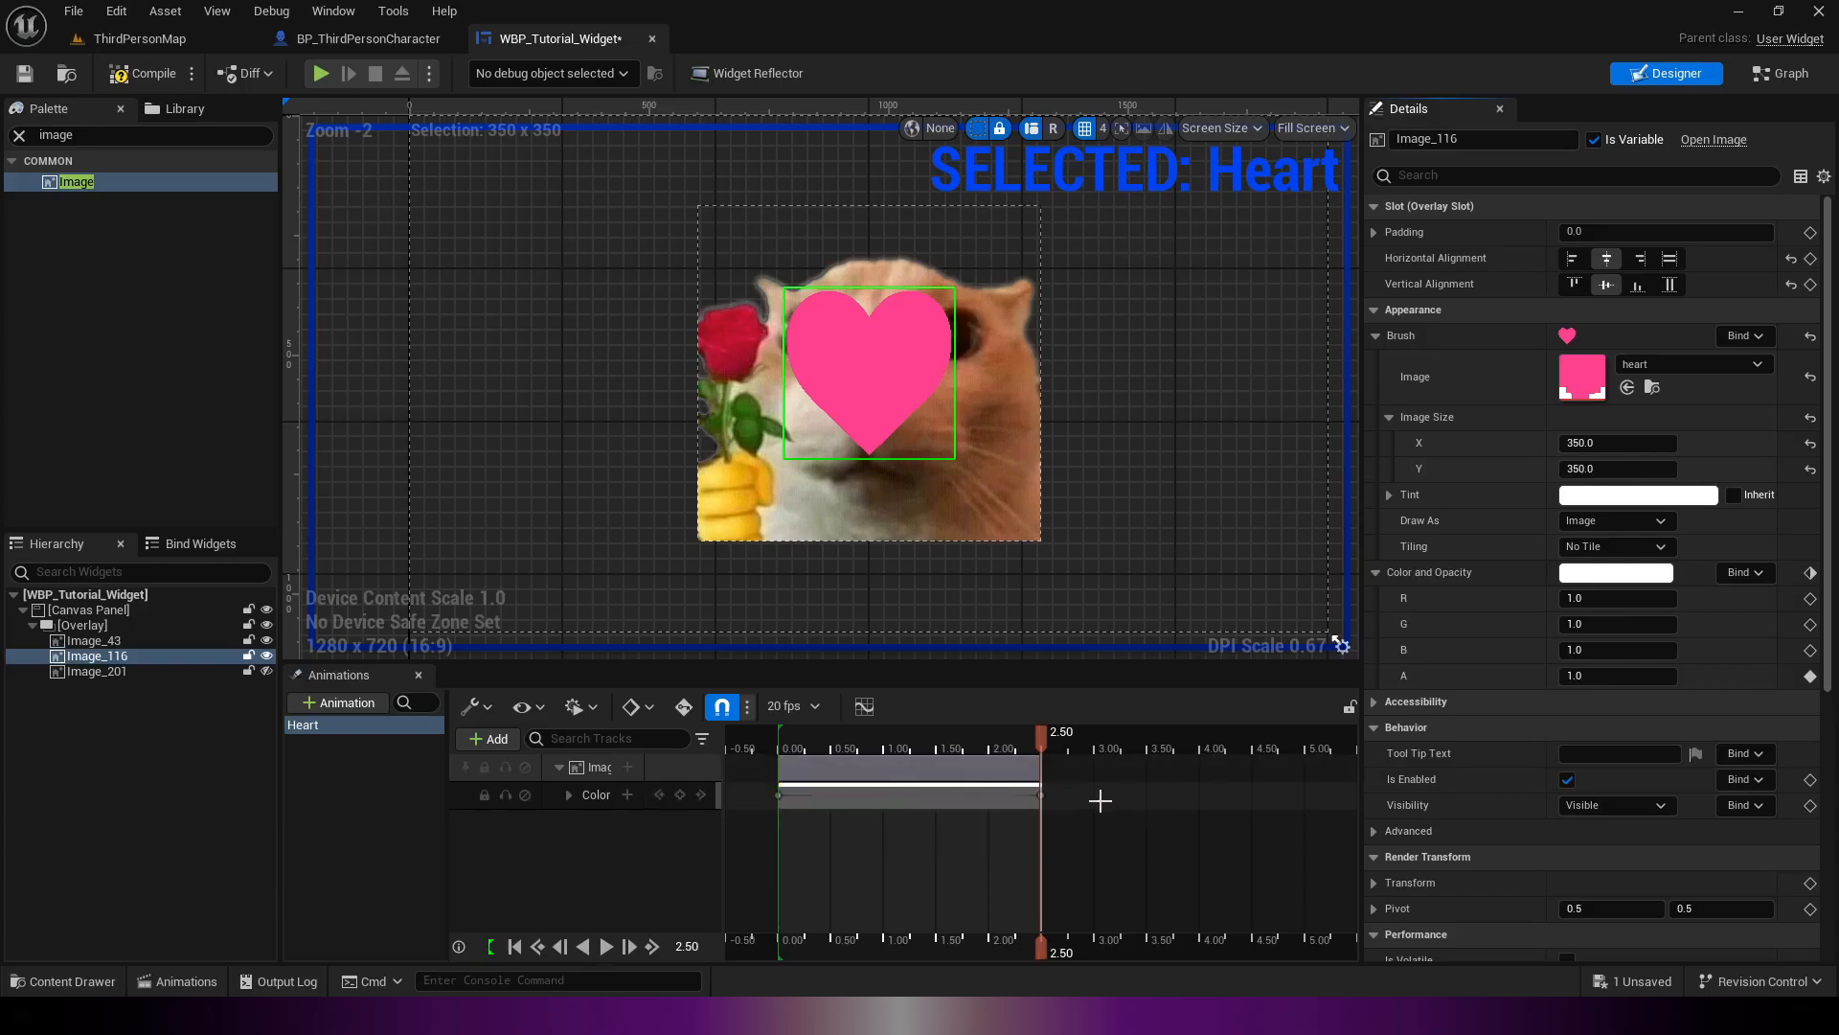
Step: Set the alpha of the Color and Opacity keyframe at 0.00 seconds to 0
drag(1042, 739, 787, 766)
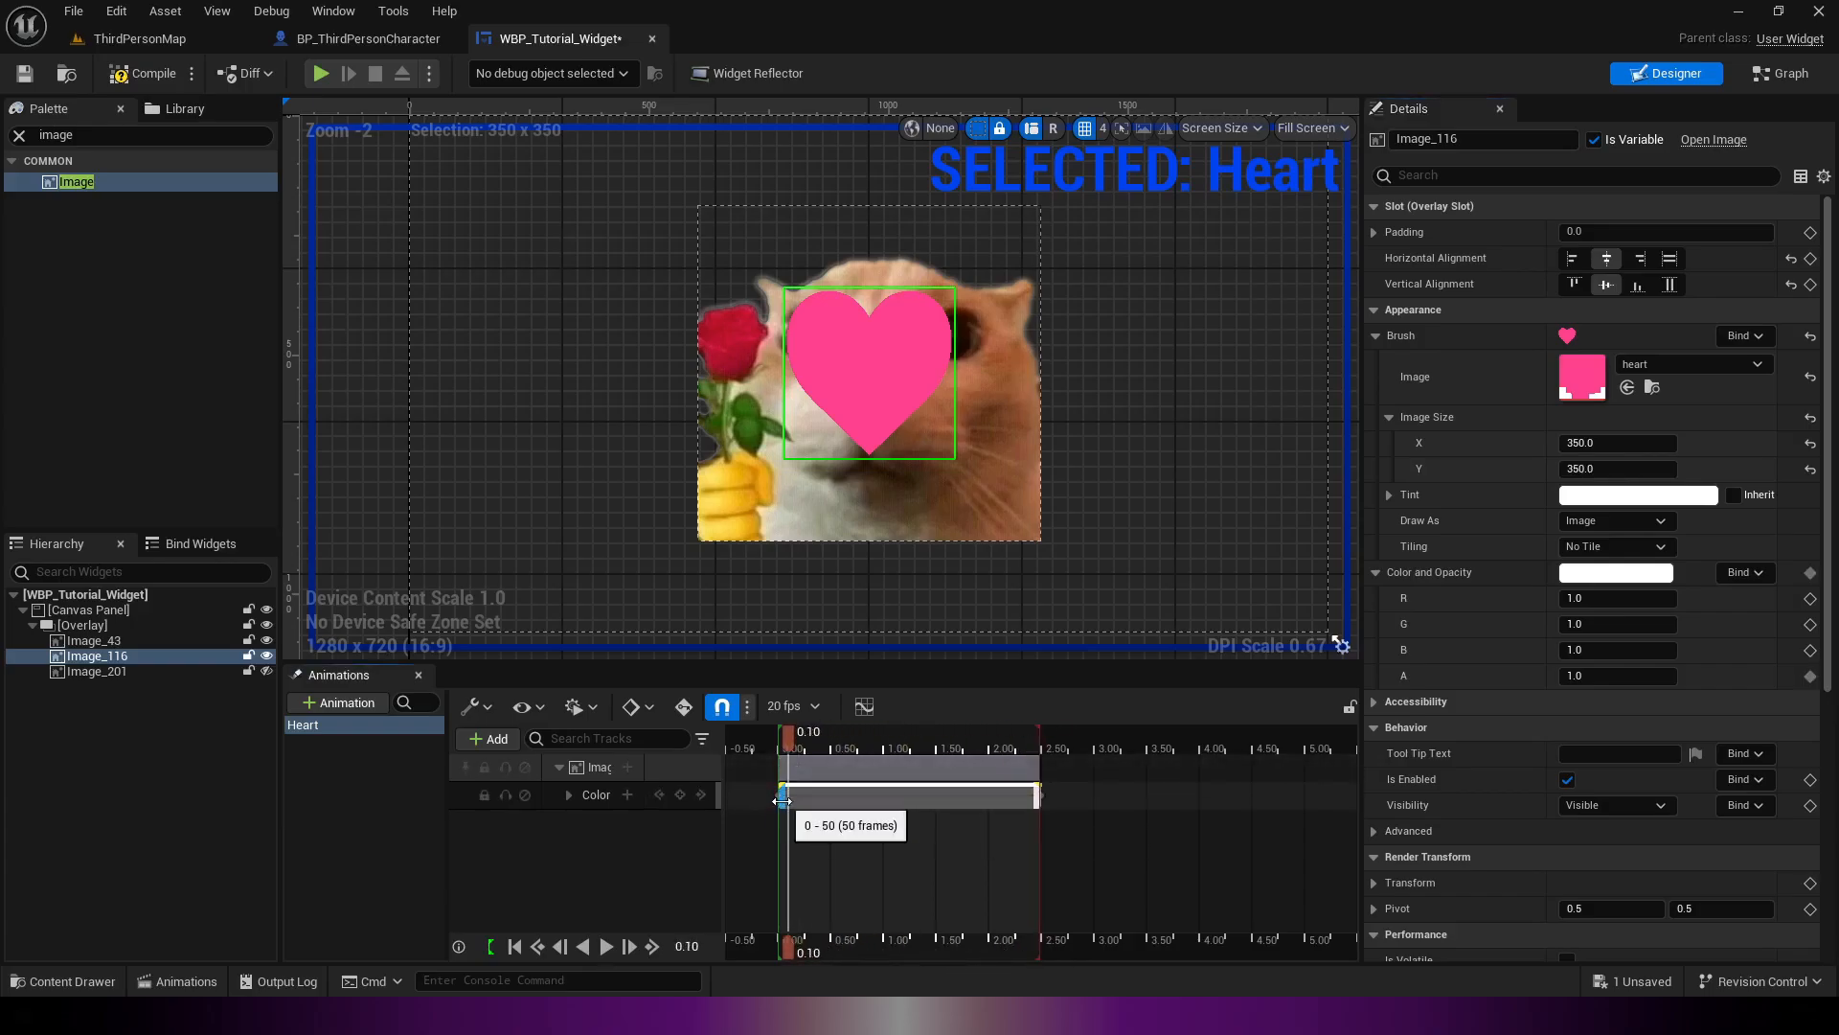
click(780, 797)
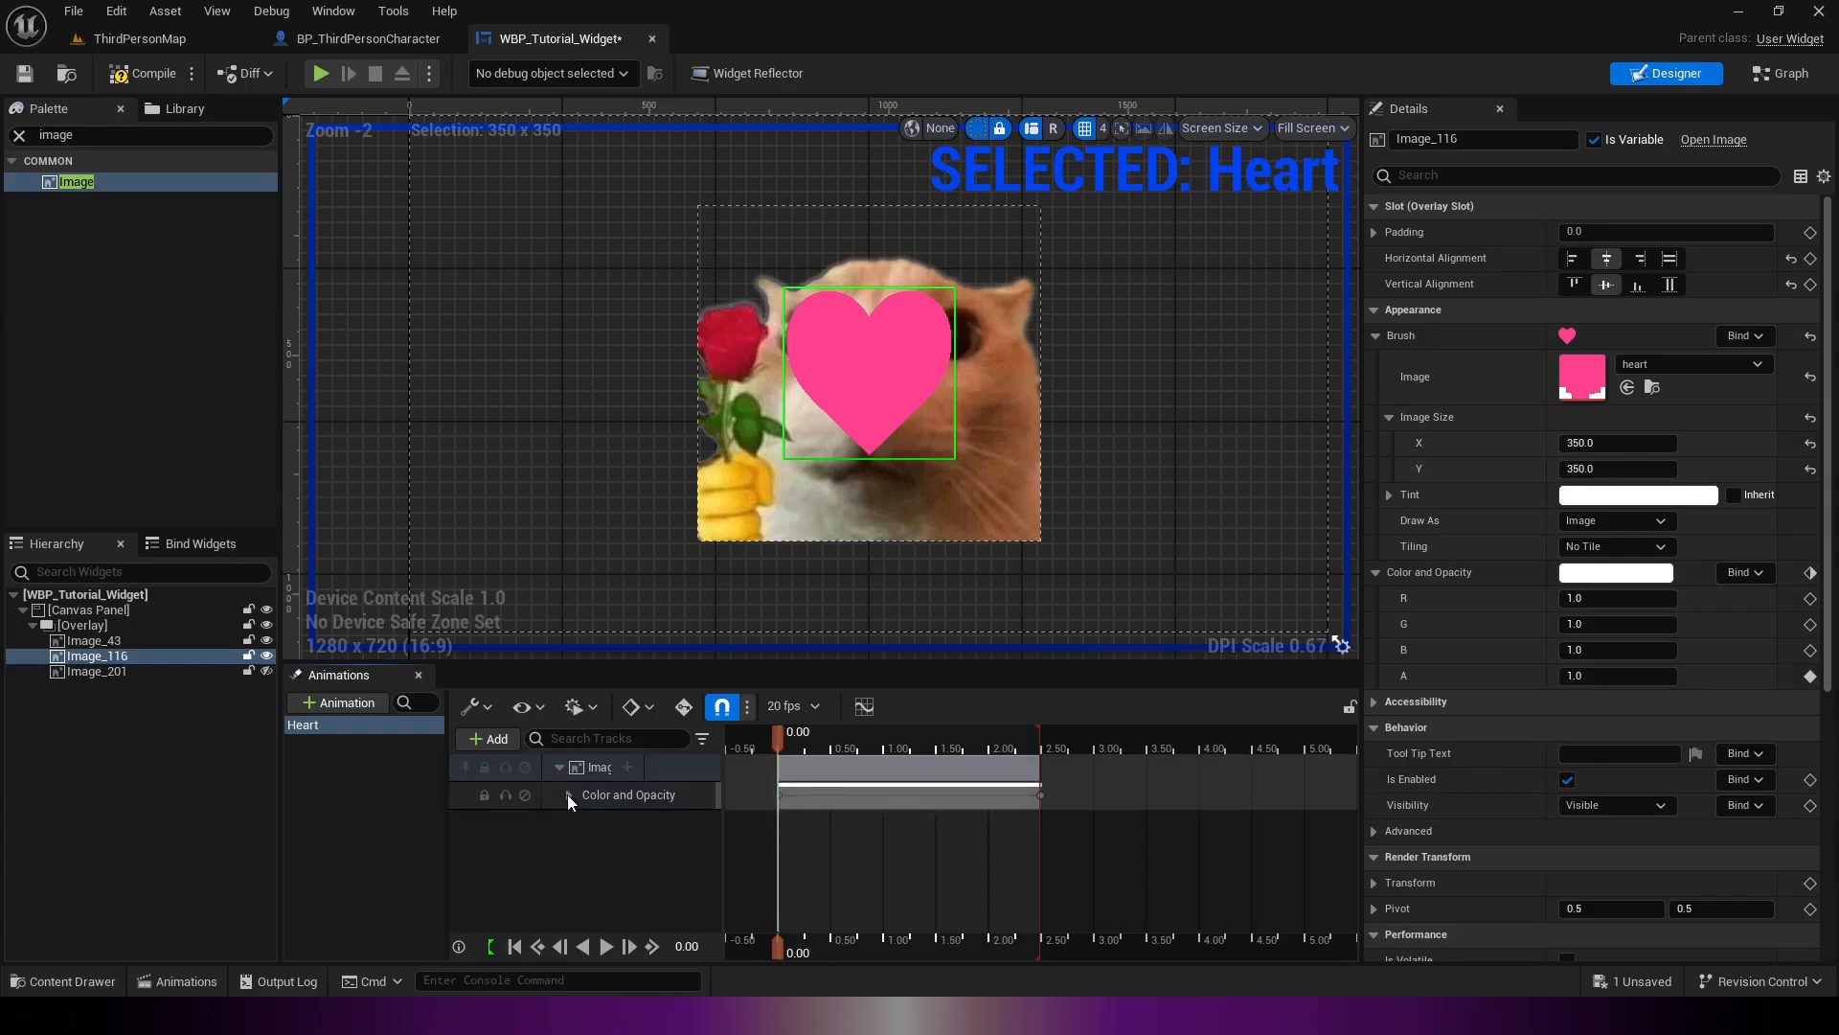
click(568, 795)
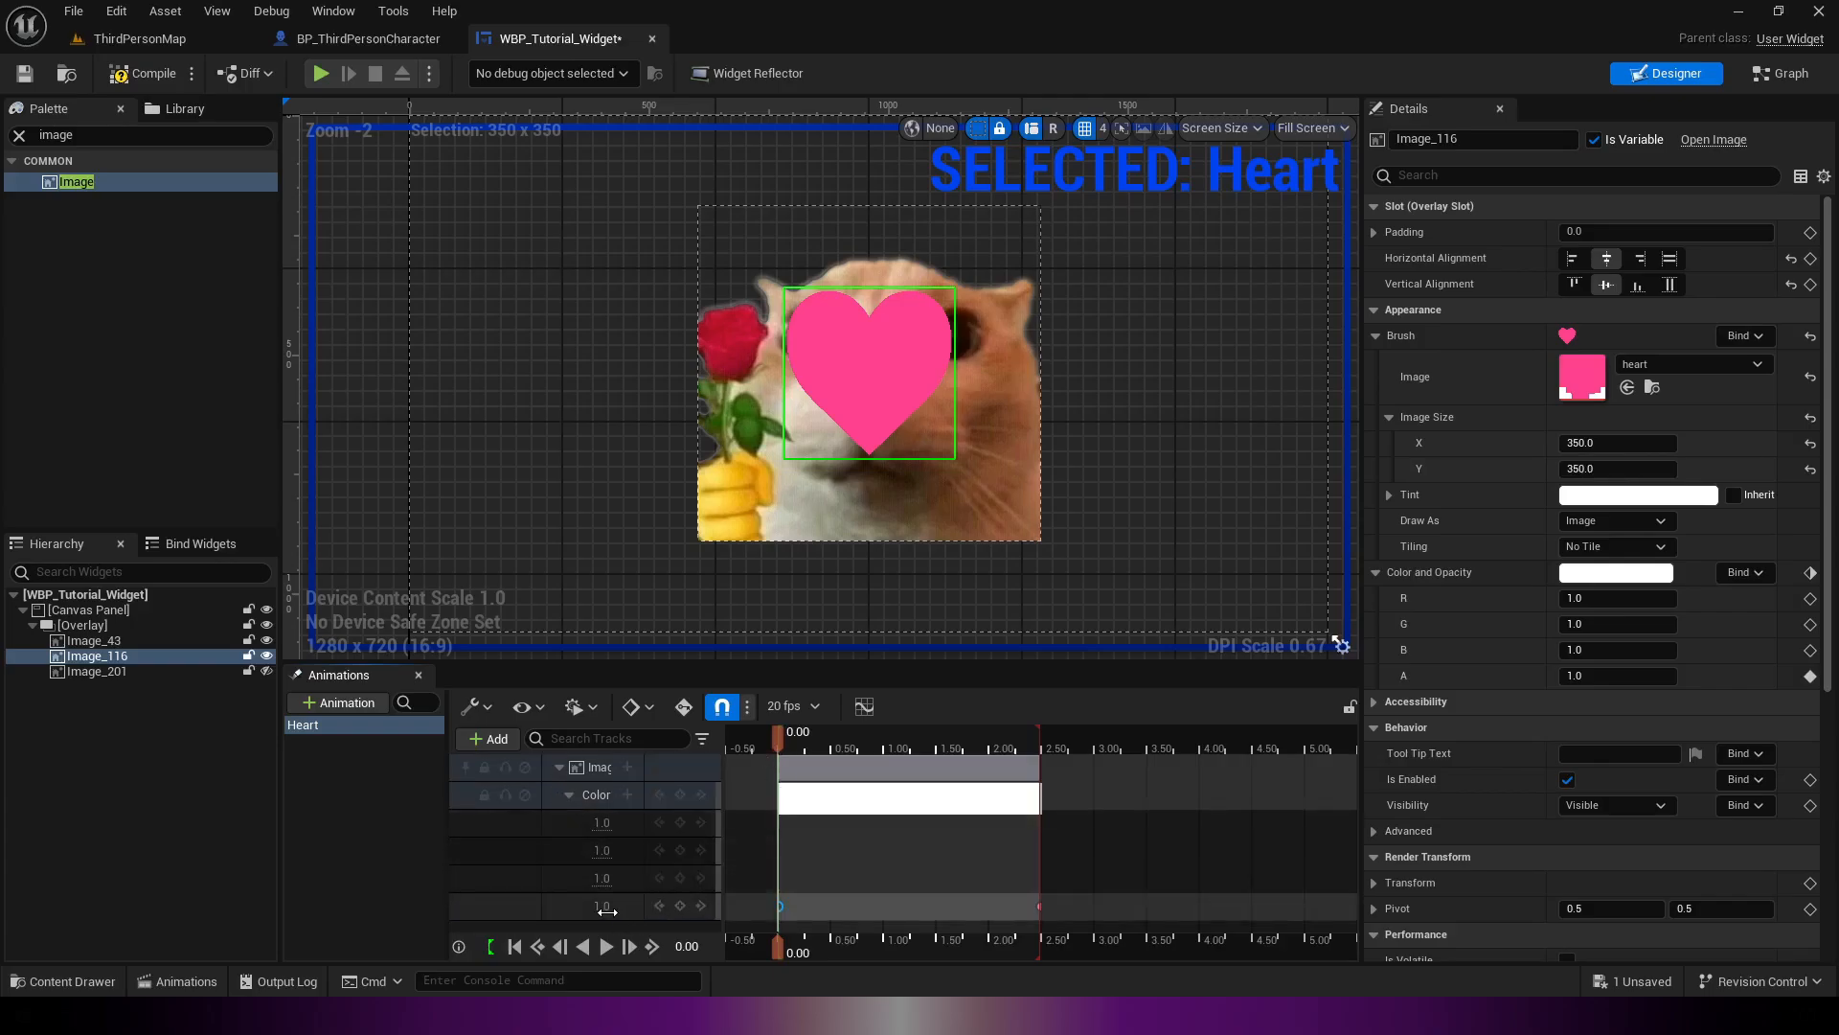
click(601, 907)
text(0)
key(Return)
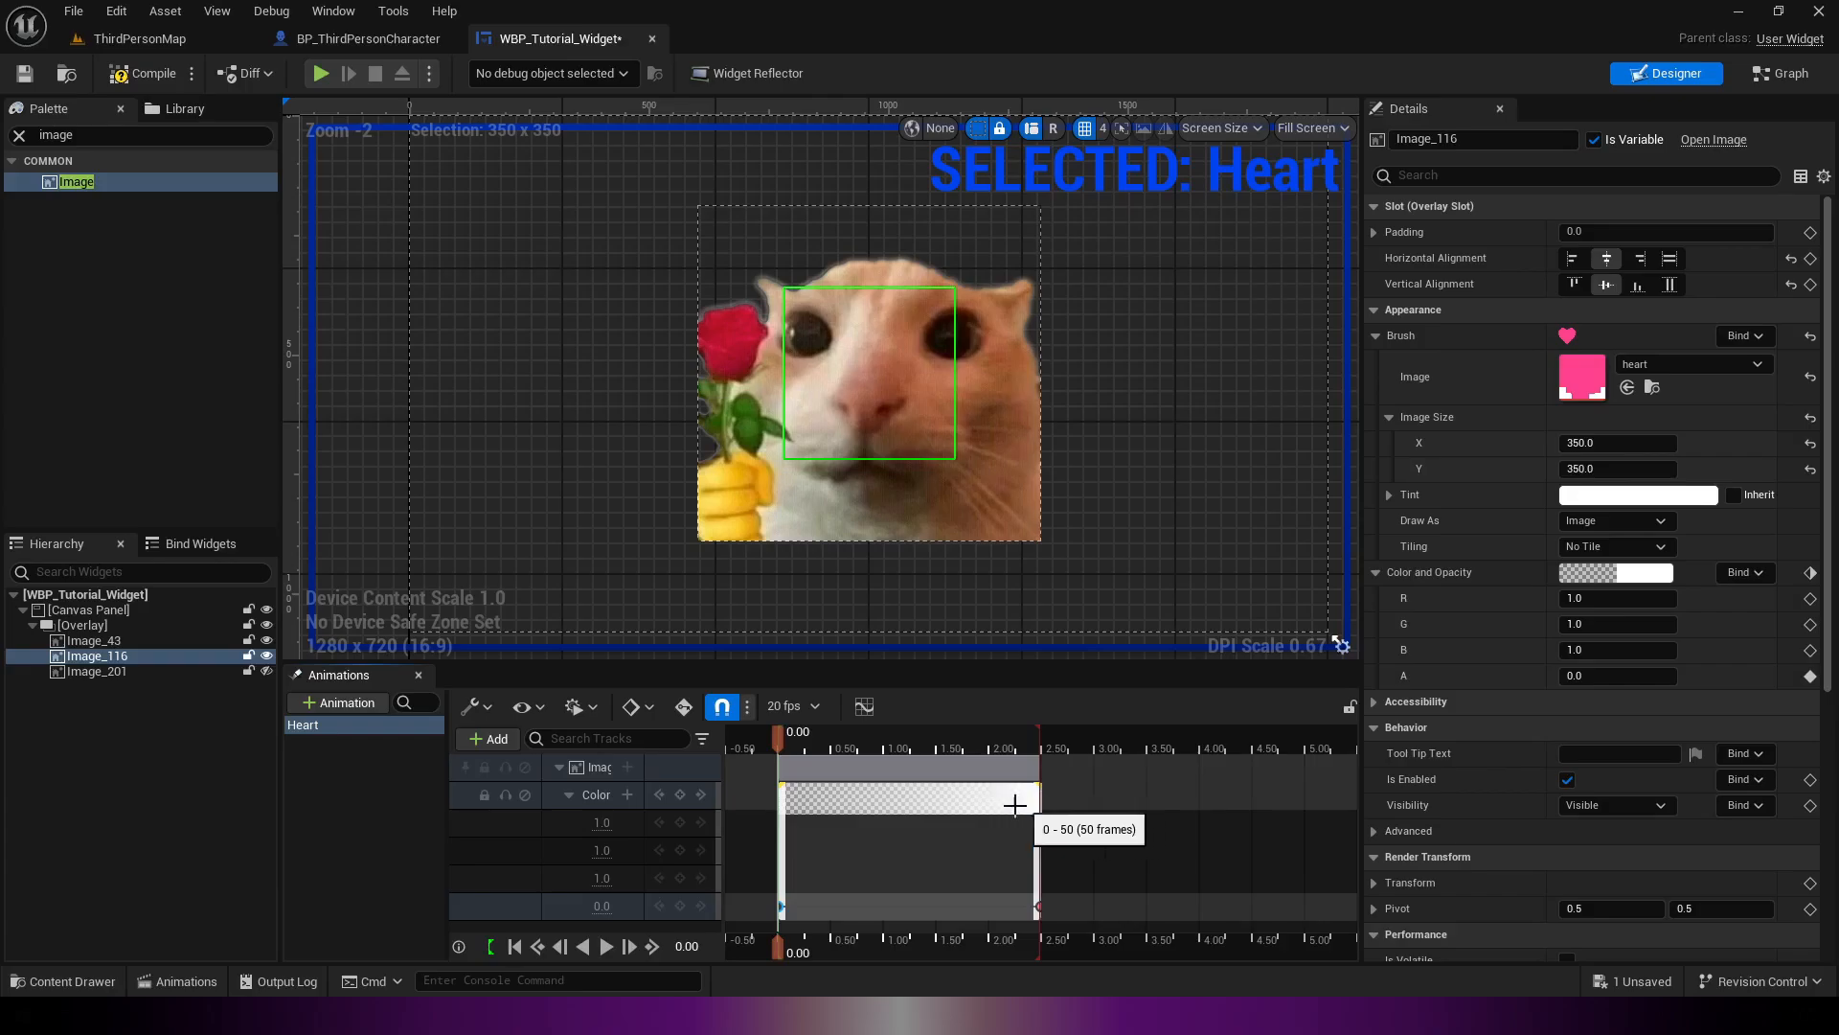
Step: Play the Heart animation from the start to preview the fade-in, and stop it
mouse_move(779, 739)
mouse_down()
mouse_move(1026, 743)
mouse_move(780, 751)
mouse_up()
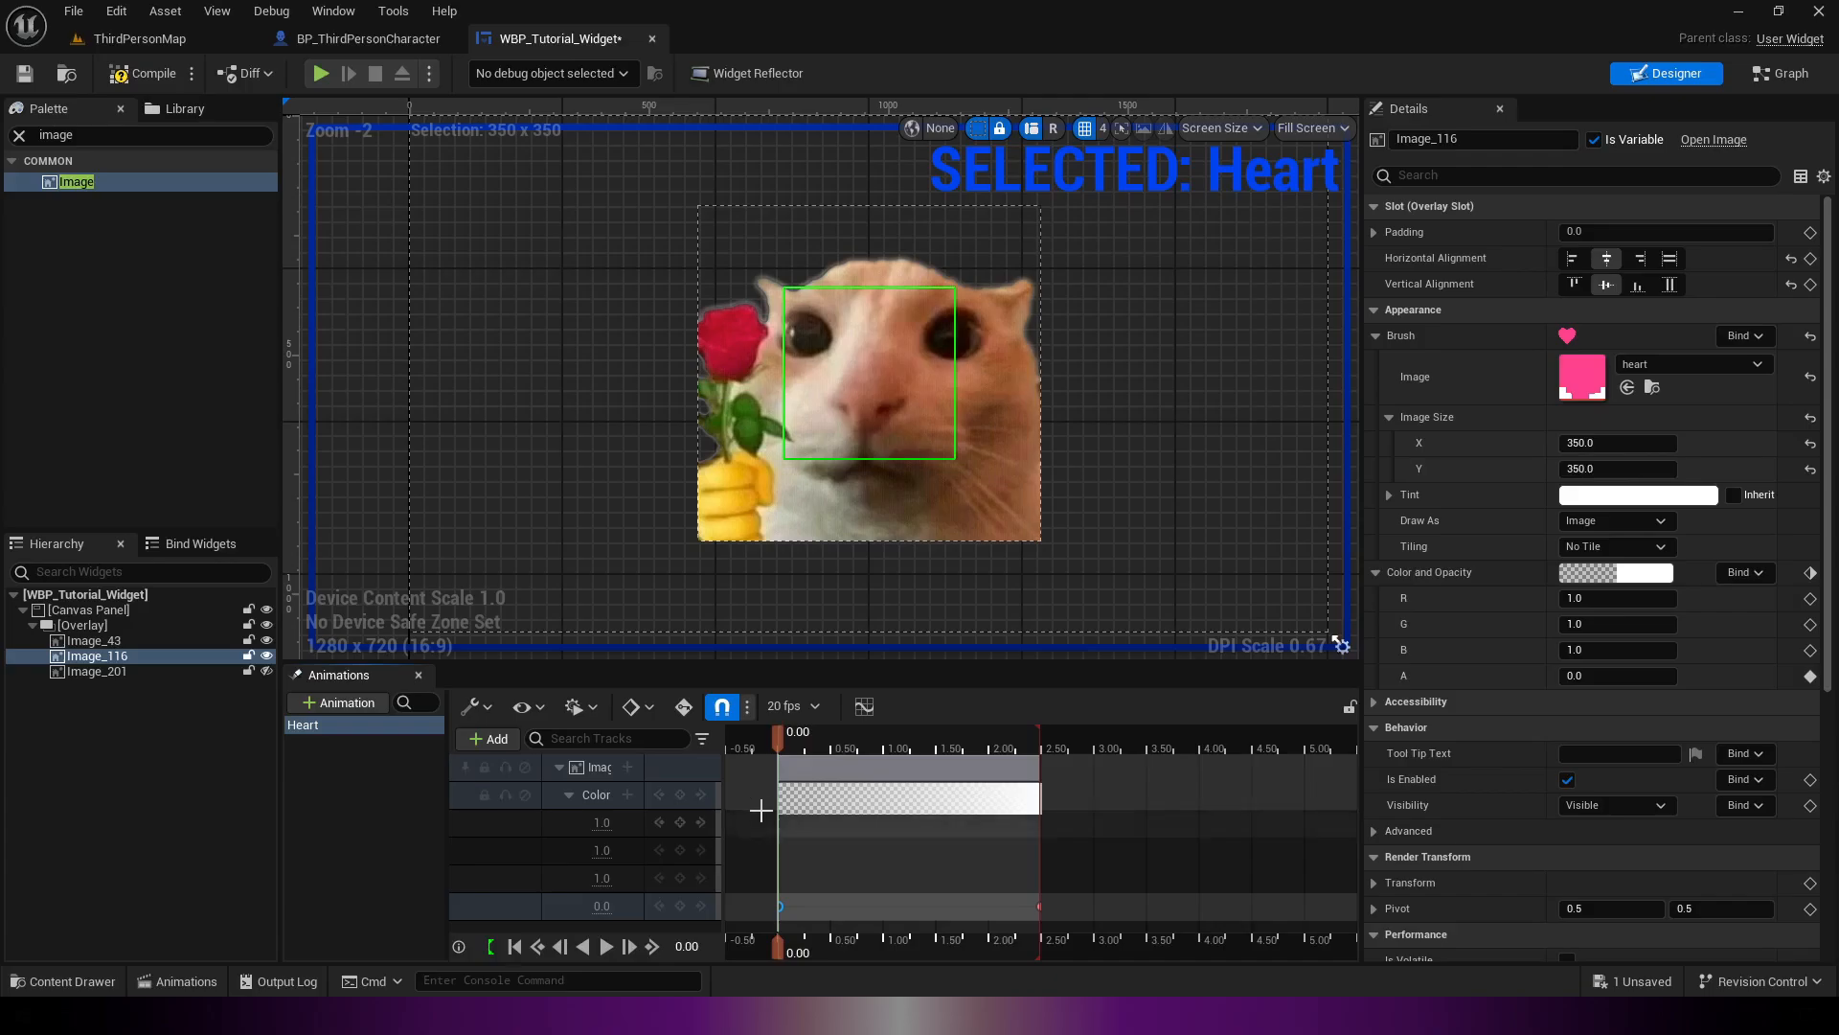
key(space)
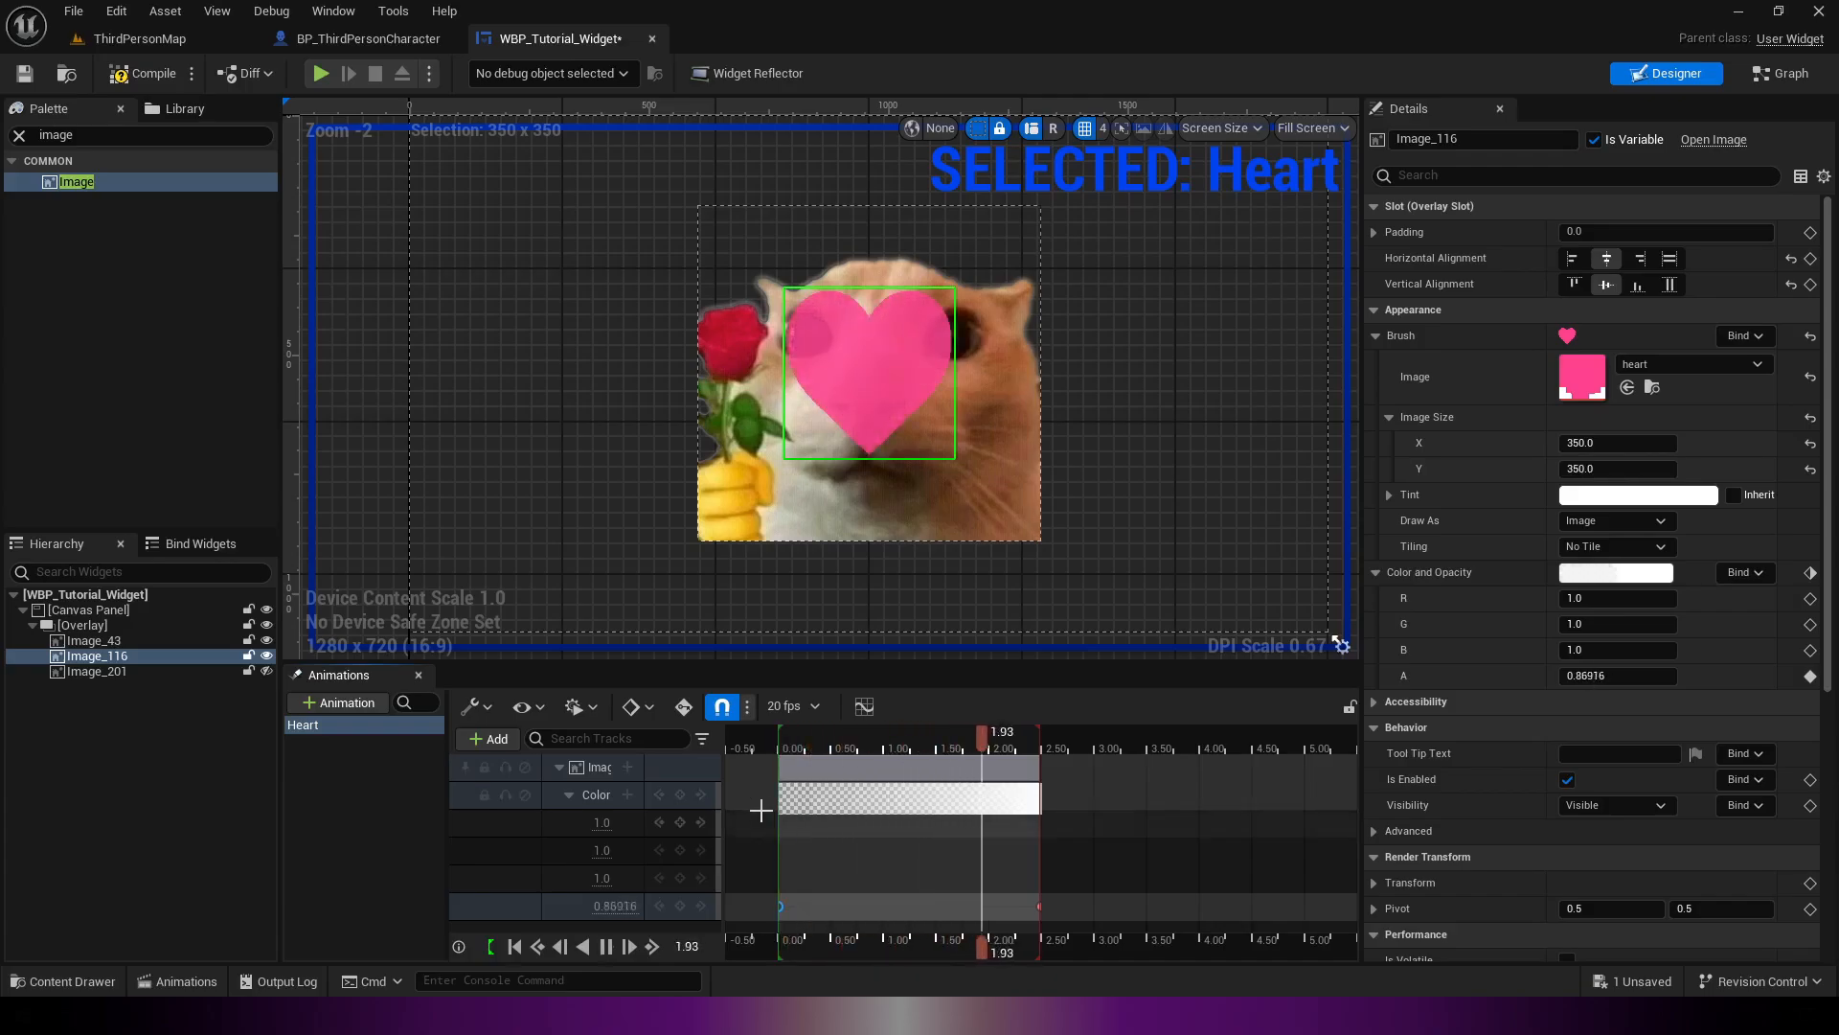
key(space)
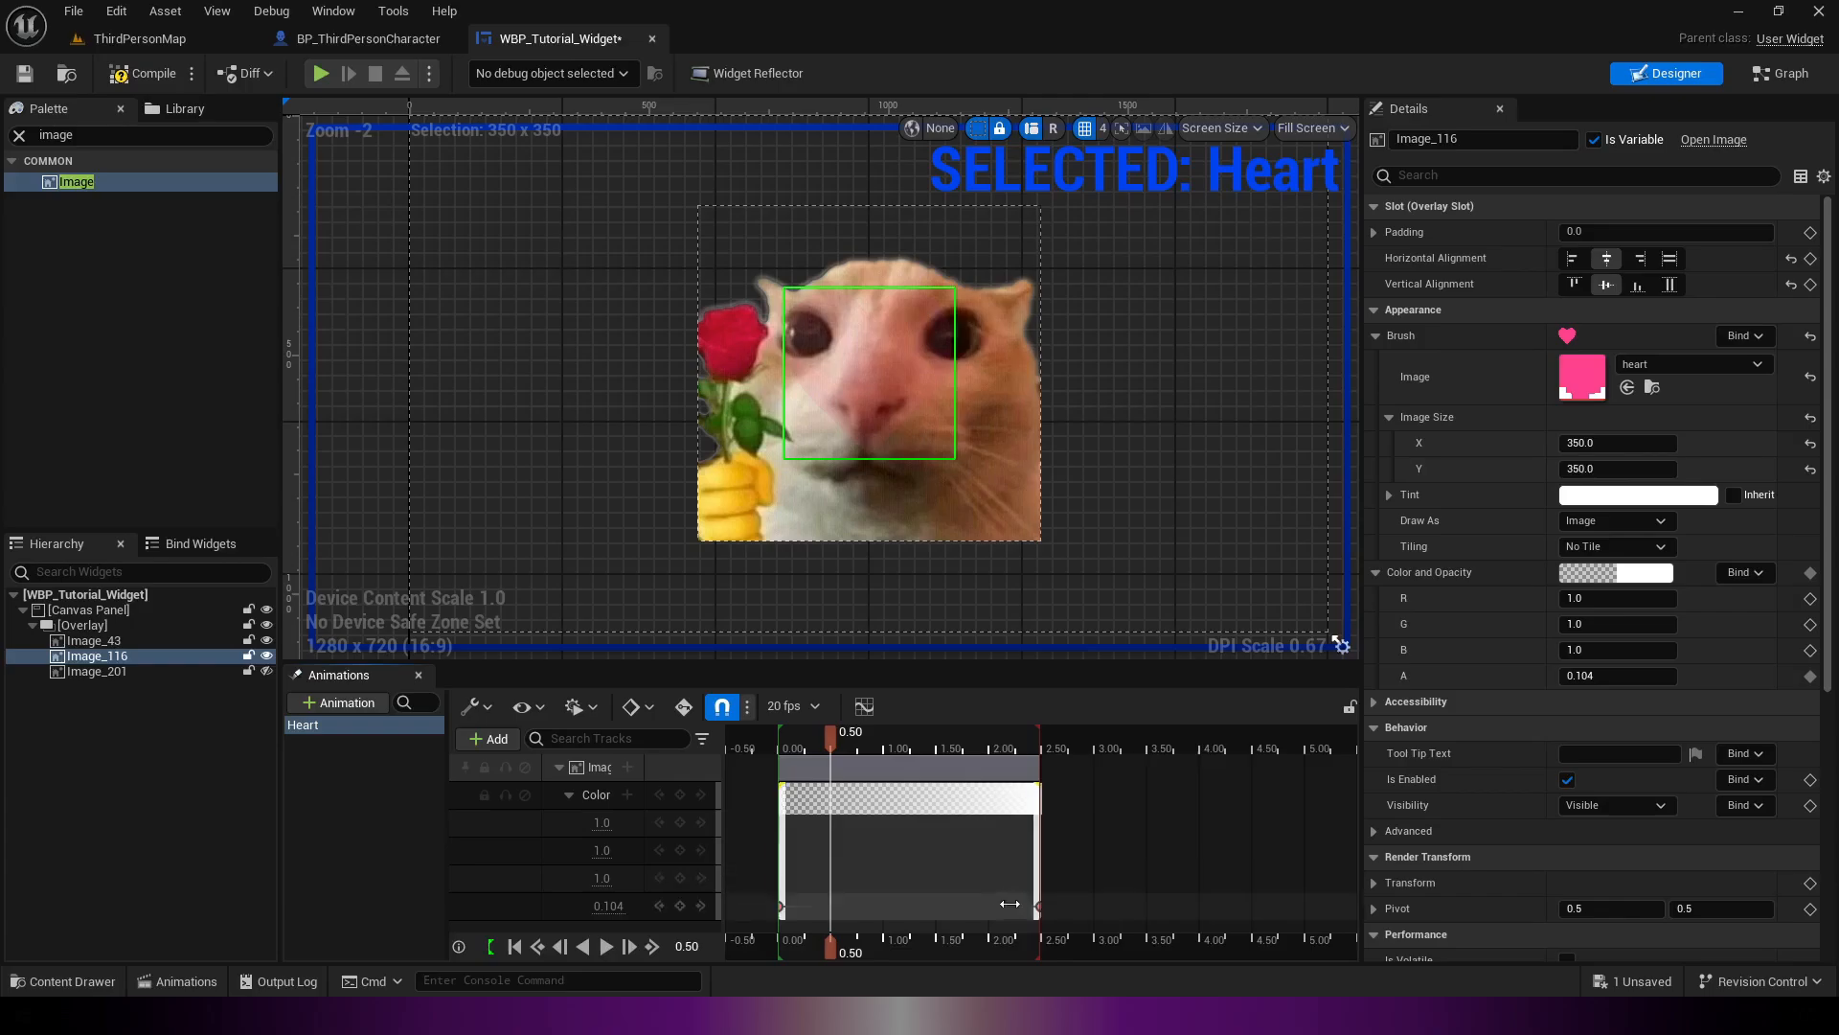
drag(1039, 906, 902, 810)
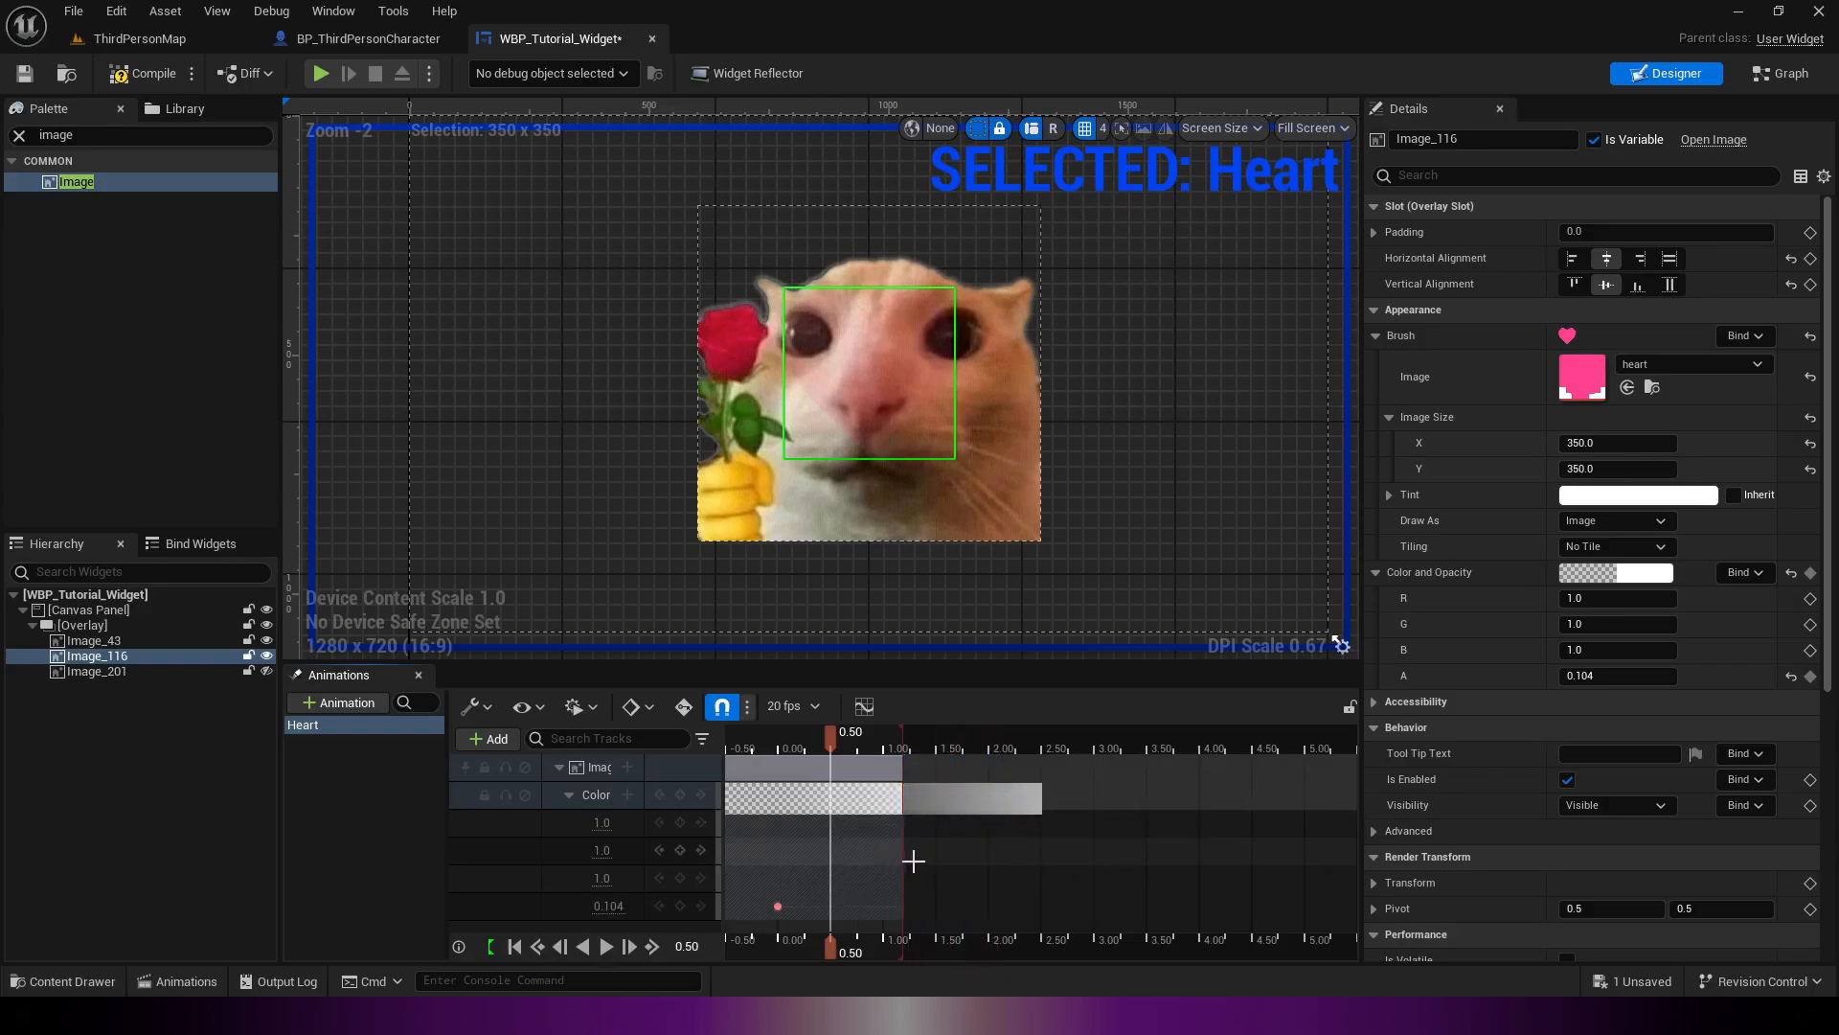
key(ctrl+z)
key(ctrl+z)
key(ctrl+z)
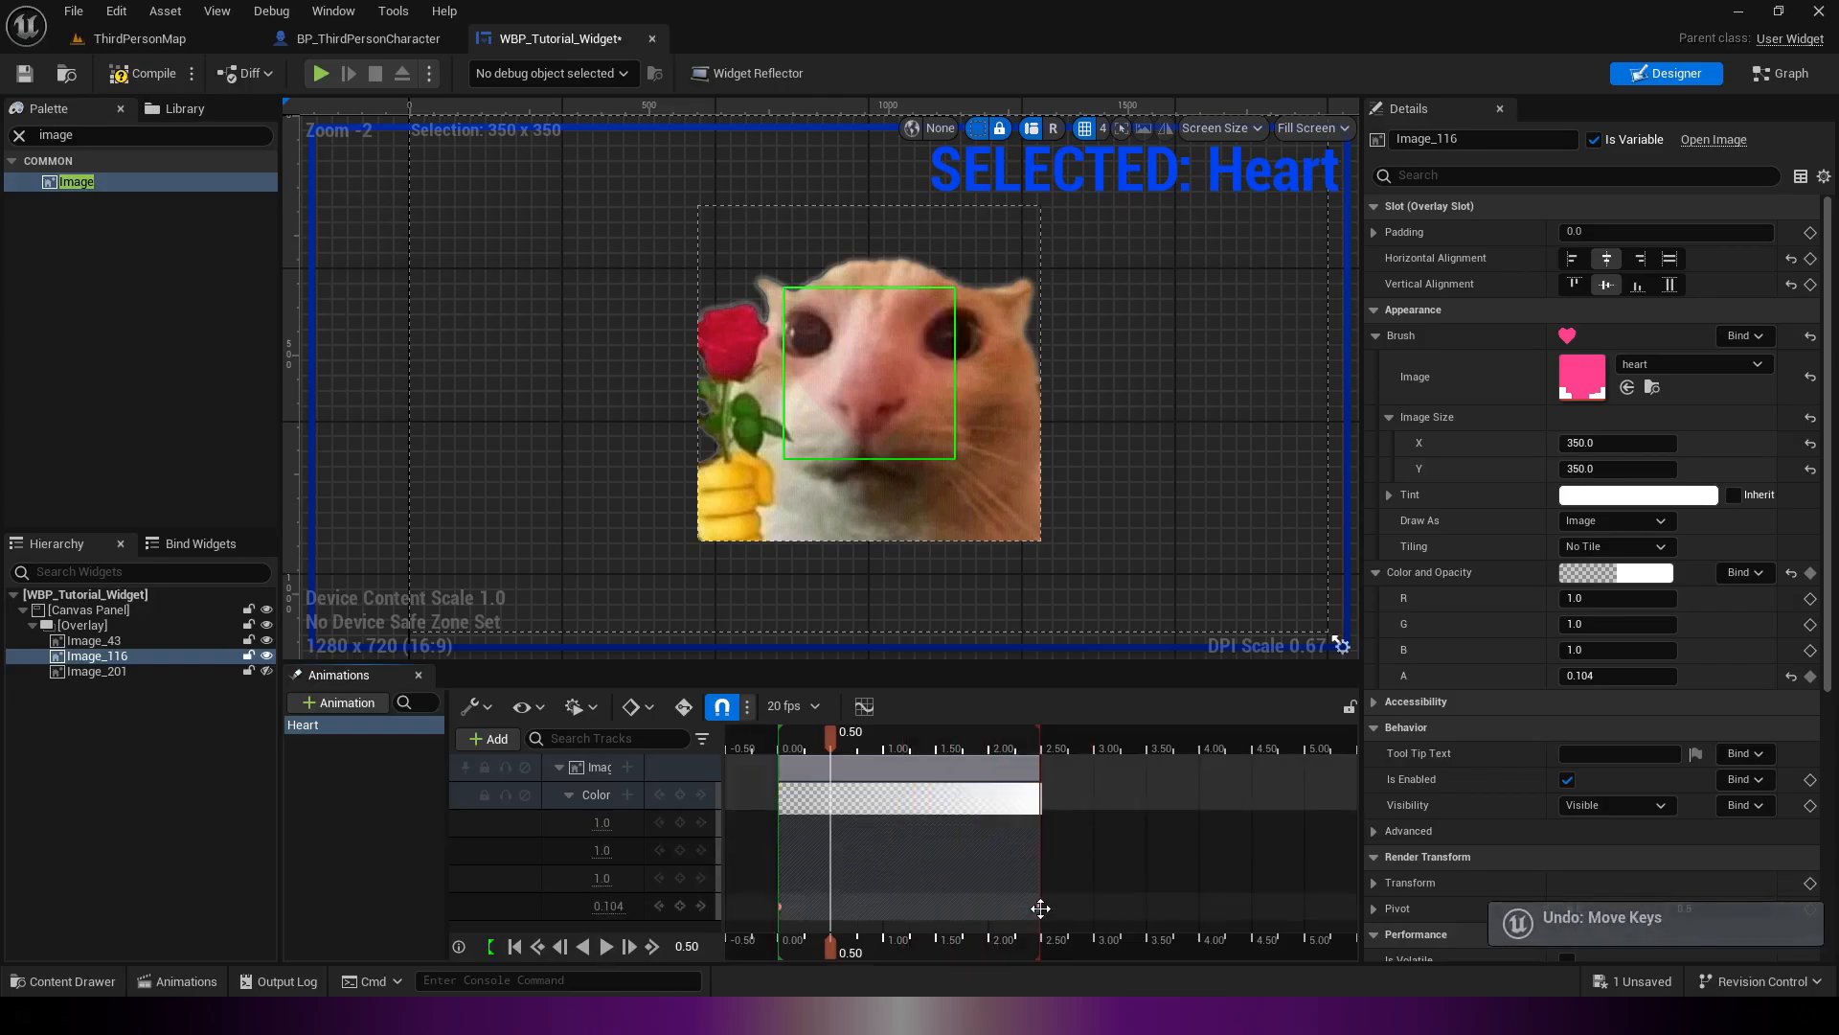
Step: Shorten the fade-in by moving its ending alpha keyframe to 0.50 seconds, and preview the animation from the start
drag(1041, 908, 830, 907)
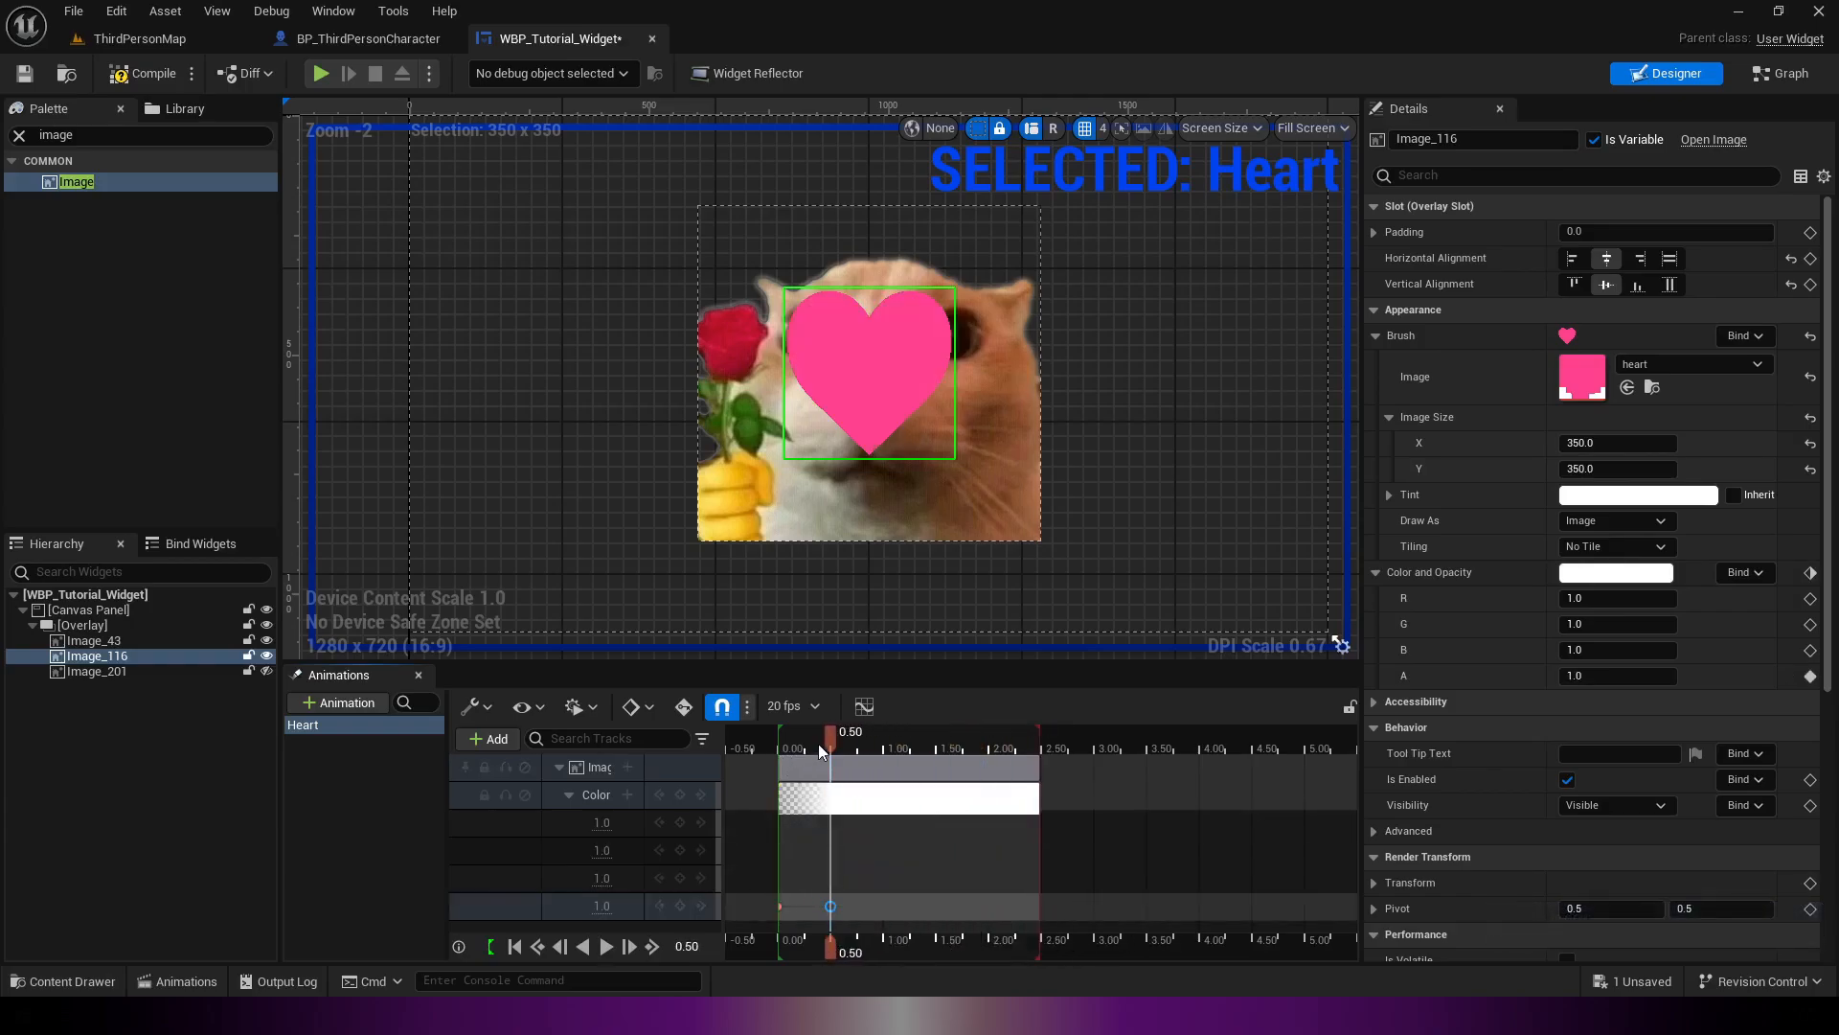
drag(821, 751, 776, 750)
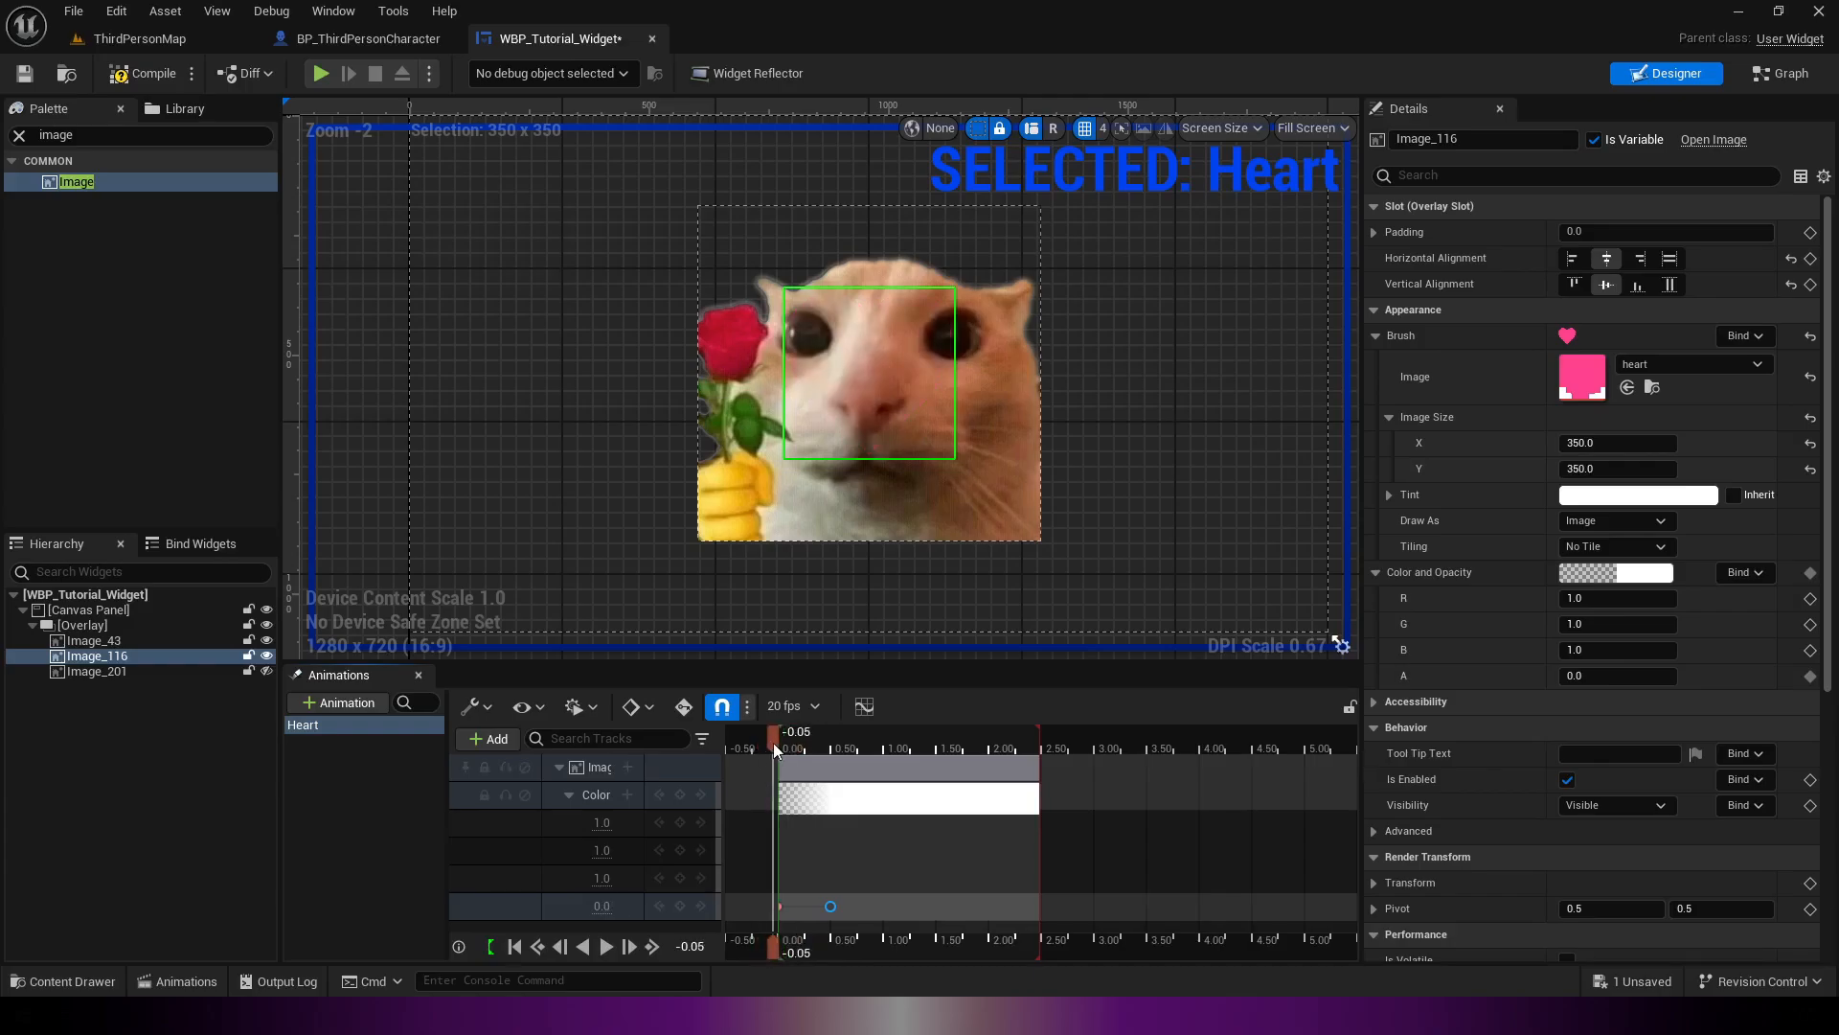
key(space)
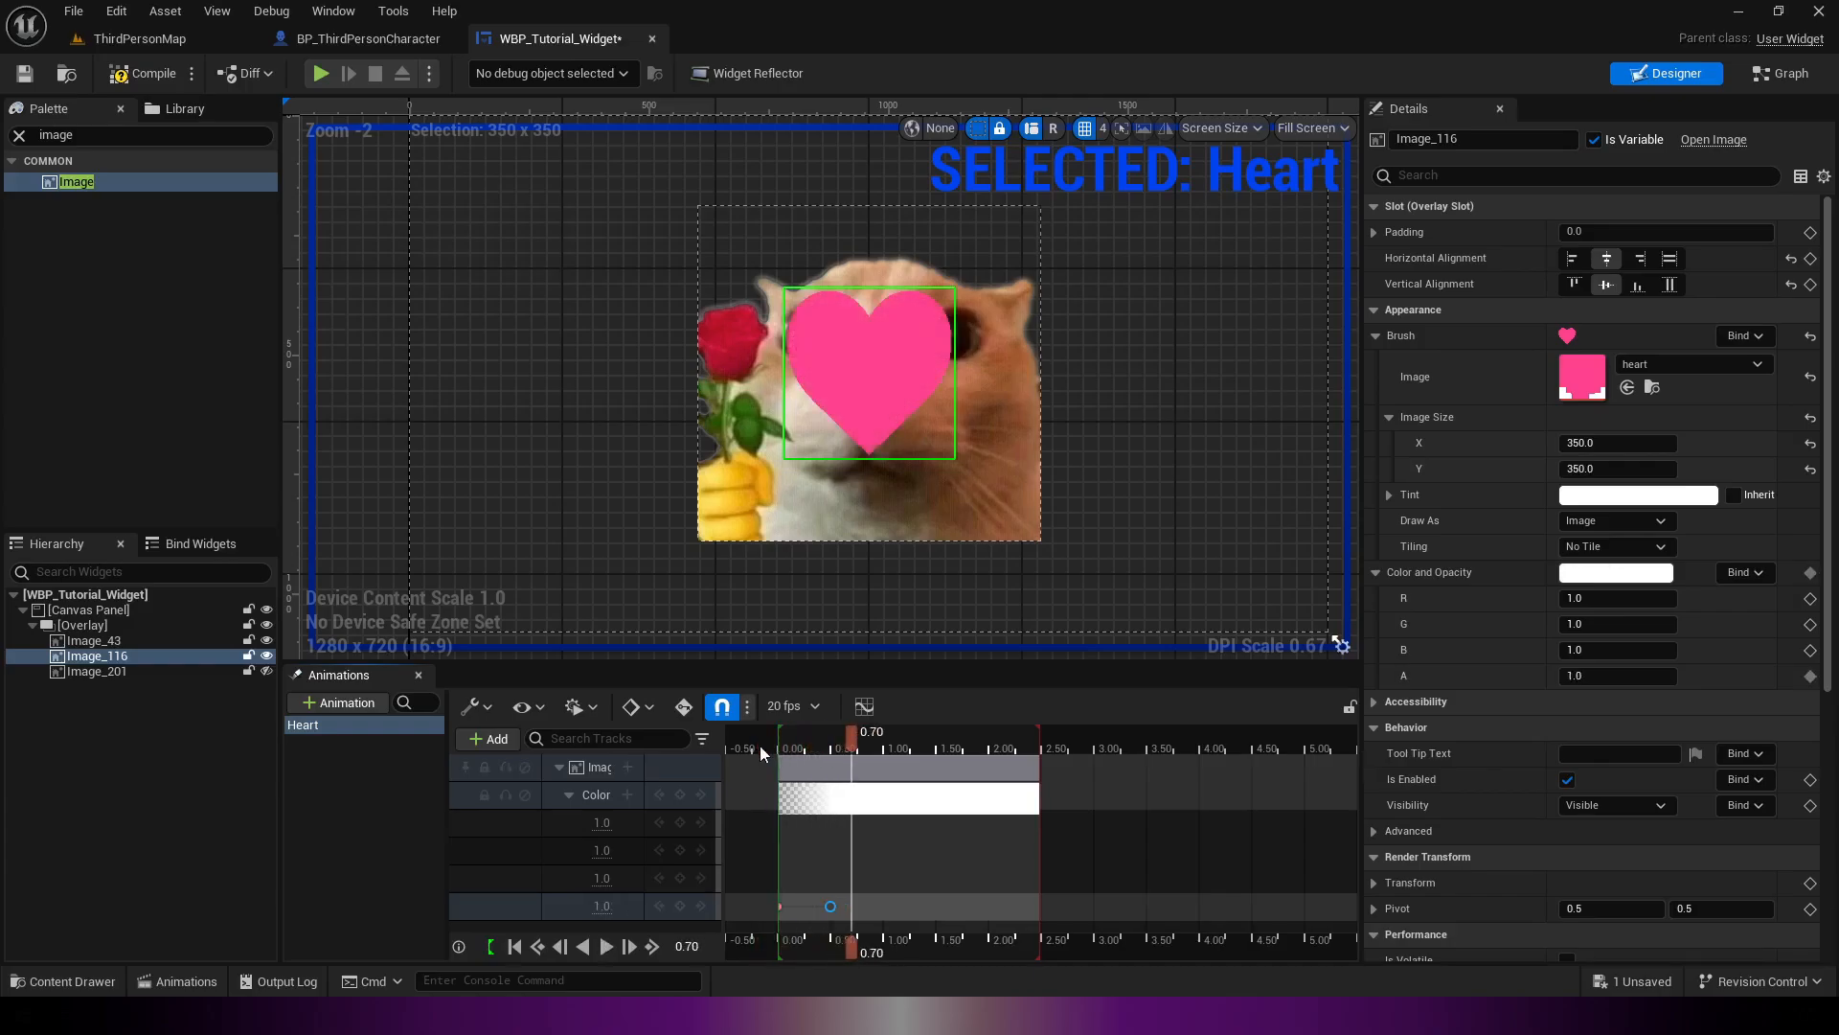
Step: Add a render transform Scale keyframe for the first heart at 0.50 seconds
mouse_move(843, 732)
mouse_down()
mouse_move(831, 743)
mouse_move(868, 734)
mouse_up()
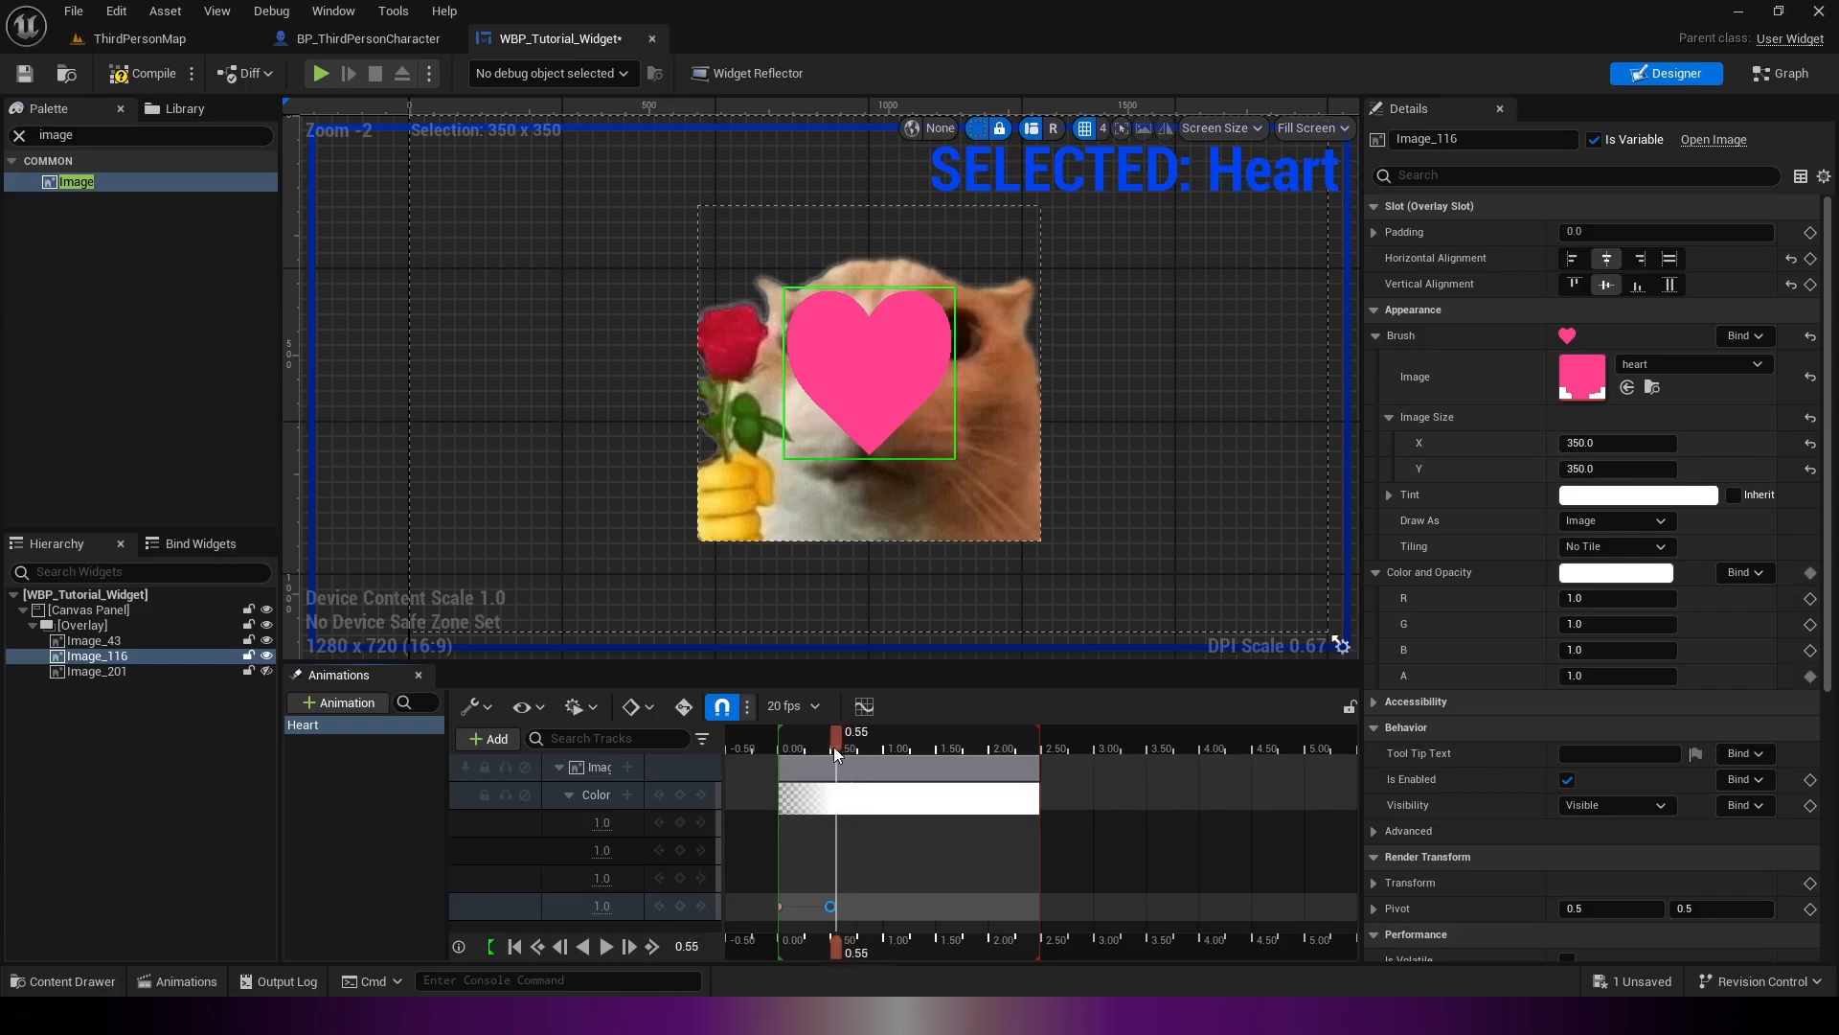
click(831, 745)
click(553, 779)
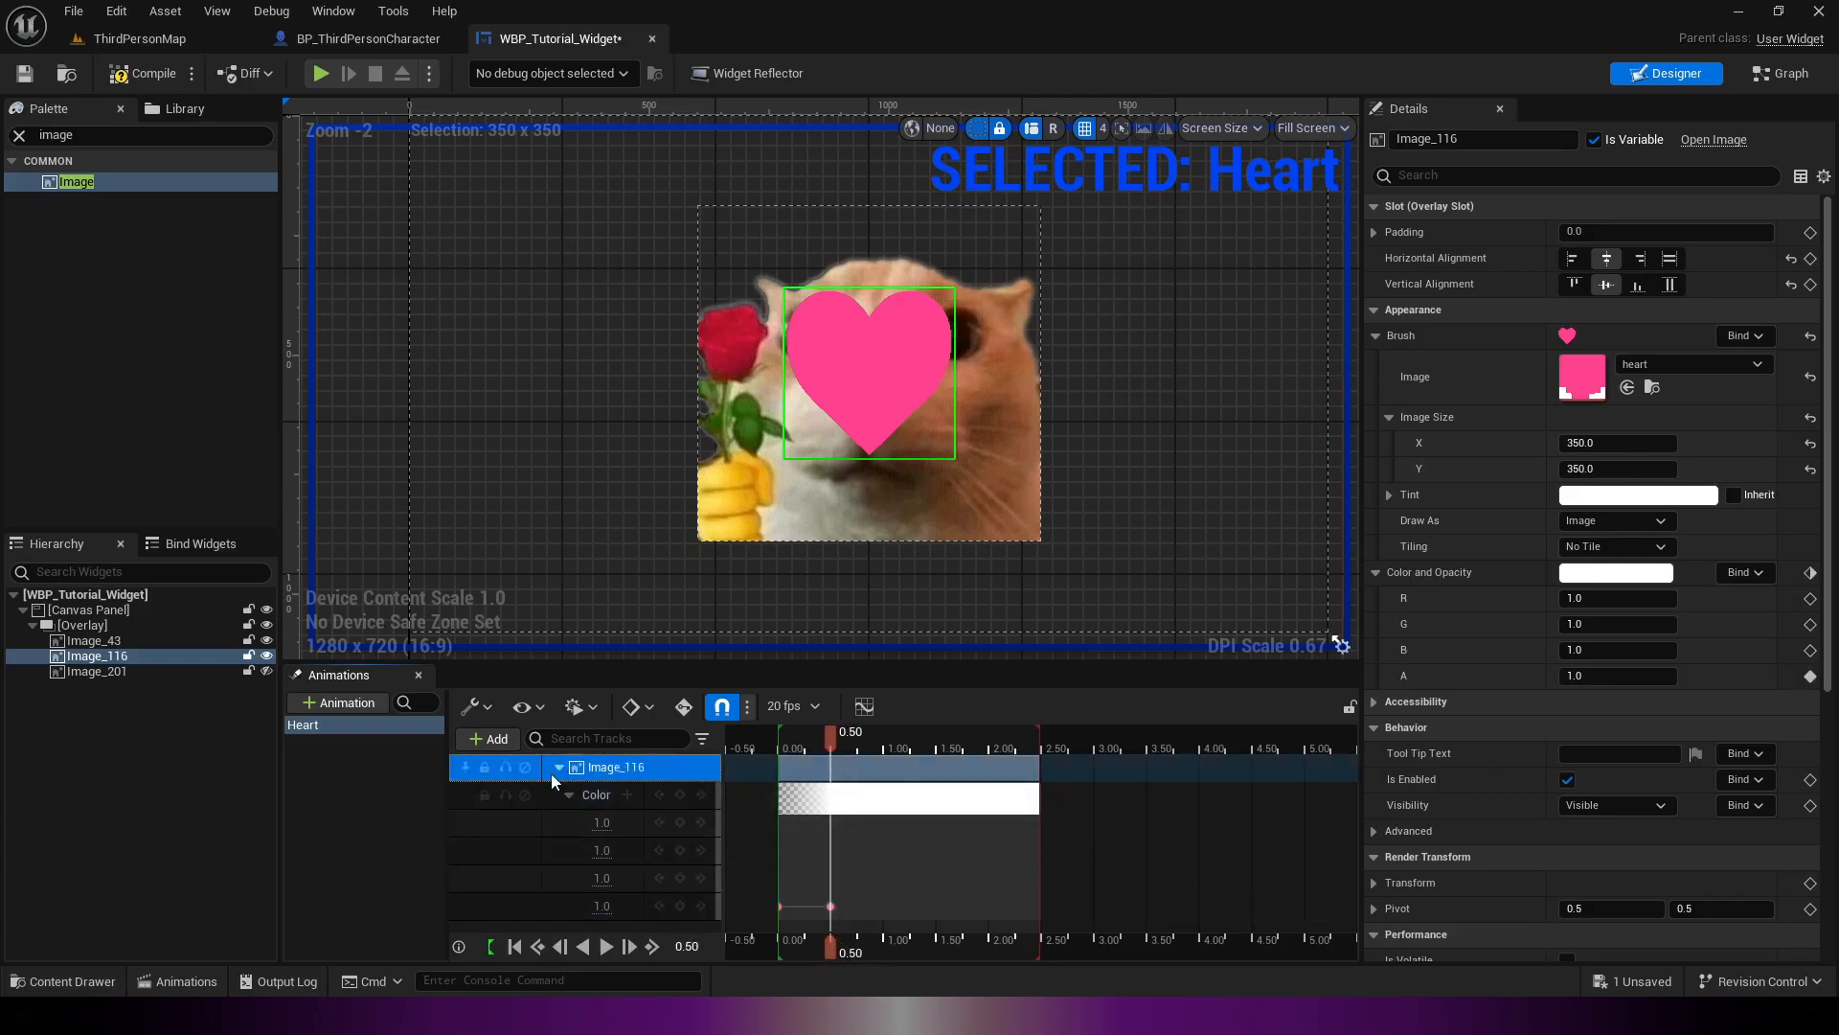
click(570, 795)
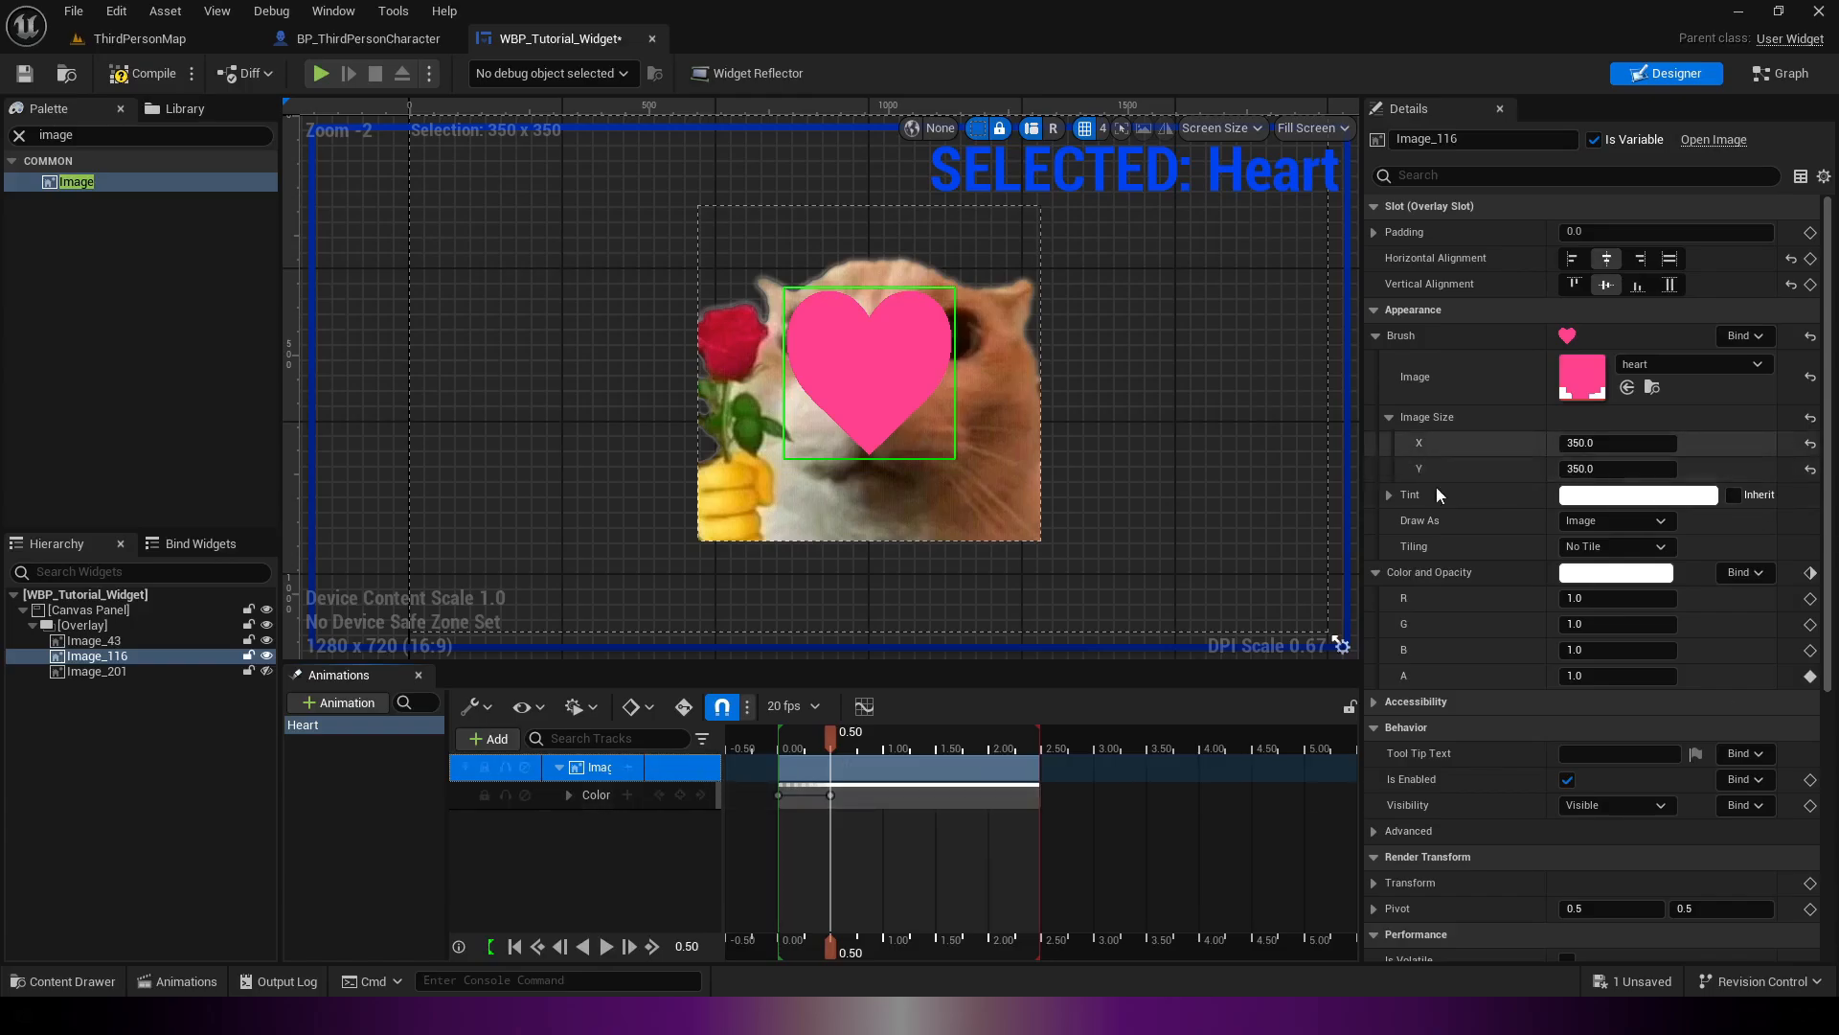
scroll(1456, 737, down, 2)
click(1454, 758)
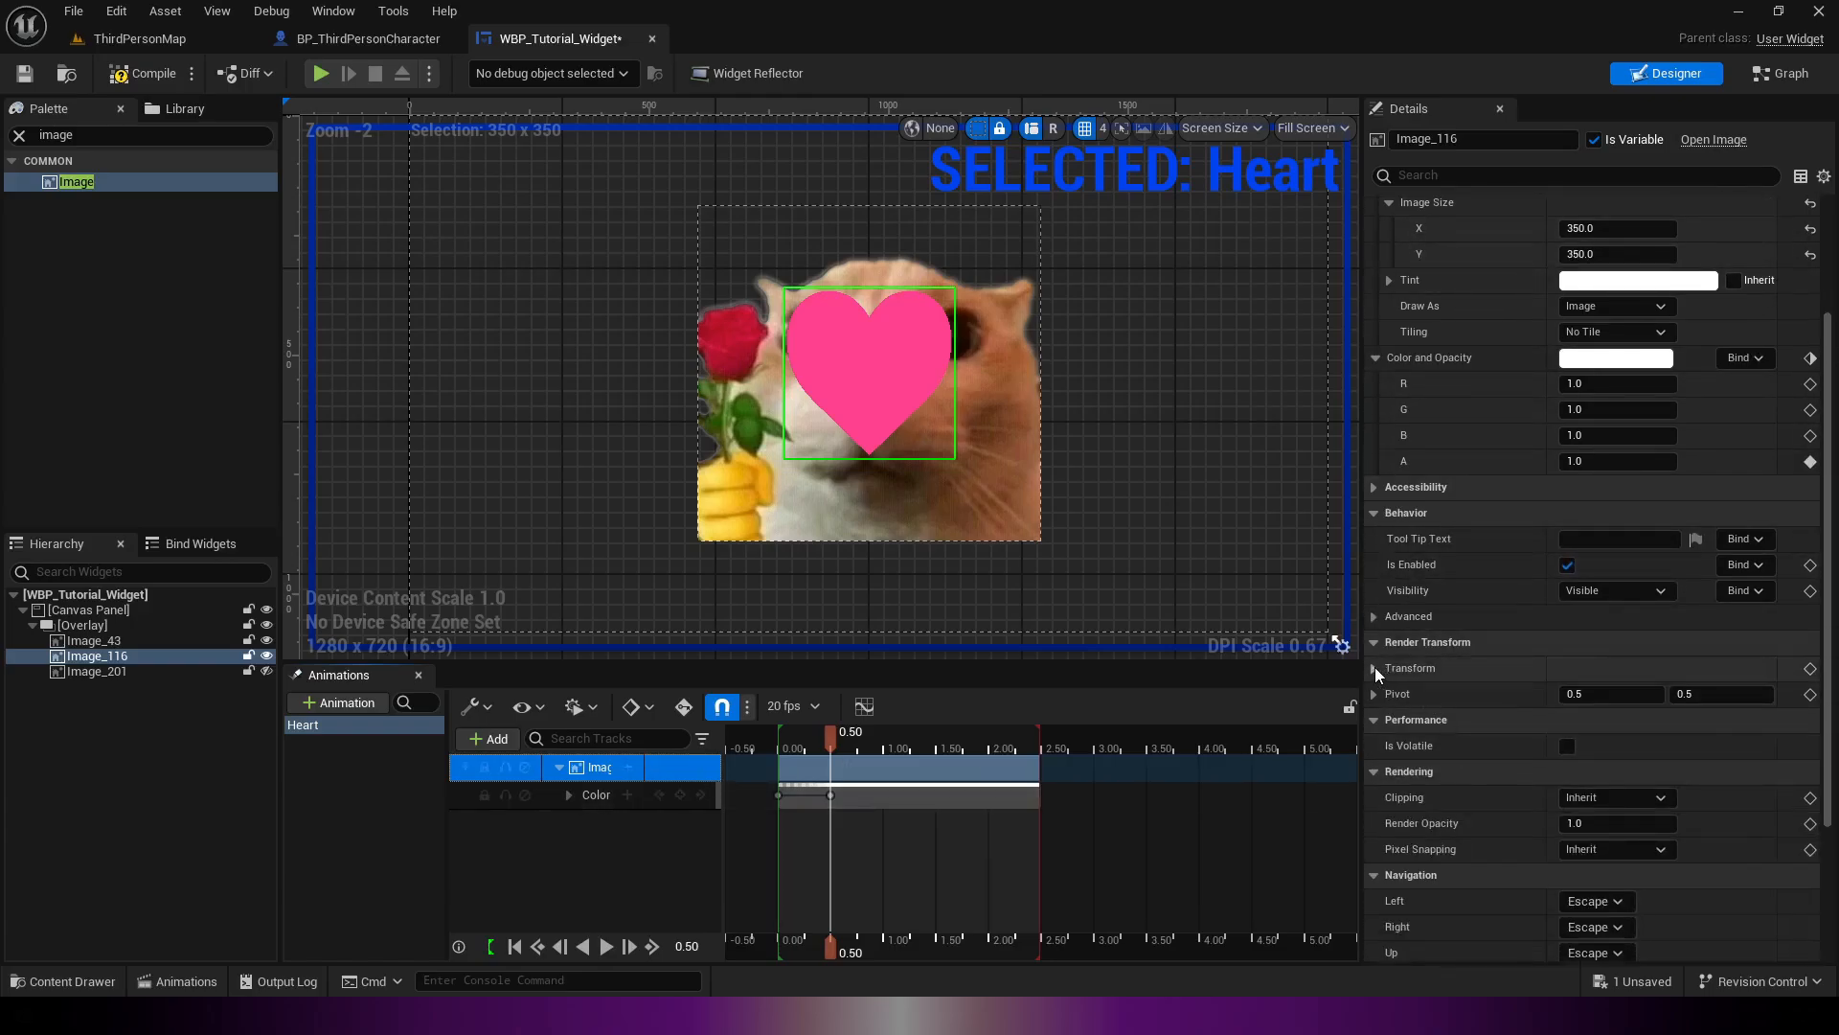
scroll(1418, 690, down, 2)
scroll(1452, 721, down, 1)
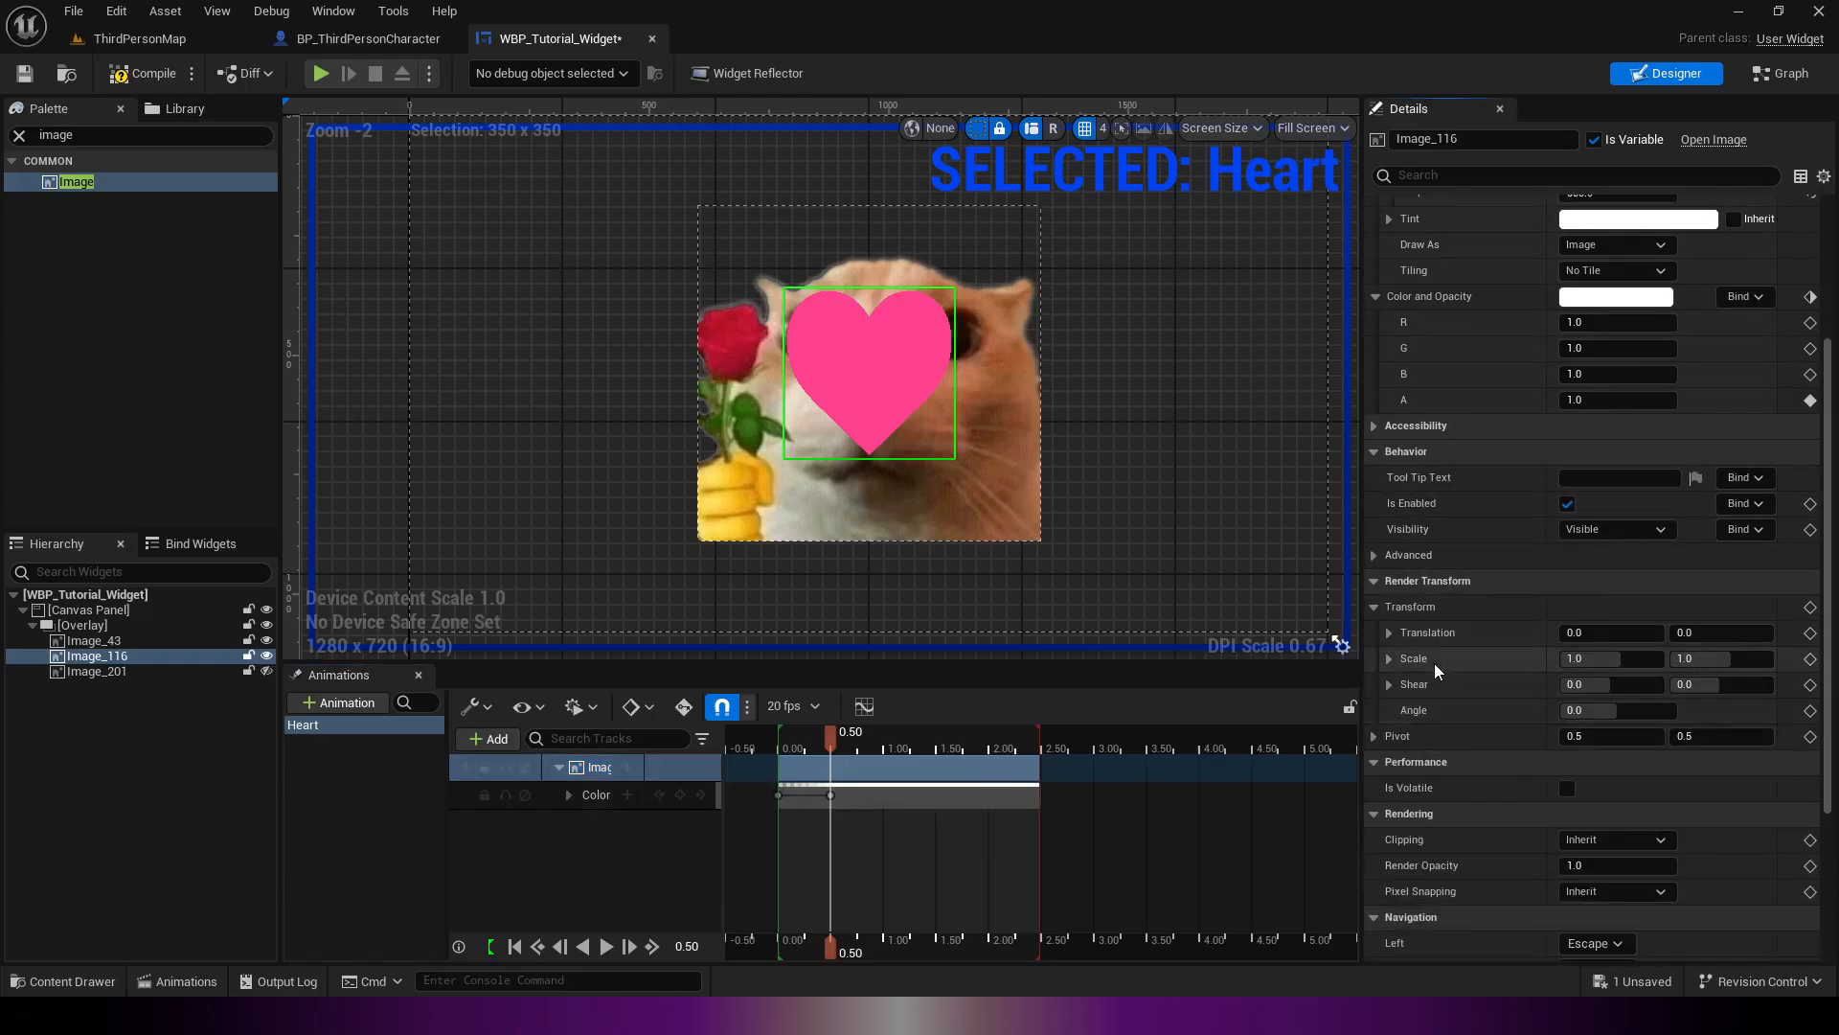
click(1810, 659)
Step: Extend the Transform section to 2.50 seconds and add a second Scale keyframe at 0.75 seconds
click(832, 823)
drag(831, 824, 1040, 824)
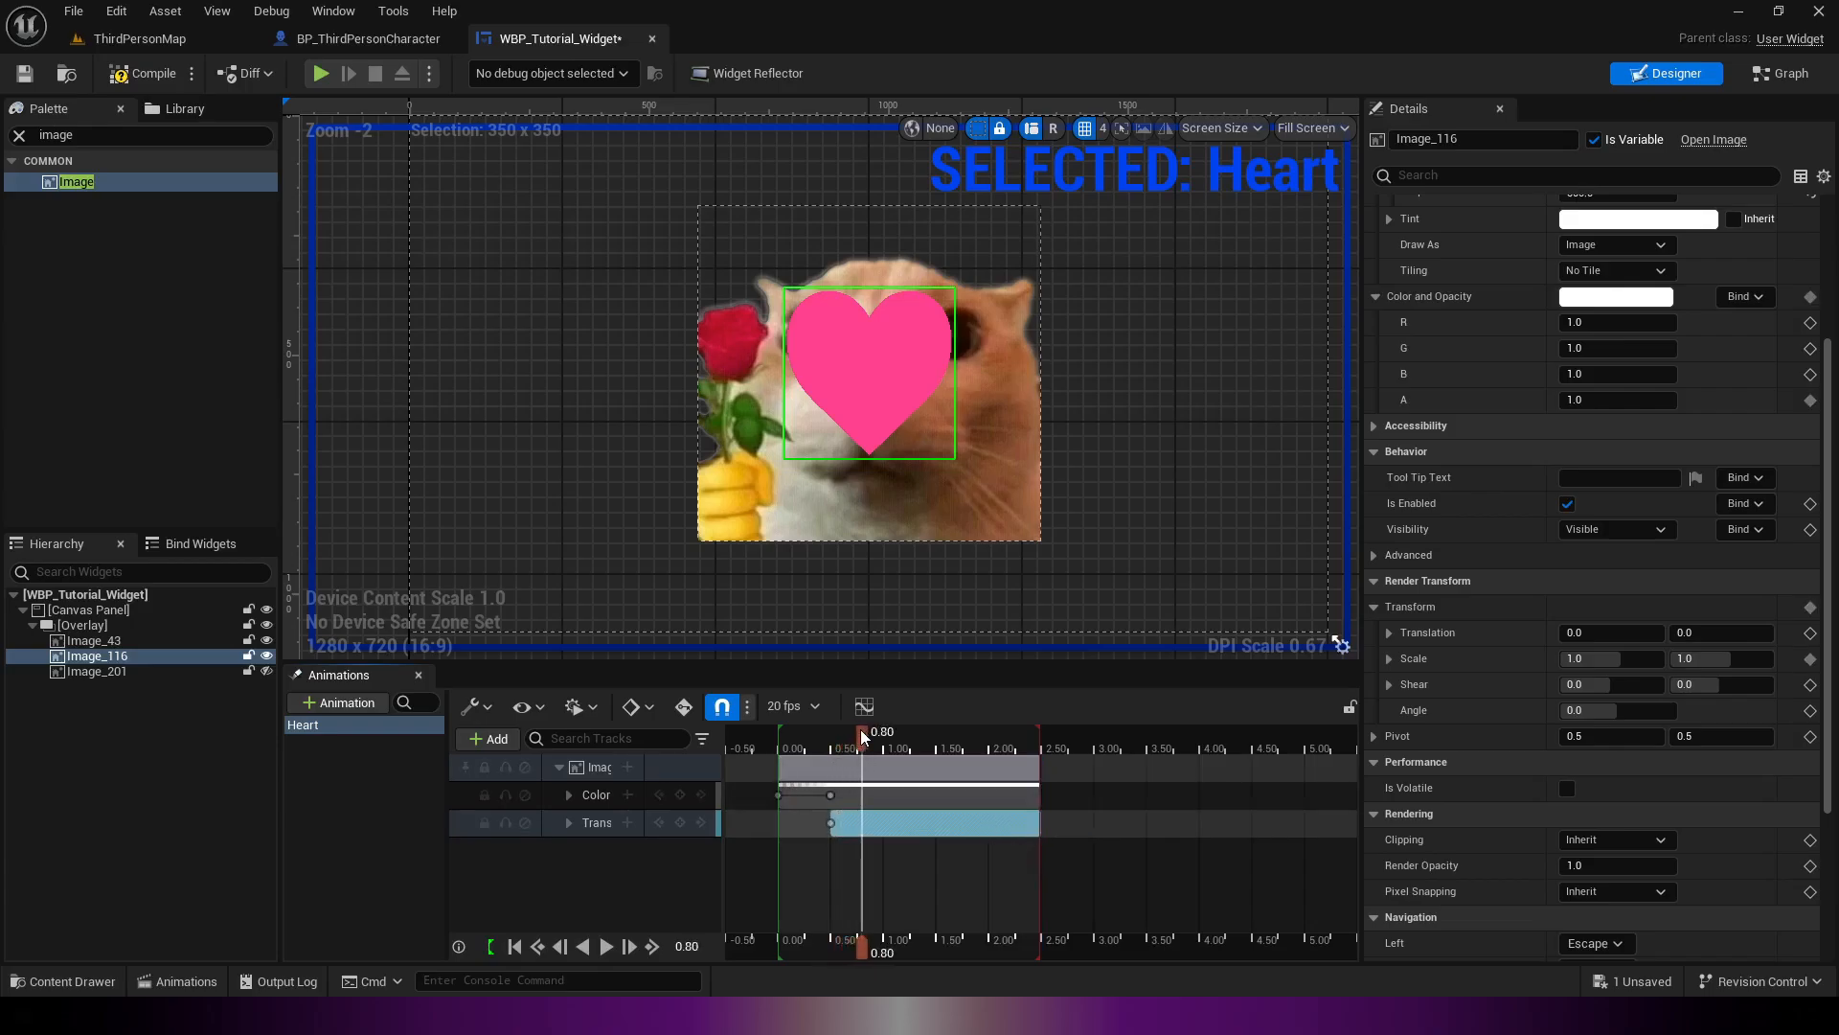
drag(878, 738, 859, 746)
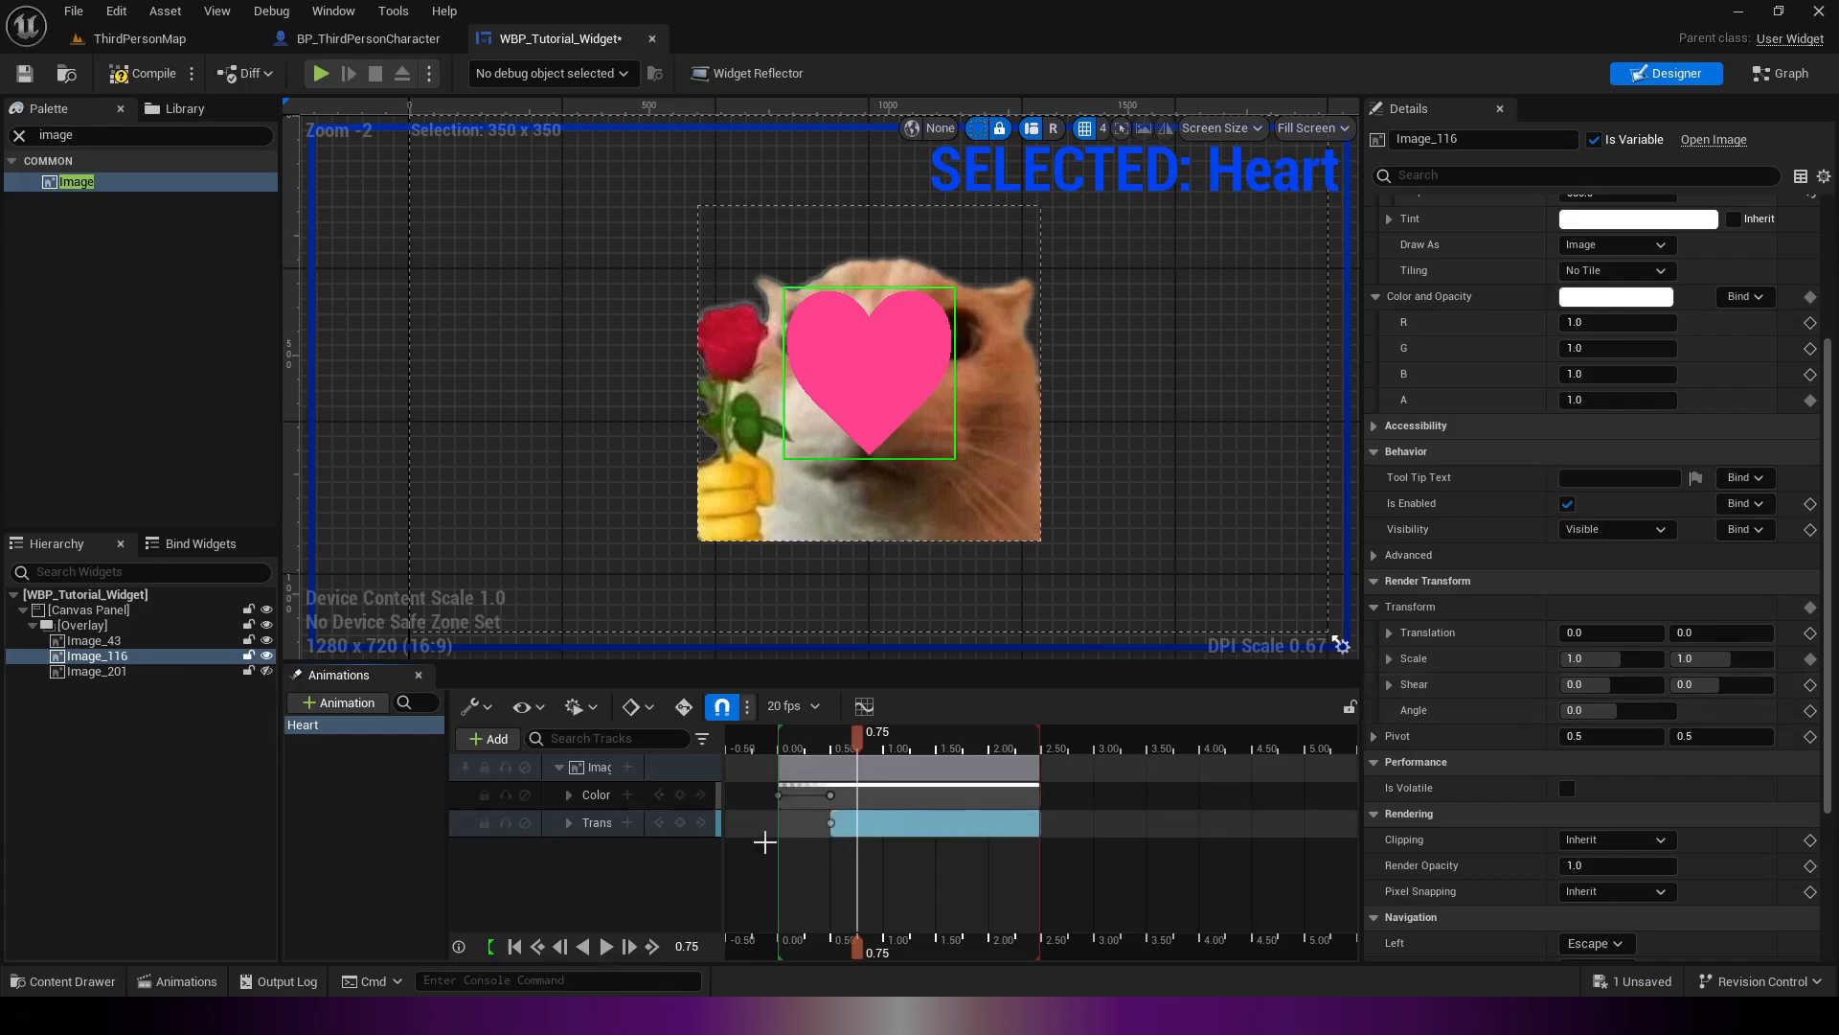
click(1810, 659)
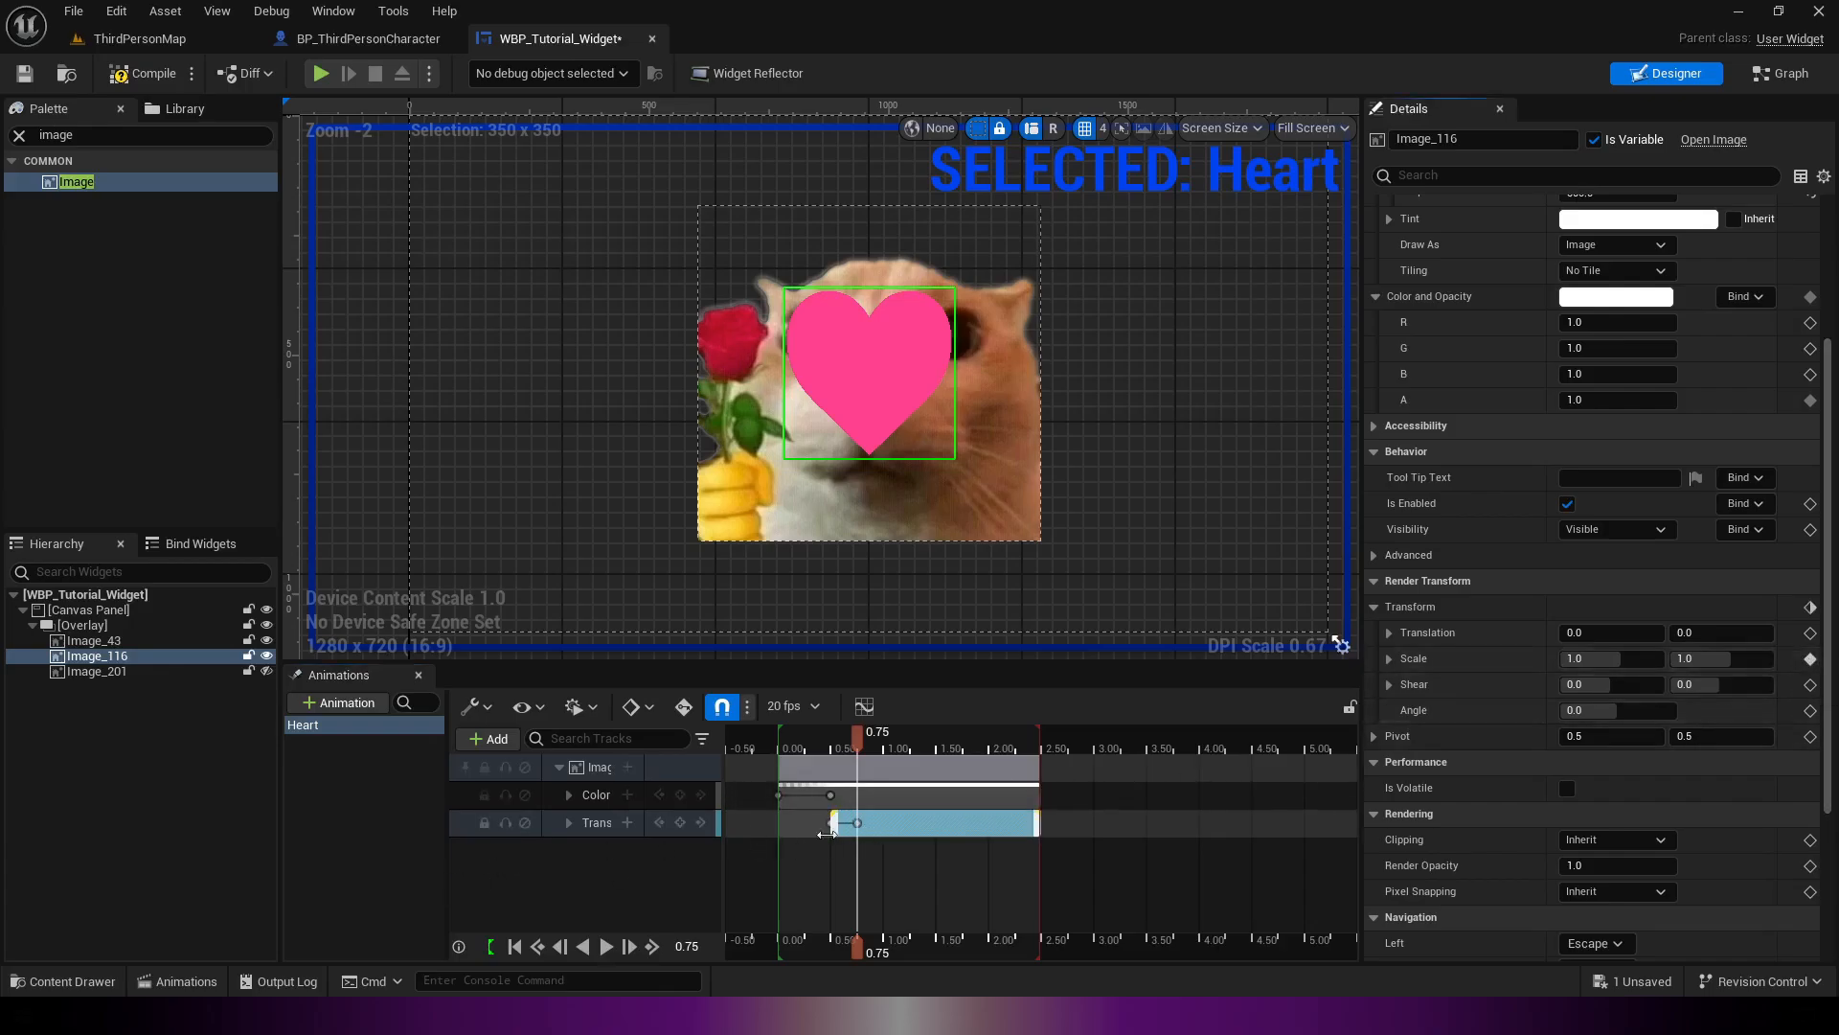
Step: Expand the Transform track's Scale channels and set the X scale at 0.75 seconds to 1.5
click(569, 822)
scroll(525, 876, down, 1)
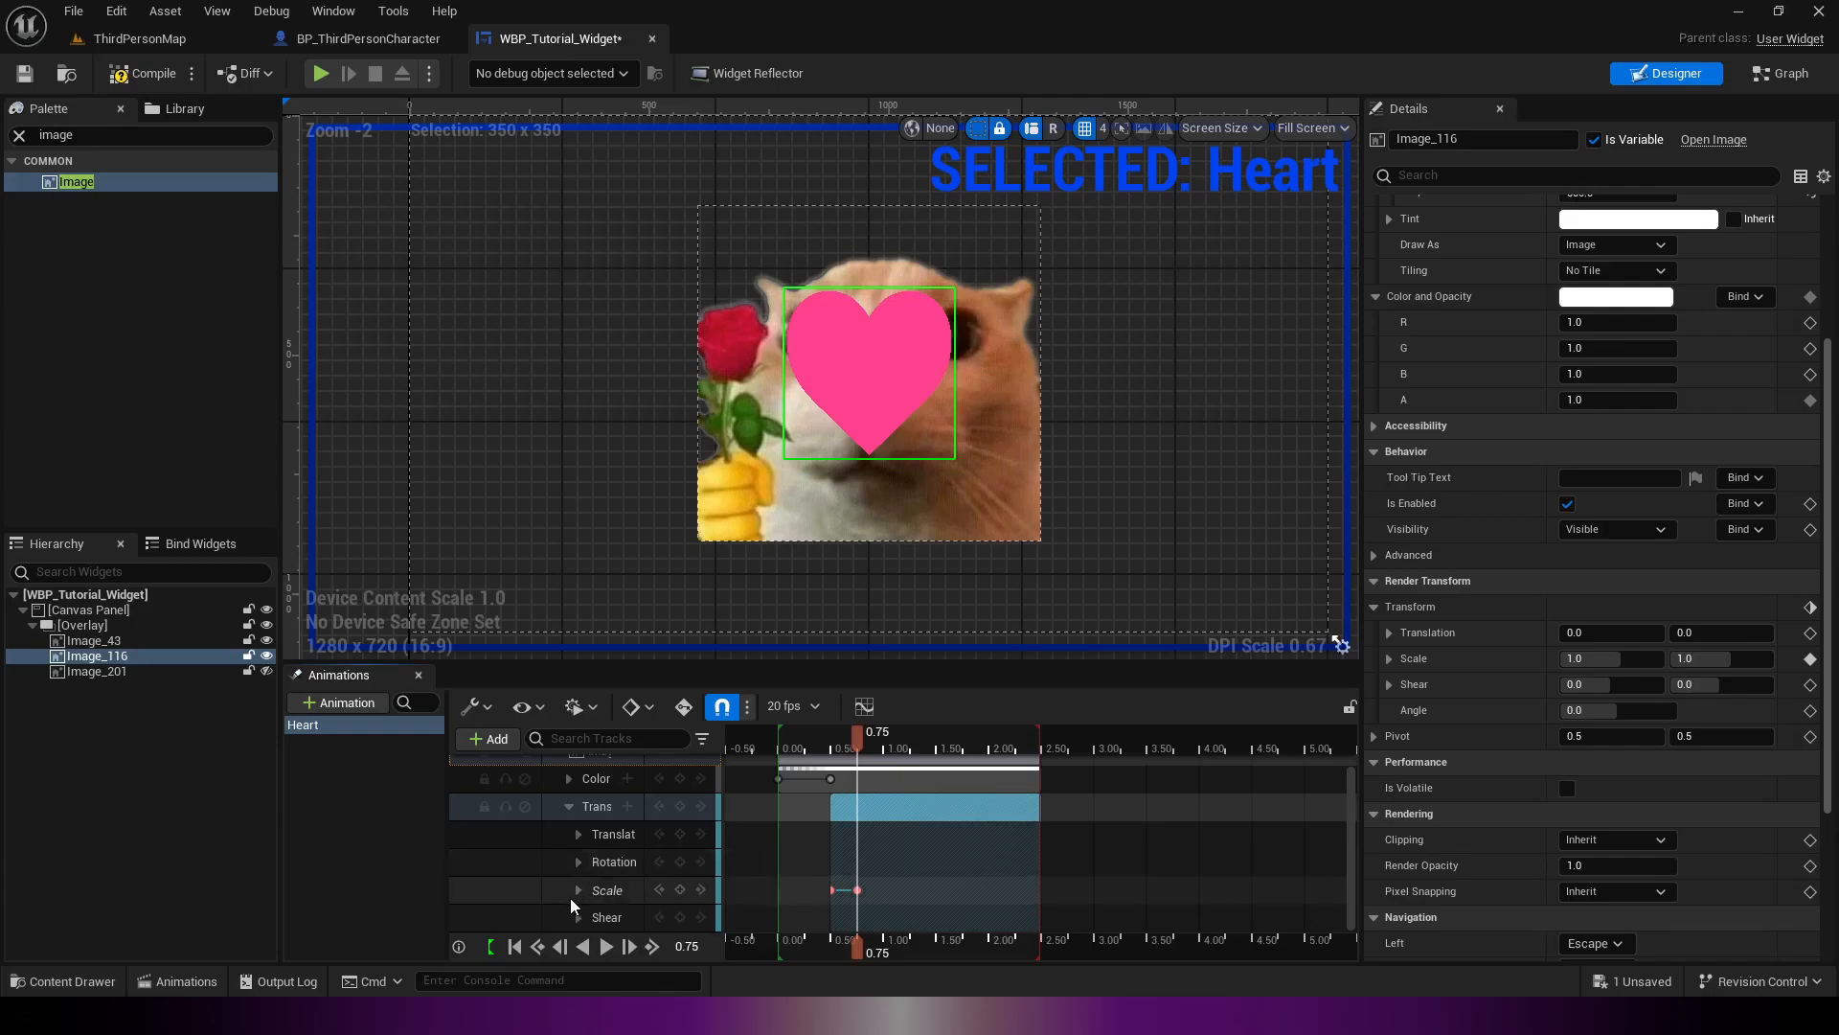
click(576, 893)
scroll(498, 888, down, 2)
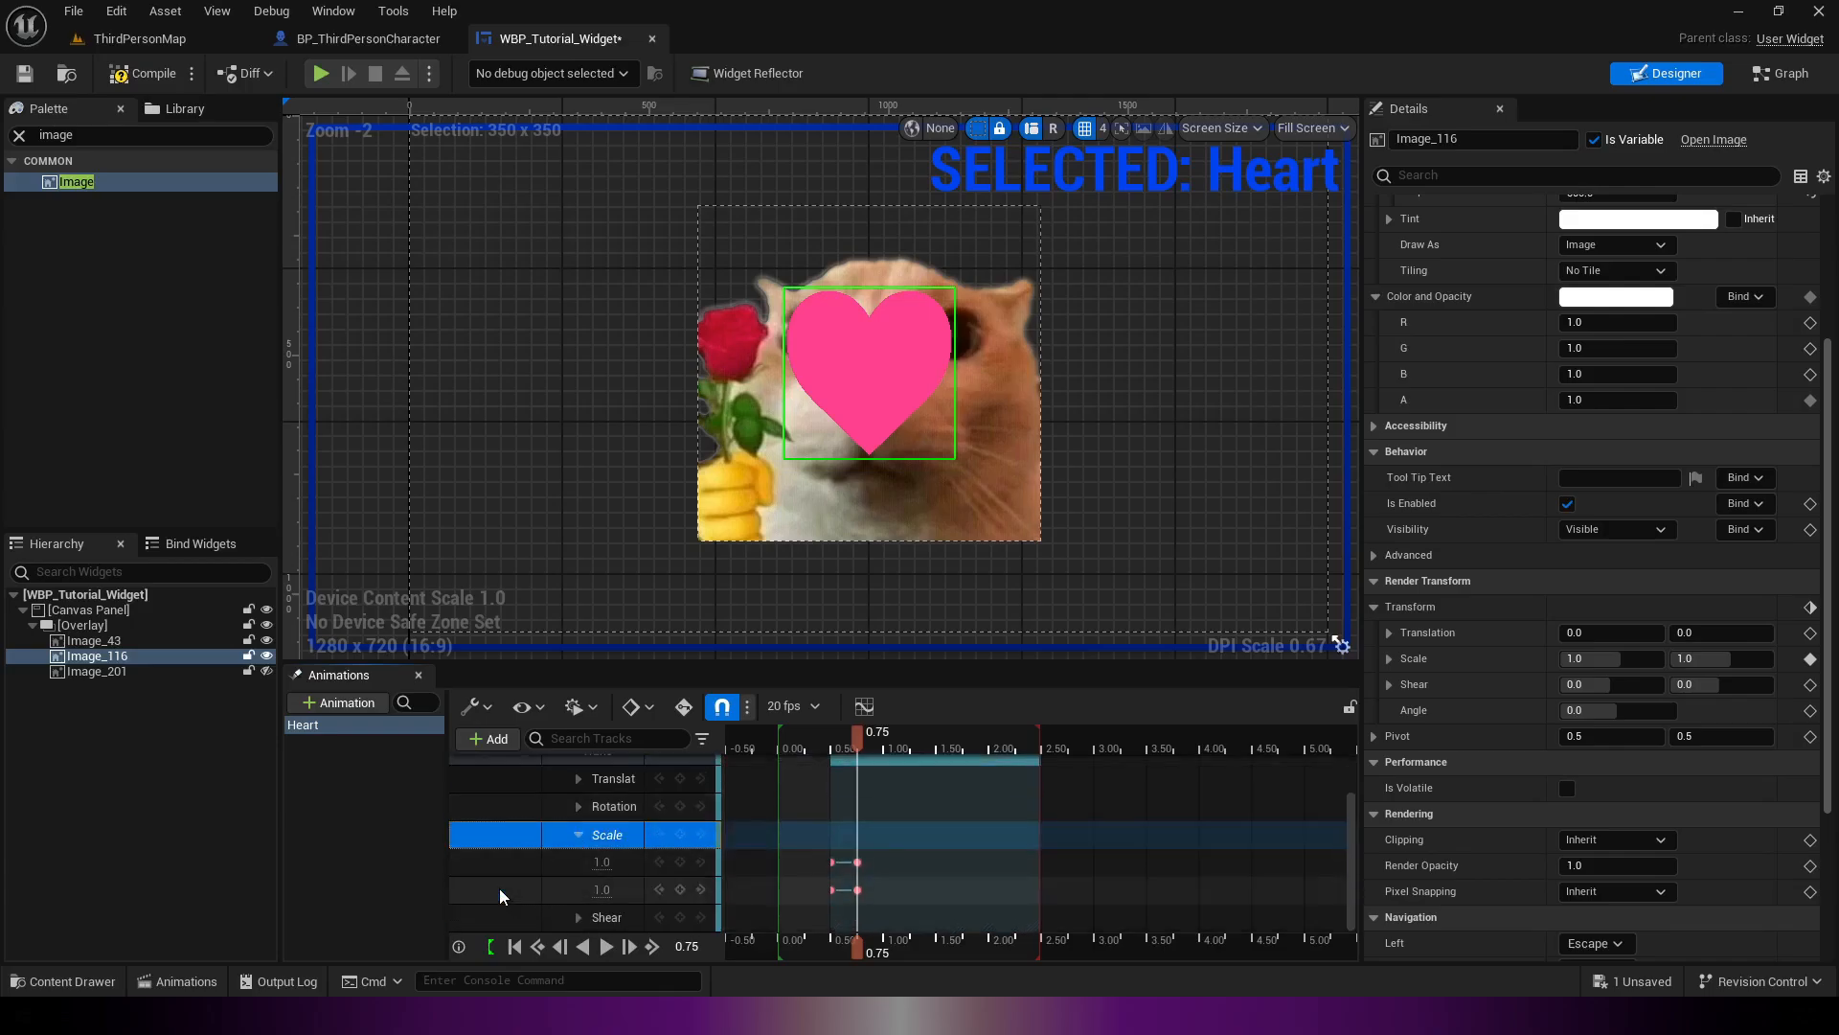
click(601, 861)
text(1)
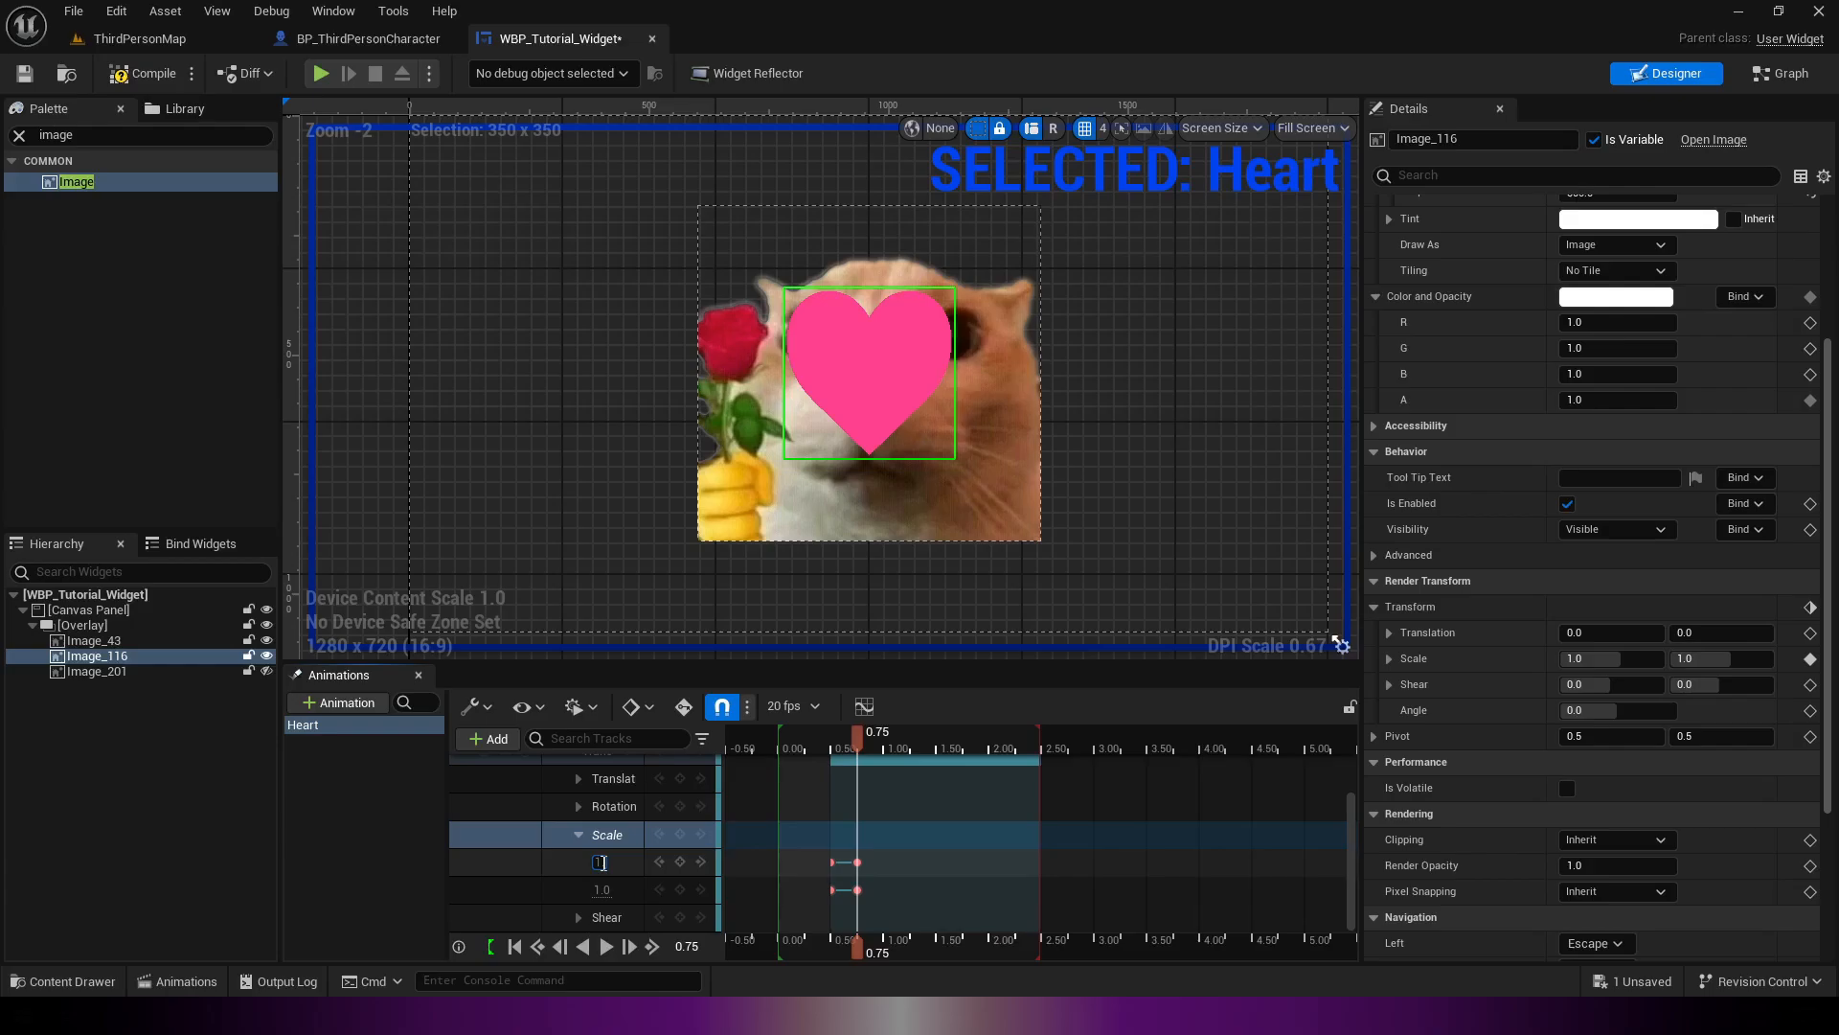
text(.5)
key(Return)
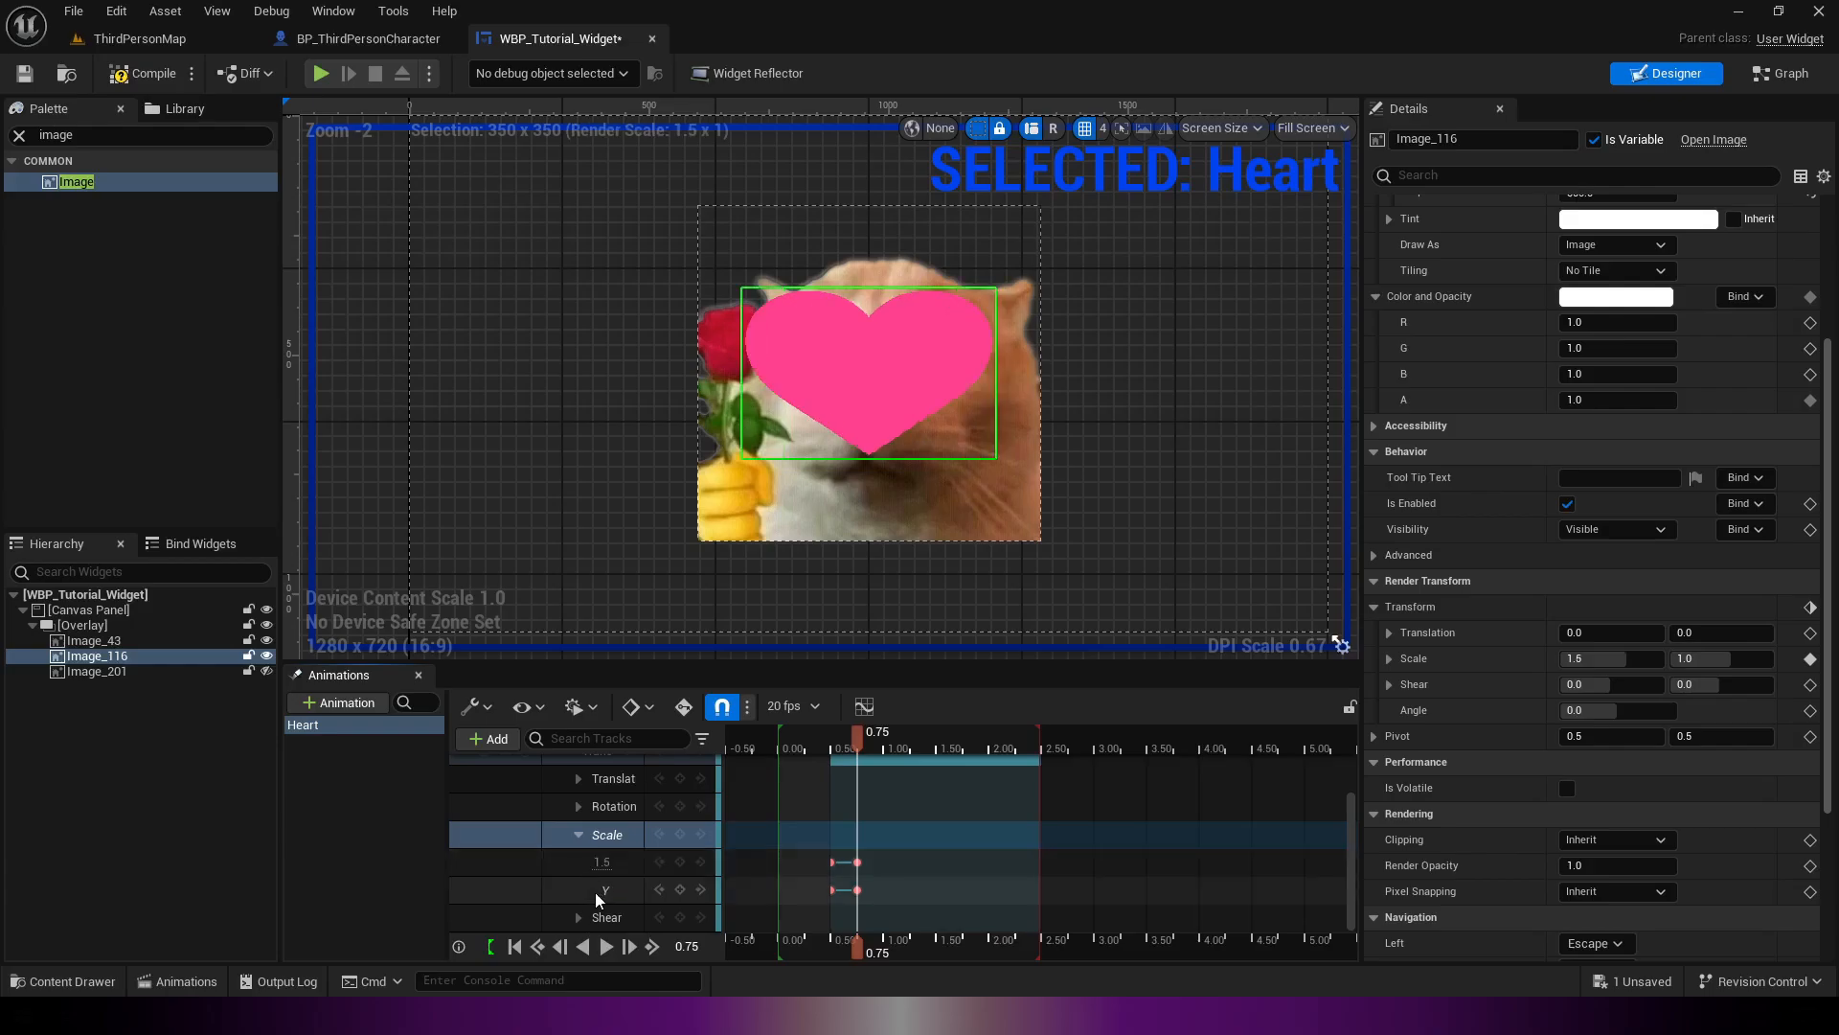
Step: Set the X and Y scale of the first heart's 0.75-second Scale keyframe to 1.25
click(604, 862)
text(1.25)
key(Return)
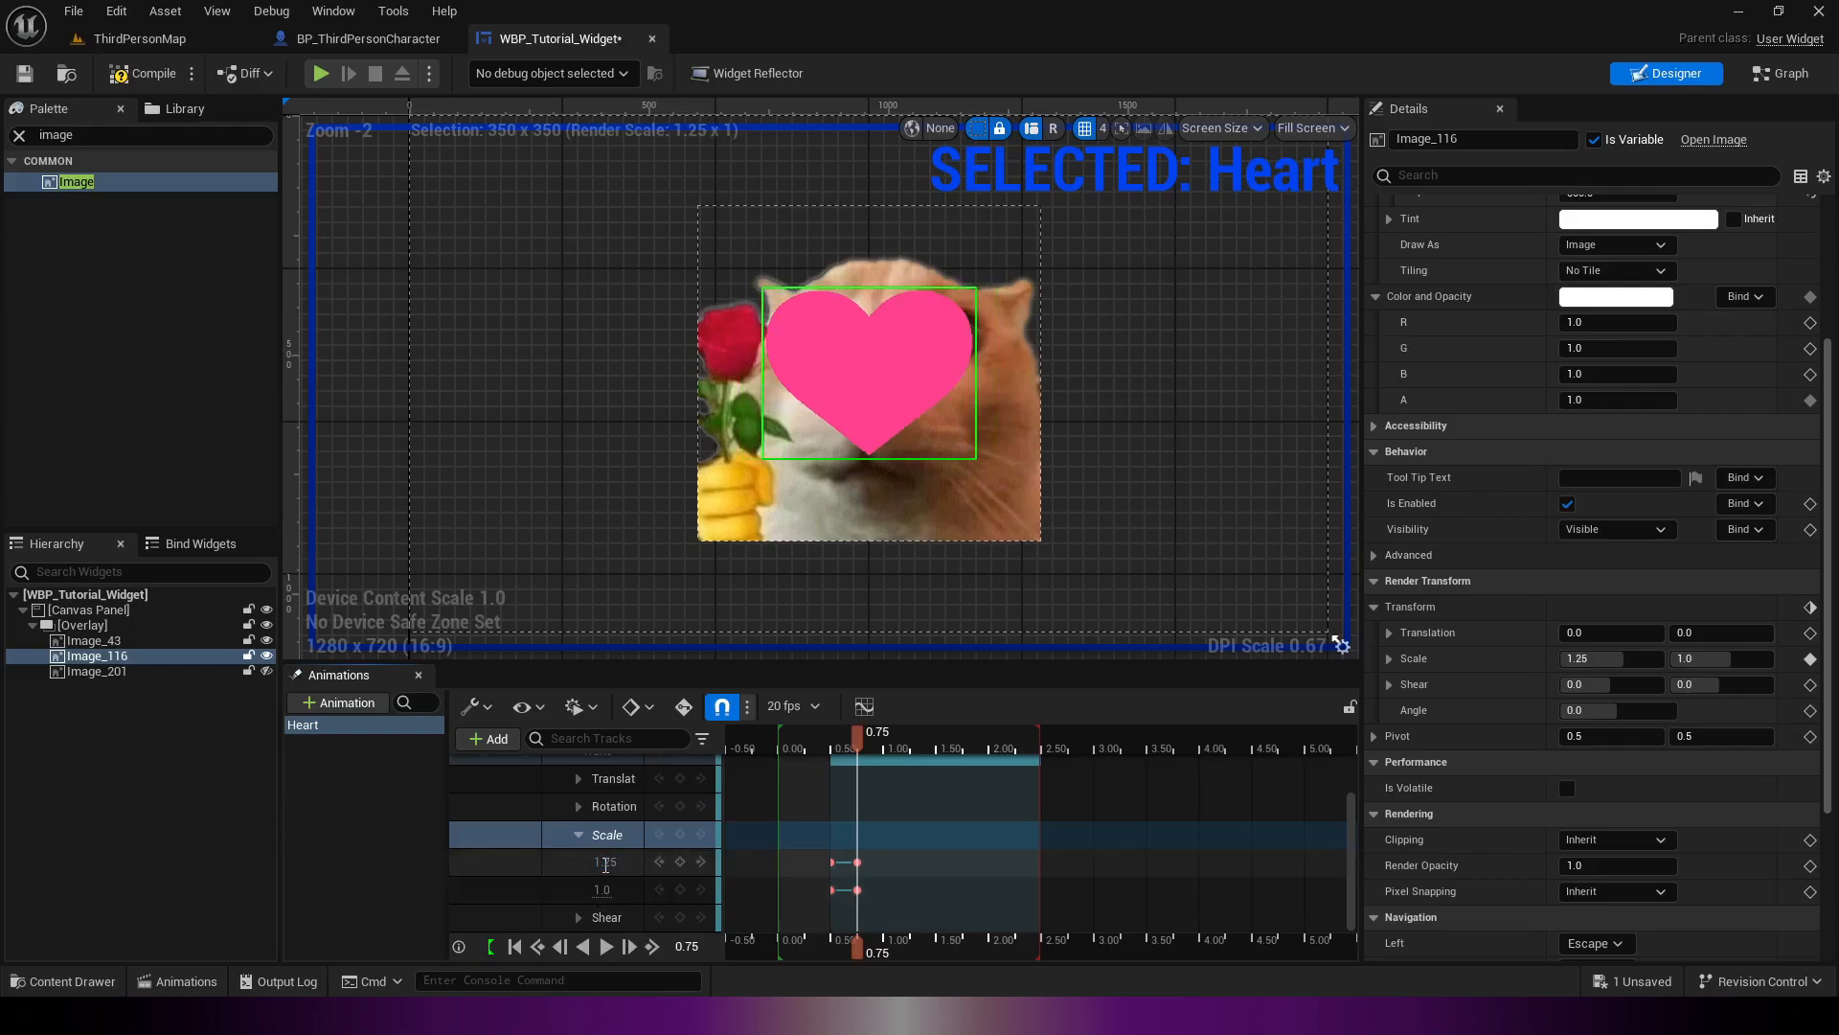
click(609, 889)
text(1.2)
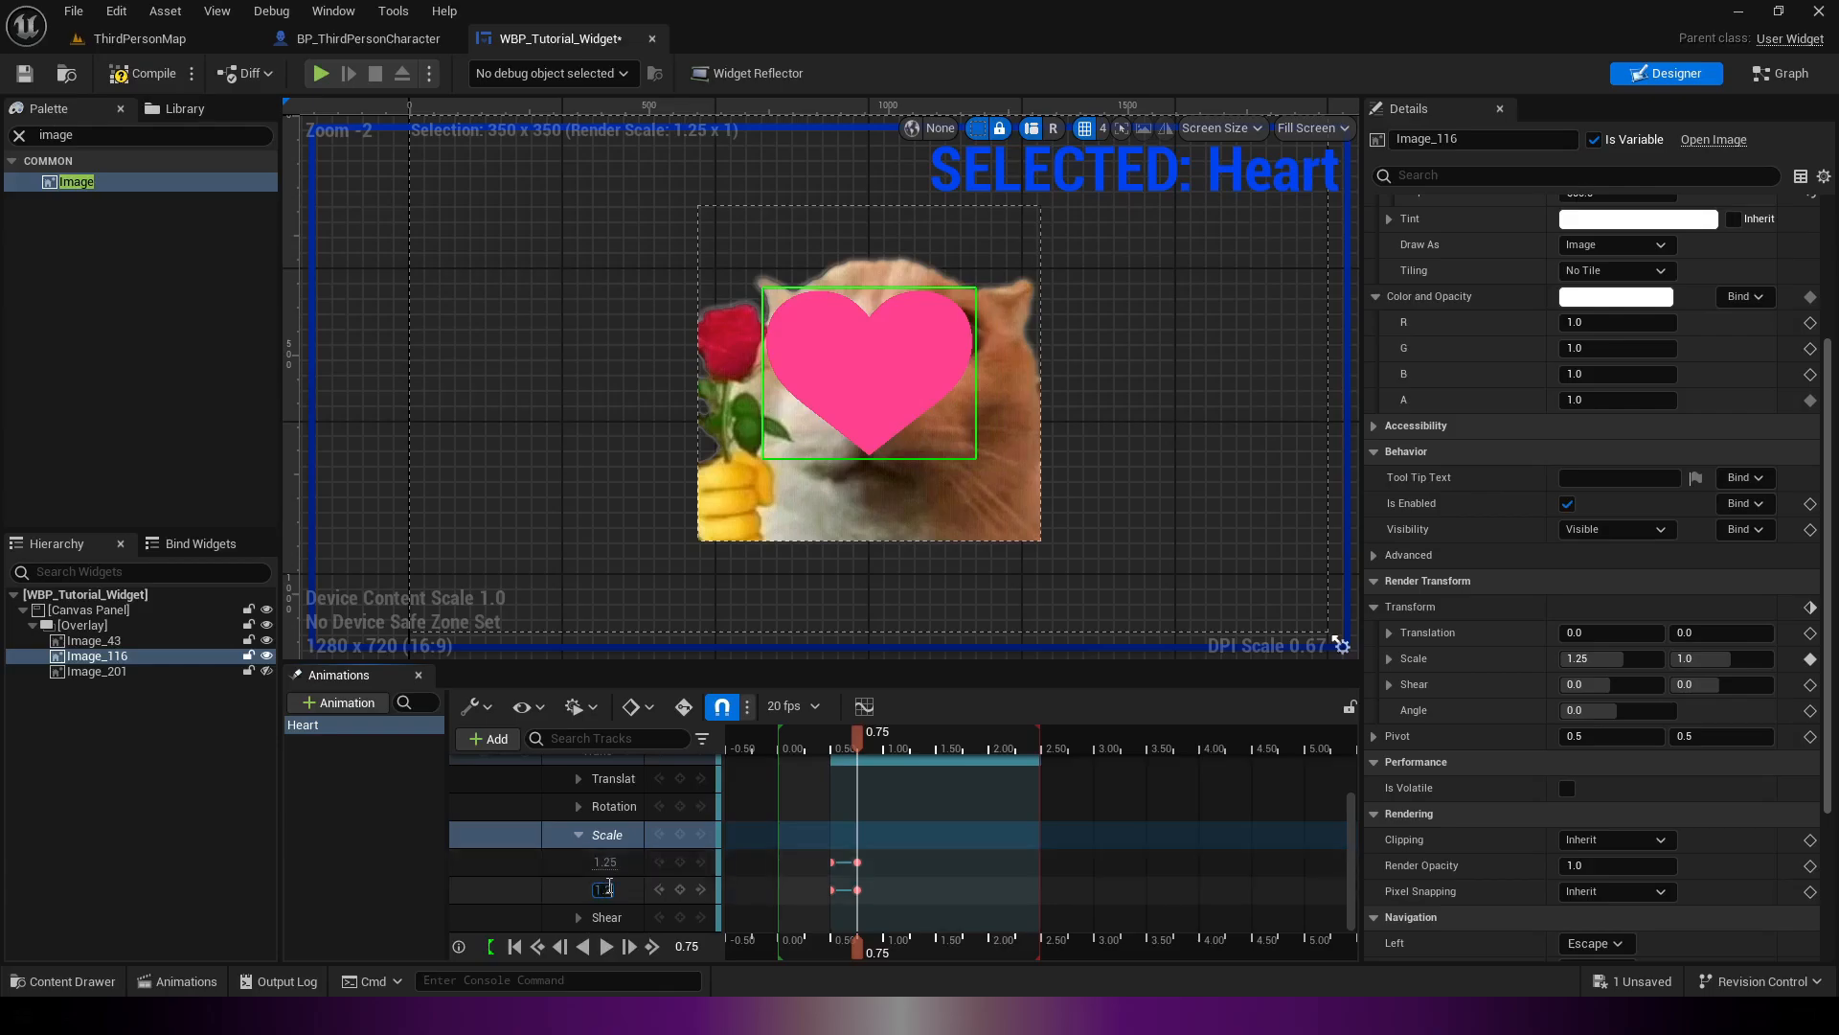
text(5)
key(Return)
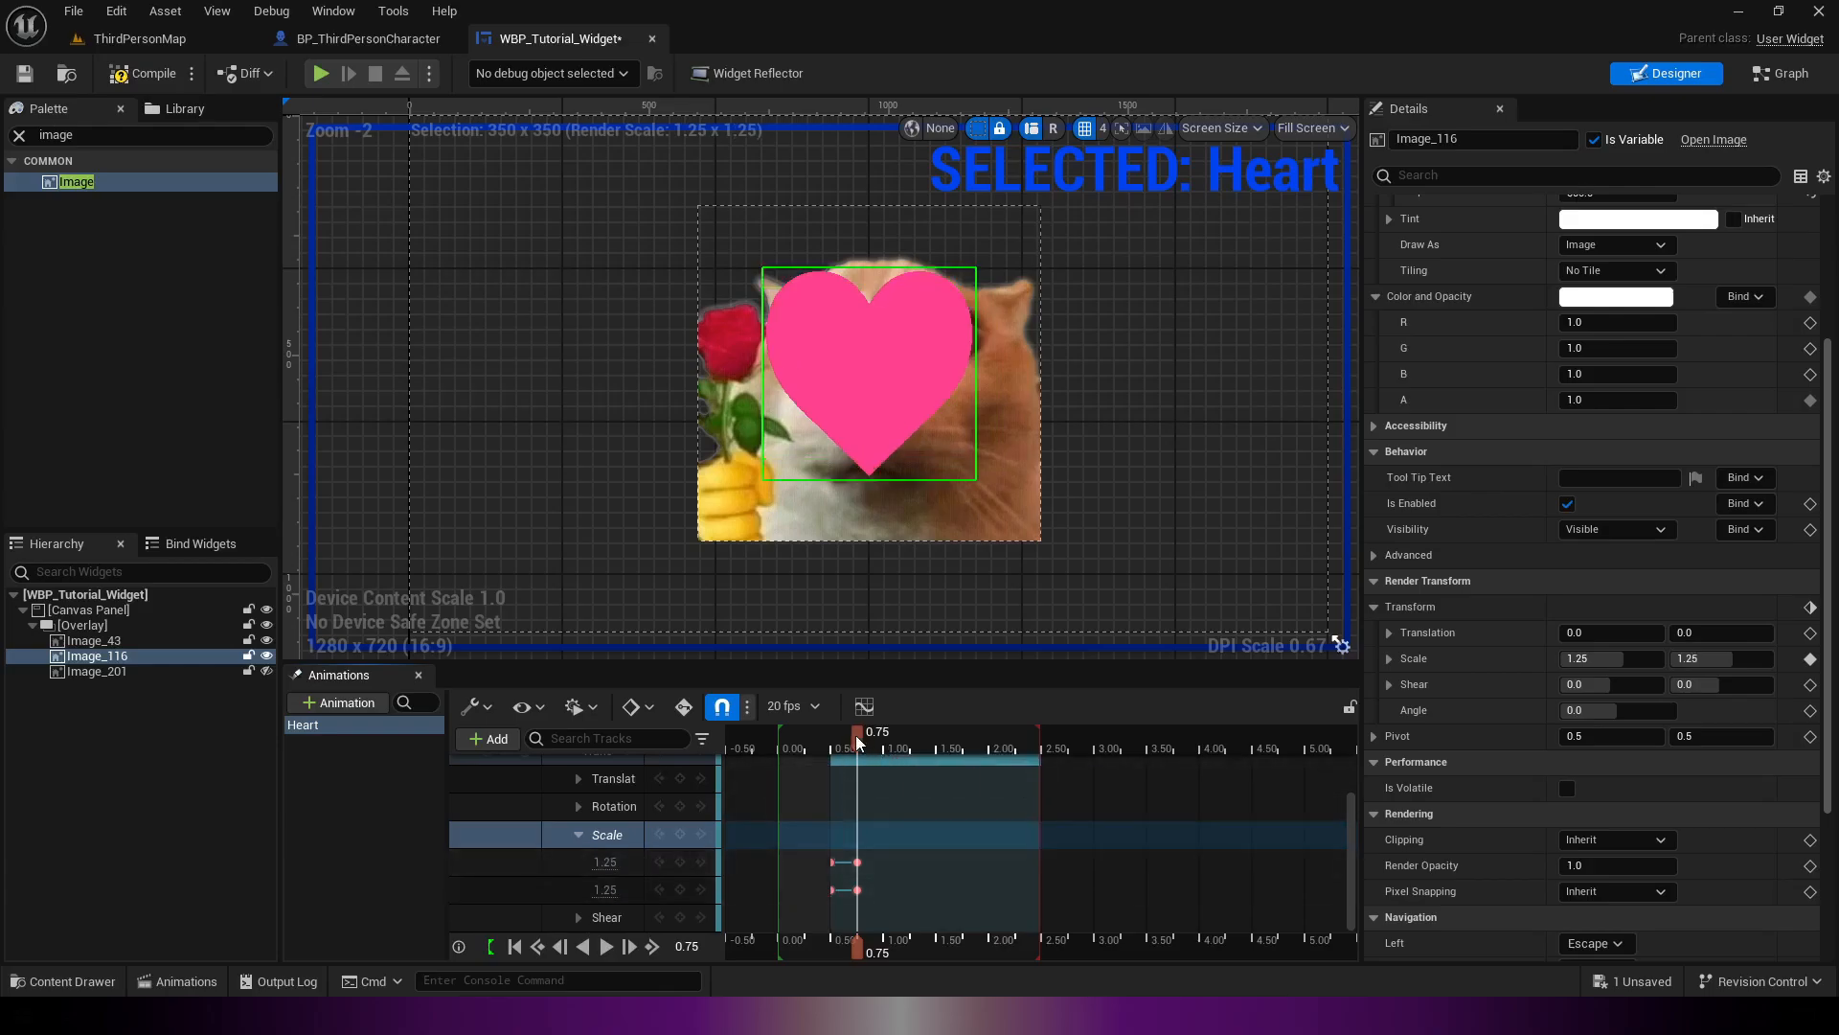
Step: Add a third Scale keyframe at 1.00 seconds and step between the neighbouring Scale keys
mouse_move(854, 733)
mouse_down()
mouse_move(831, 739)
mouse_move(882, 733)
mouse_move(868, 740)
mouse_up()
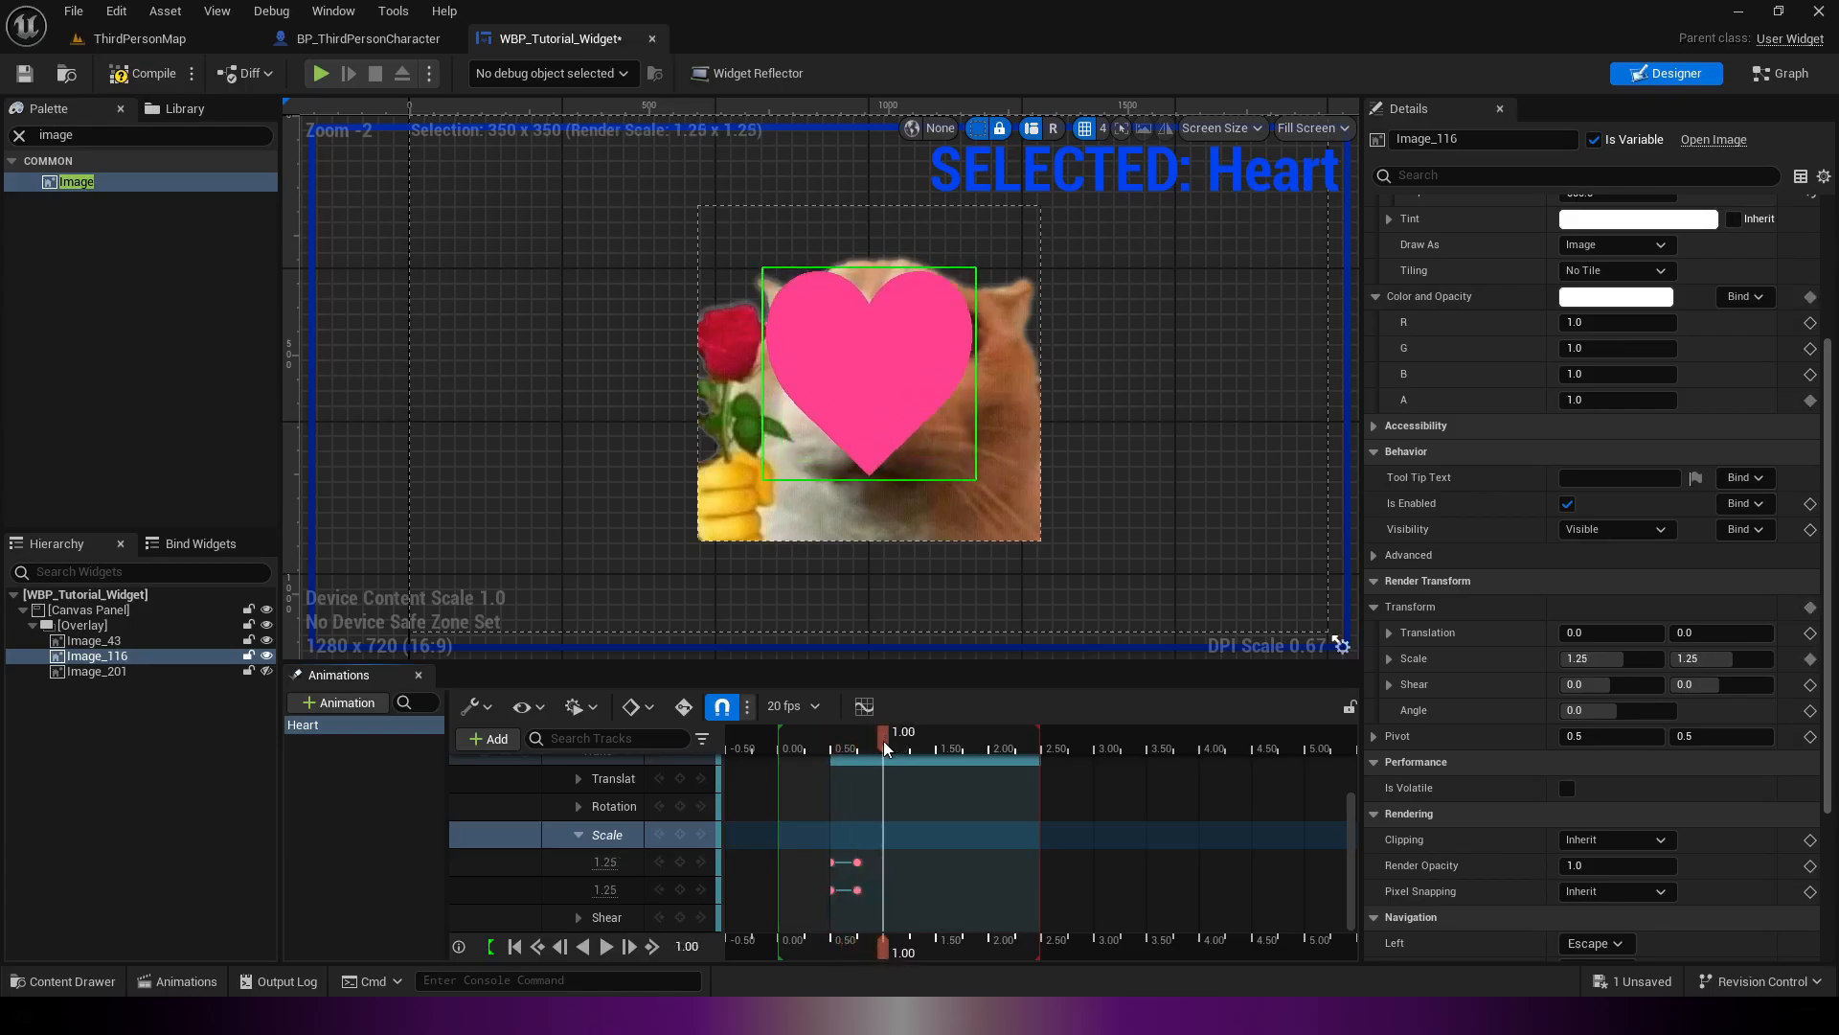
click(680, 834)
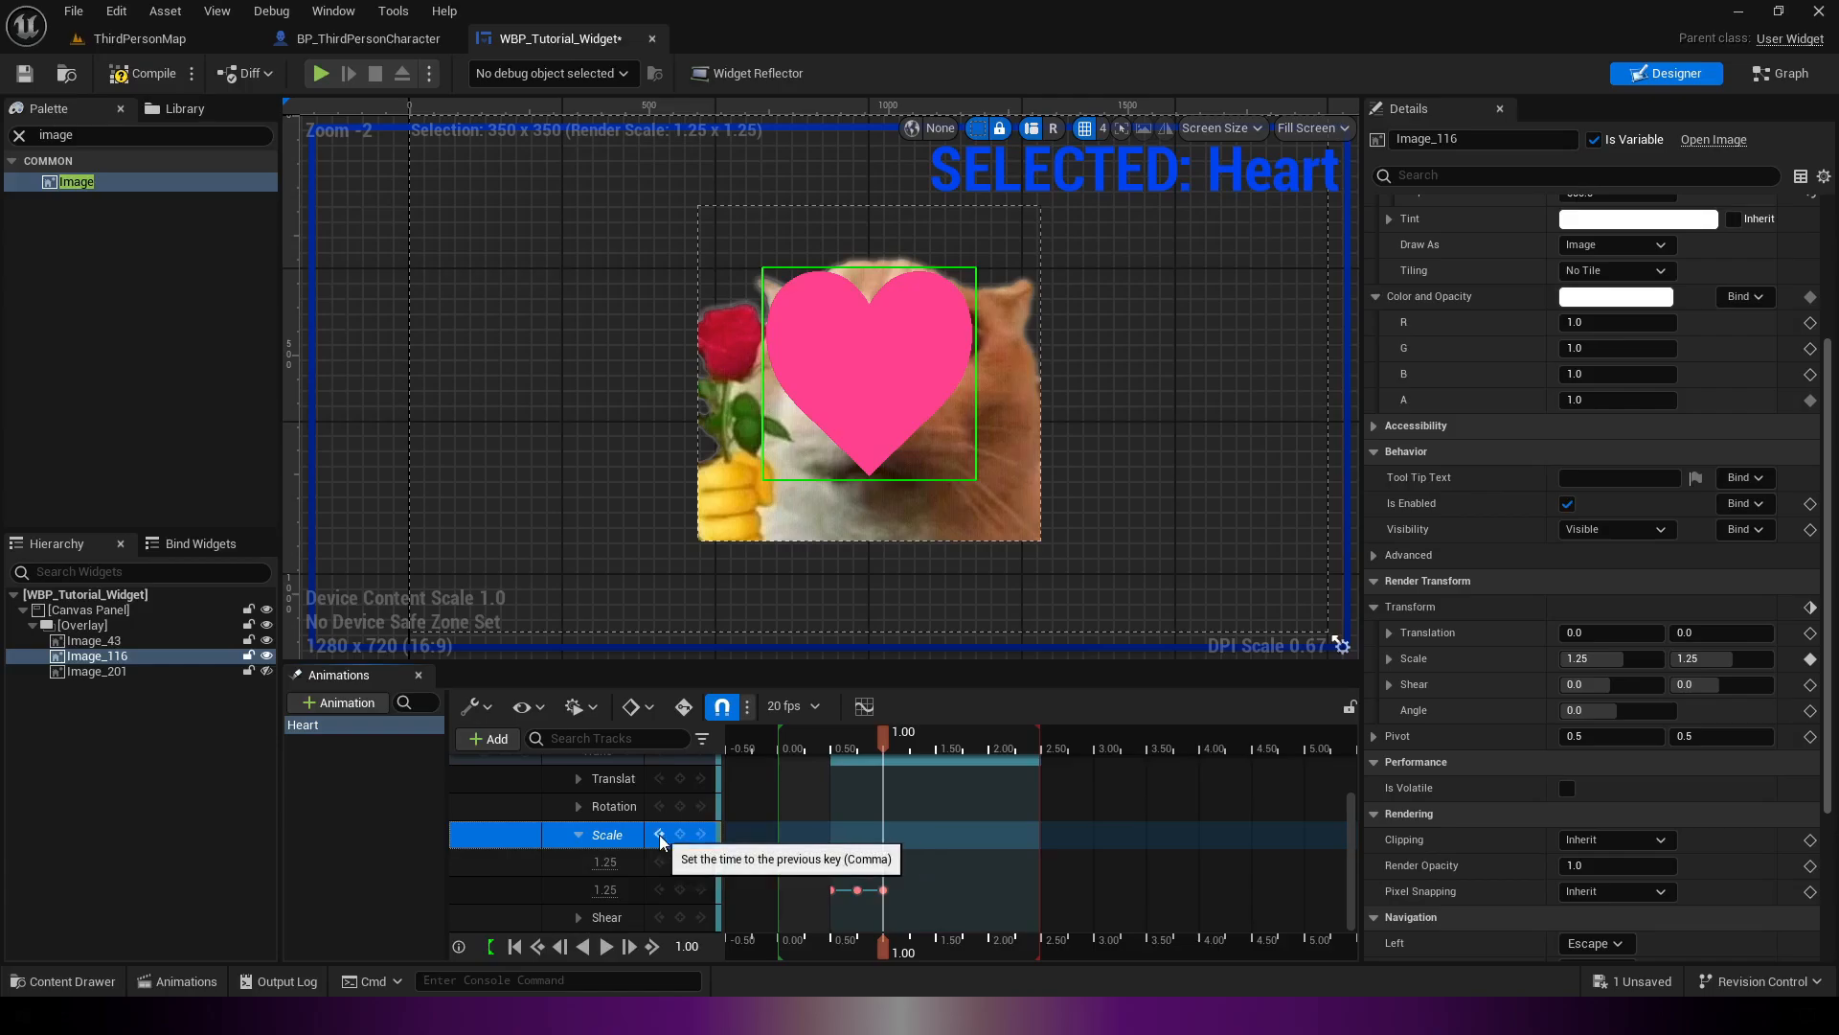
click(659, 836)
click(659, 836)
click(702, 834)
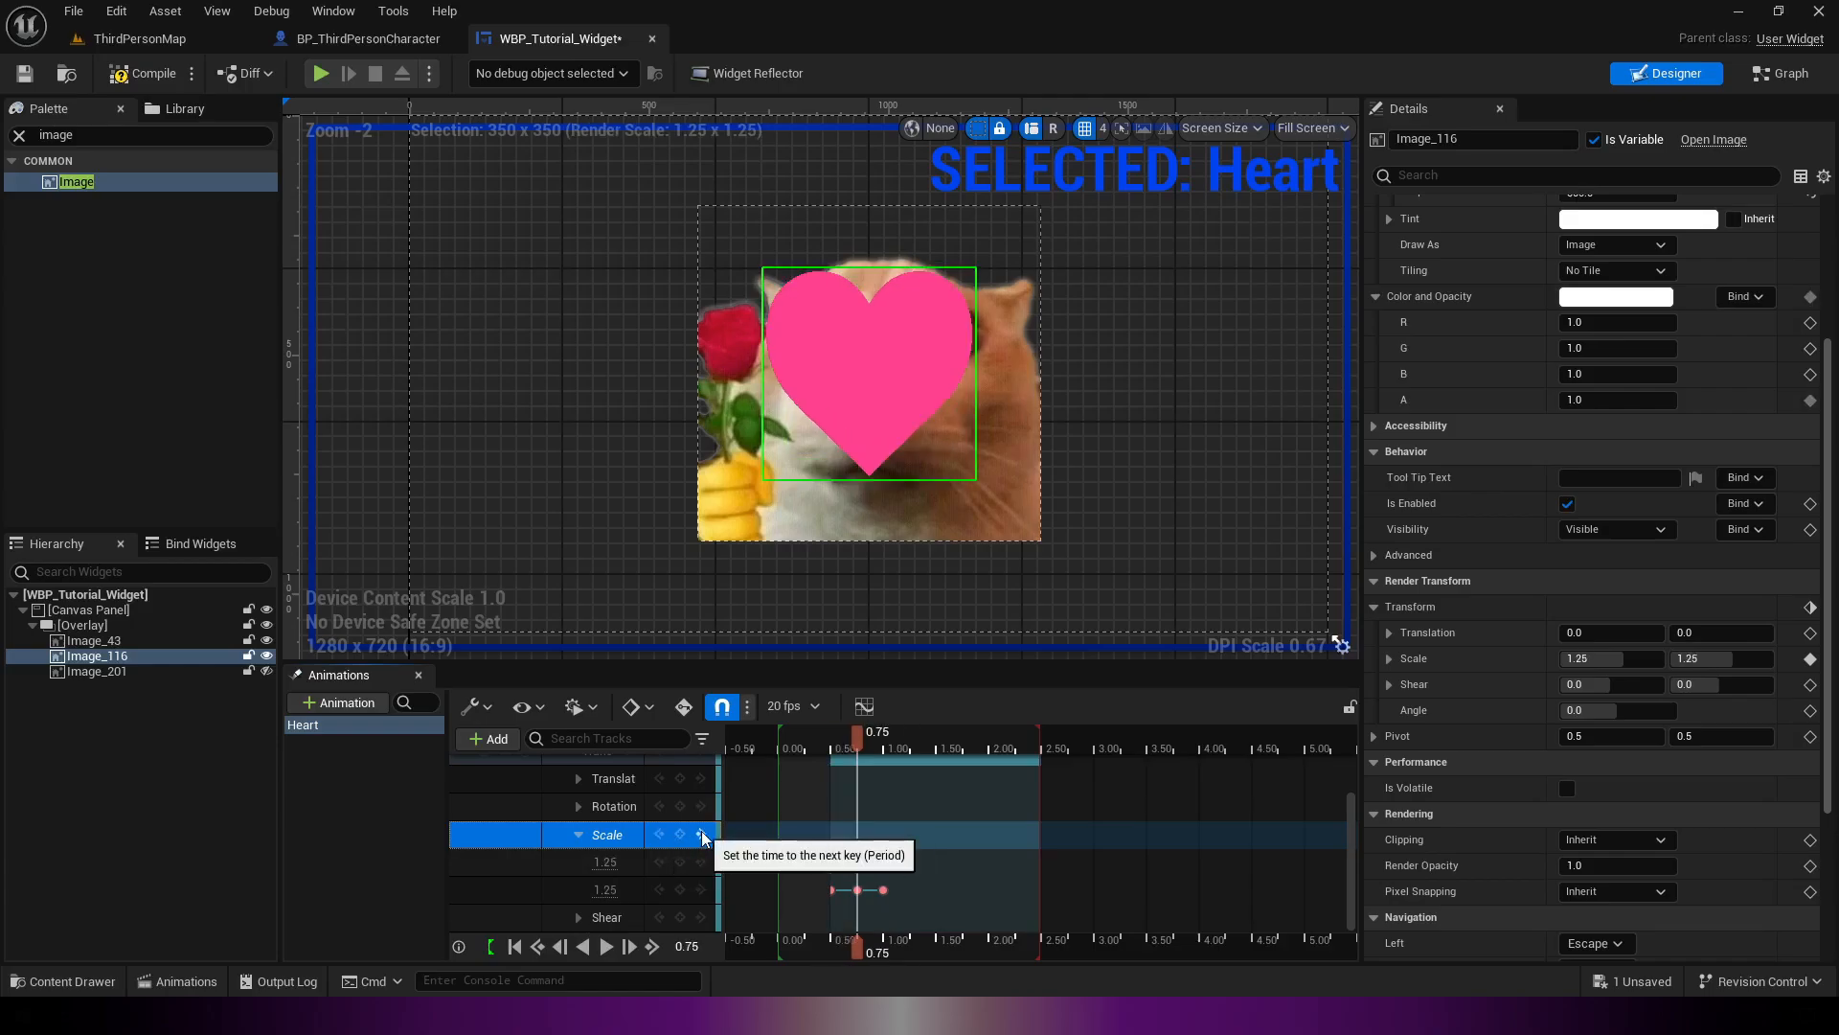
Step: Set the X and Y scale at 1.00 seconds to 1
click(611, 861)
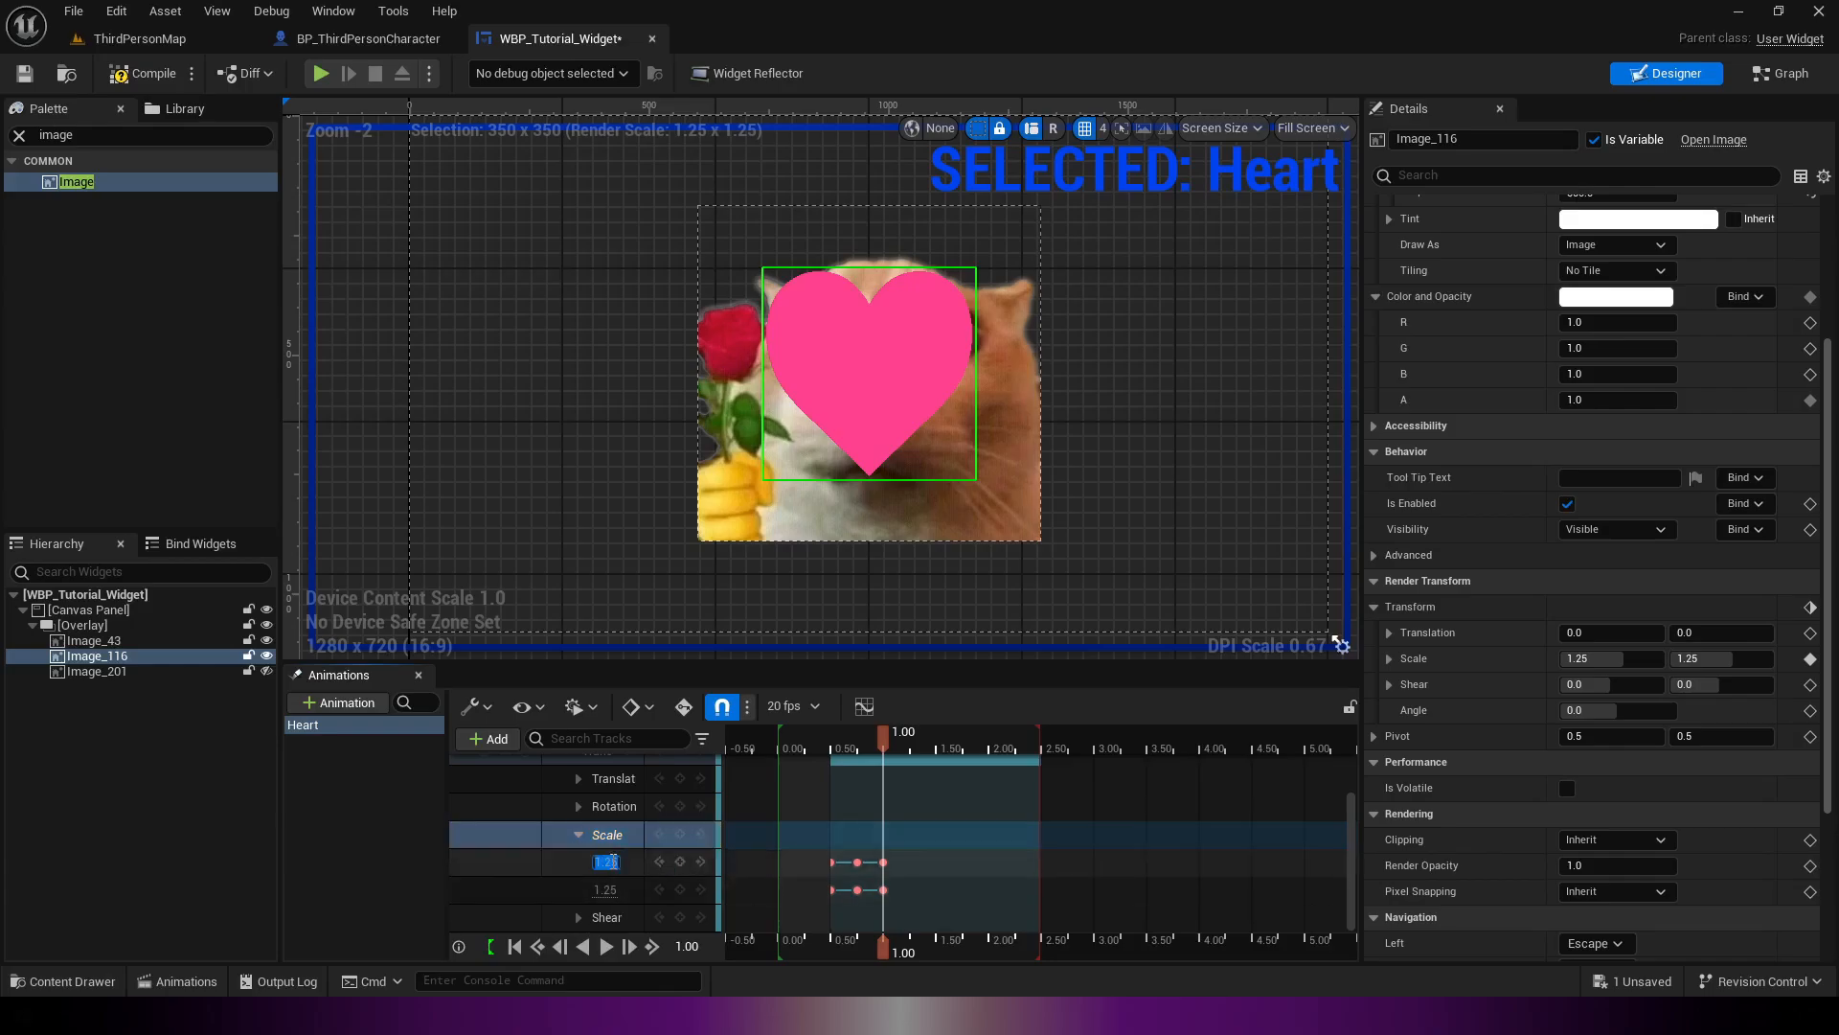
text(1)
key(Return)
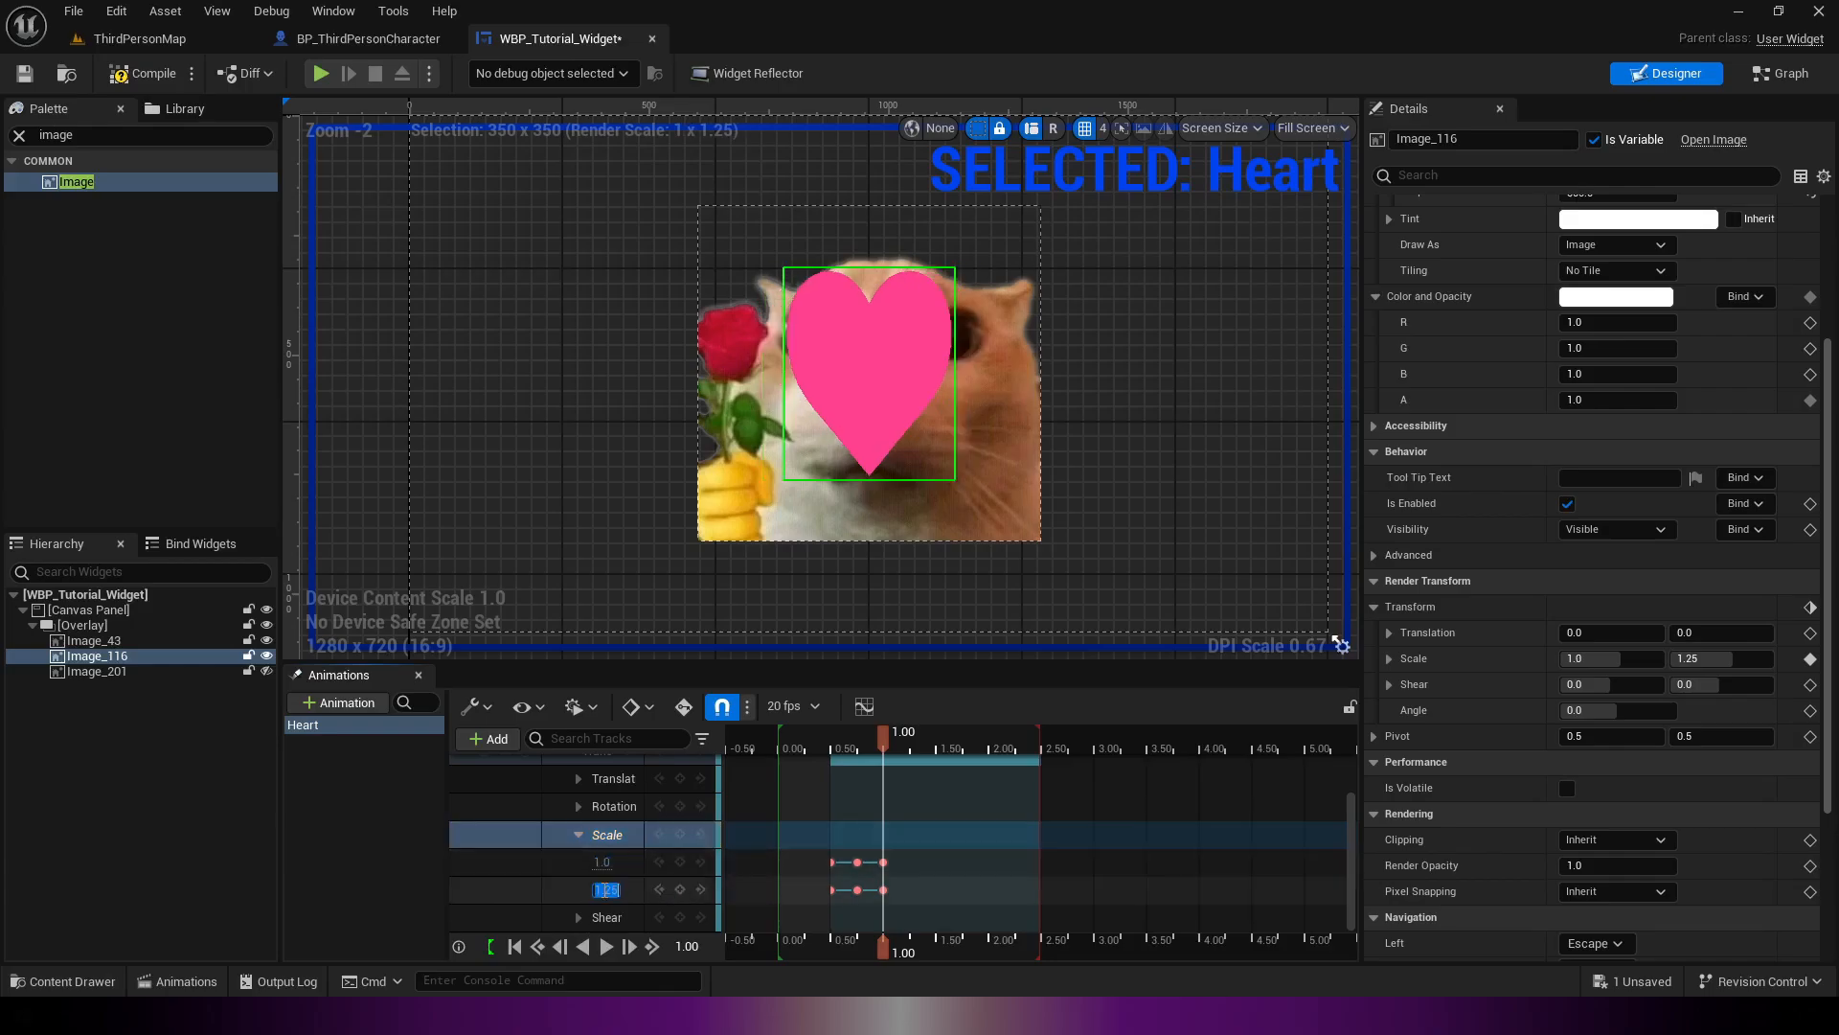
text(1)
key(Return)
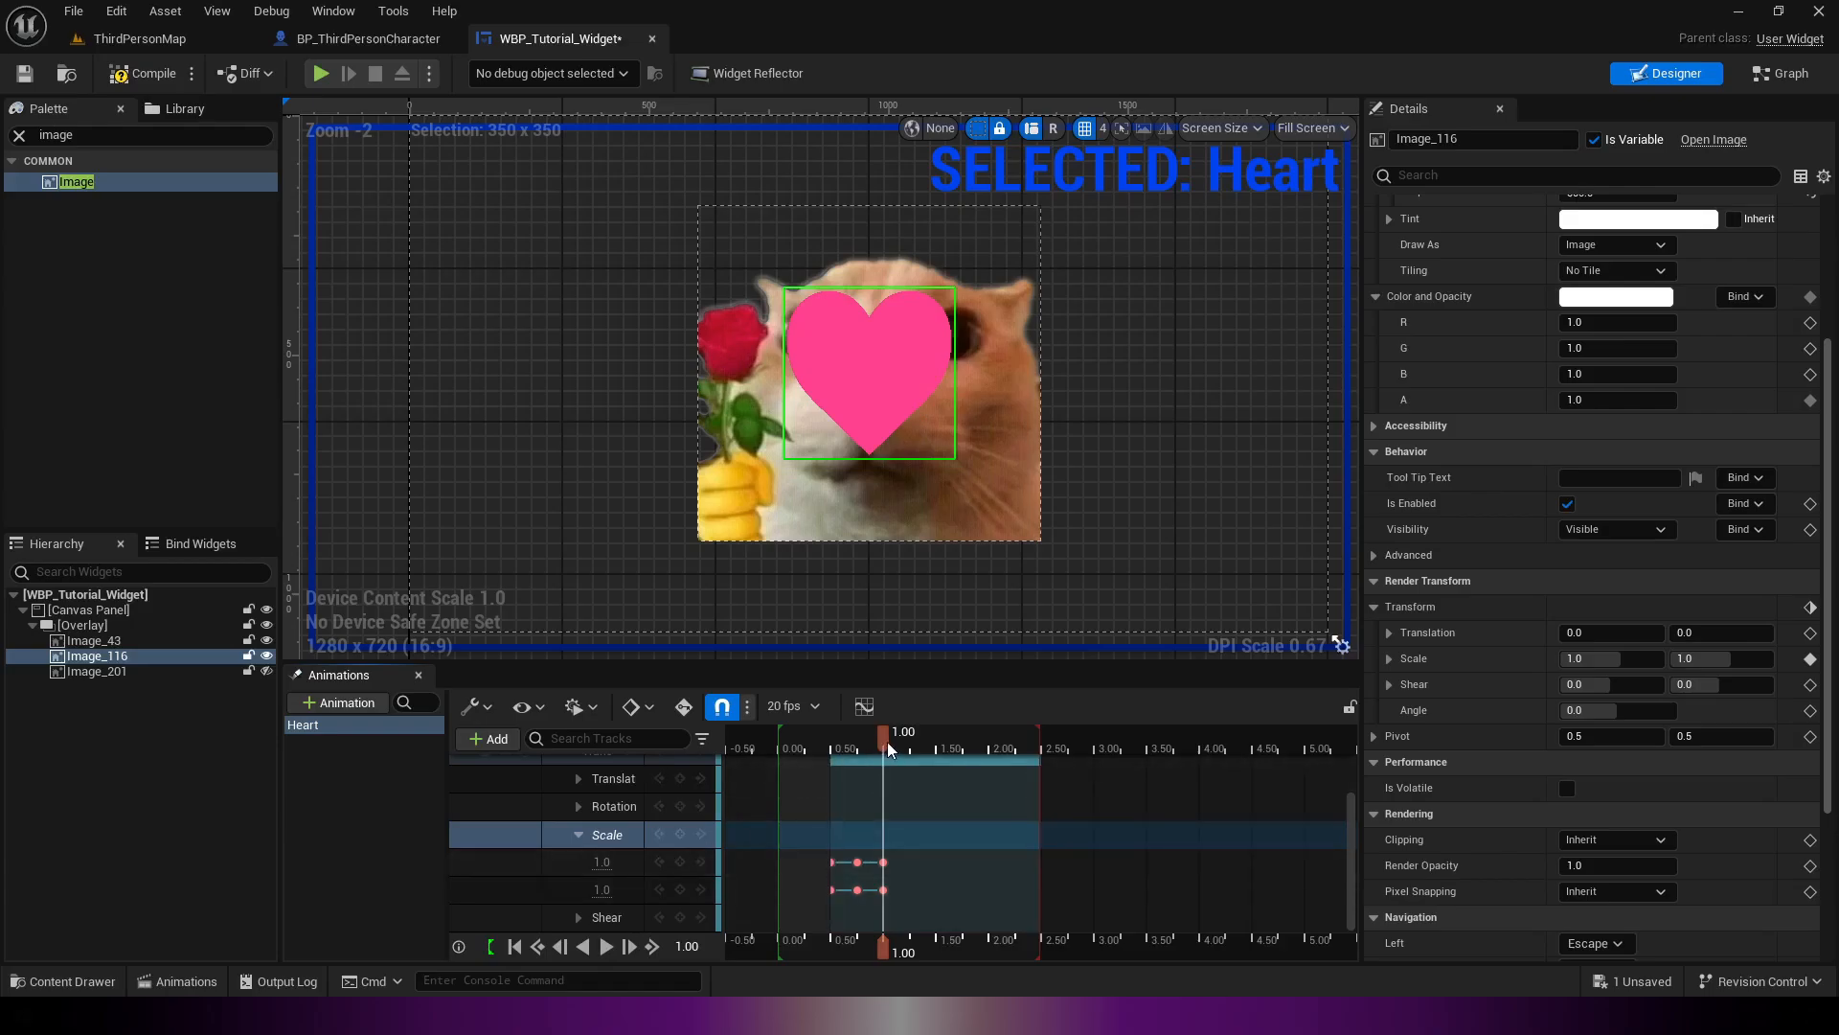
Step: Preview the first heart's fade-in and scale pulse from the start of the animation
drag(886, 740, 770, 745)
key(space)
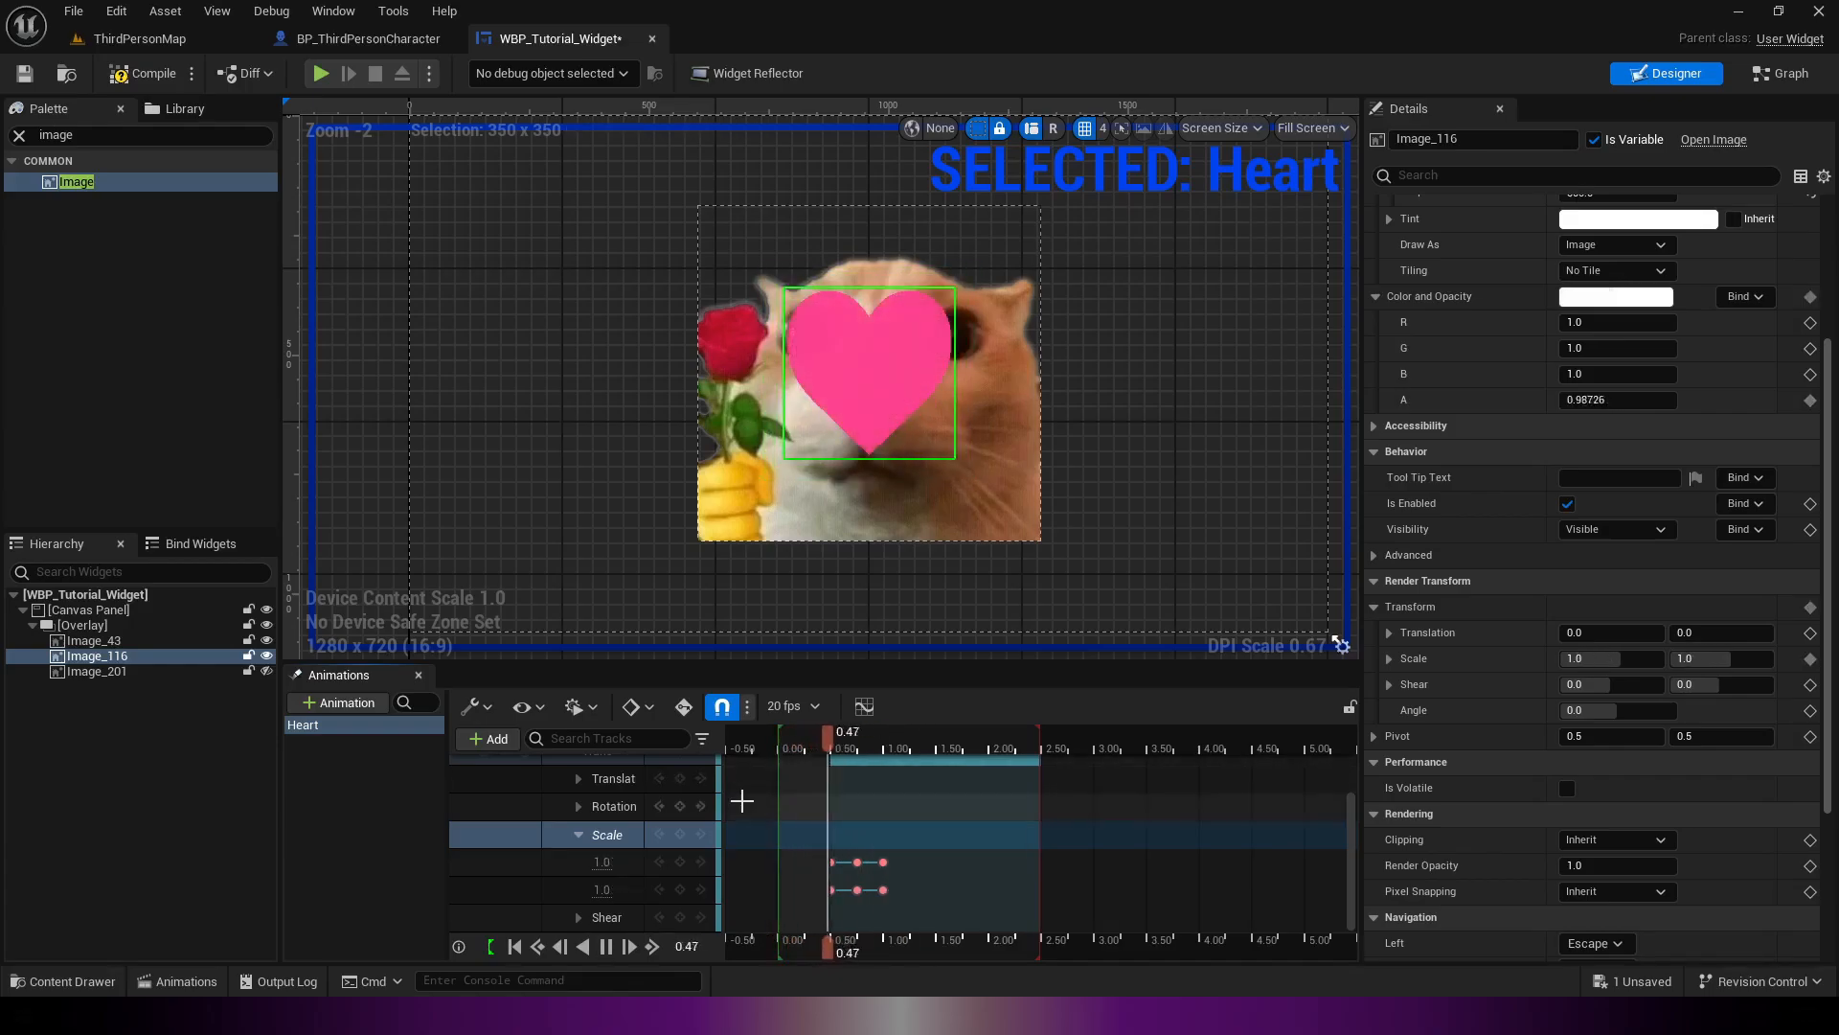
key(space)
Step: Collapse the Transform track, expand the color channels and add an alpha keyframe at 2.00 seconds
scroll(867, 809, up, 3)
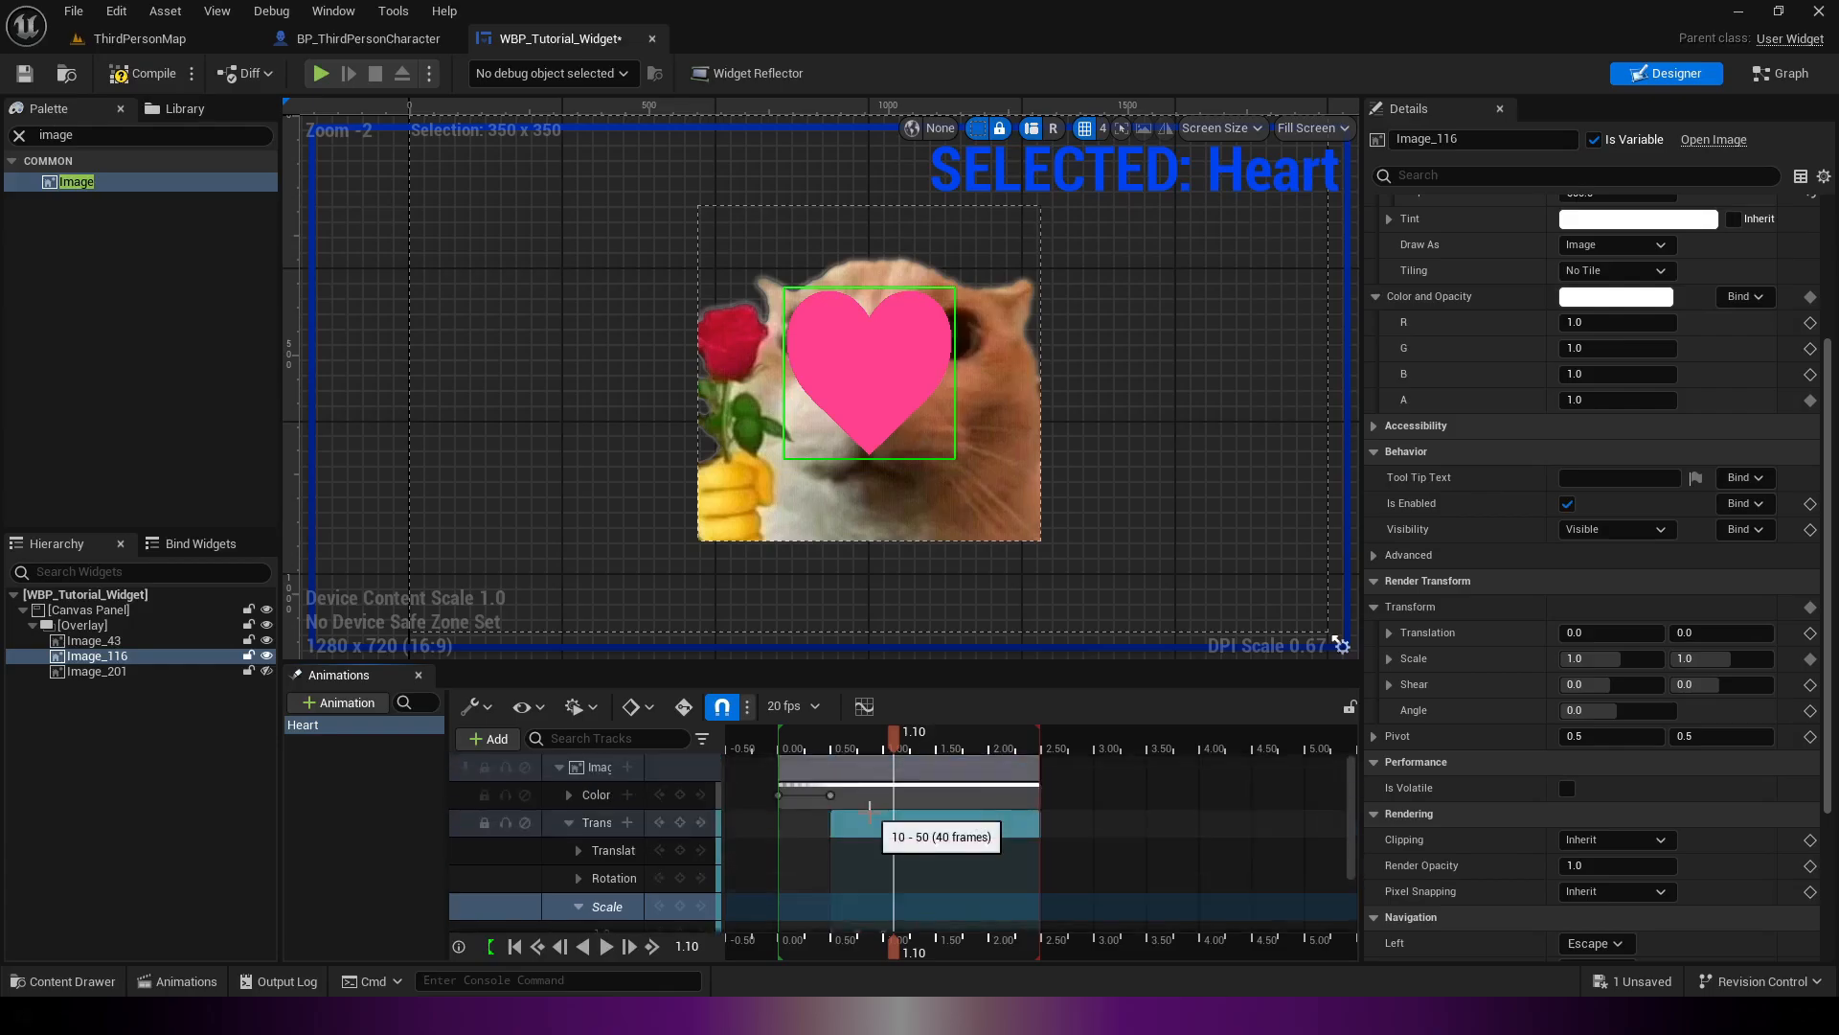
scroll(911, 828, down, 2)
mouse_move(905, 747)
mouse_down()
mouse_move(875, 739)
mouse_move(898, 749)
mouse_up()
scroll(911, 827, up, 1)
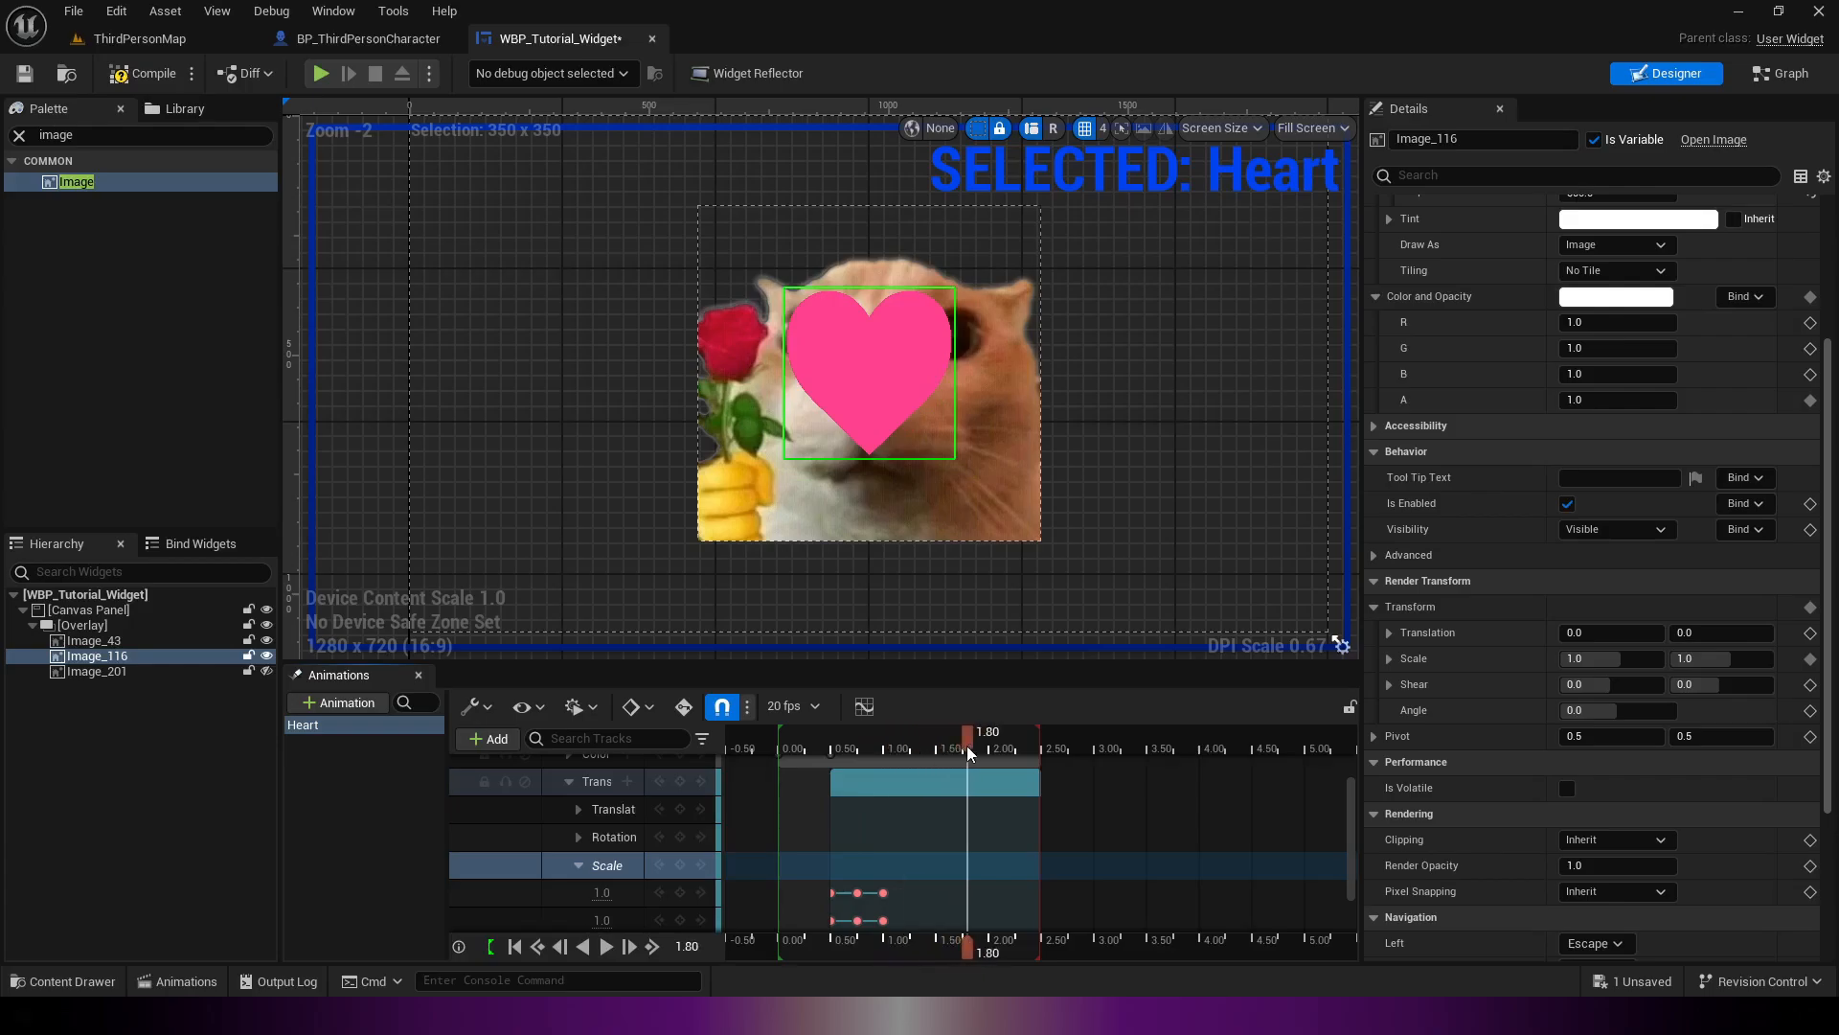
scroll(977, 766, up, 2)
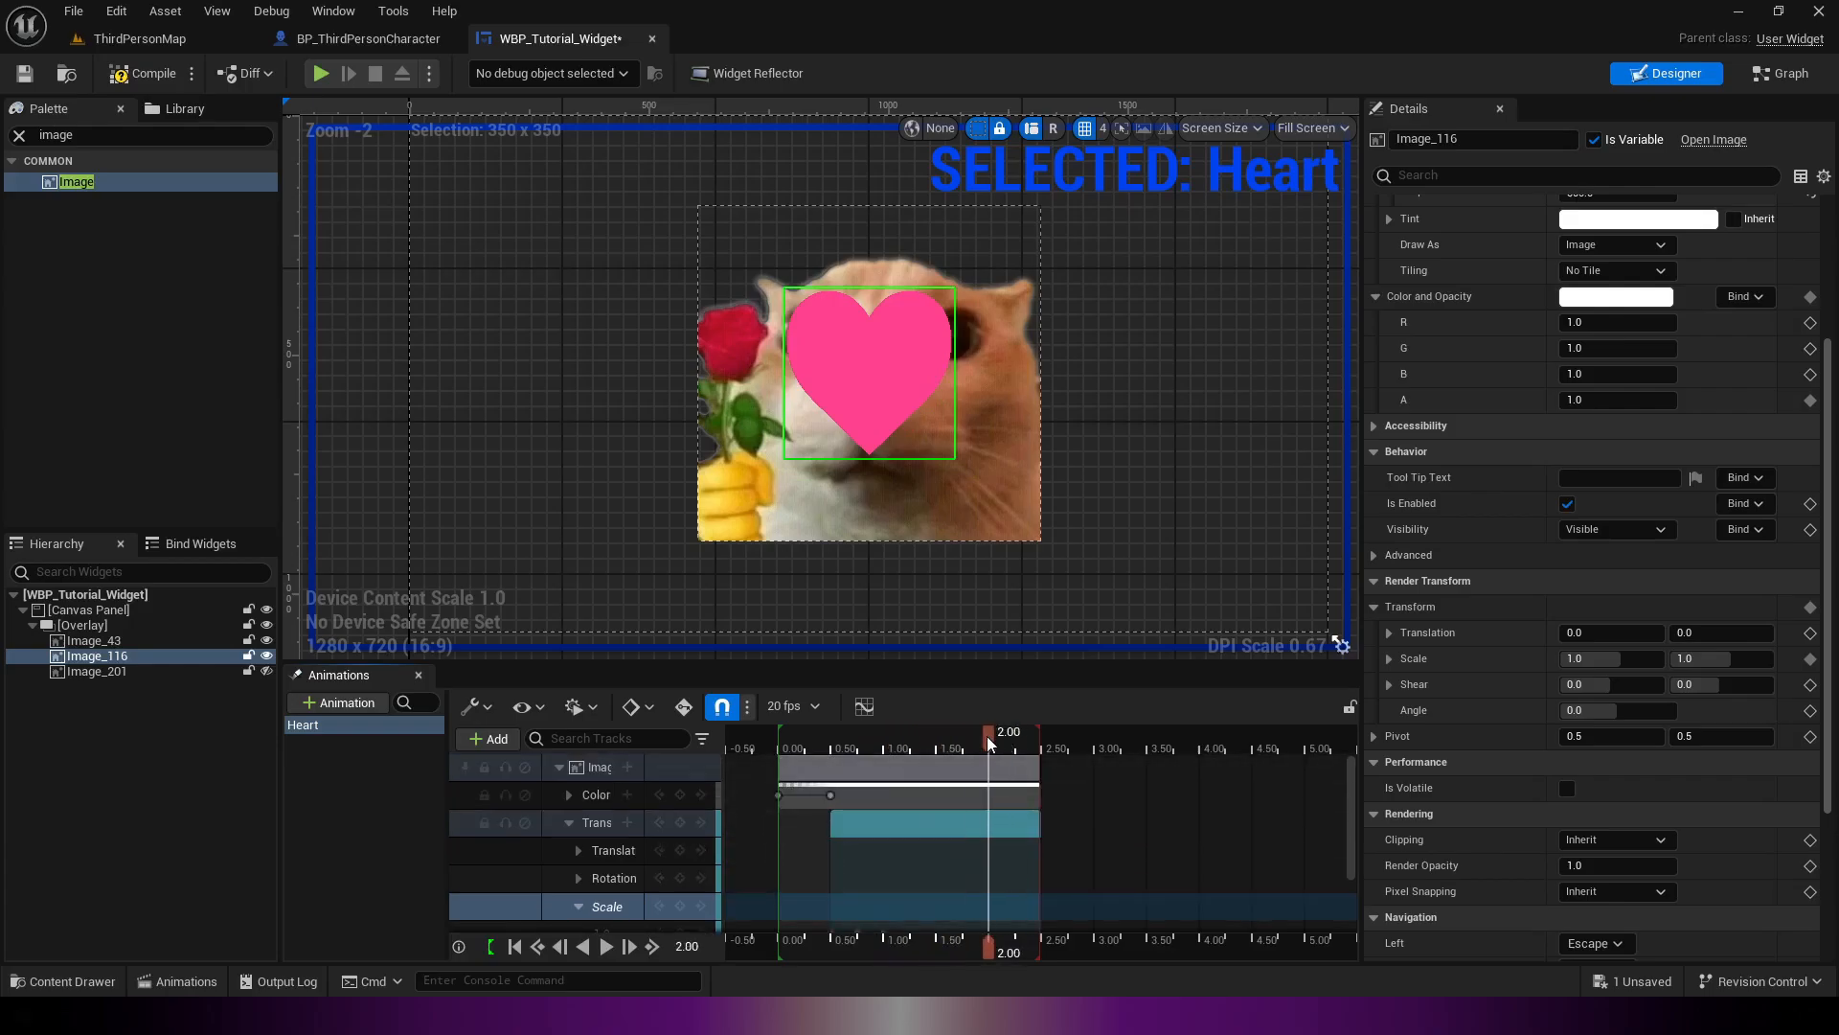
mouse_move(987, 736)
mouse_down()
mouse_move(1044, 745)
mouse_move(990, 749)
mouse_up()
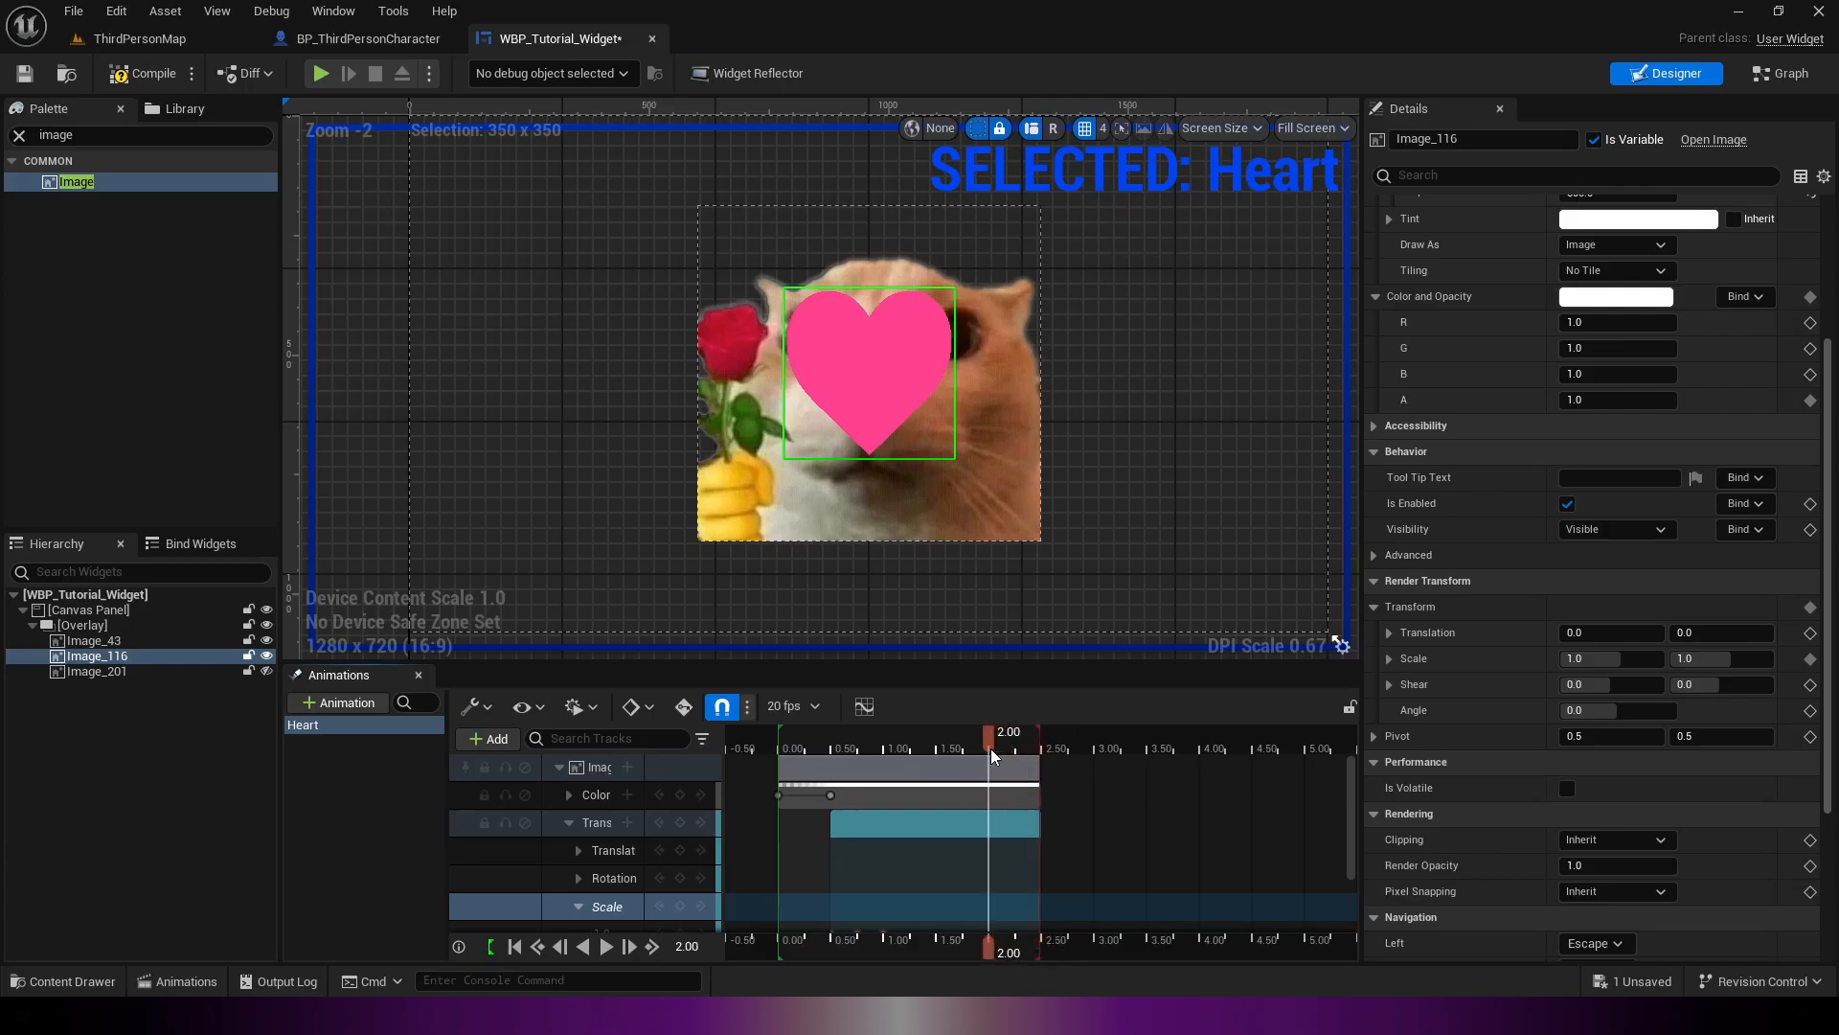
click(568, 826)
click(567, 826)
click(569, 795)
scroll(585, 862, down, 1)
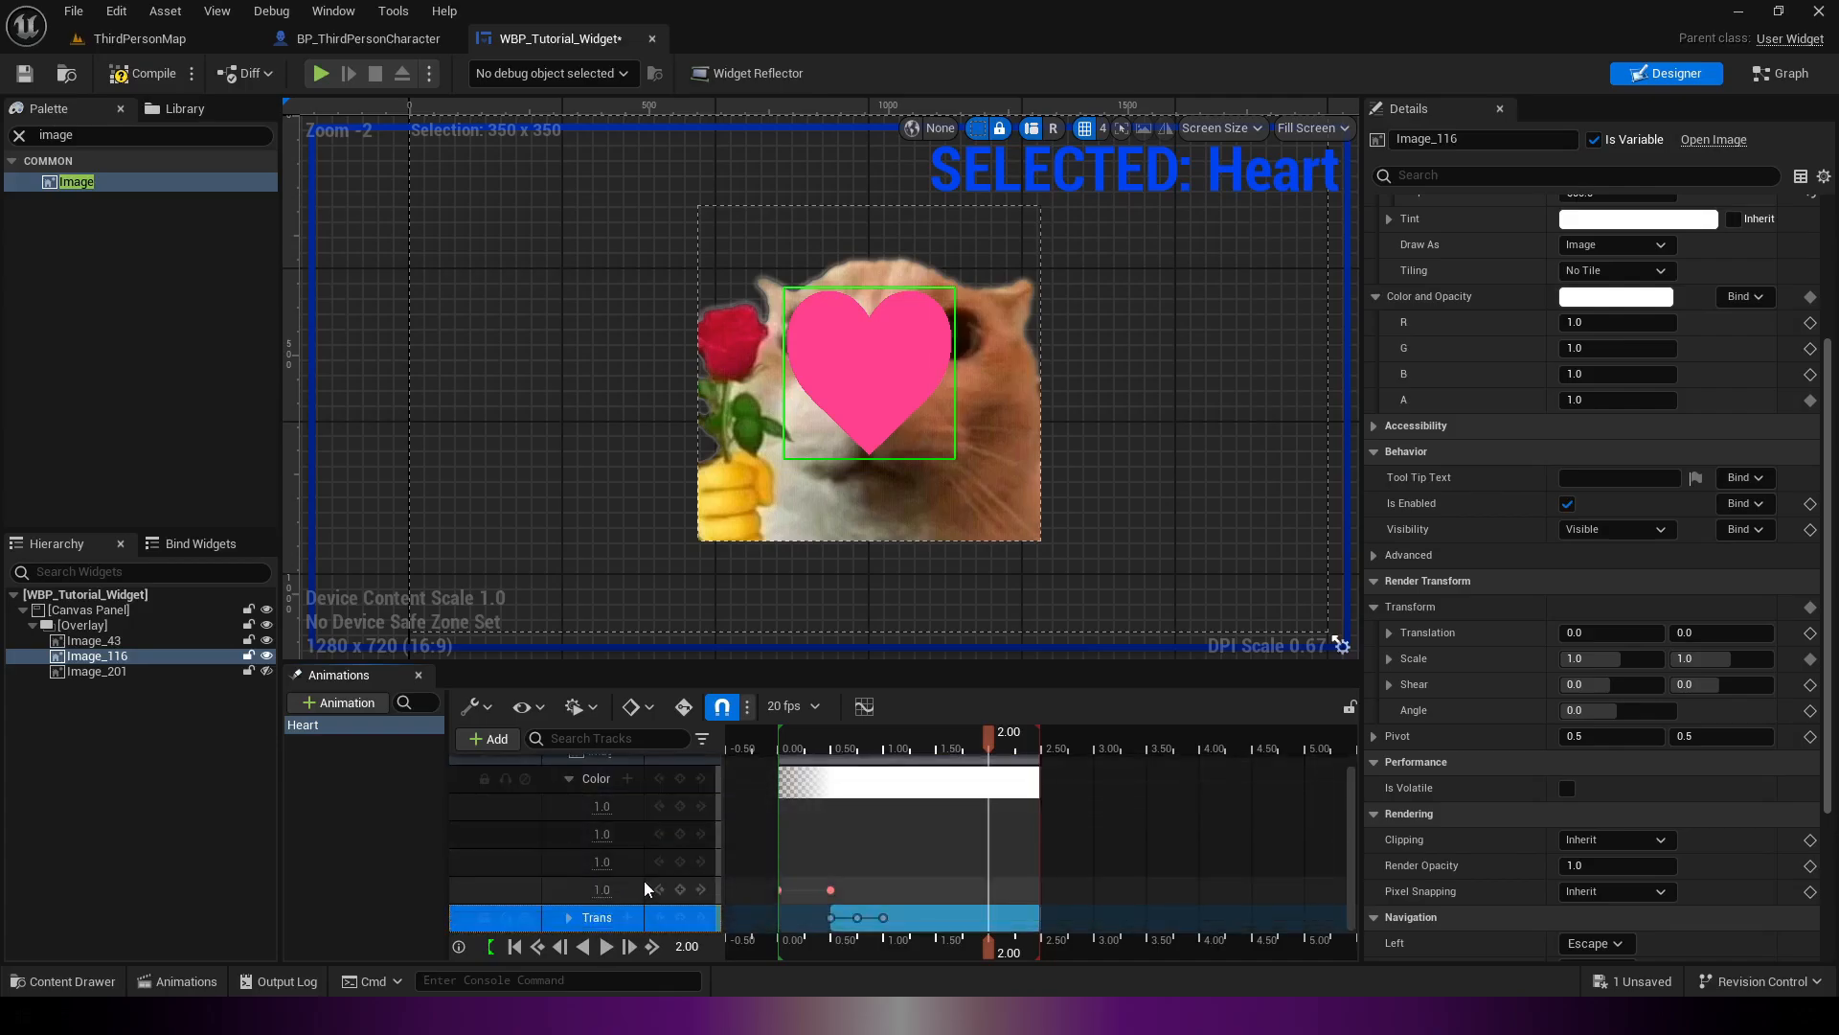
click(680, 889)
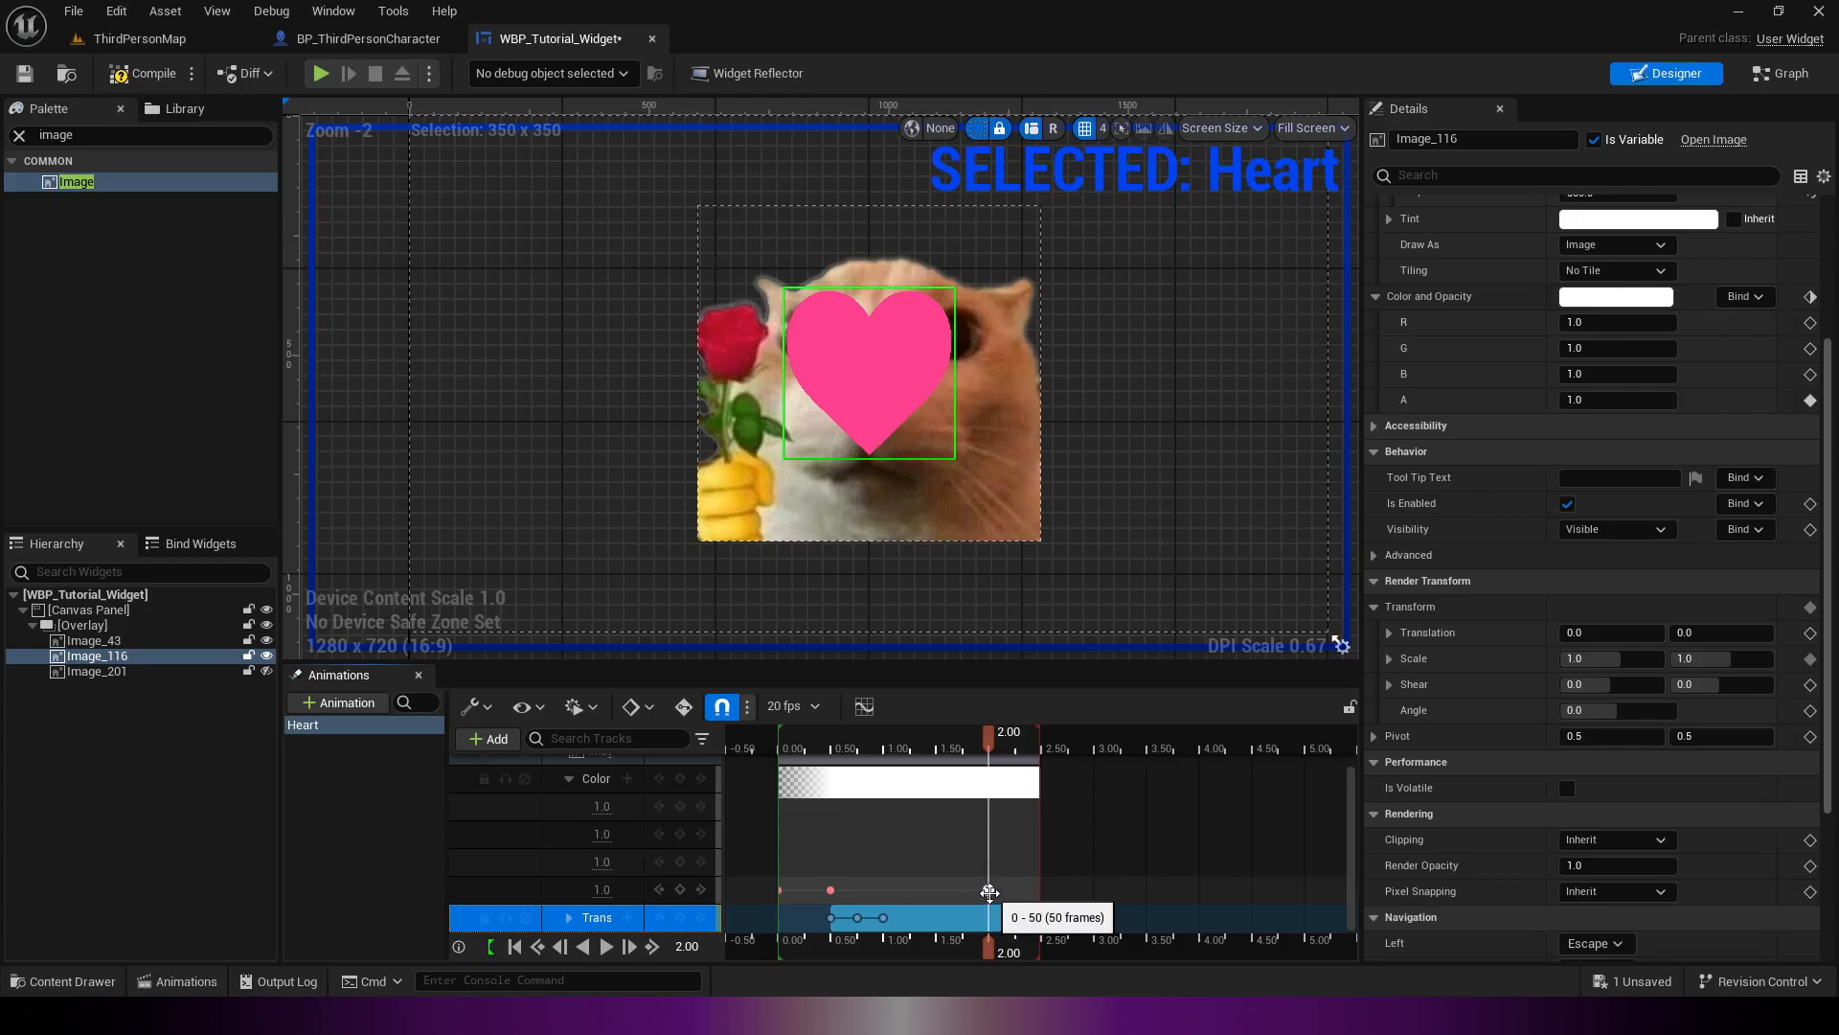
Step: Add an alpha keyframe at 2.50 seconds and try to set its value to 0
drag(987, 743, 1043, 739)
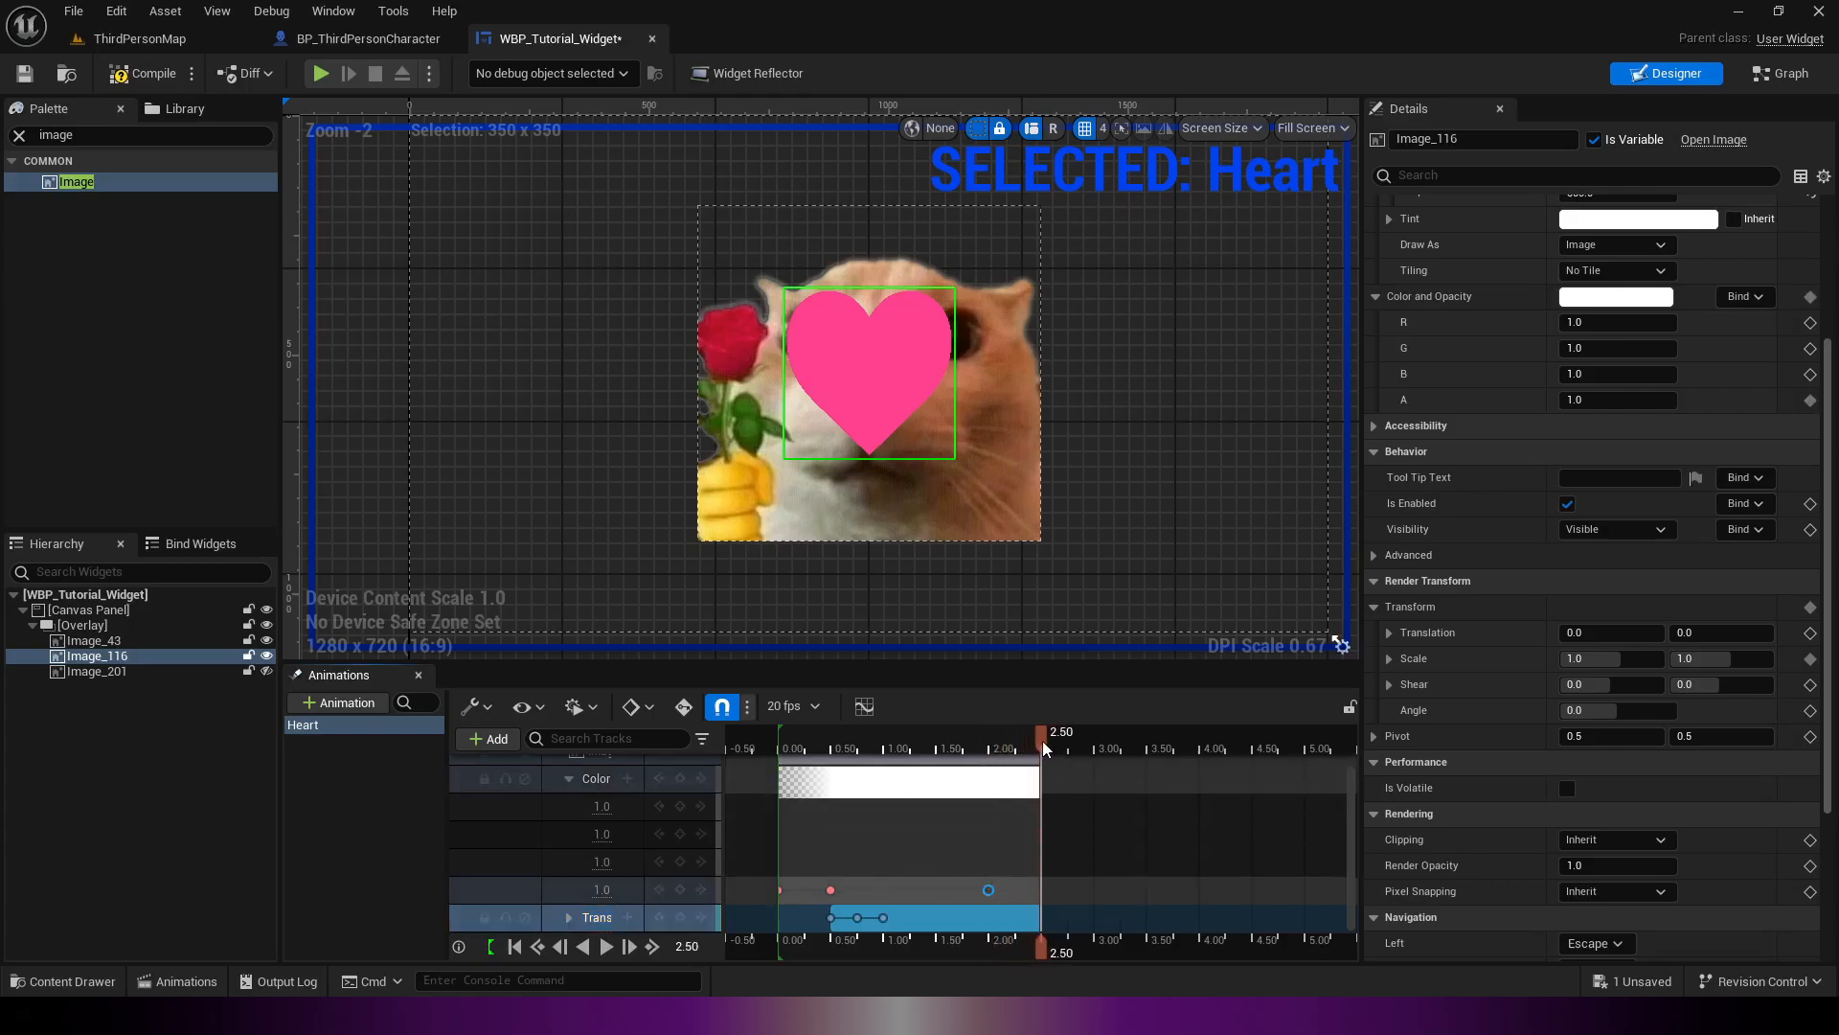
click(680, 889)
click(603, 890)
text(0)
key(Return)
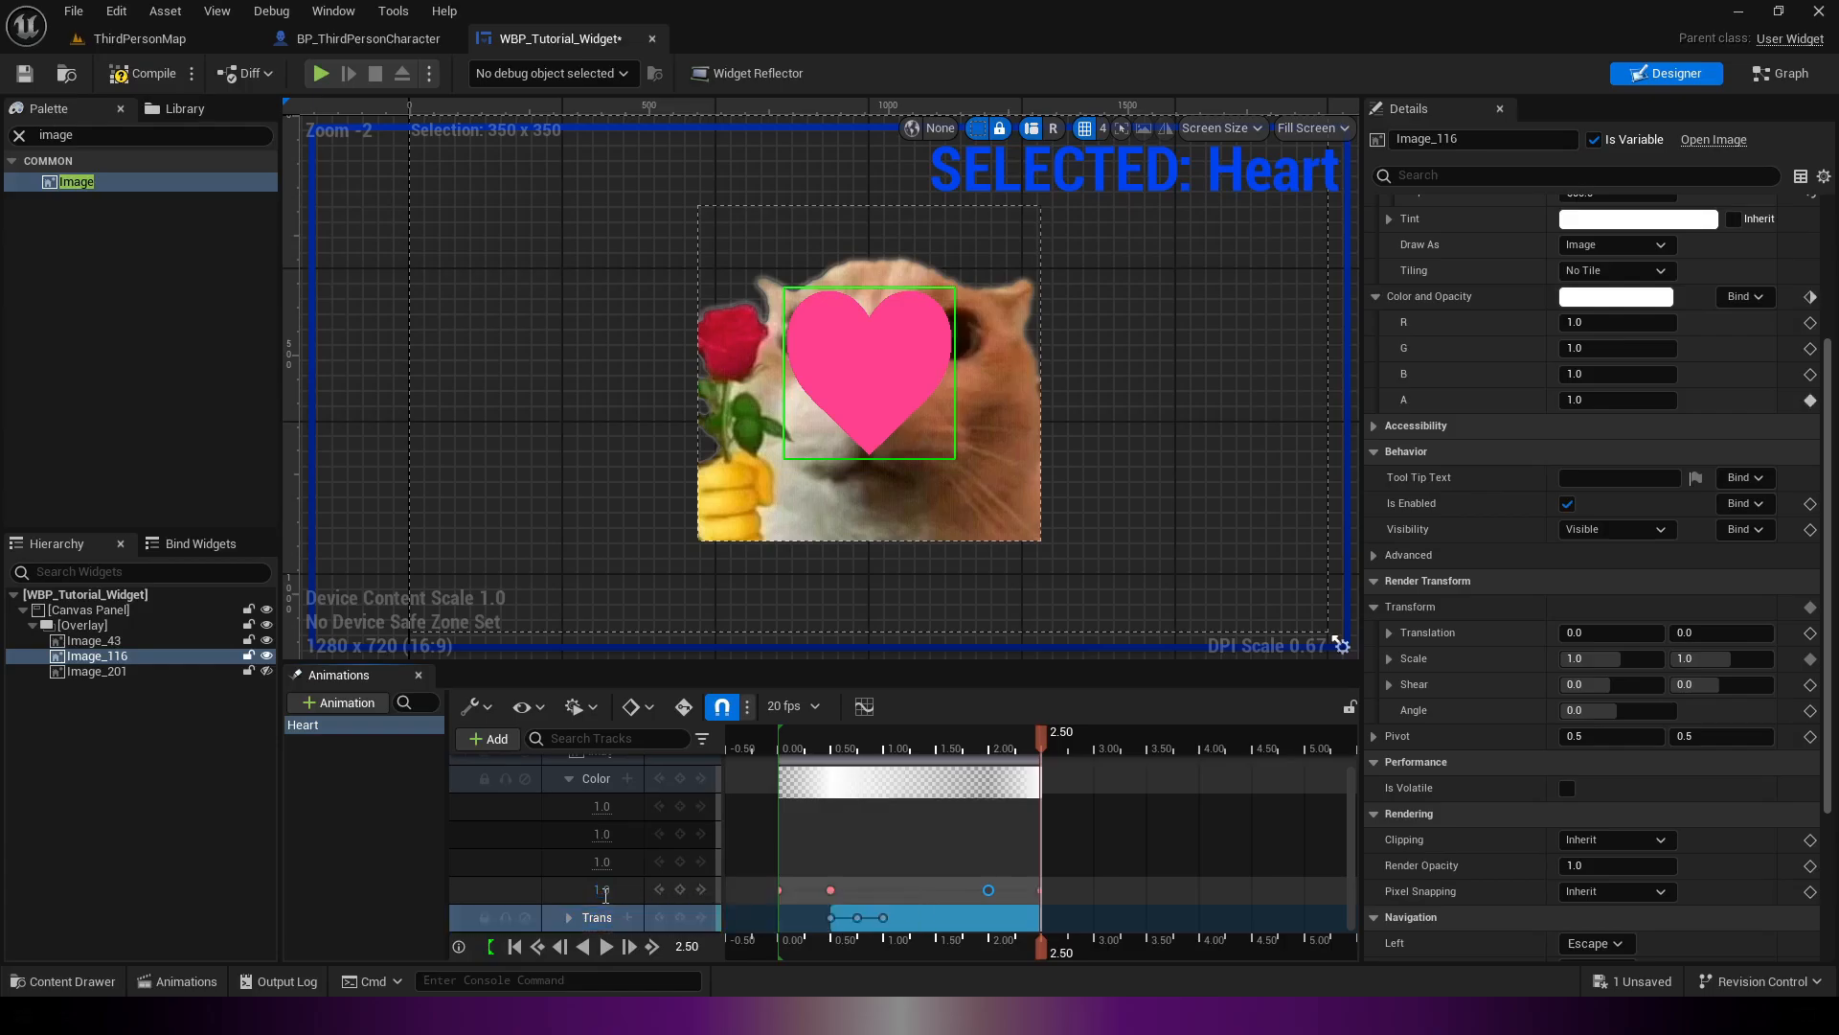
Step: Select only the alpha keyframe at 2.50 seconds and set its value to 0
click(553, 859)
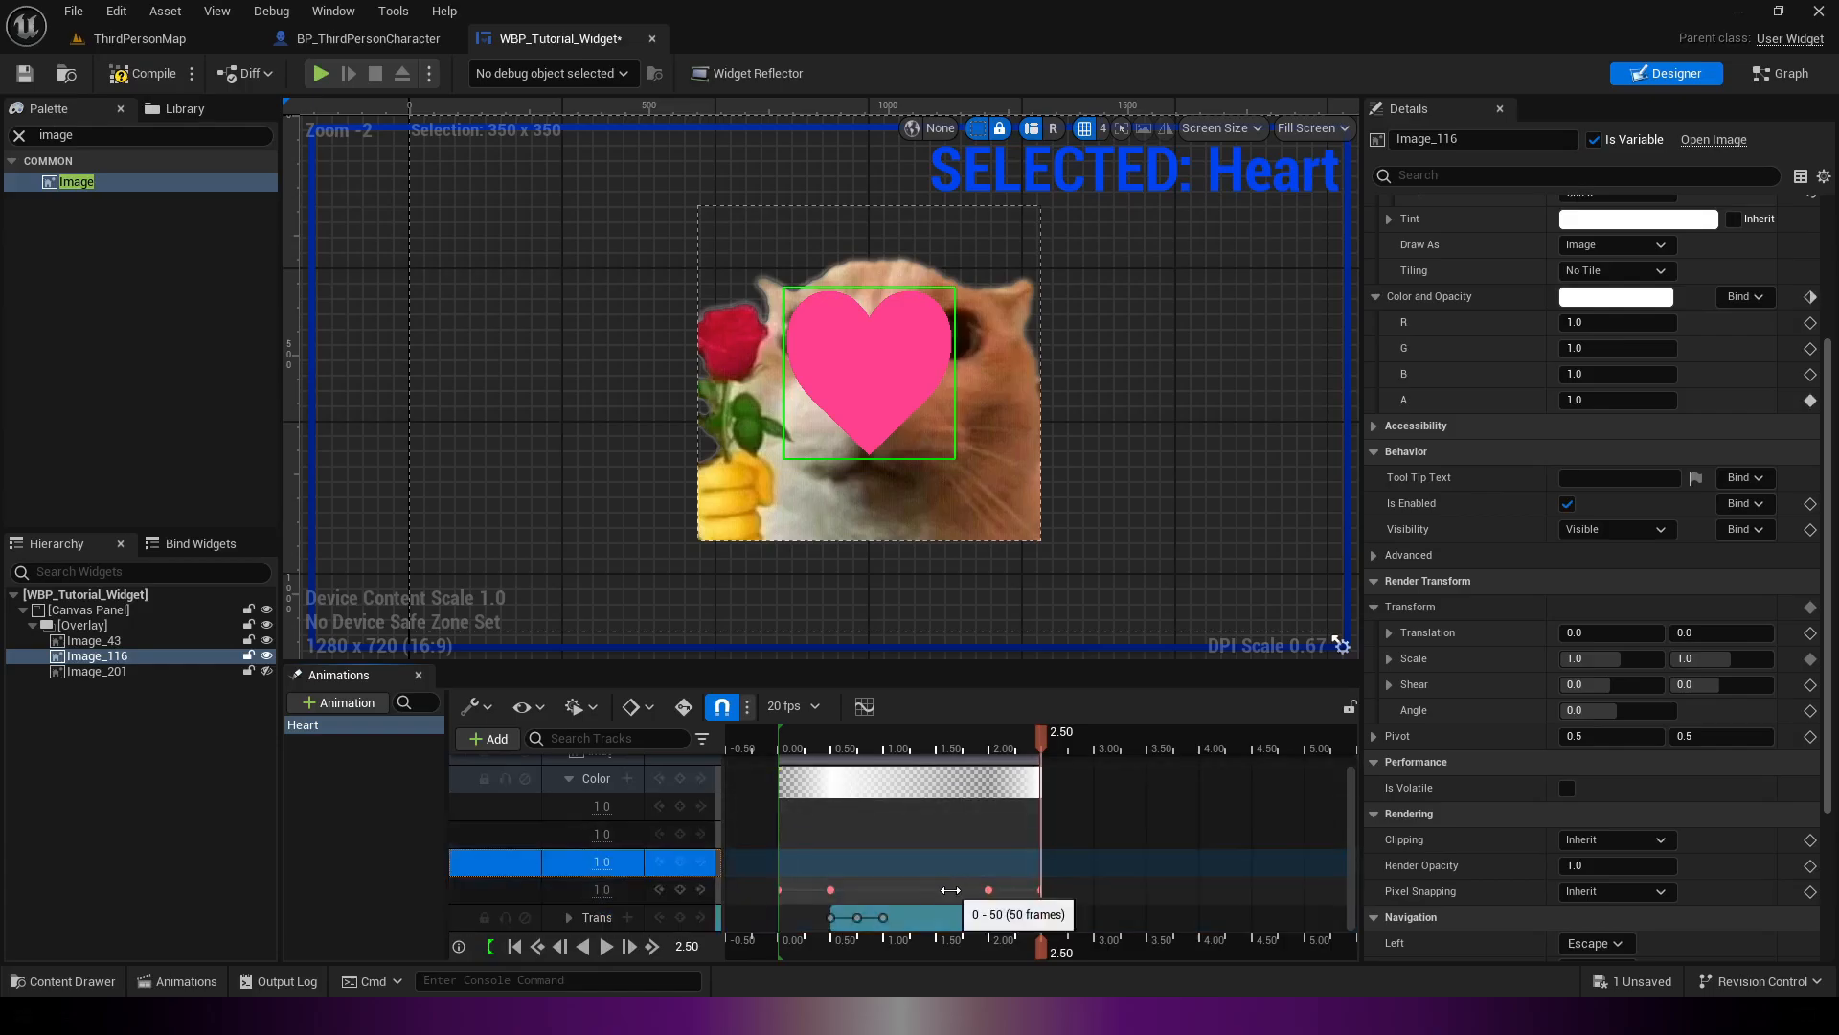
click(481, 890)
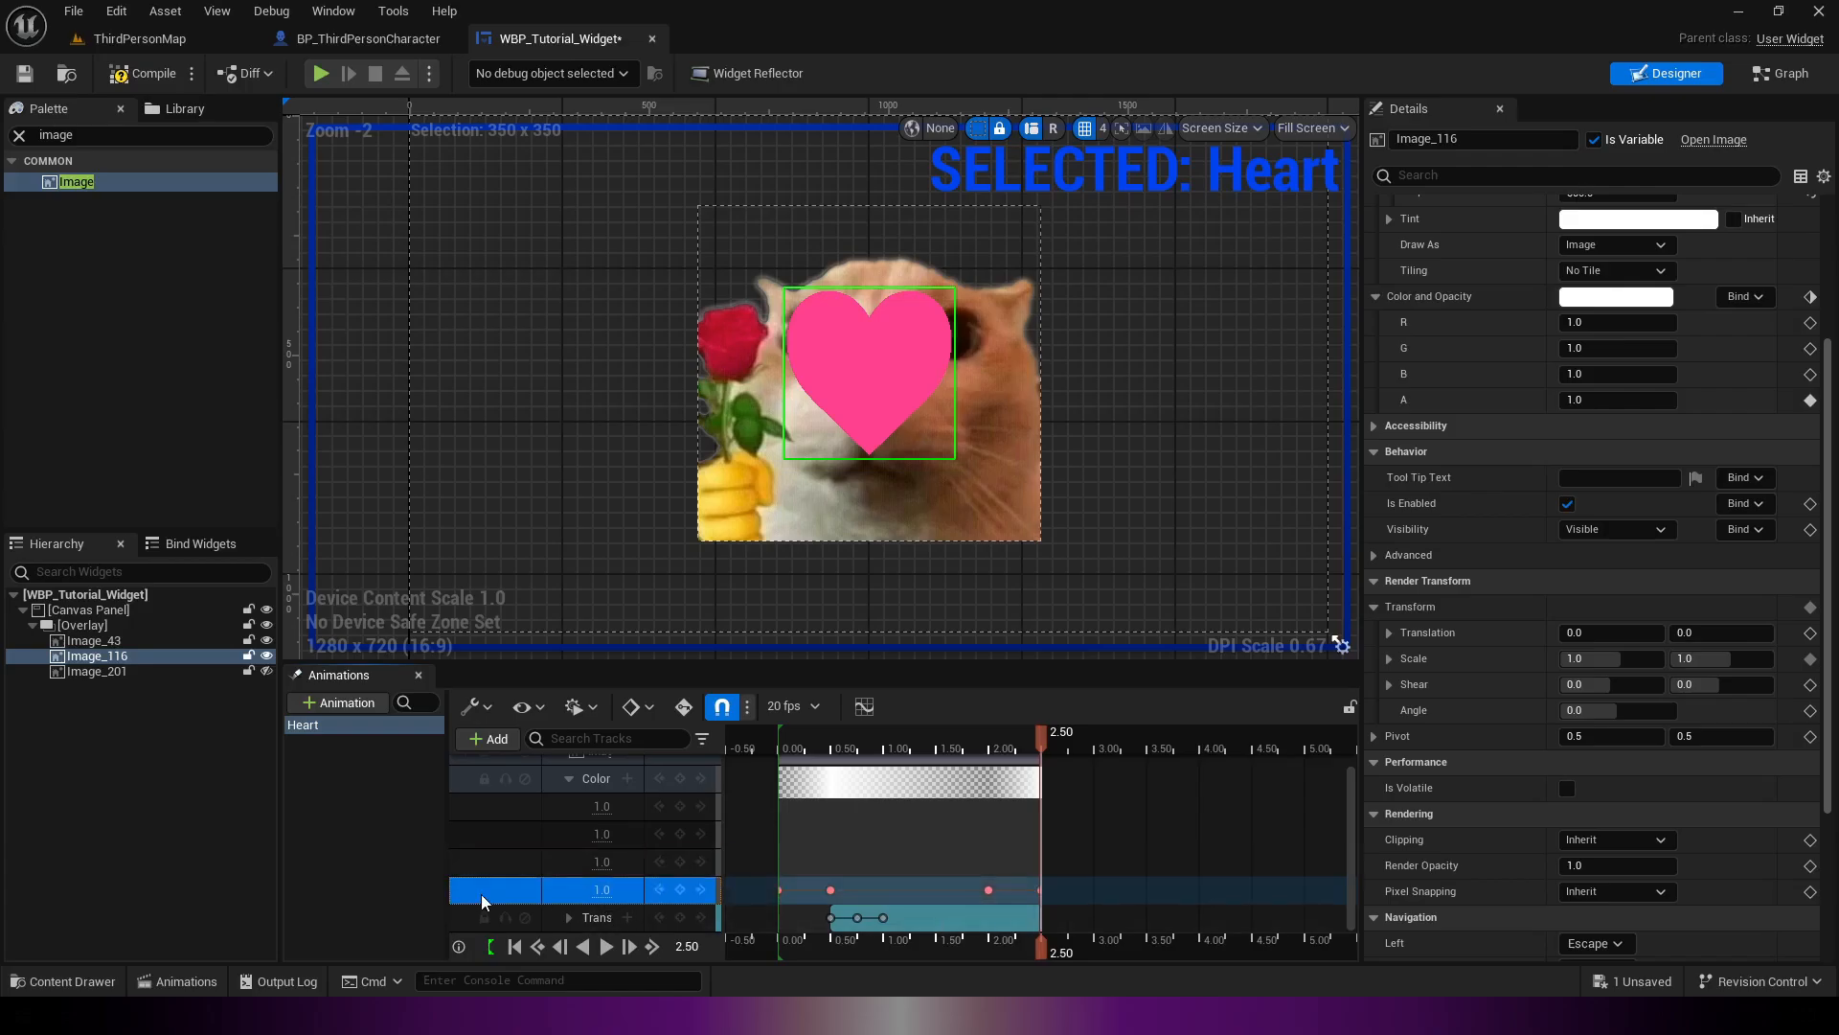
click(1040, 888)
text(0)
key(Return)
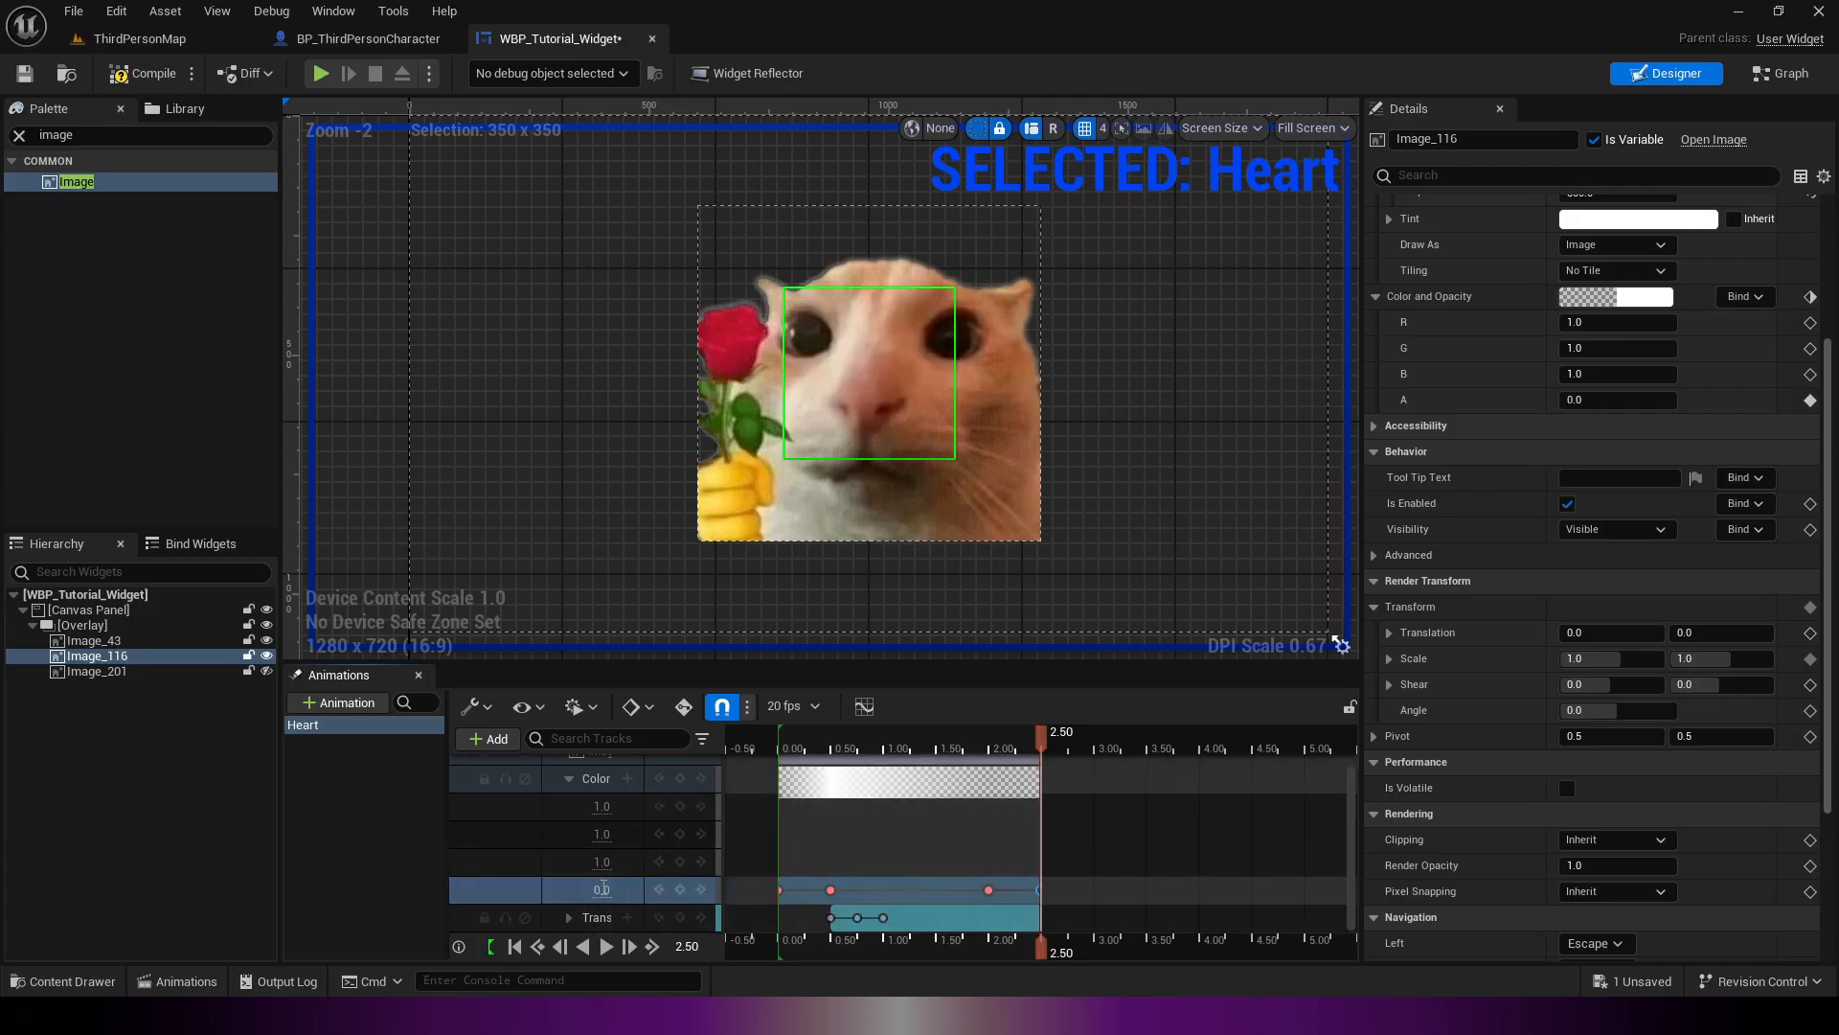
Step: Set the alpha keyframe at 2.00 seconds to 1 and scrub through the animation to preview the fade-out
click(989, 890)
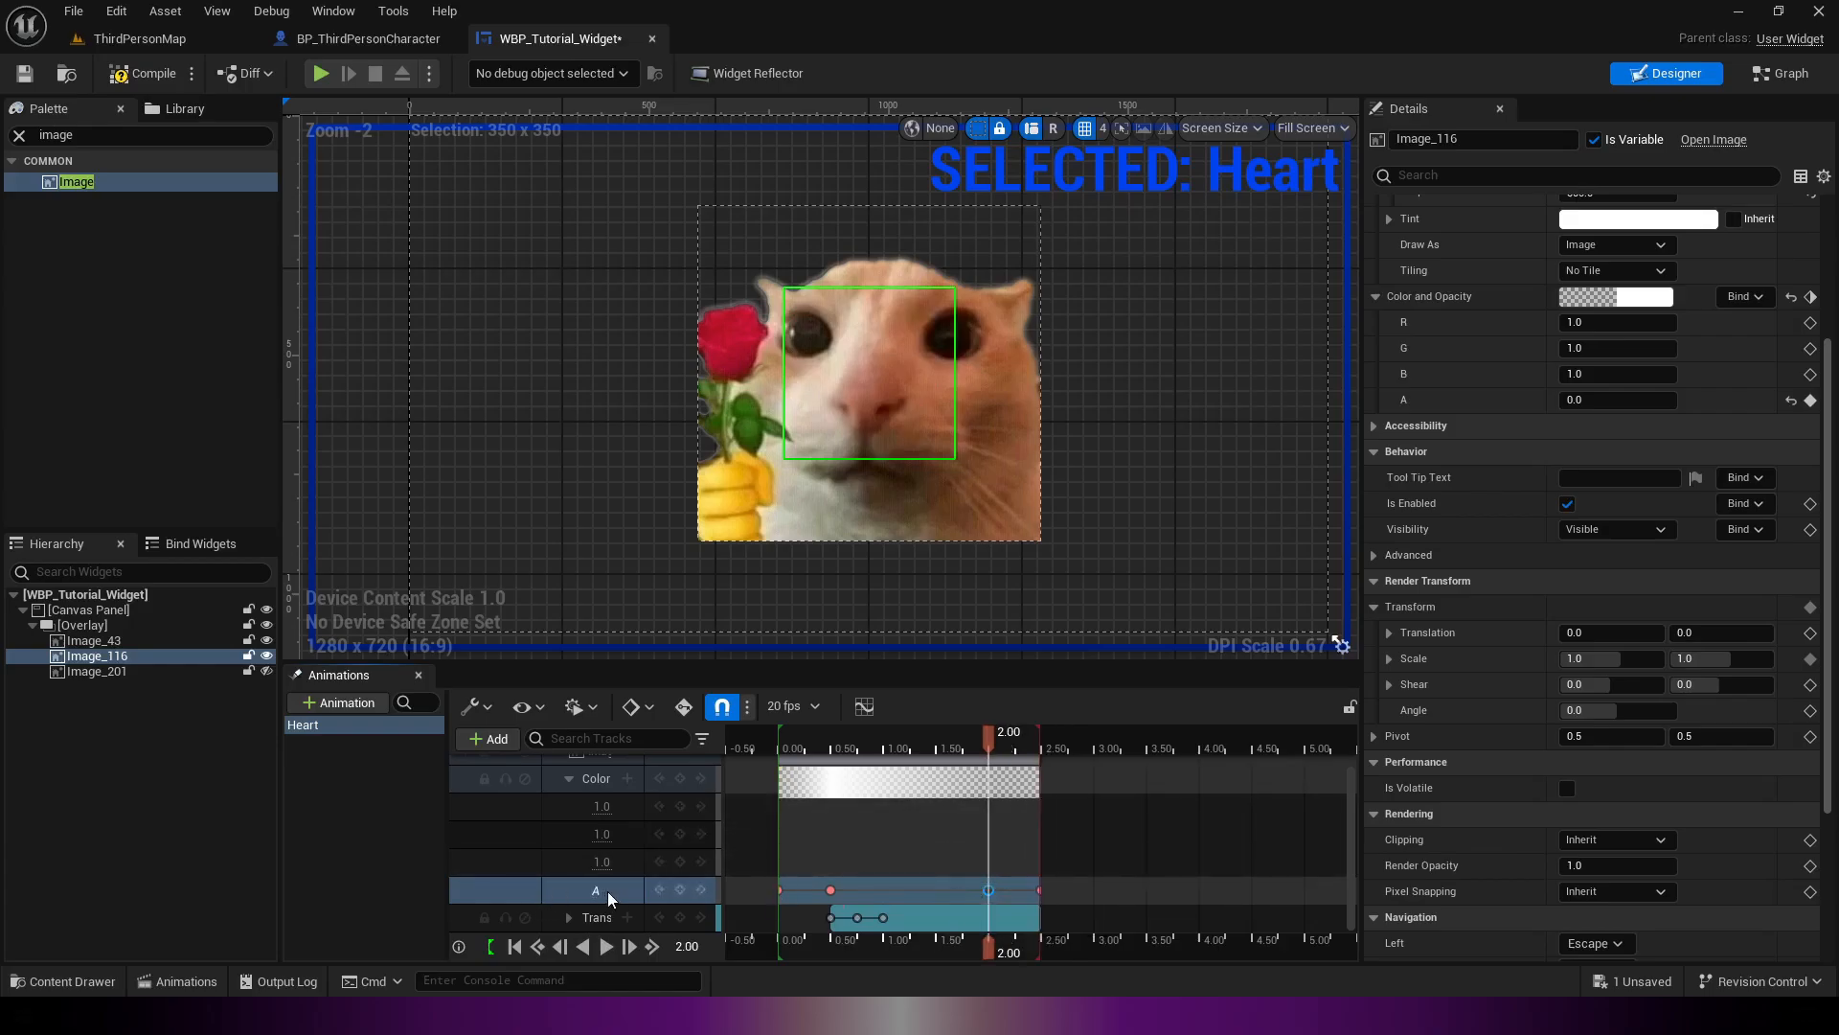
click(608, 891)
text(1)
key(Return)
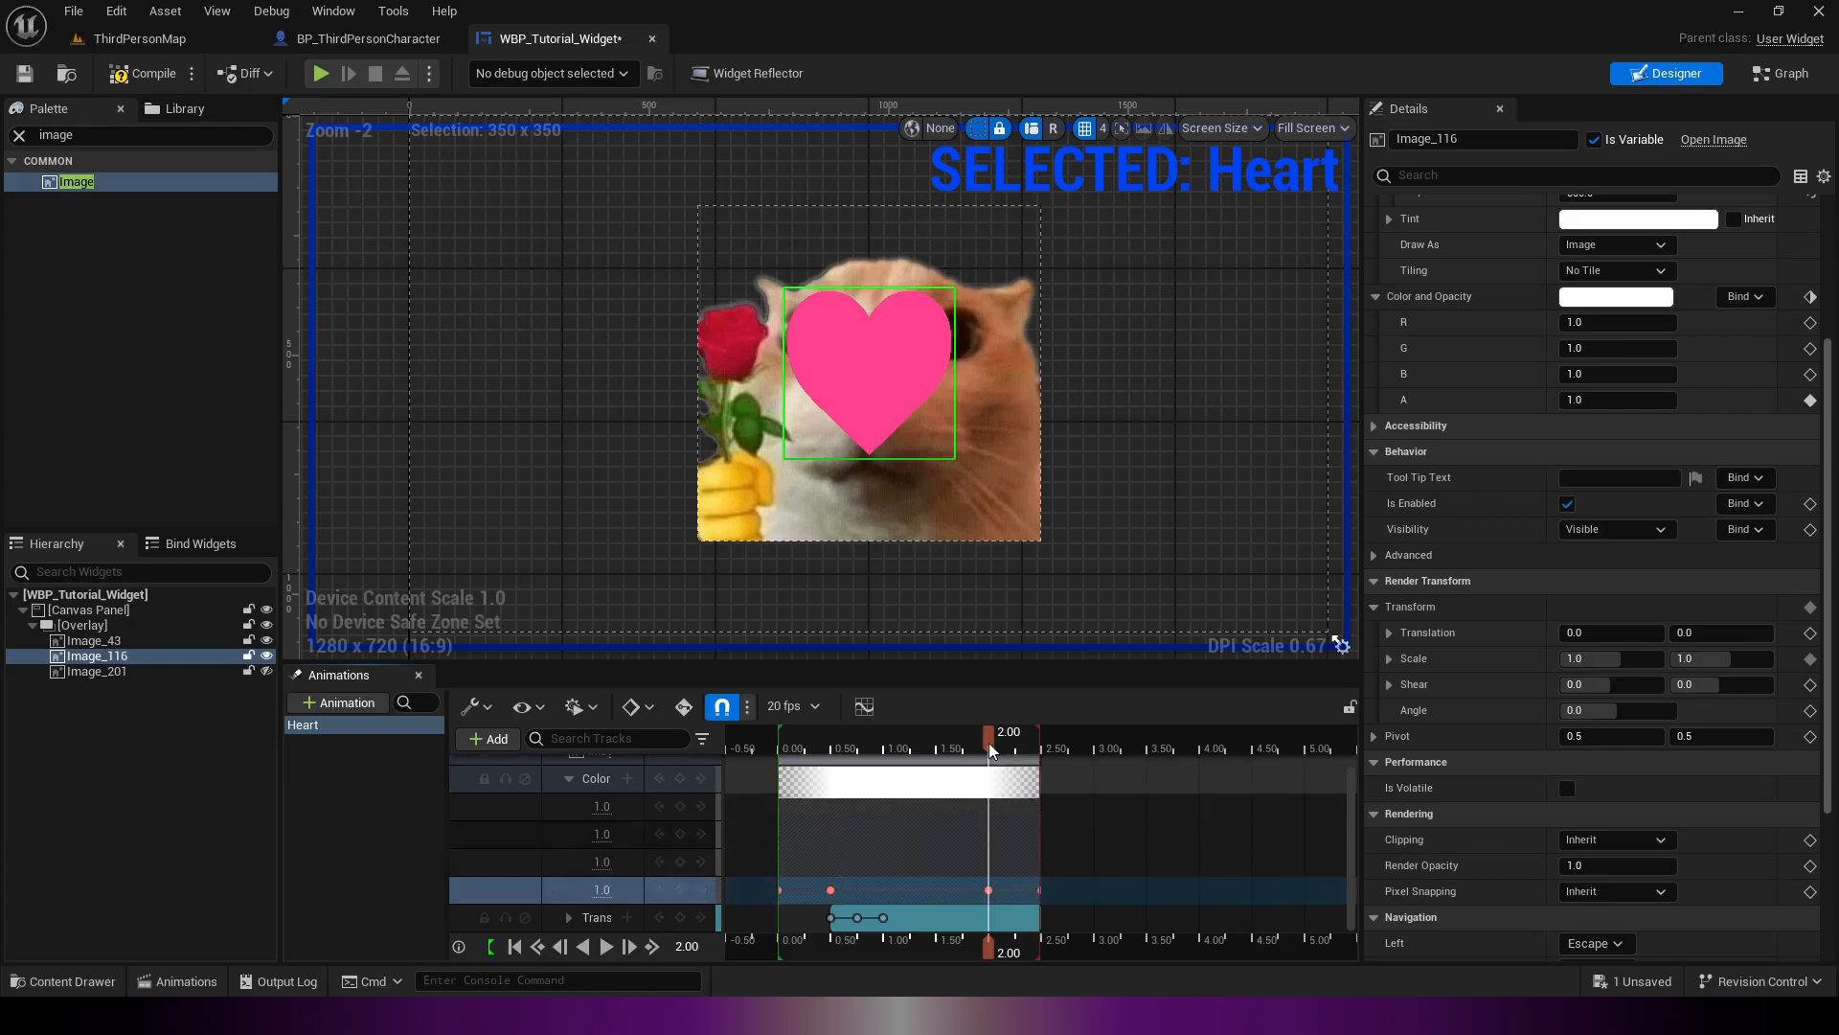
drag(989, 743, 797, 744)
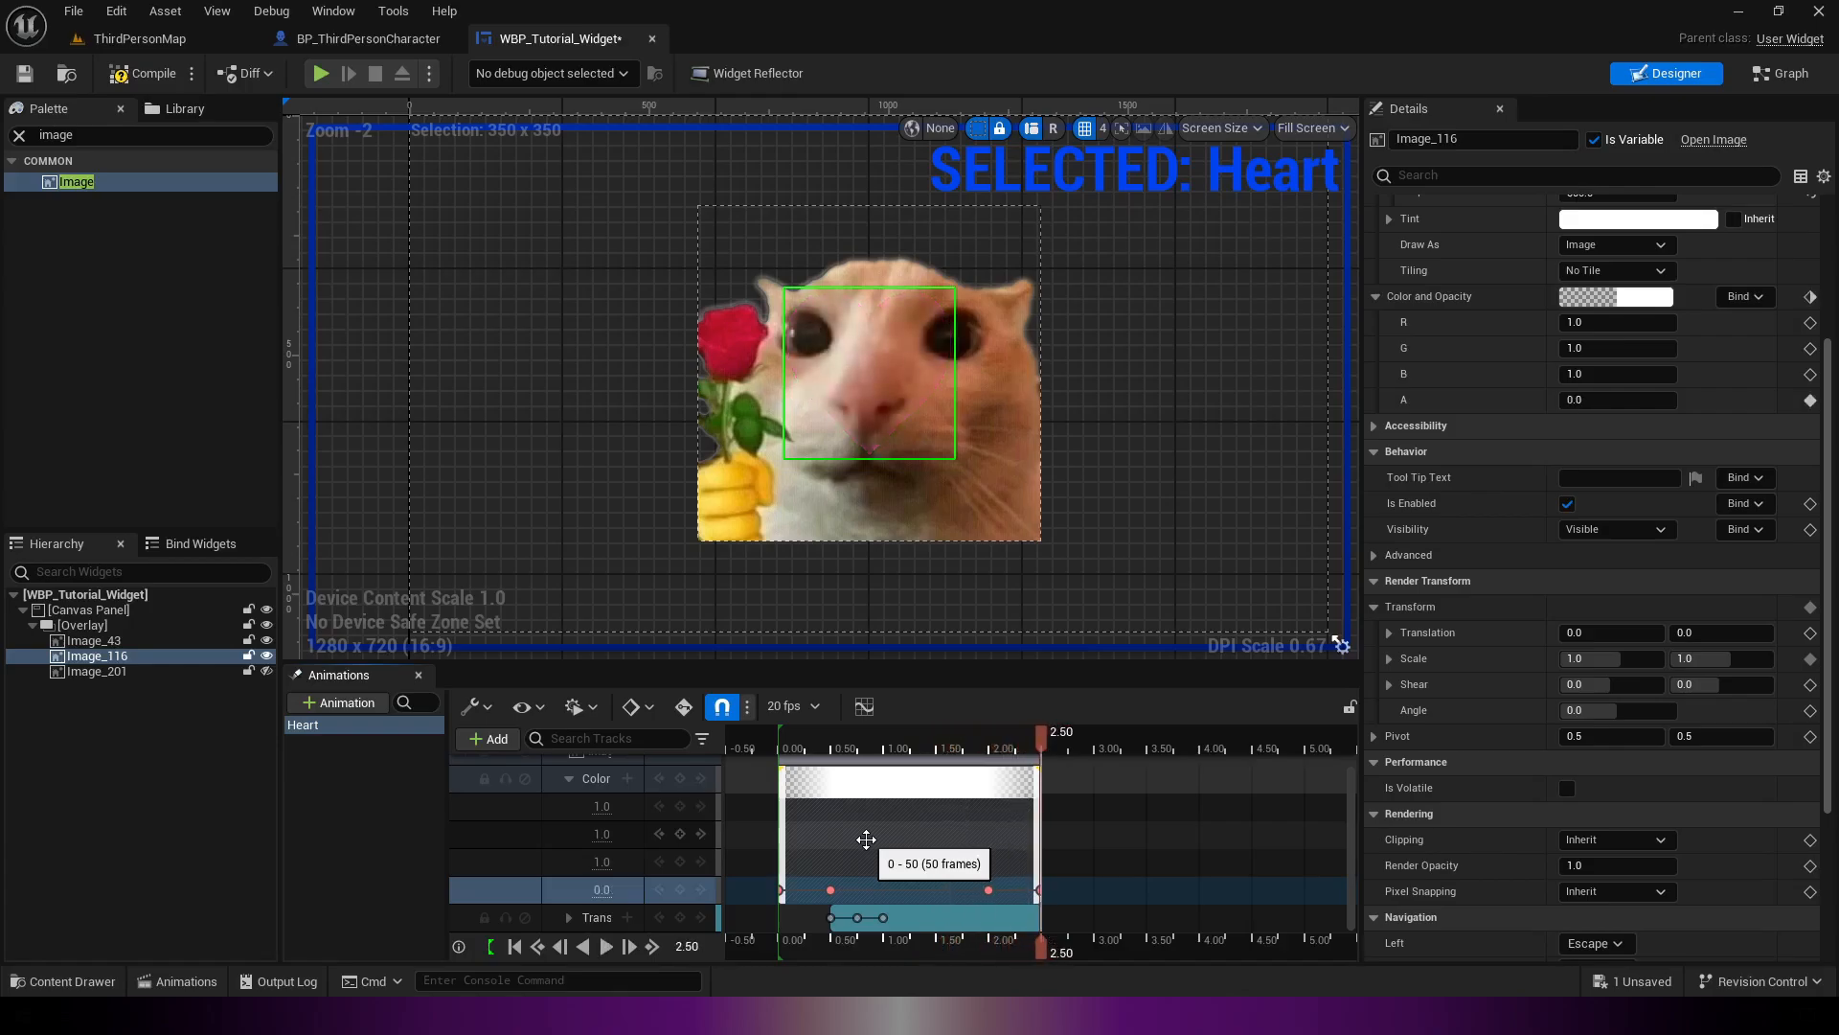
drag(956, 742, 774, 747)
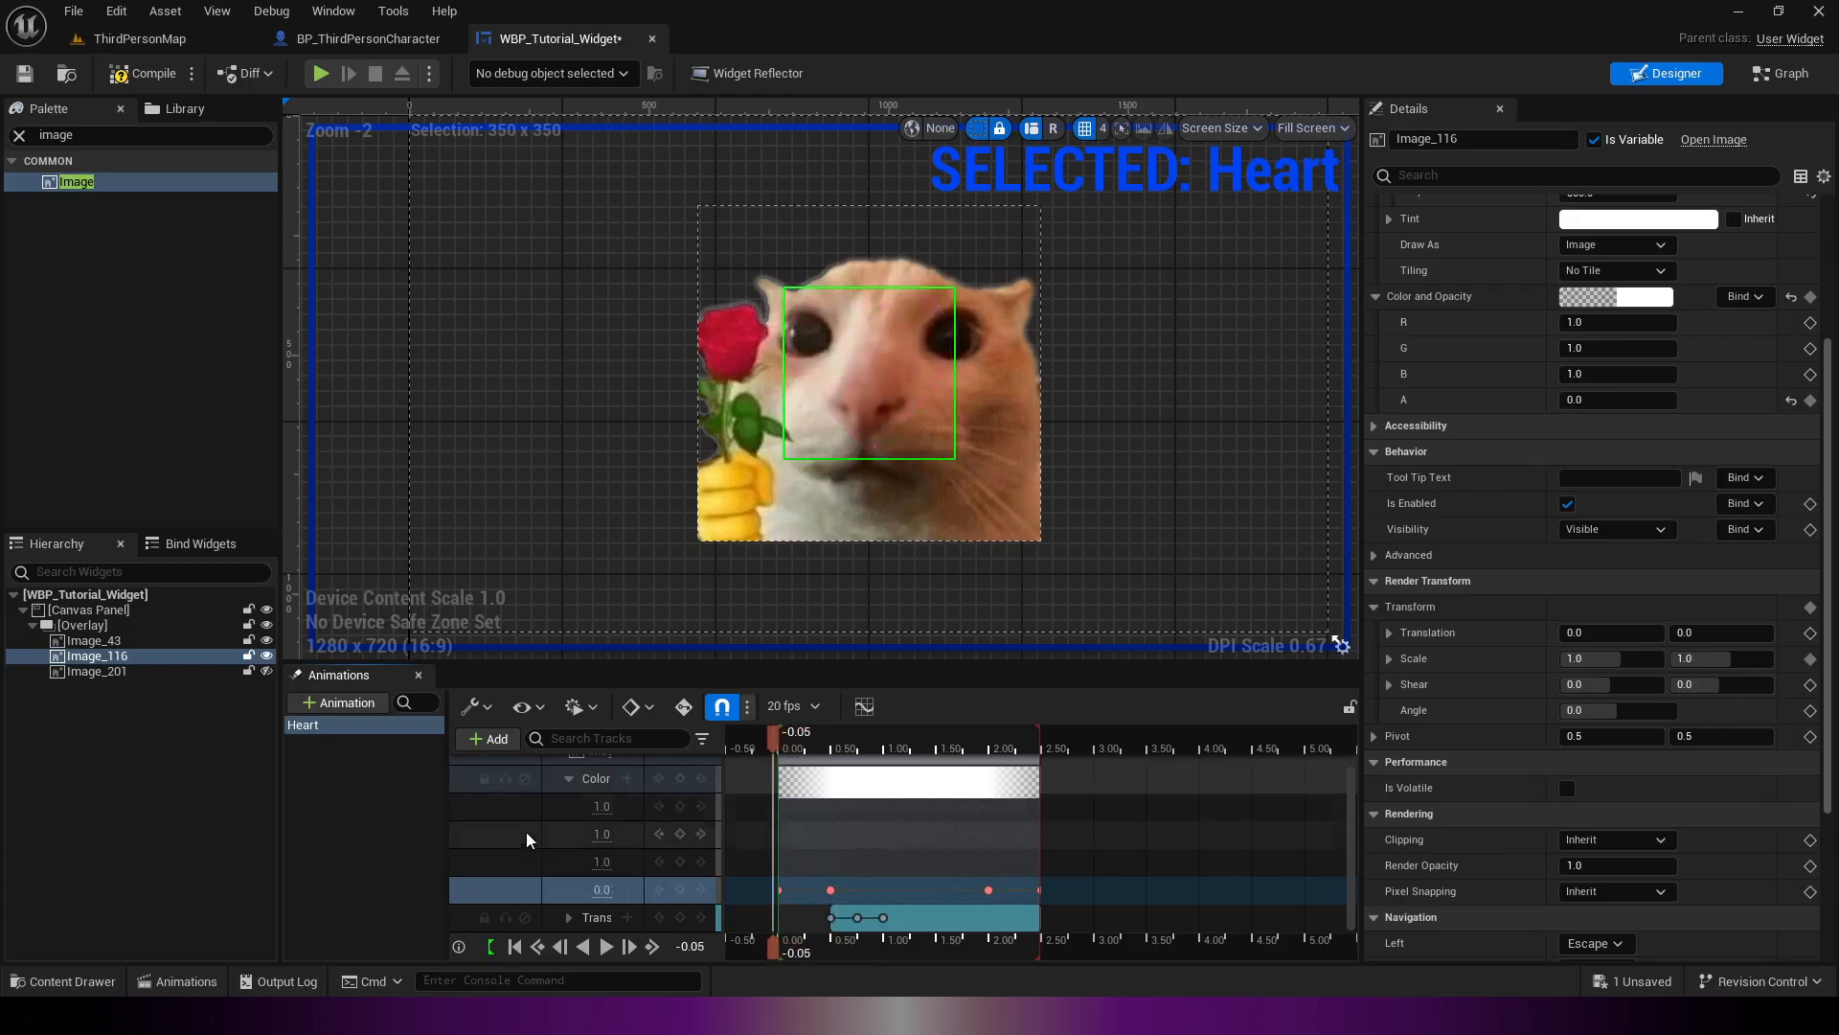
Step: Collapse the first heart's track and add a track for the second heart, Image_201, to the Heart animation
scroll(526, 832, up, 1)
click(557, 769)
click(340, 728)
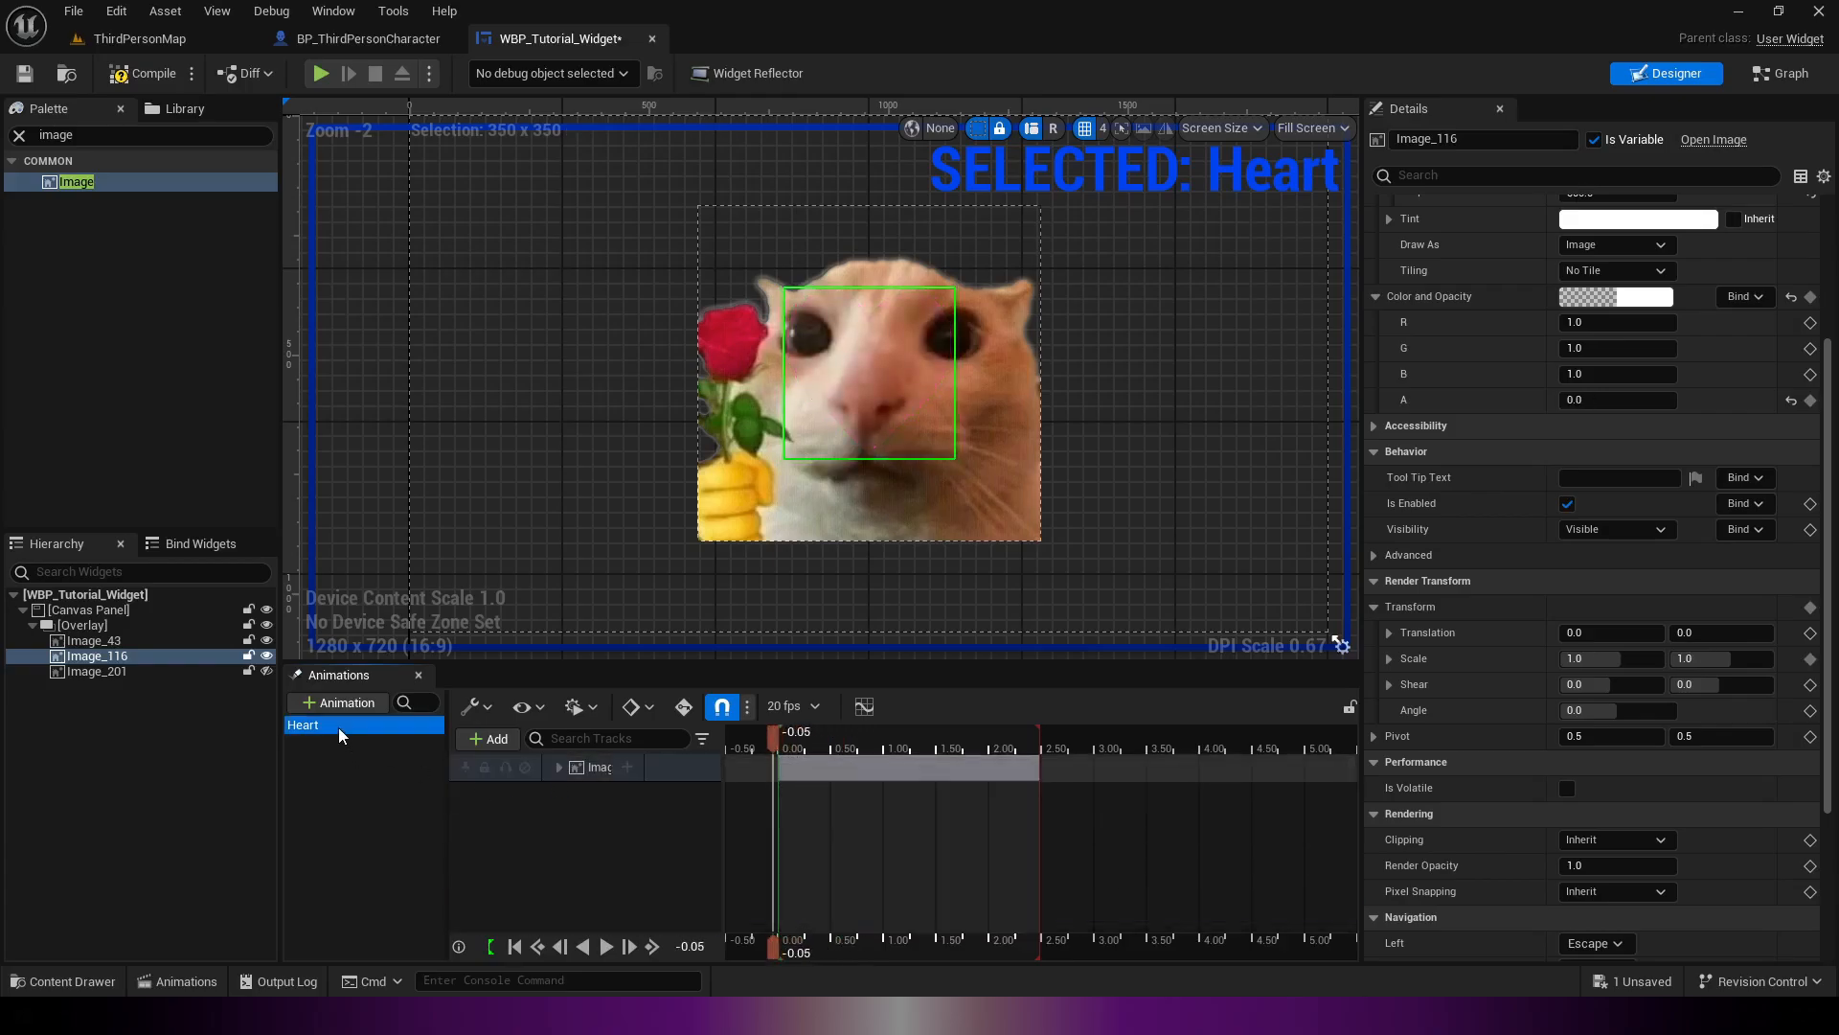
click(704, 763)
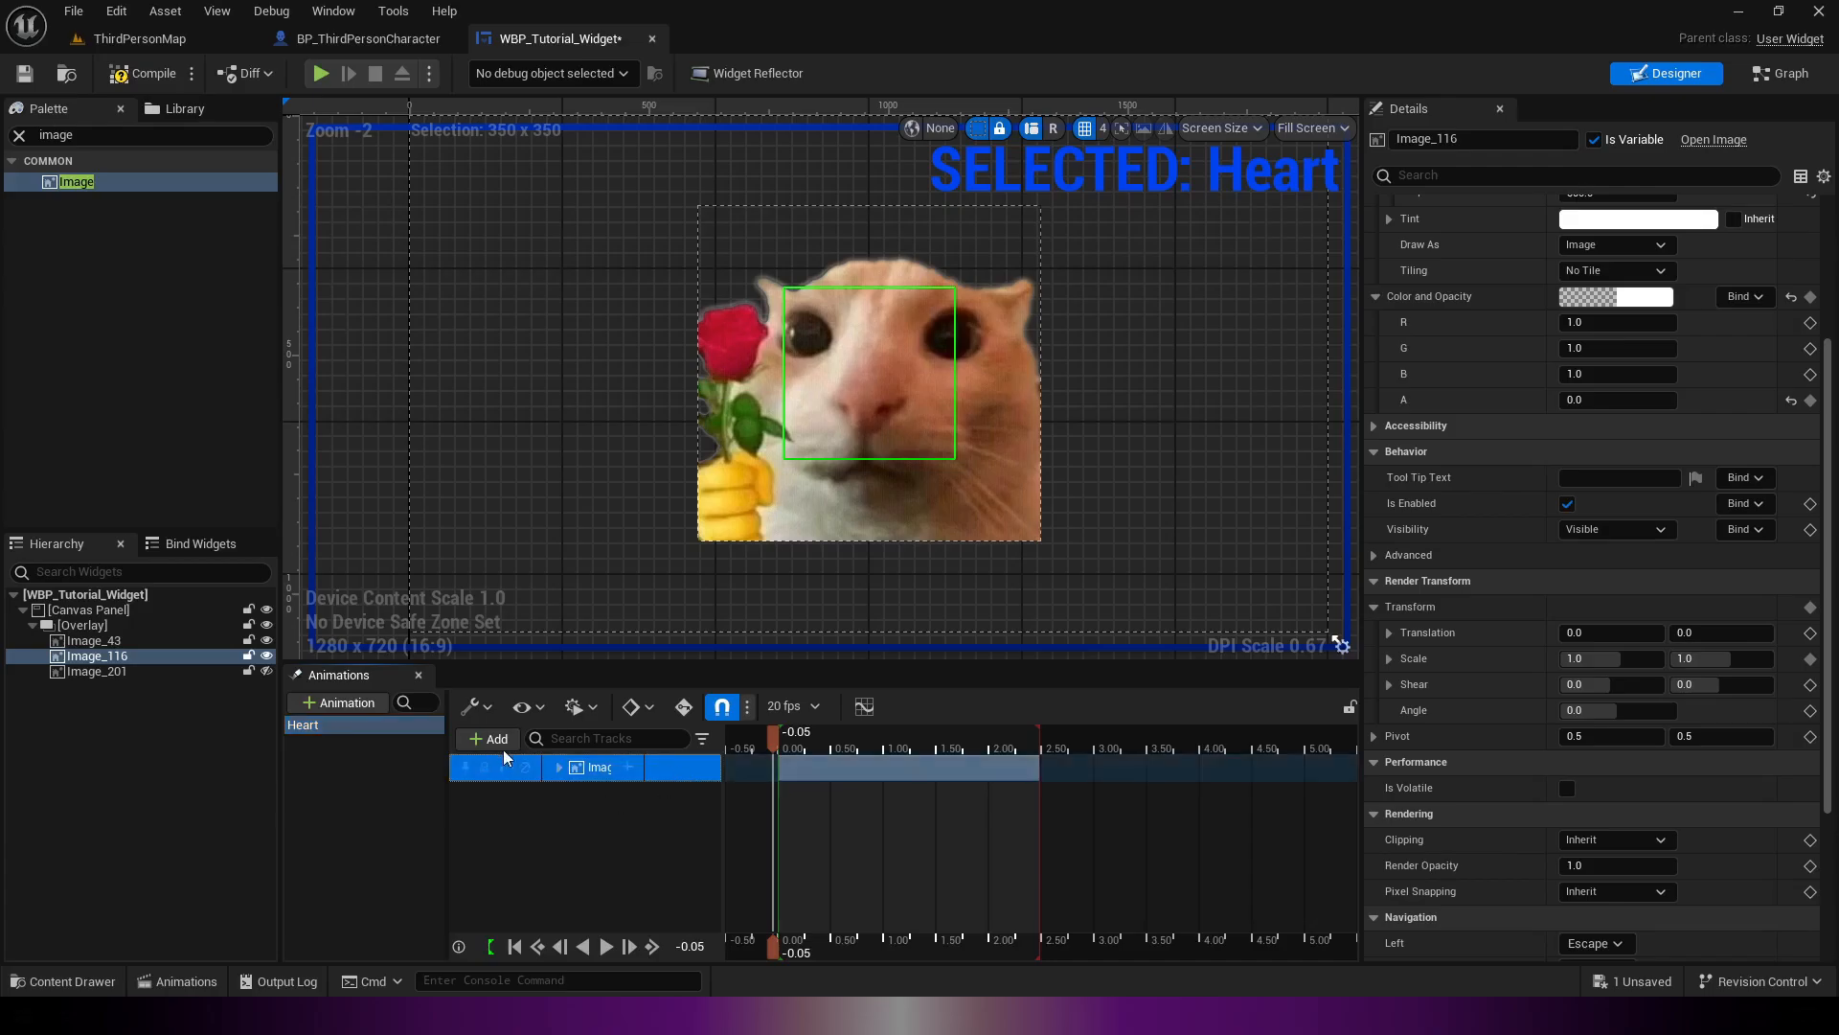
click(479, 742)
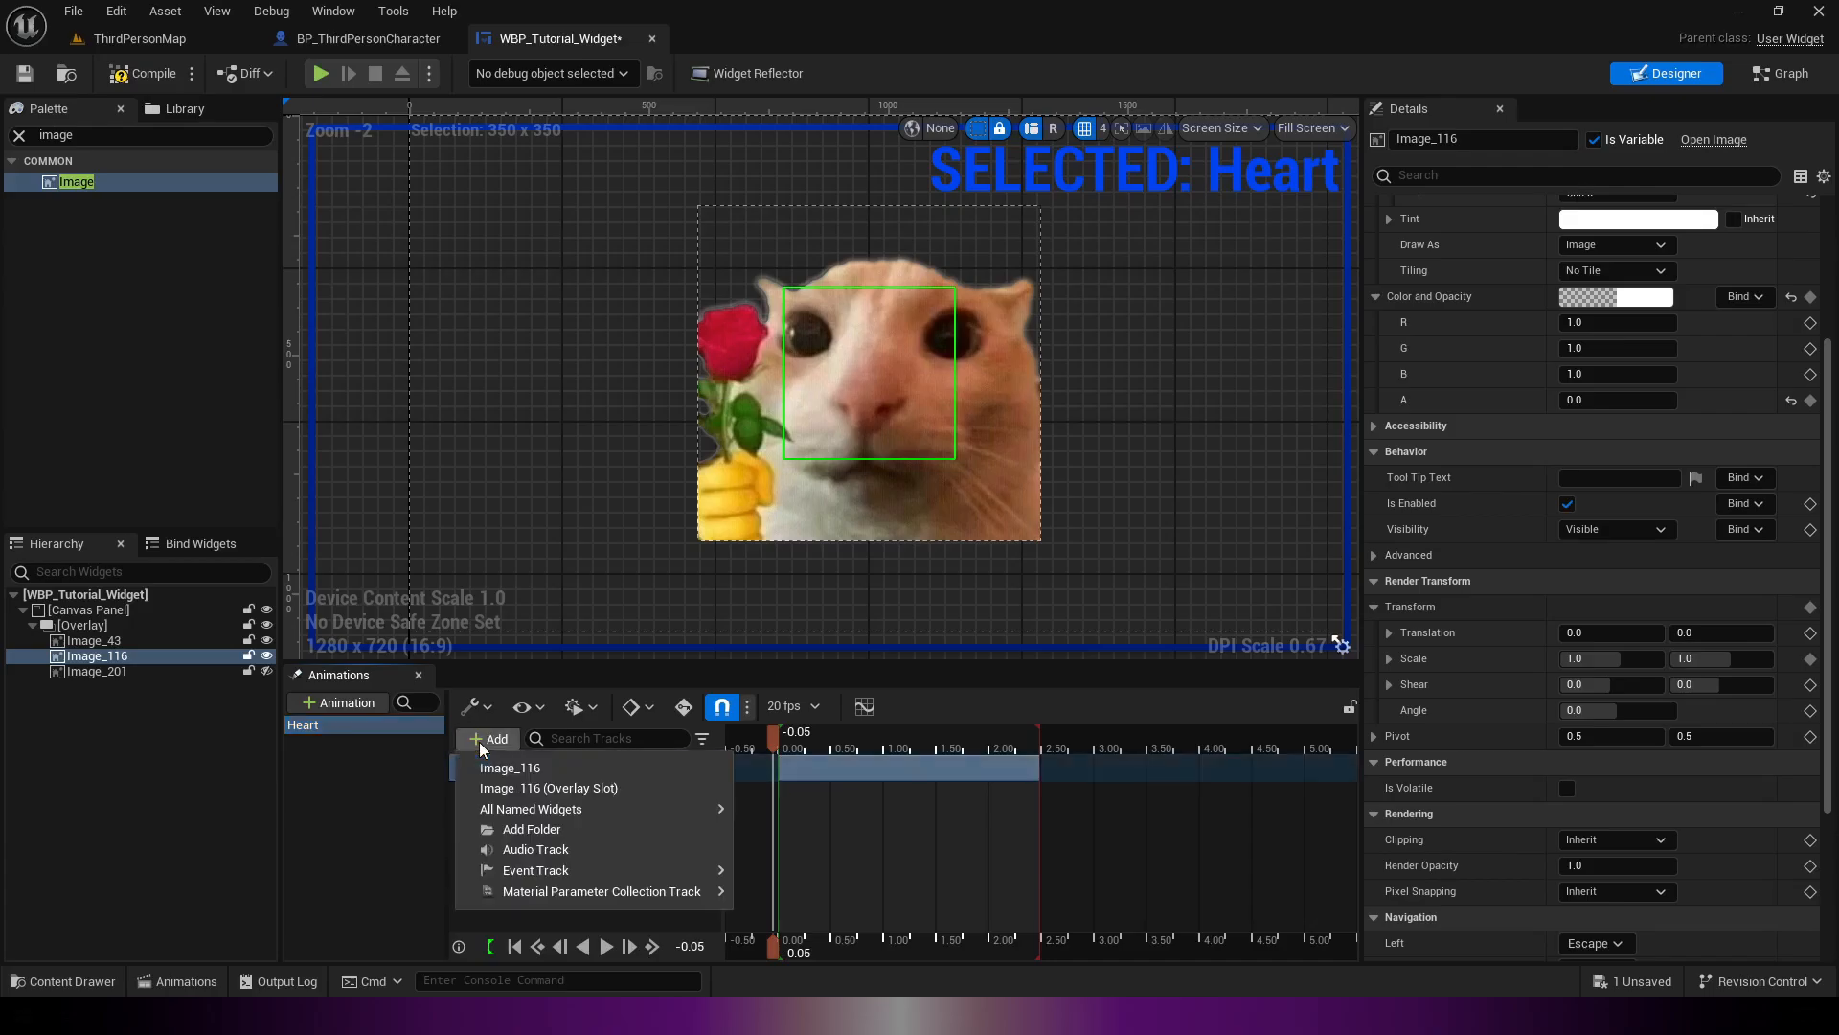
click(141, 672)
click(479, 738)
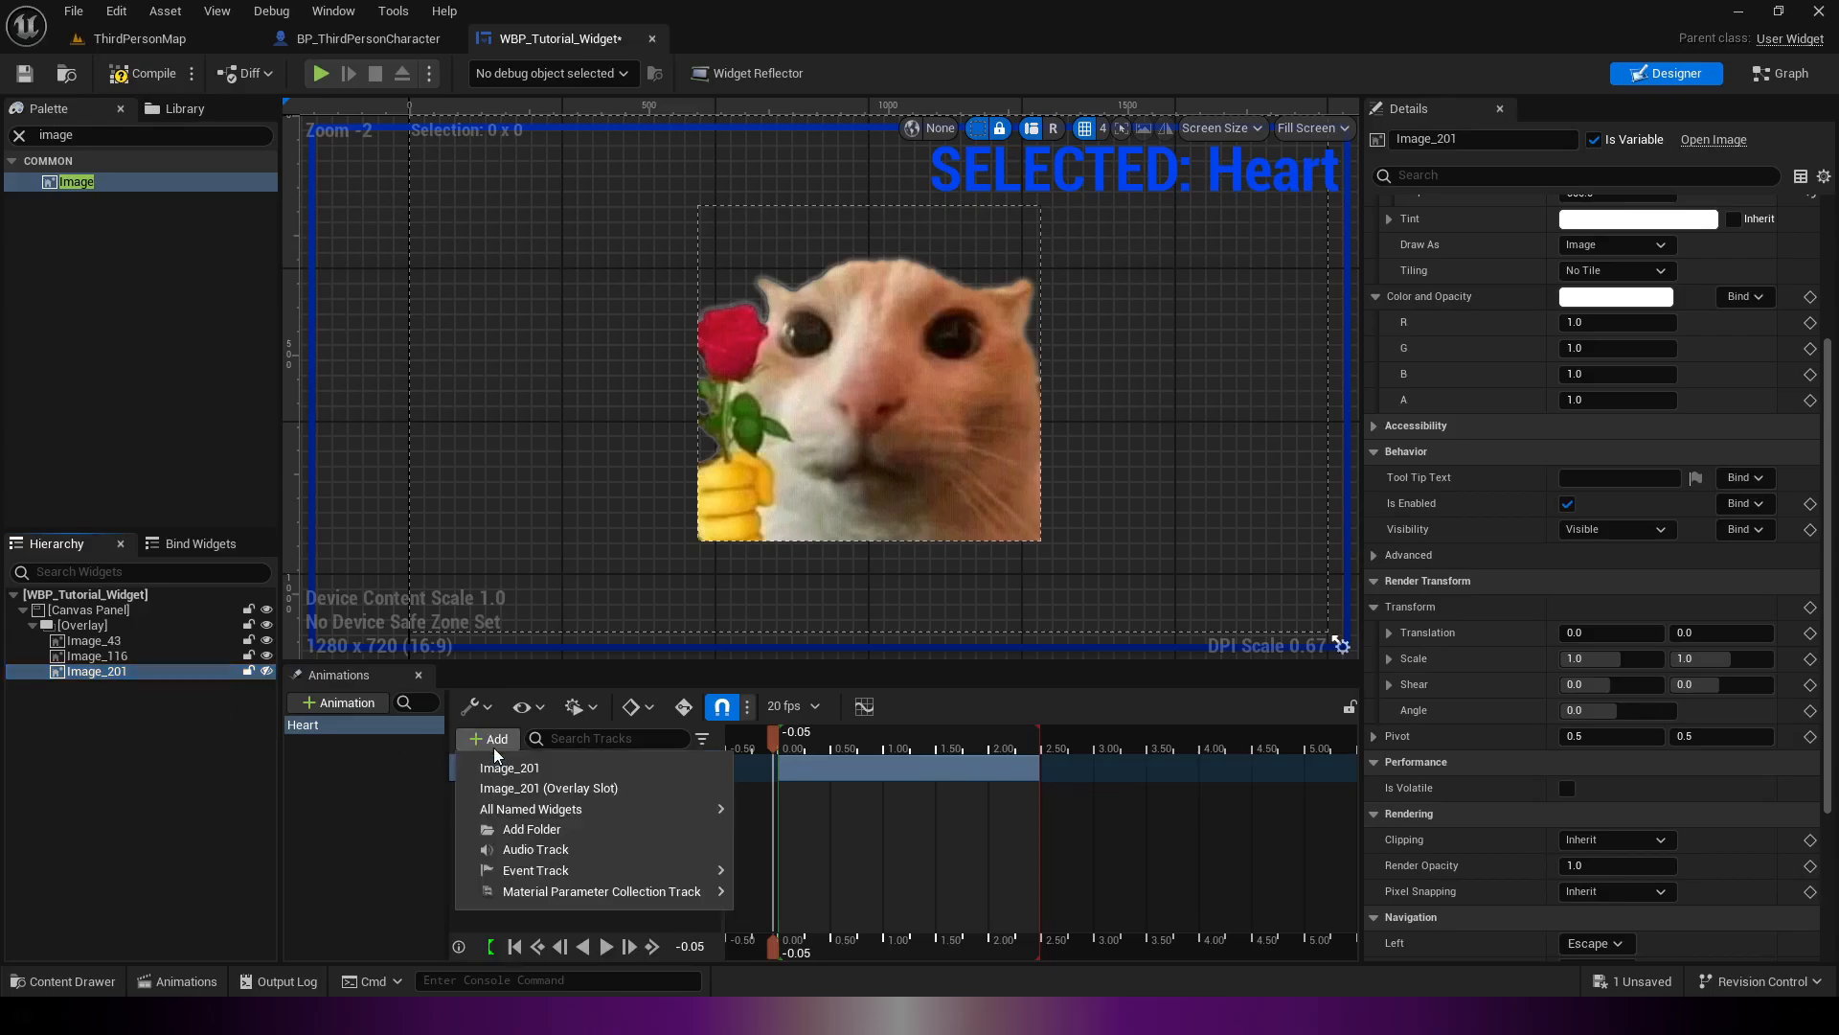
click(511, 767)
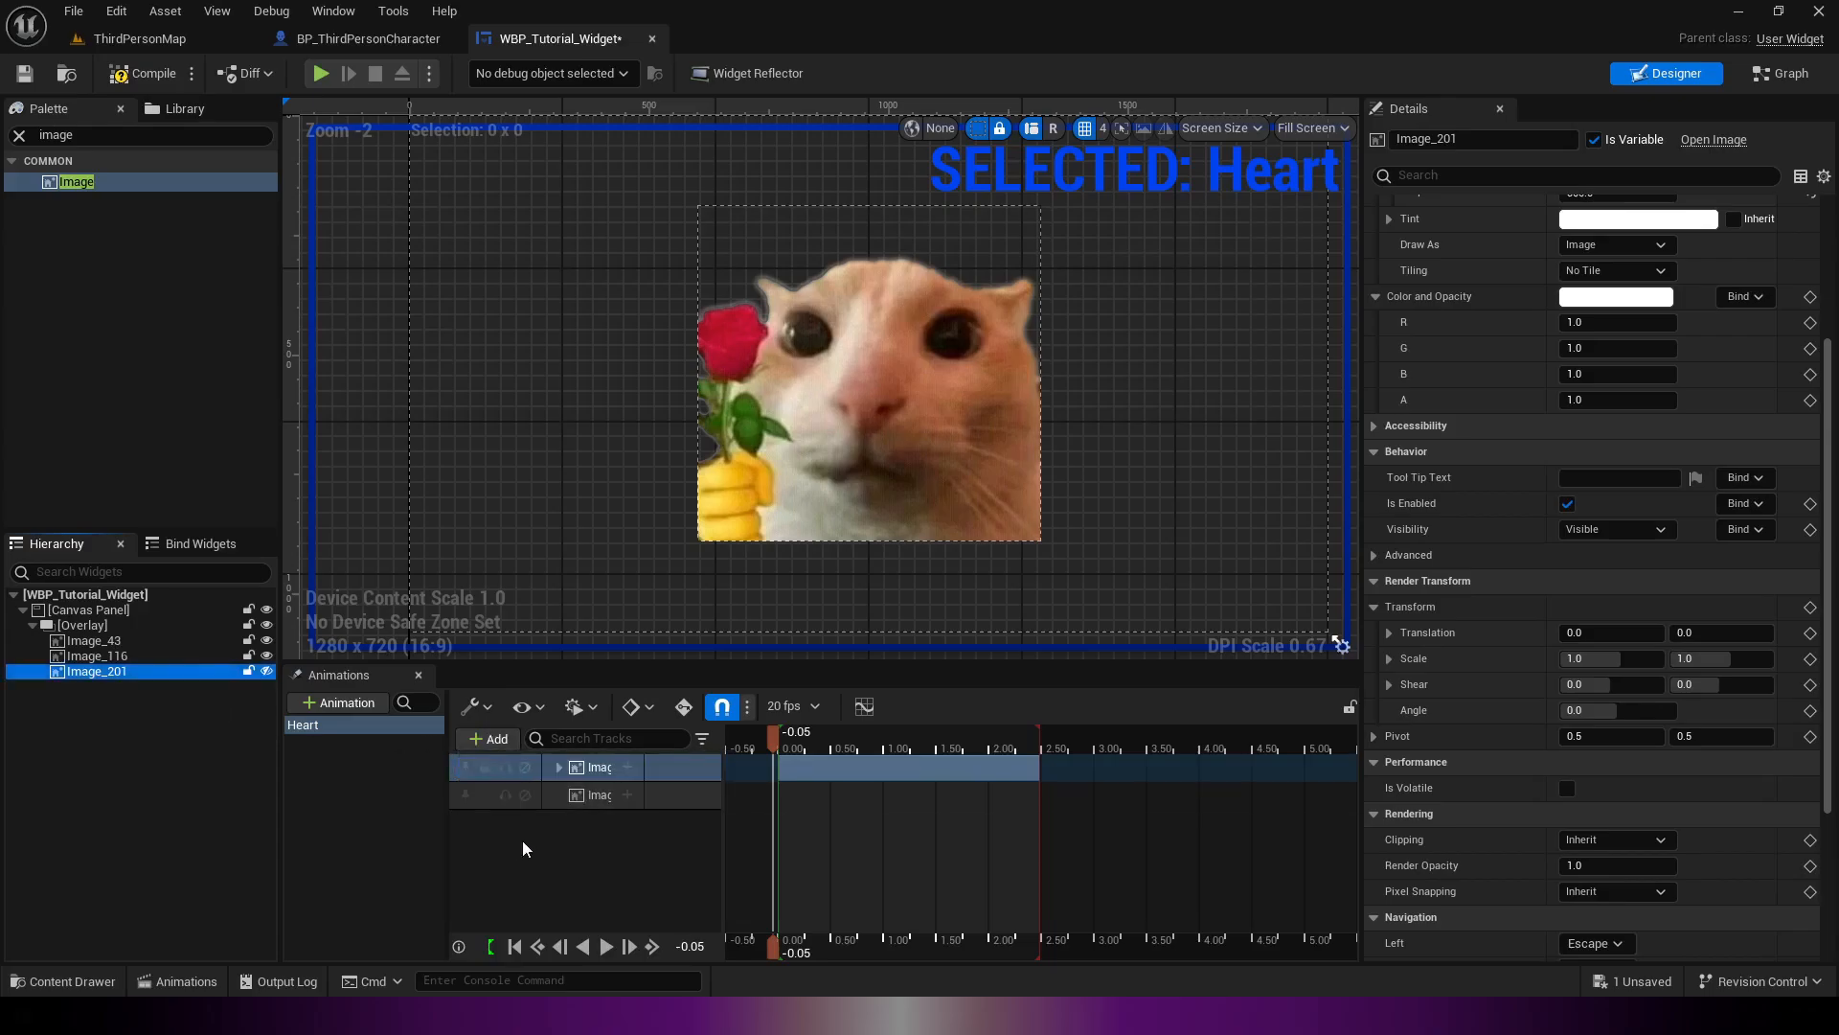
click(572, 801)
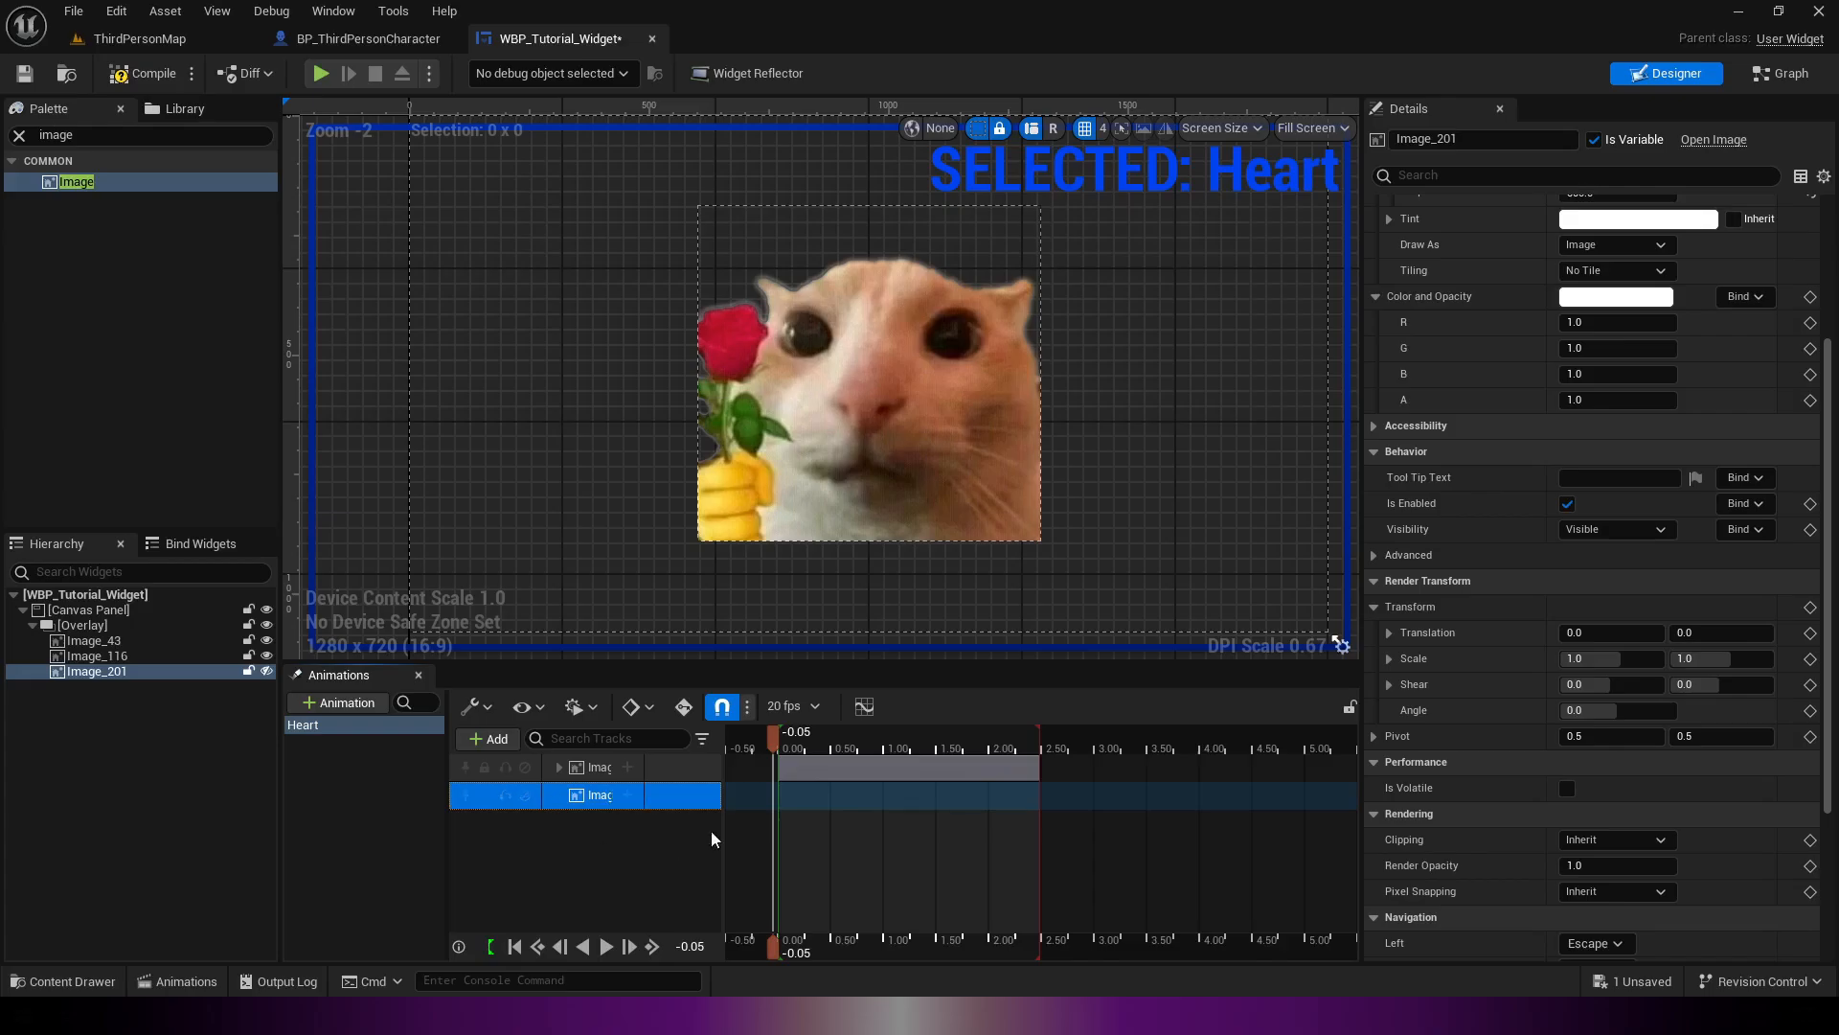
Step: Give the second heart Scale keyframes at 0.50 and 1.75 seconds, and set its alpha to 0.5
scroll(1473, 734, up, 5)
mouse_move(791, 740)
mouse_down()
mouse_move(985, 743)
mouse_move(963, 743)
mouse_up()
scroll(1609, 671, down, 6)
key(ctrl+z)
click(1809, 474)
text(55)
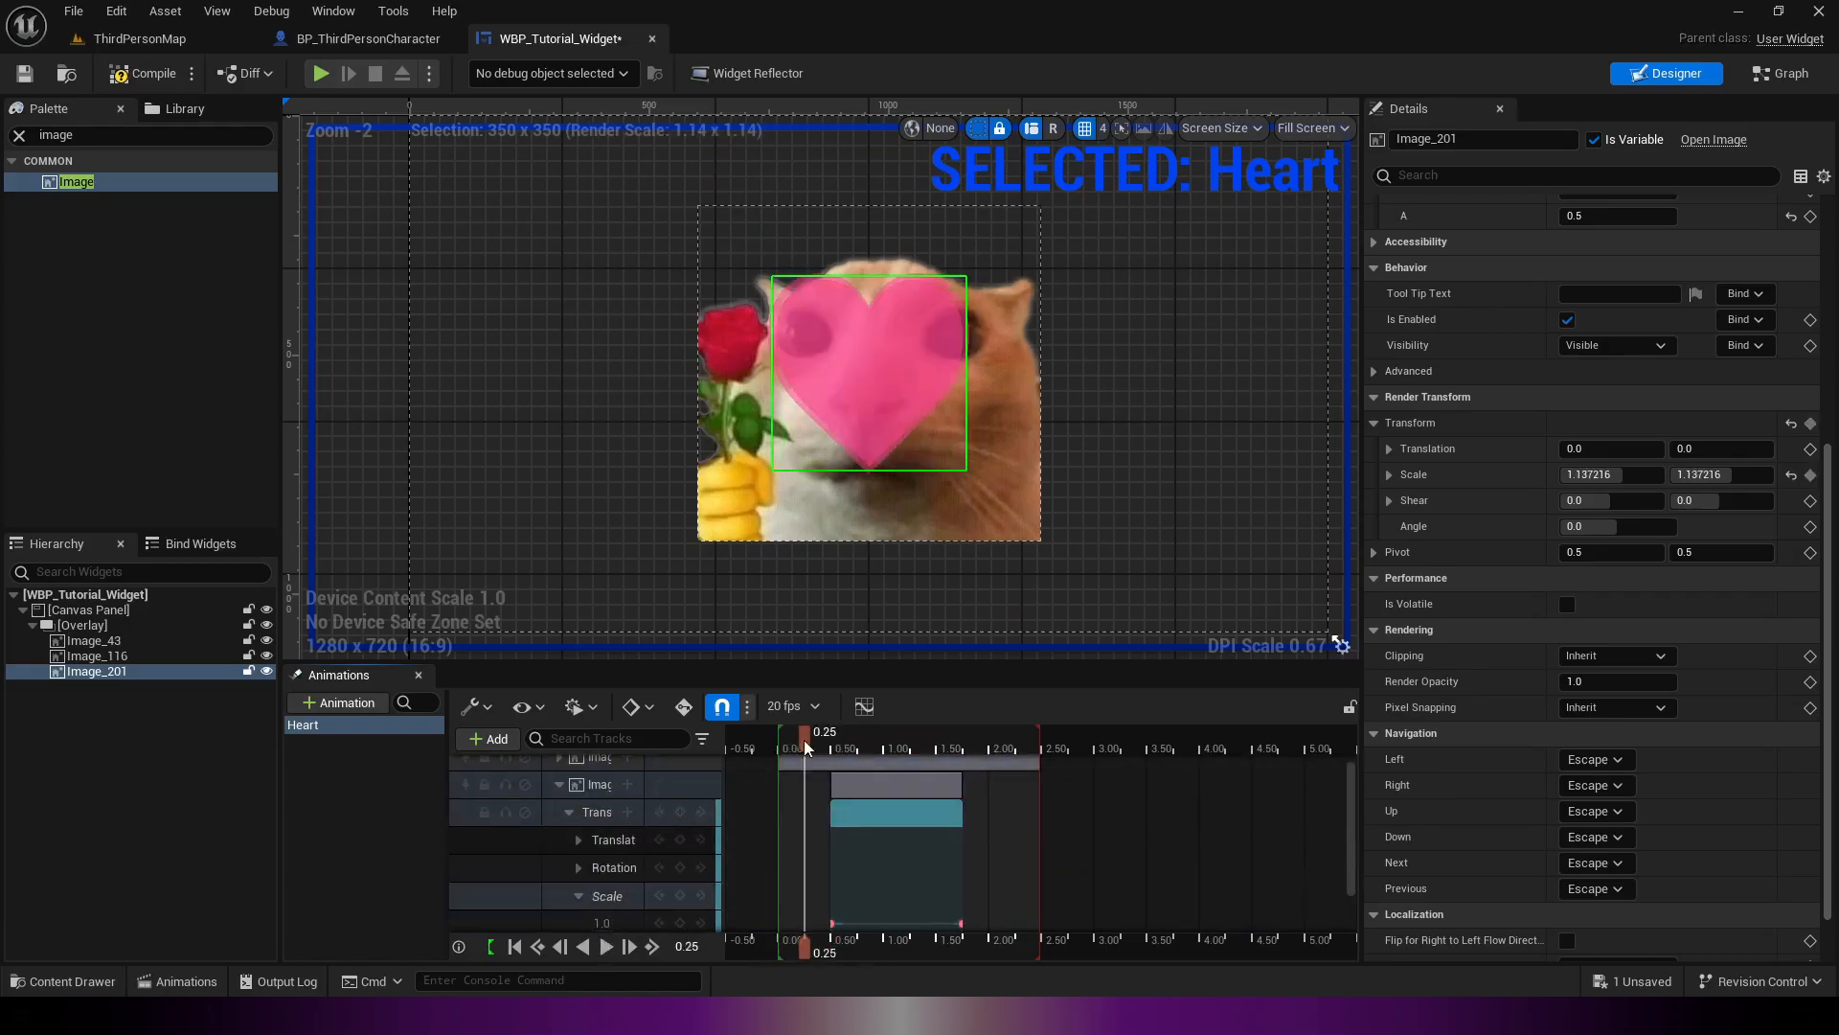
Step: Key the second heart's alpha to 0.25 at 0.50 seconds and its Scale to 3.0 at 2.50 seconds
scroll(1589, 578, up, 5)
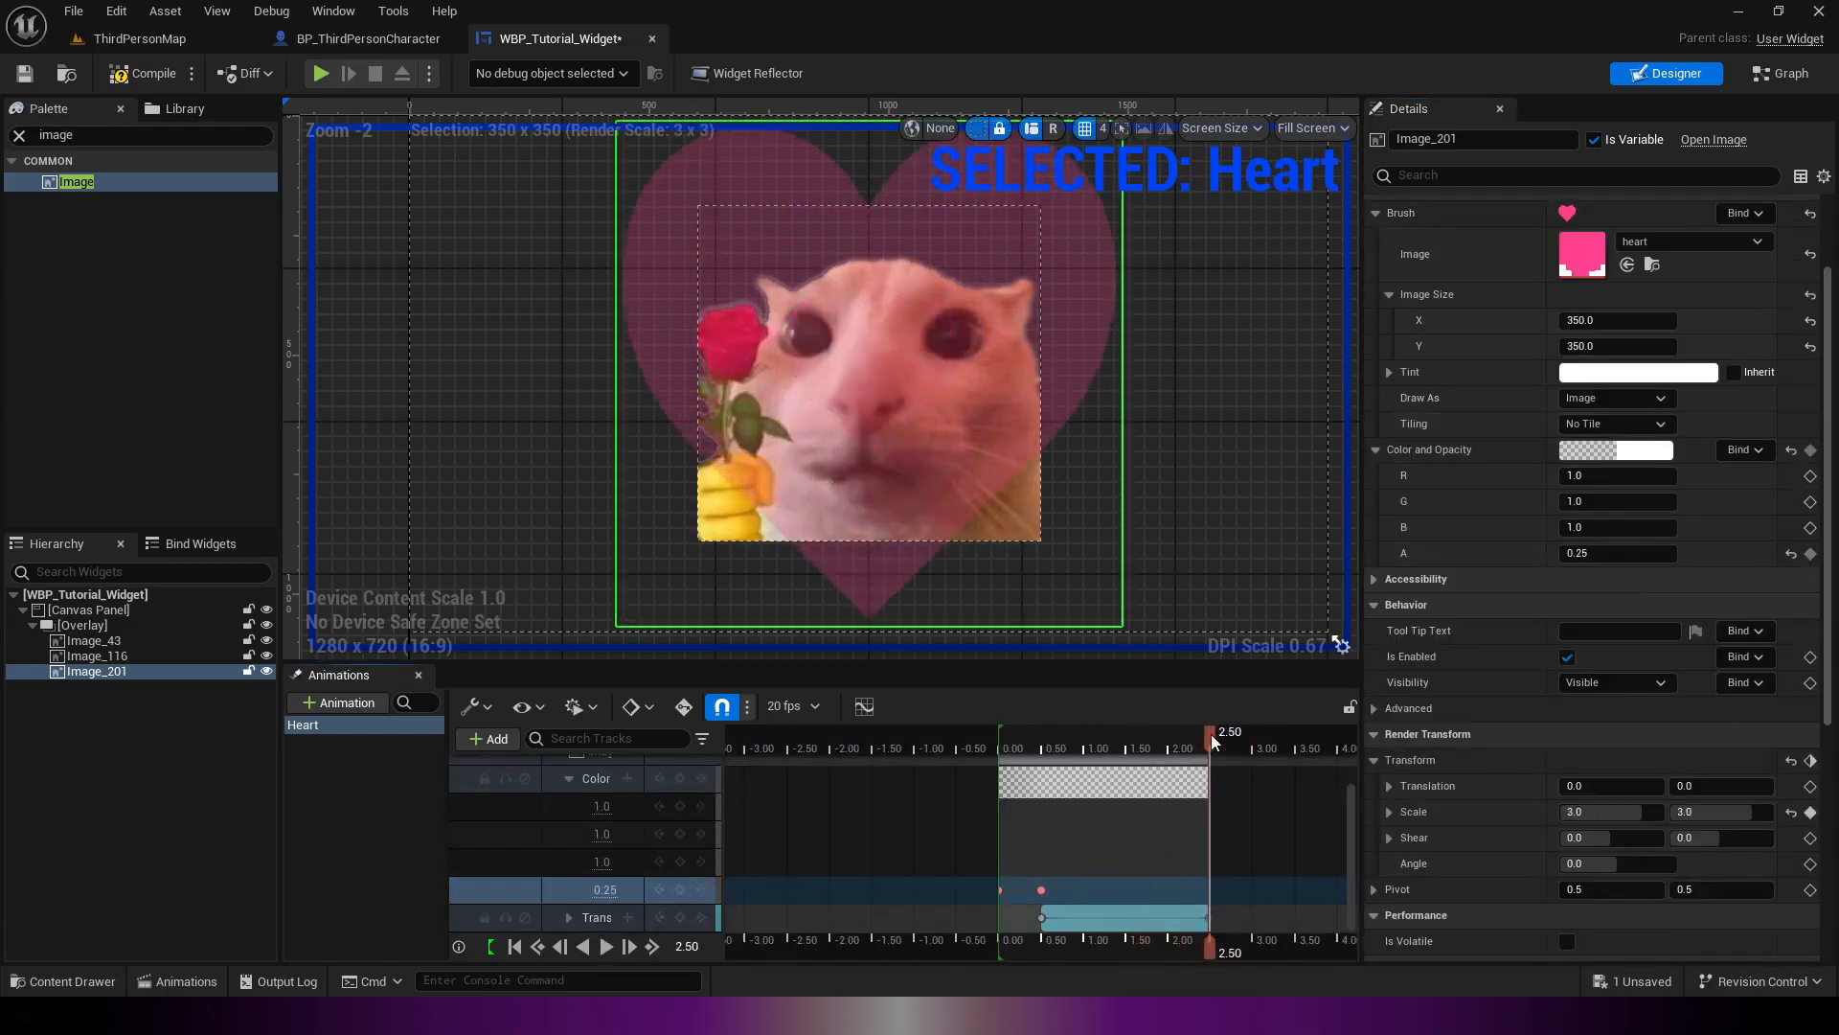
click(608, 890)
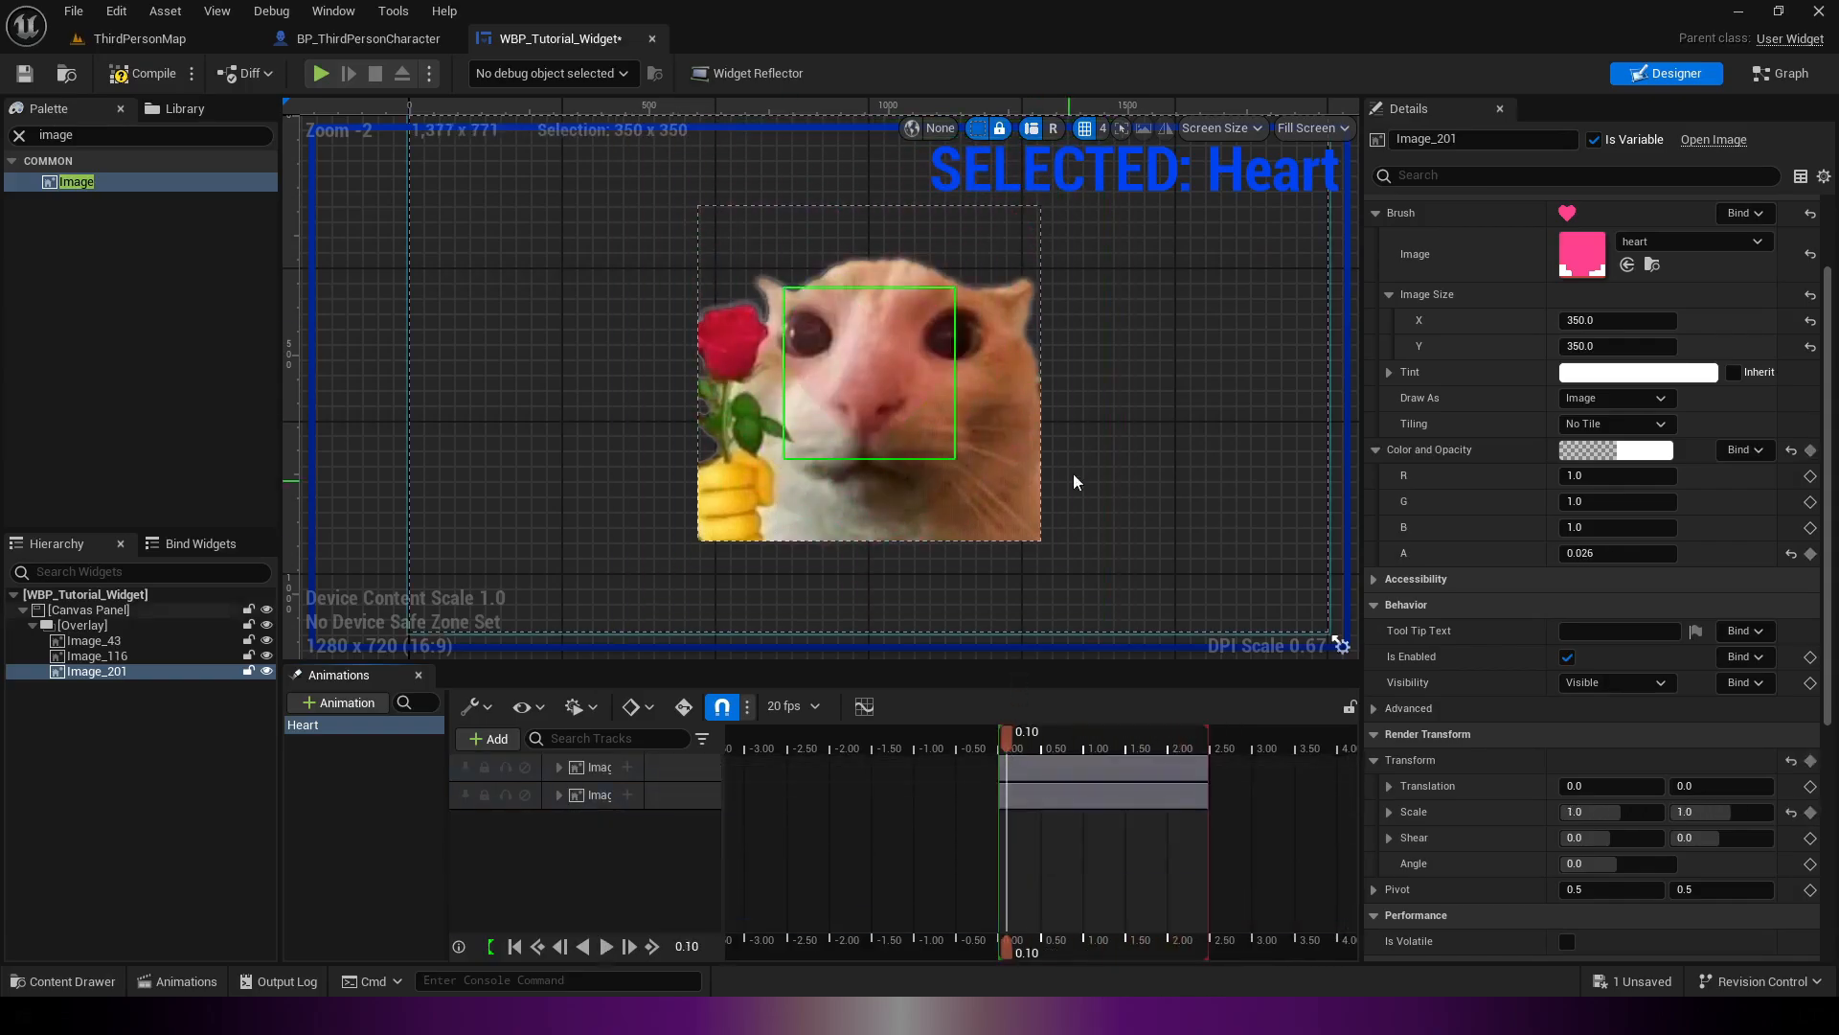
scroll(1073, 473, down, 2)
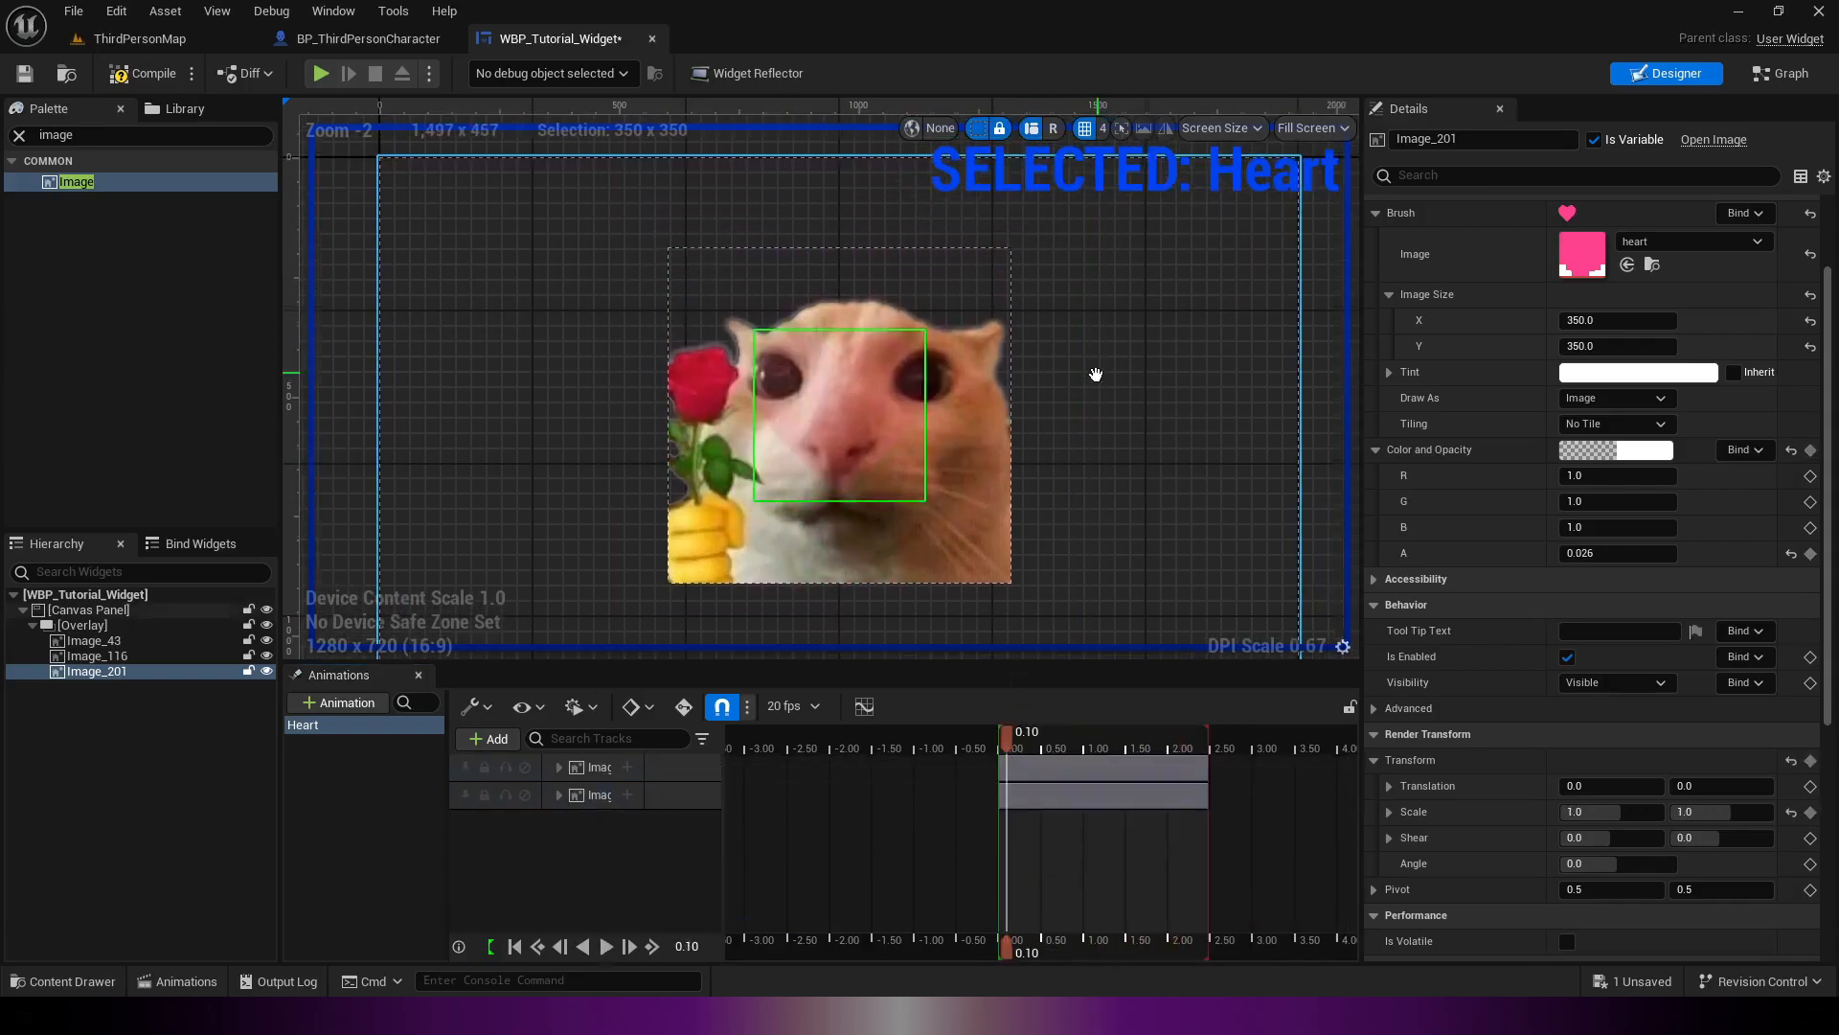
Step: Open the animation's curve editor and set the second heart's Scale key at 0.50 seconds to constant interpolation
right_drag(1100, 381, 1064, 380)
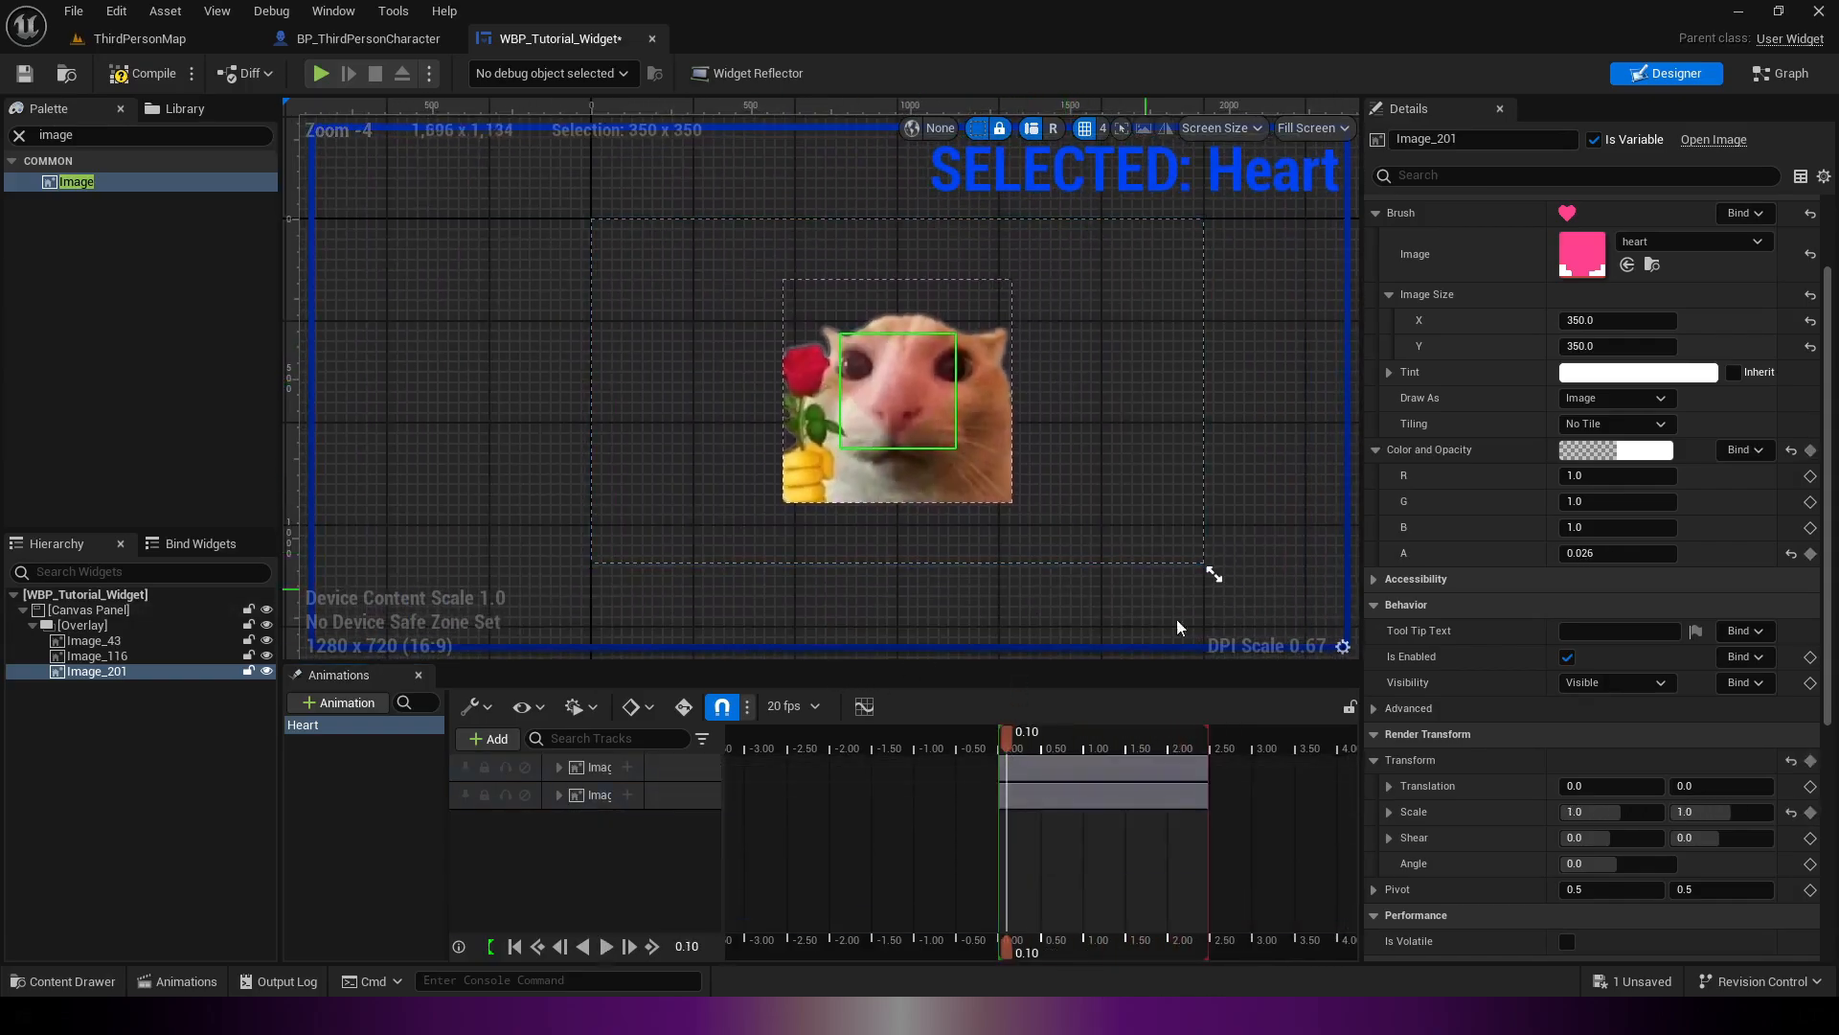
click(864, 708)
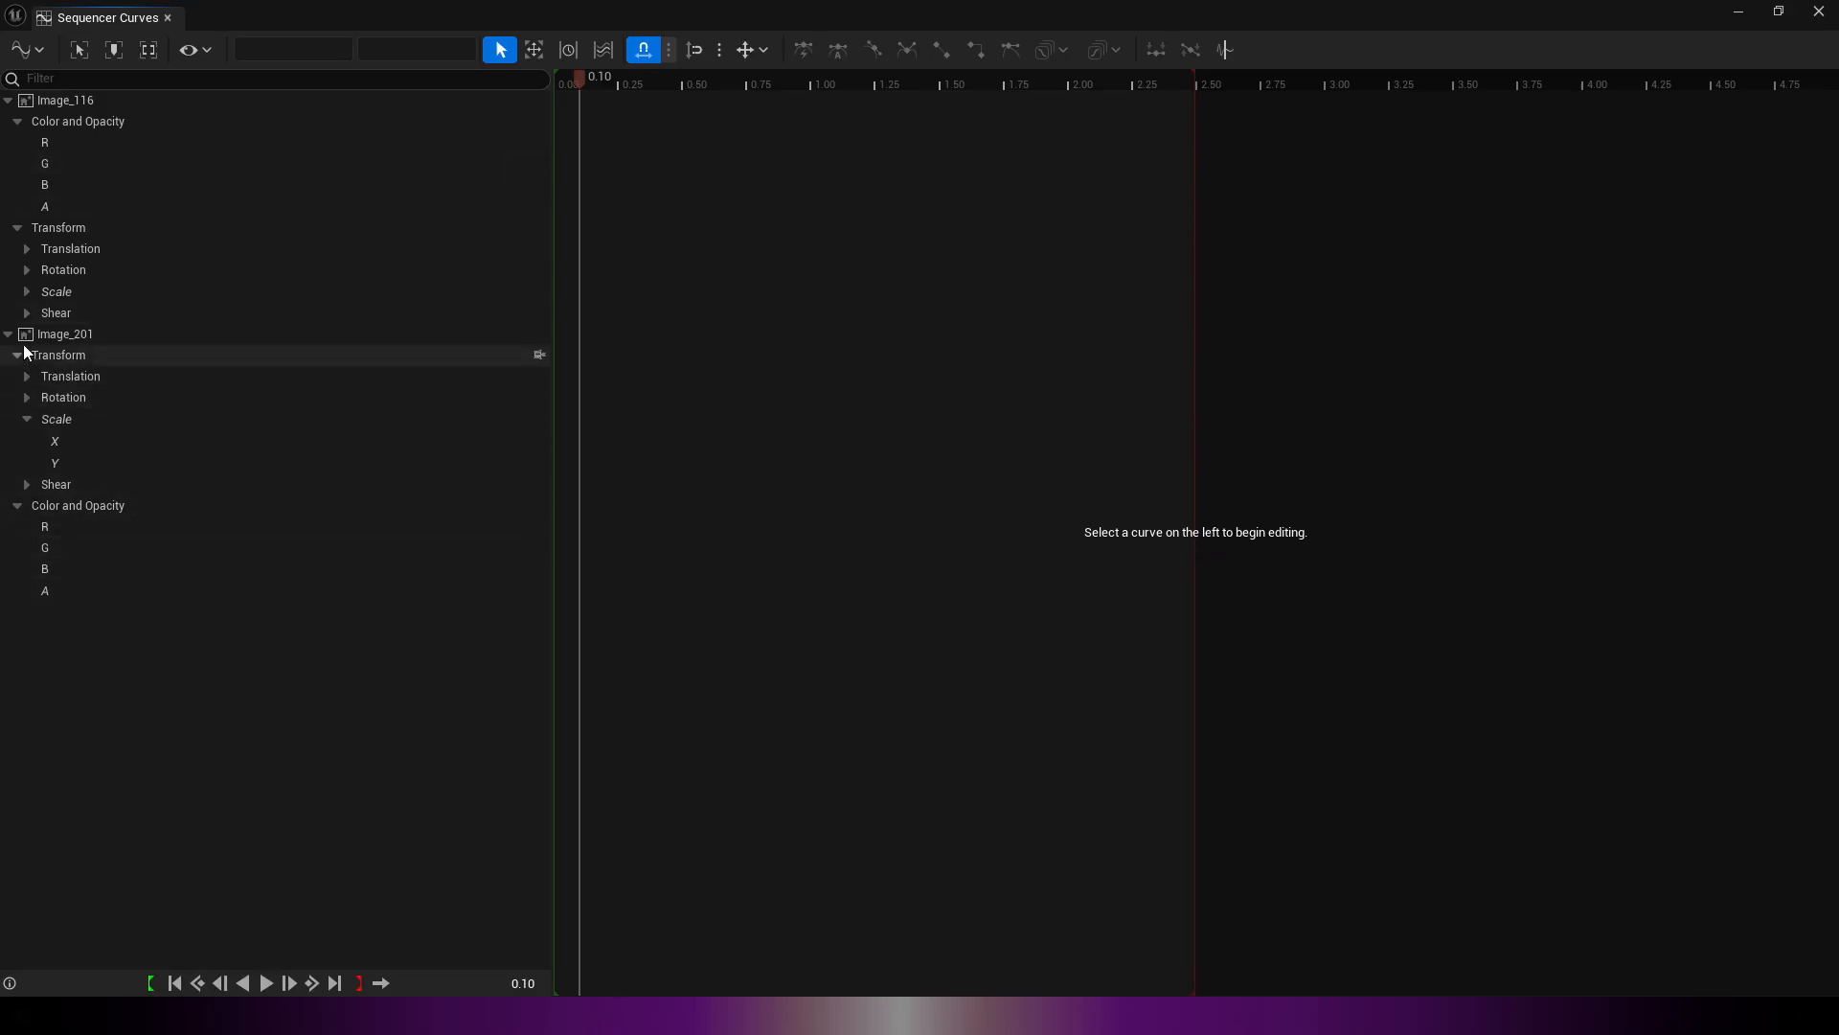
click(83, 431)
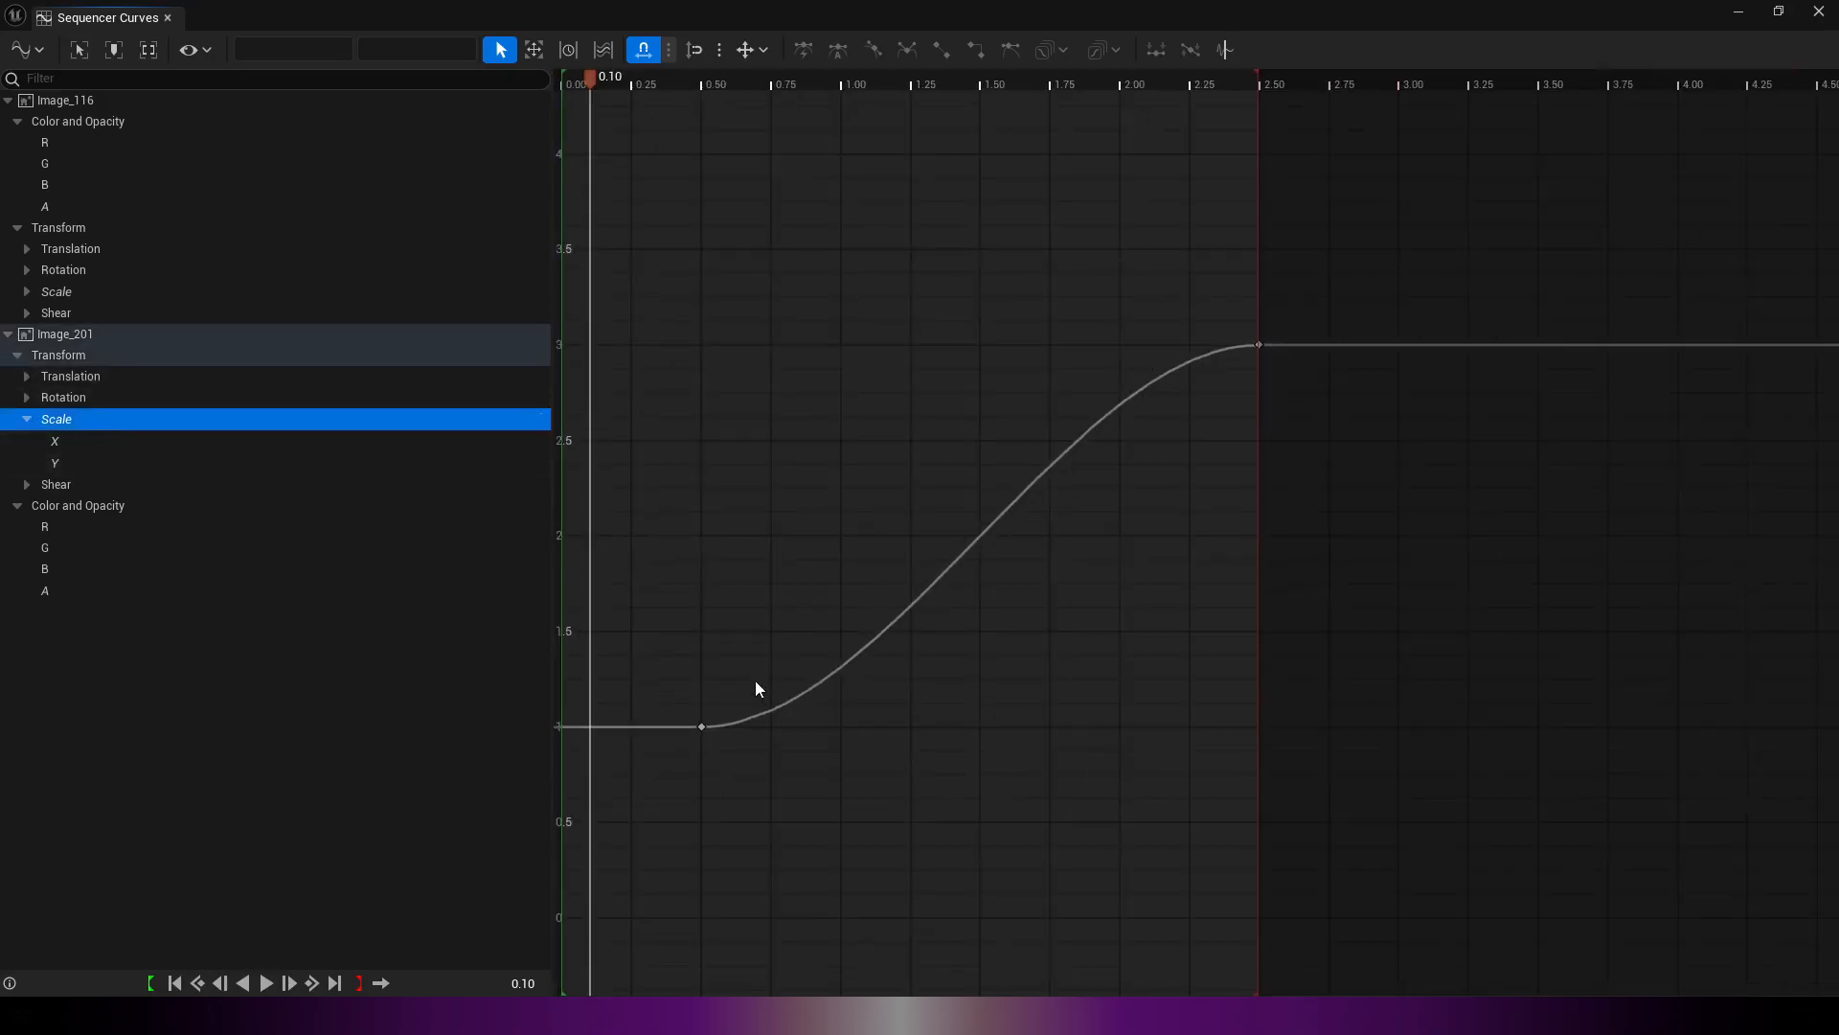
click(702, 726)
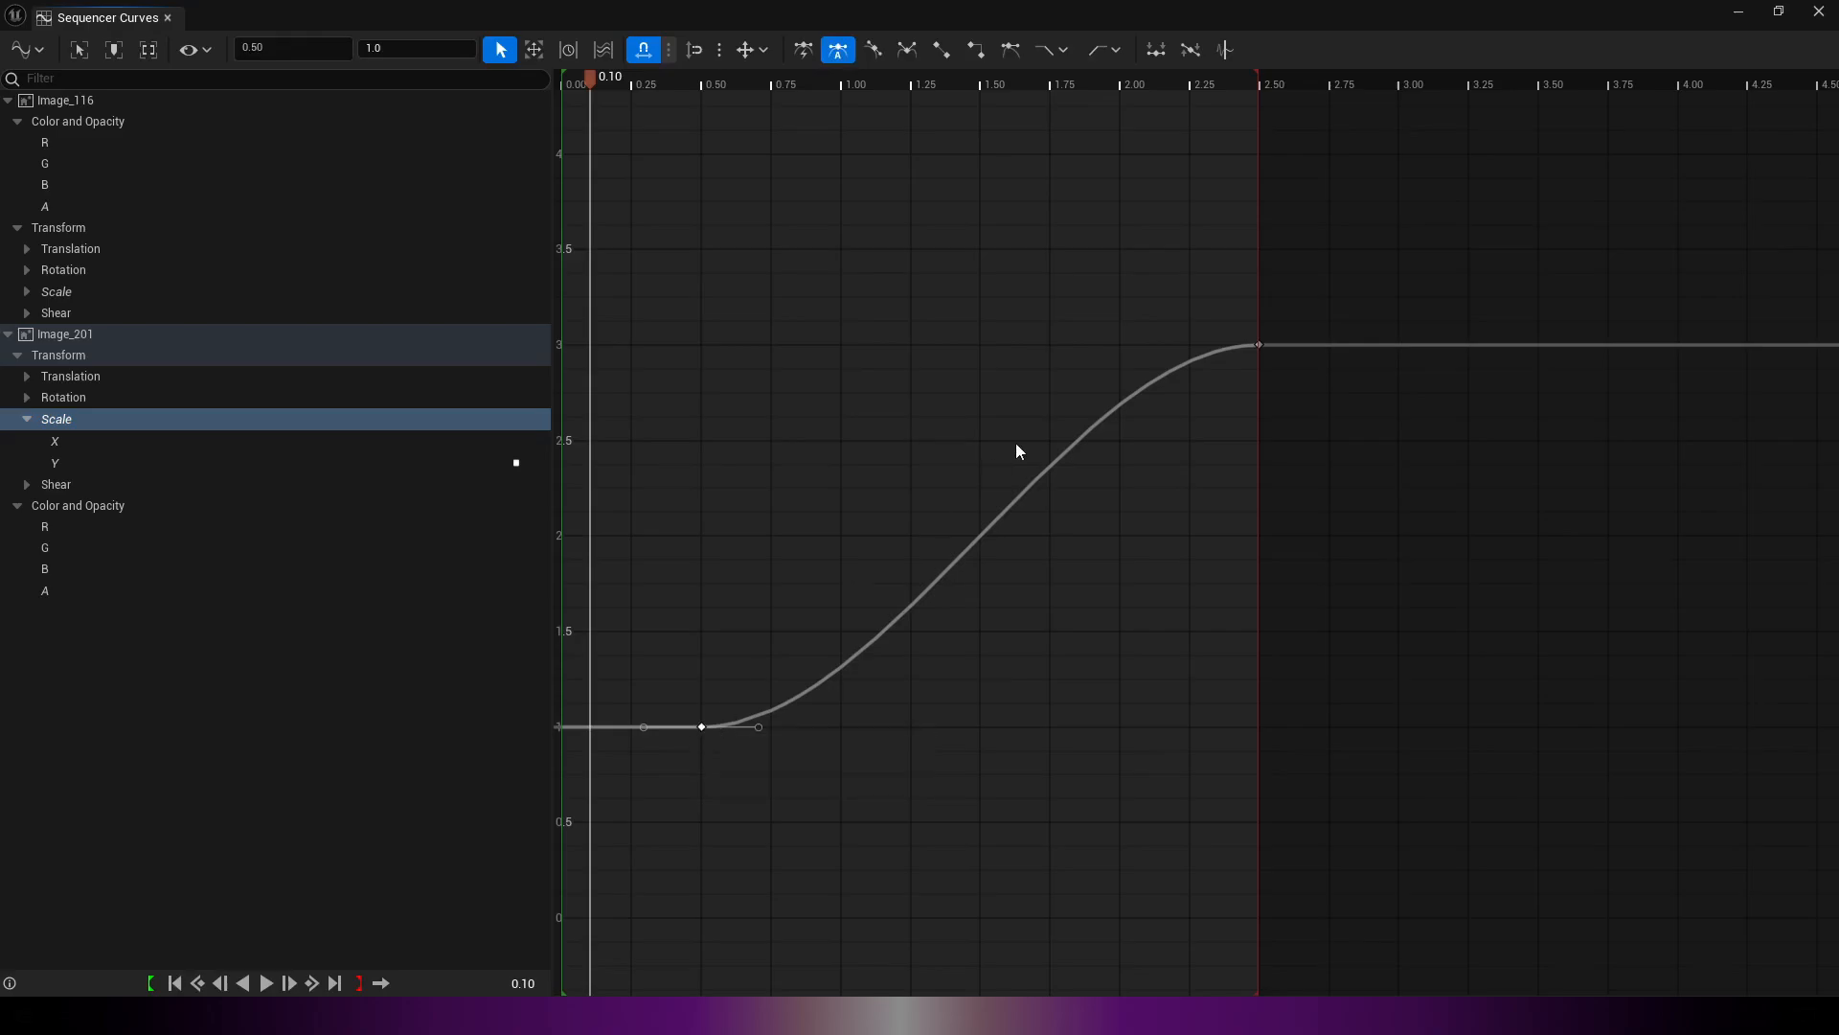
click(1258, 344)
click(702, 726)
click(974, 49)
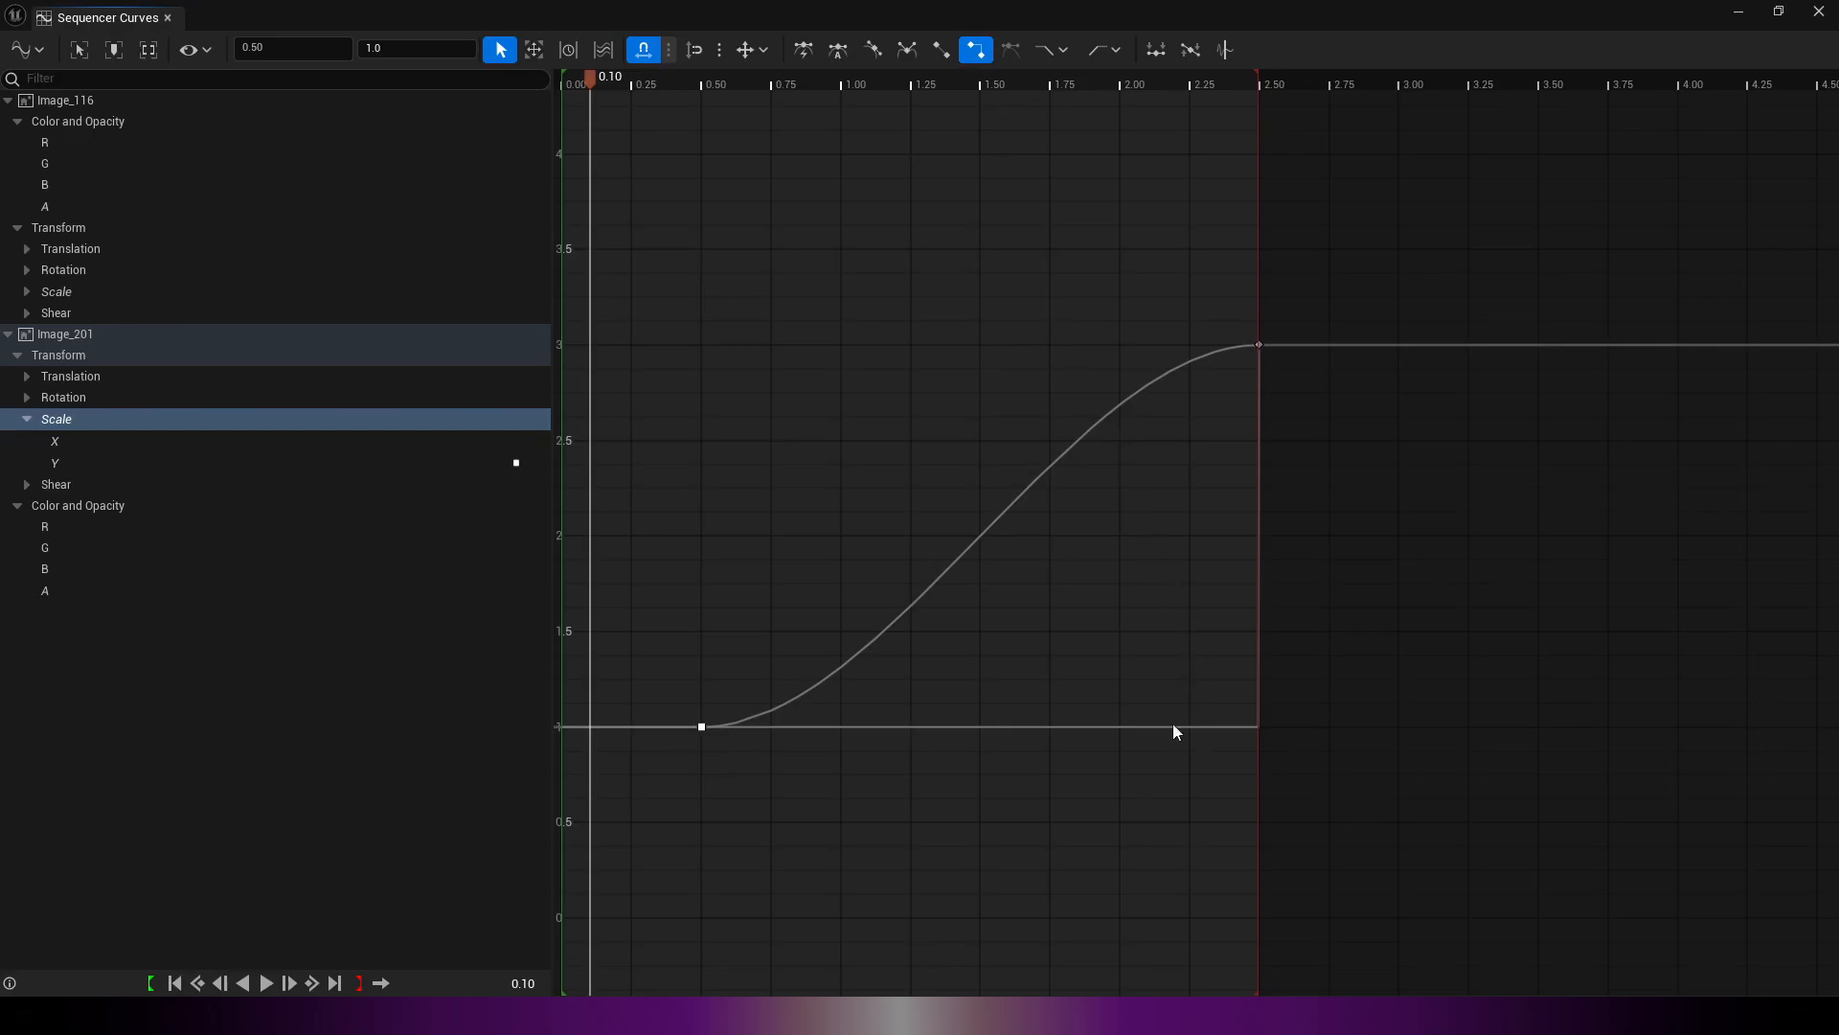
Step: Inspect the second heart's Scale X and Y curves separately and play the Heart animation from the start
click(250, 442)
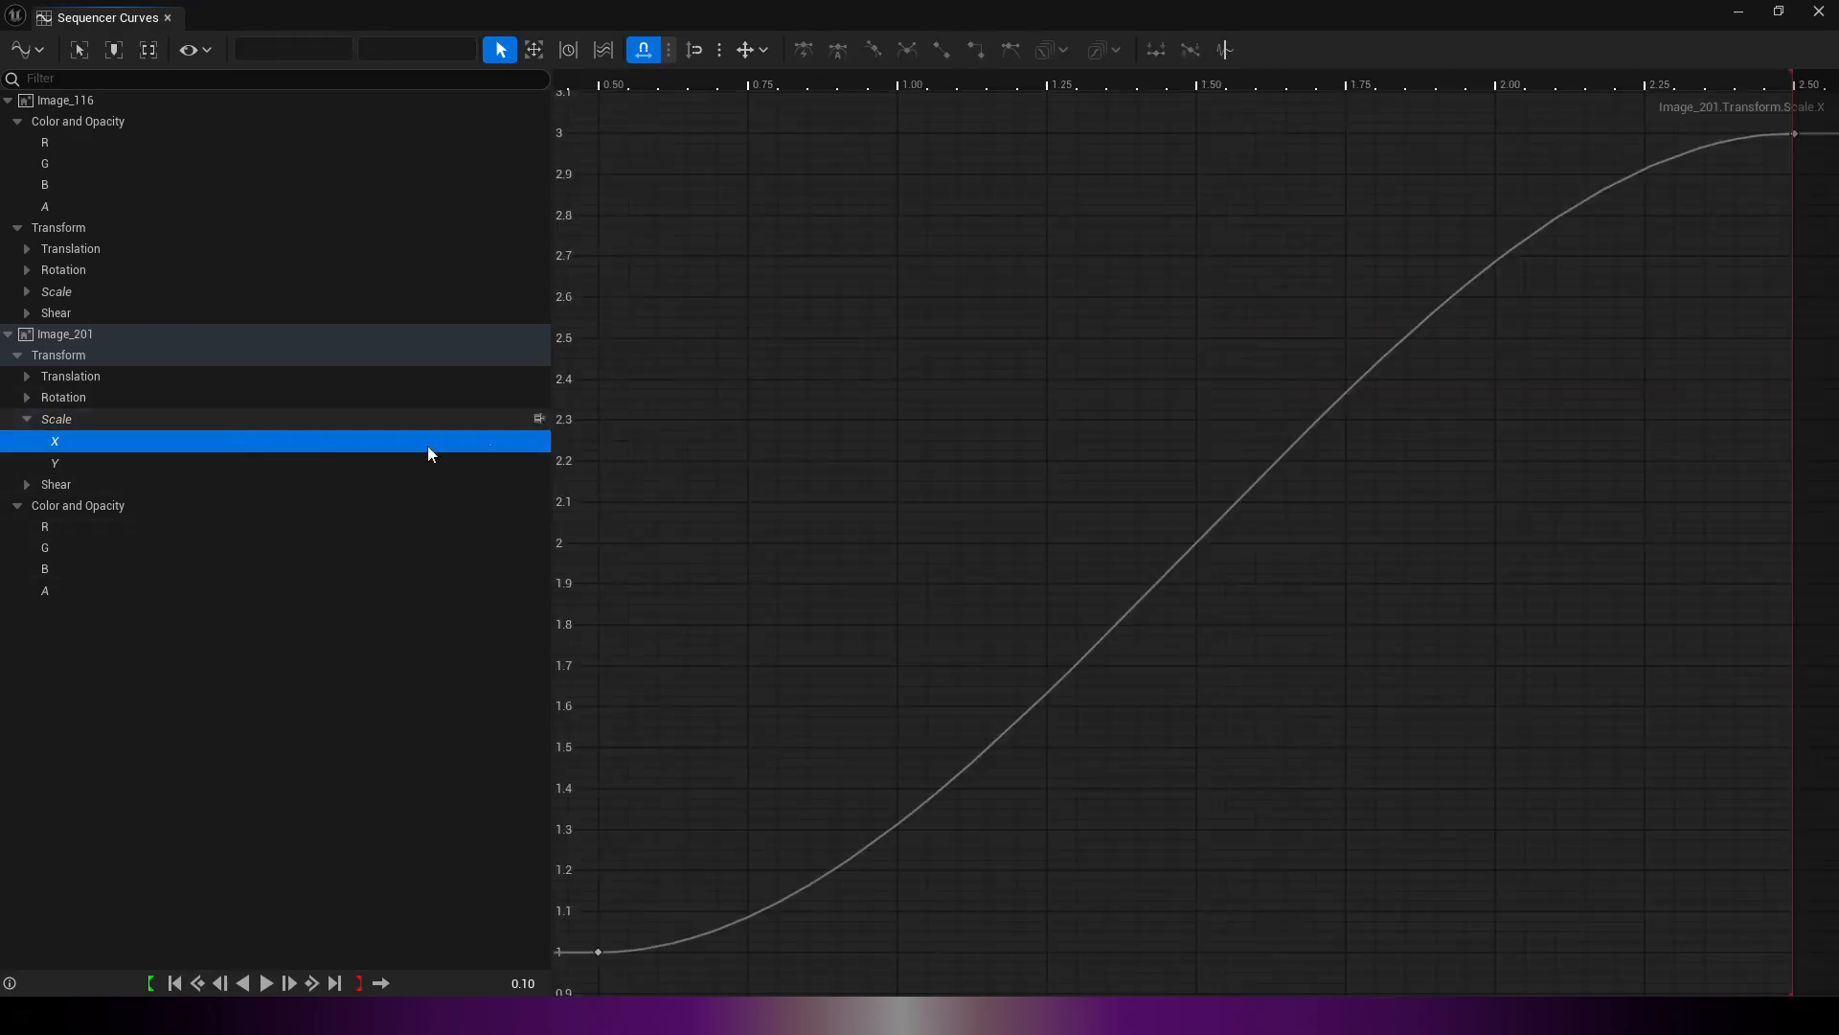
click(333, 466)
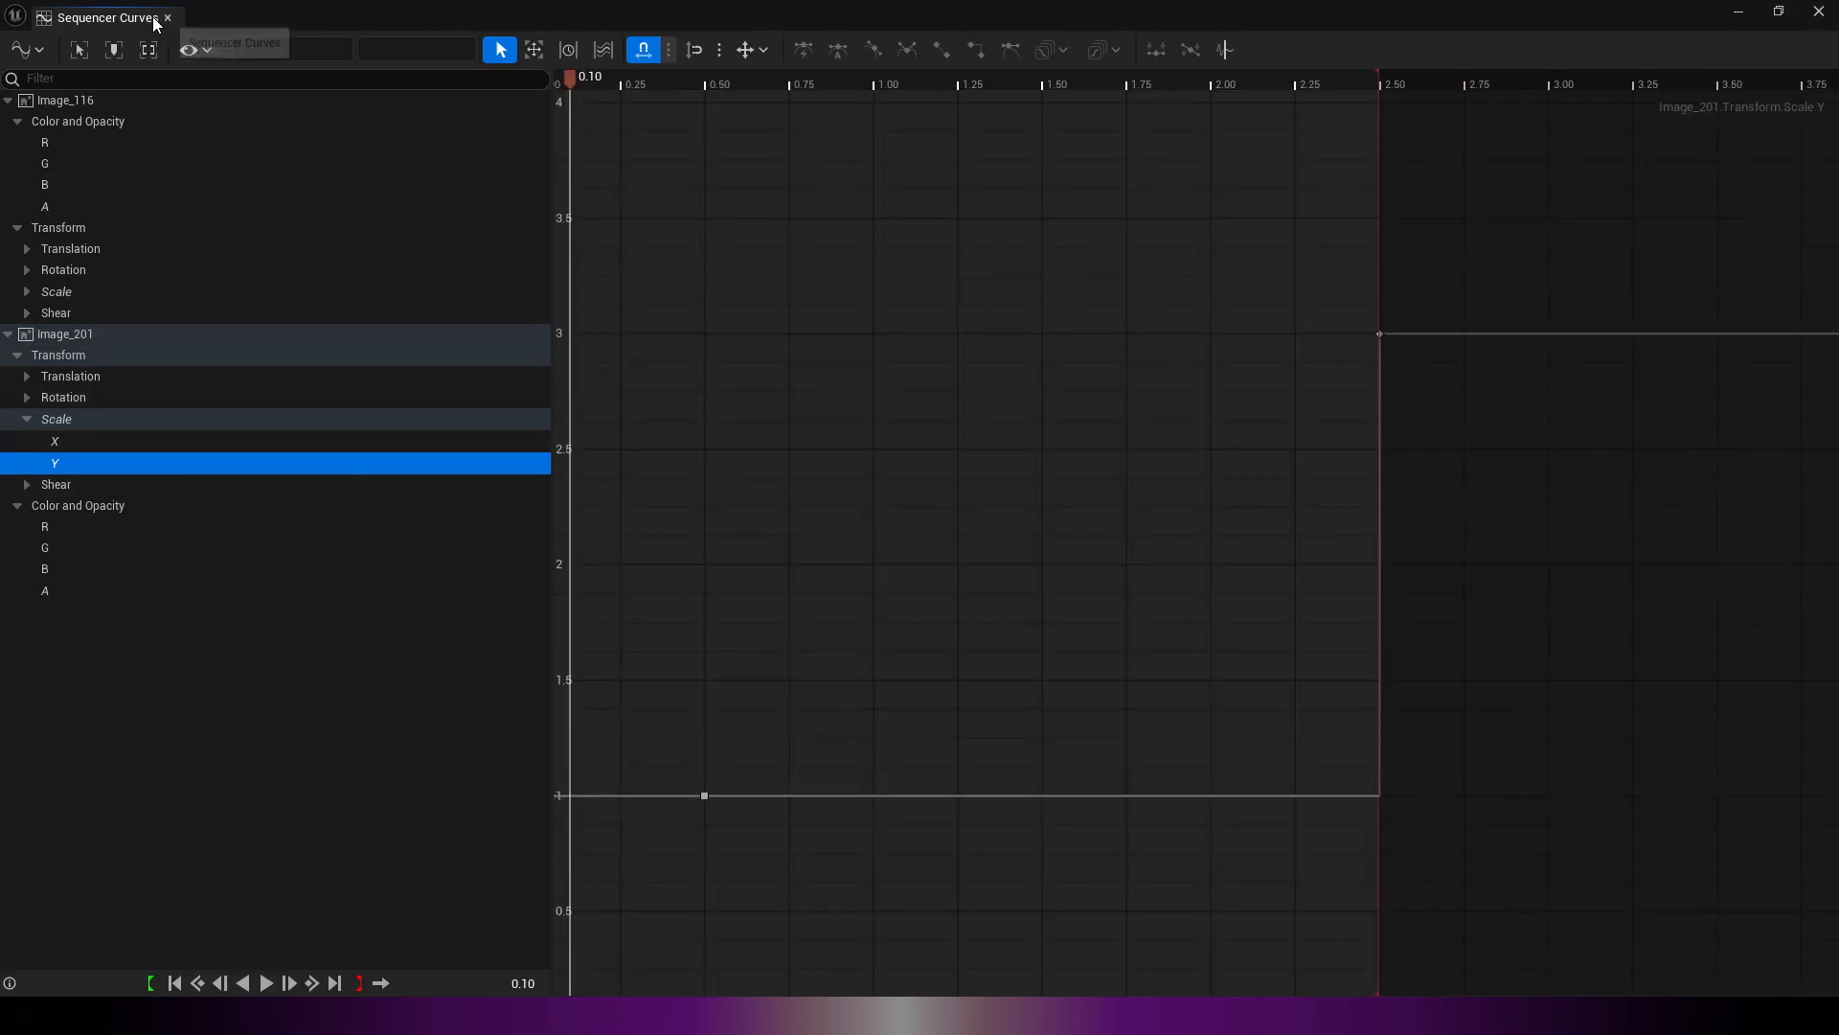
drag(156, 24, 1052, 277)
click(1197, 277)
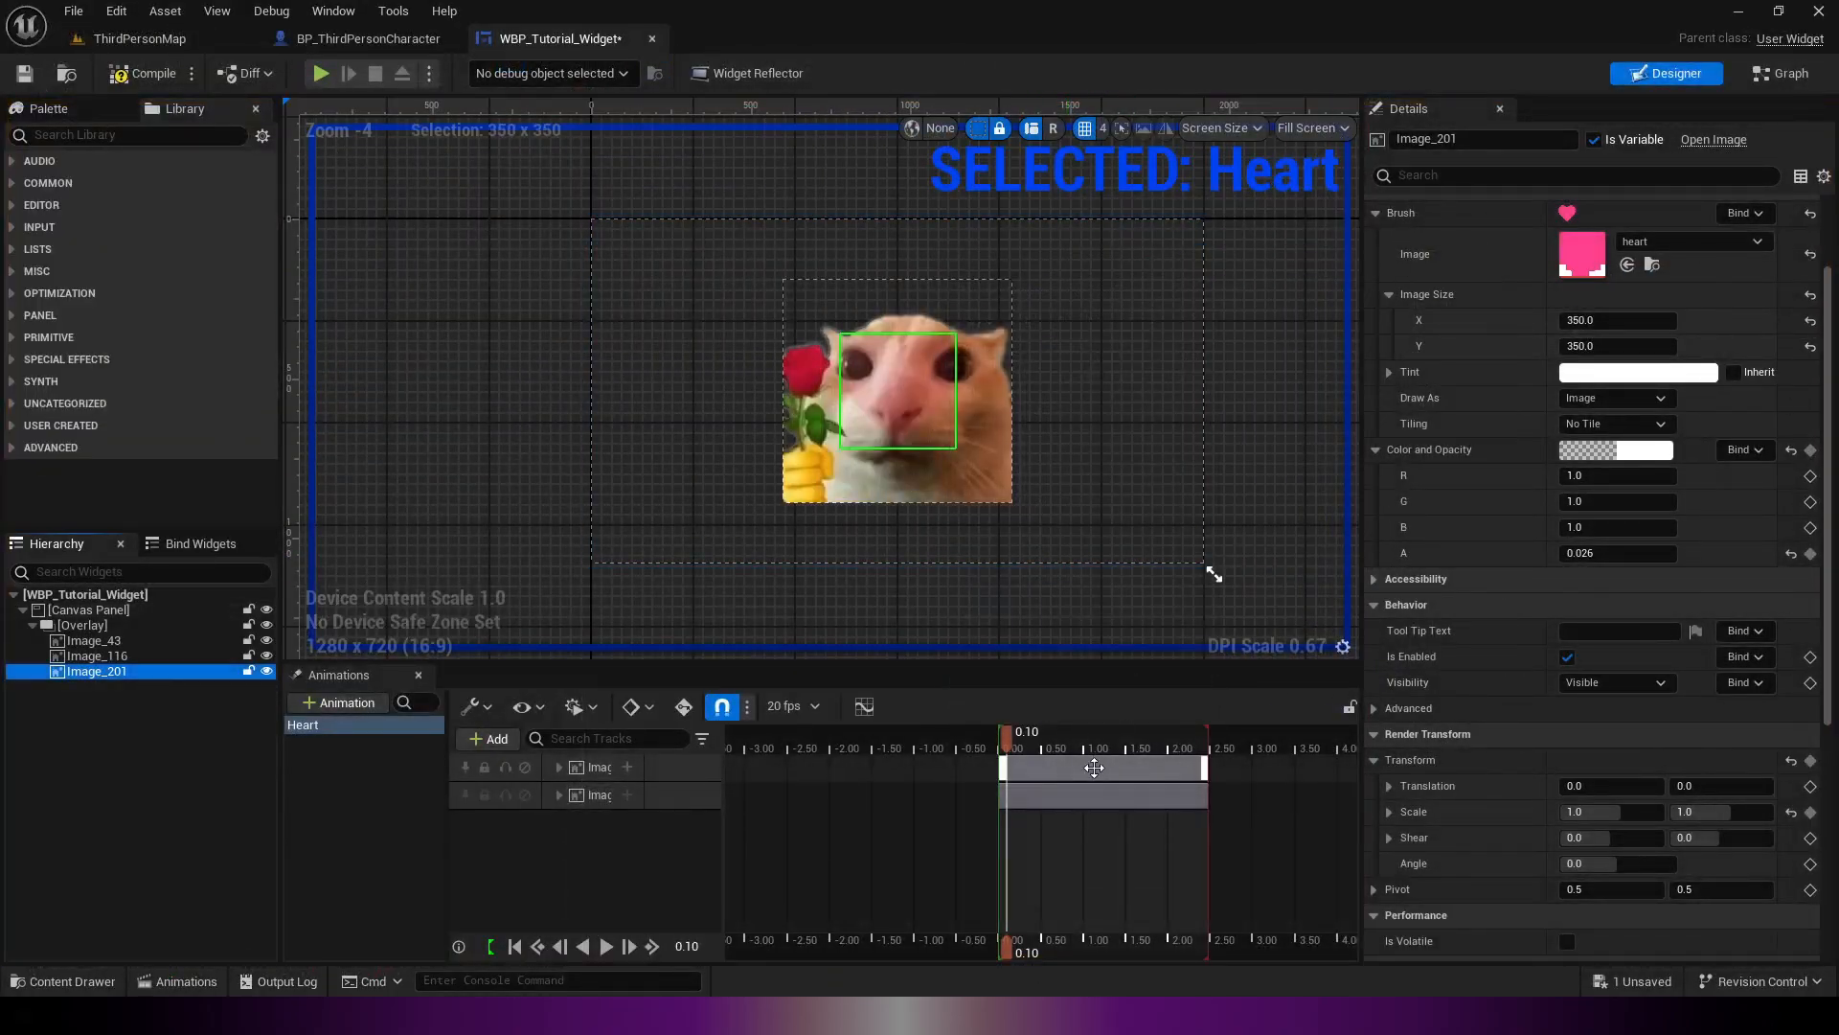
drag(1010, 742, 999, 738)
key(space)
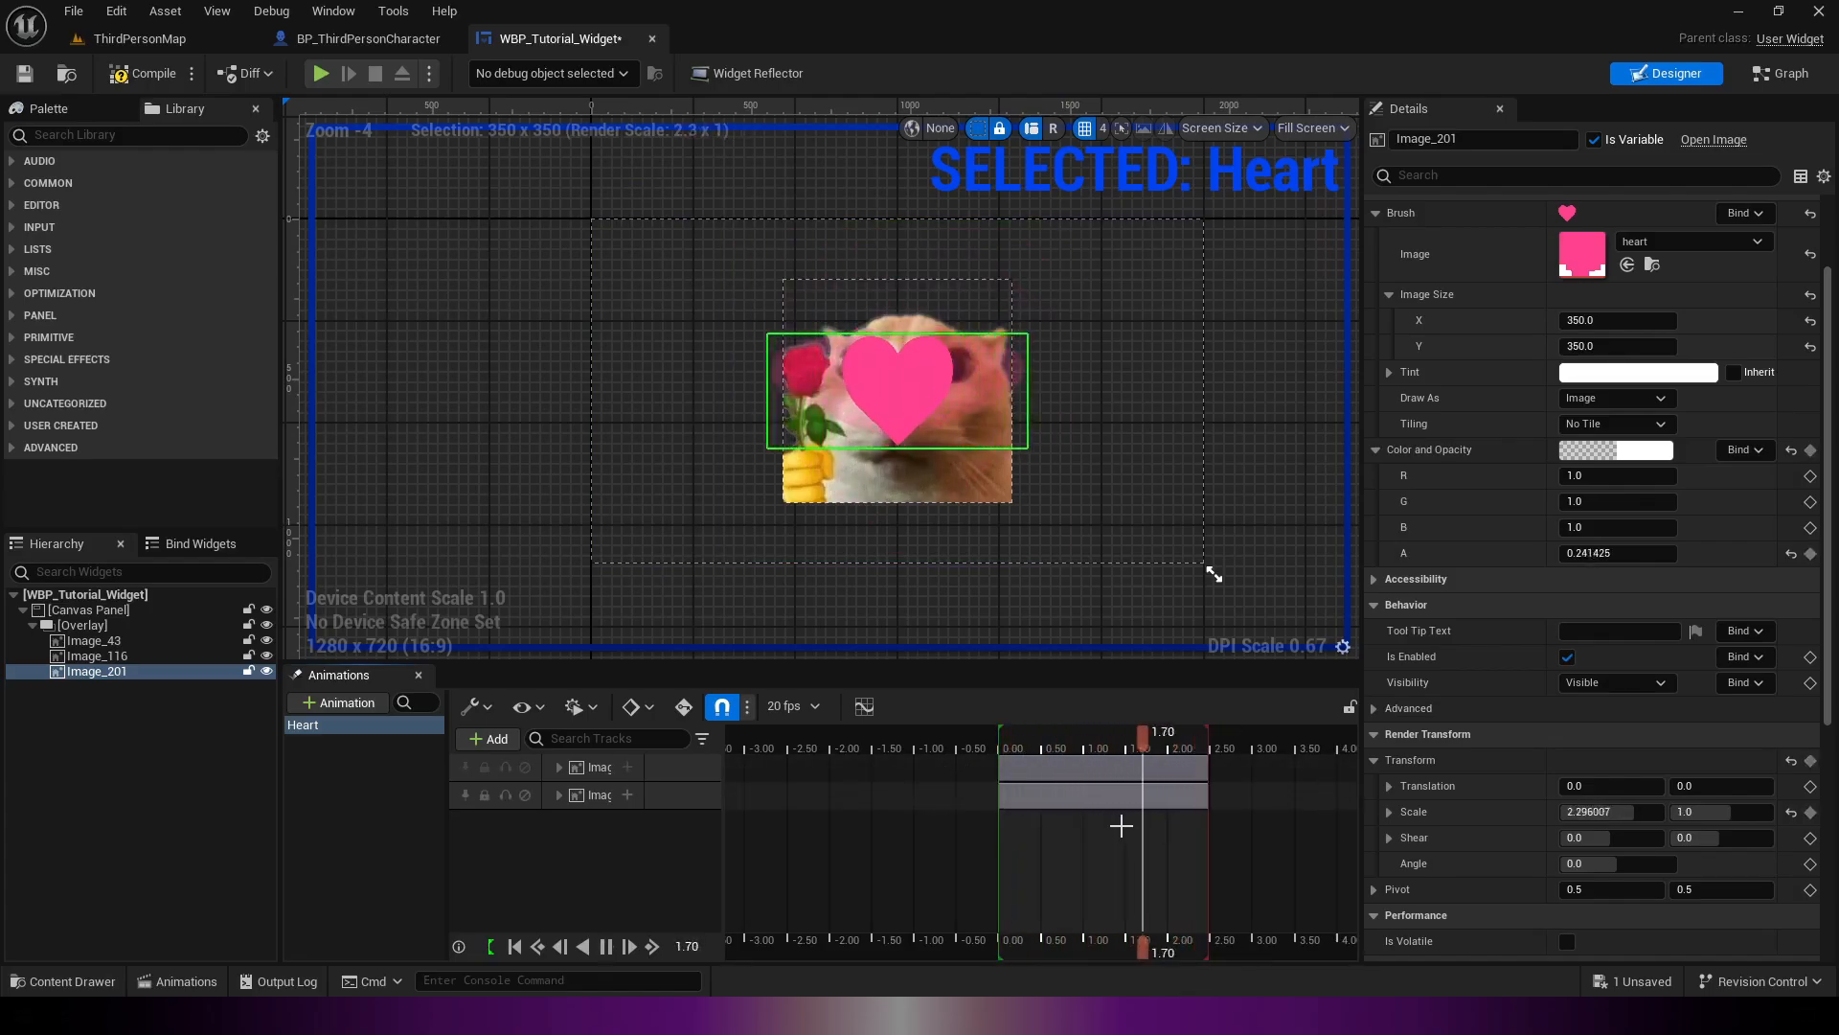
Step: Set the second heart's Scale Y key at 0.50 seconds to linear interpolation and close the curve editor
click(864, 706)
click(941, 50)
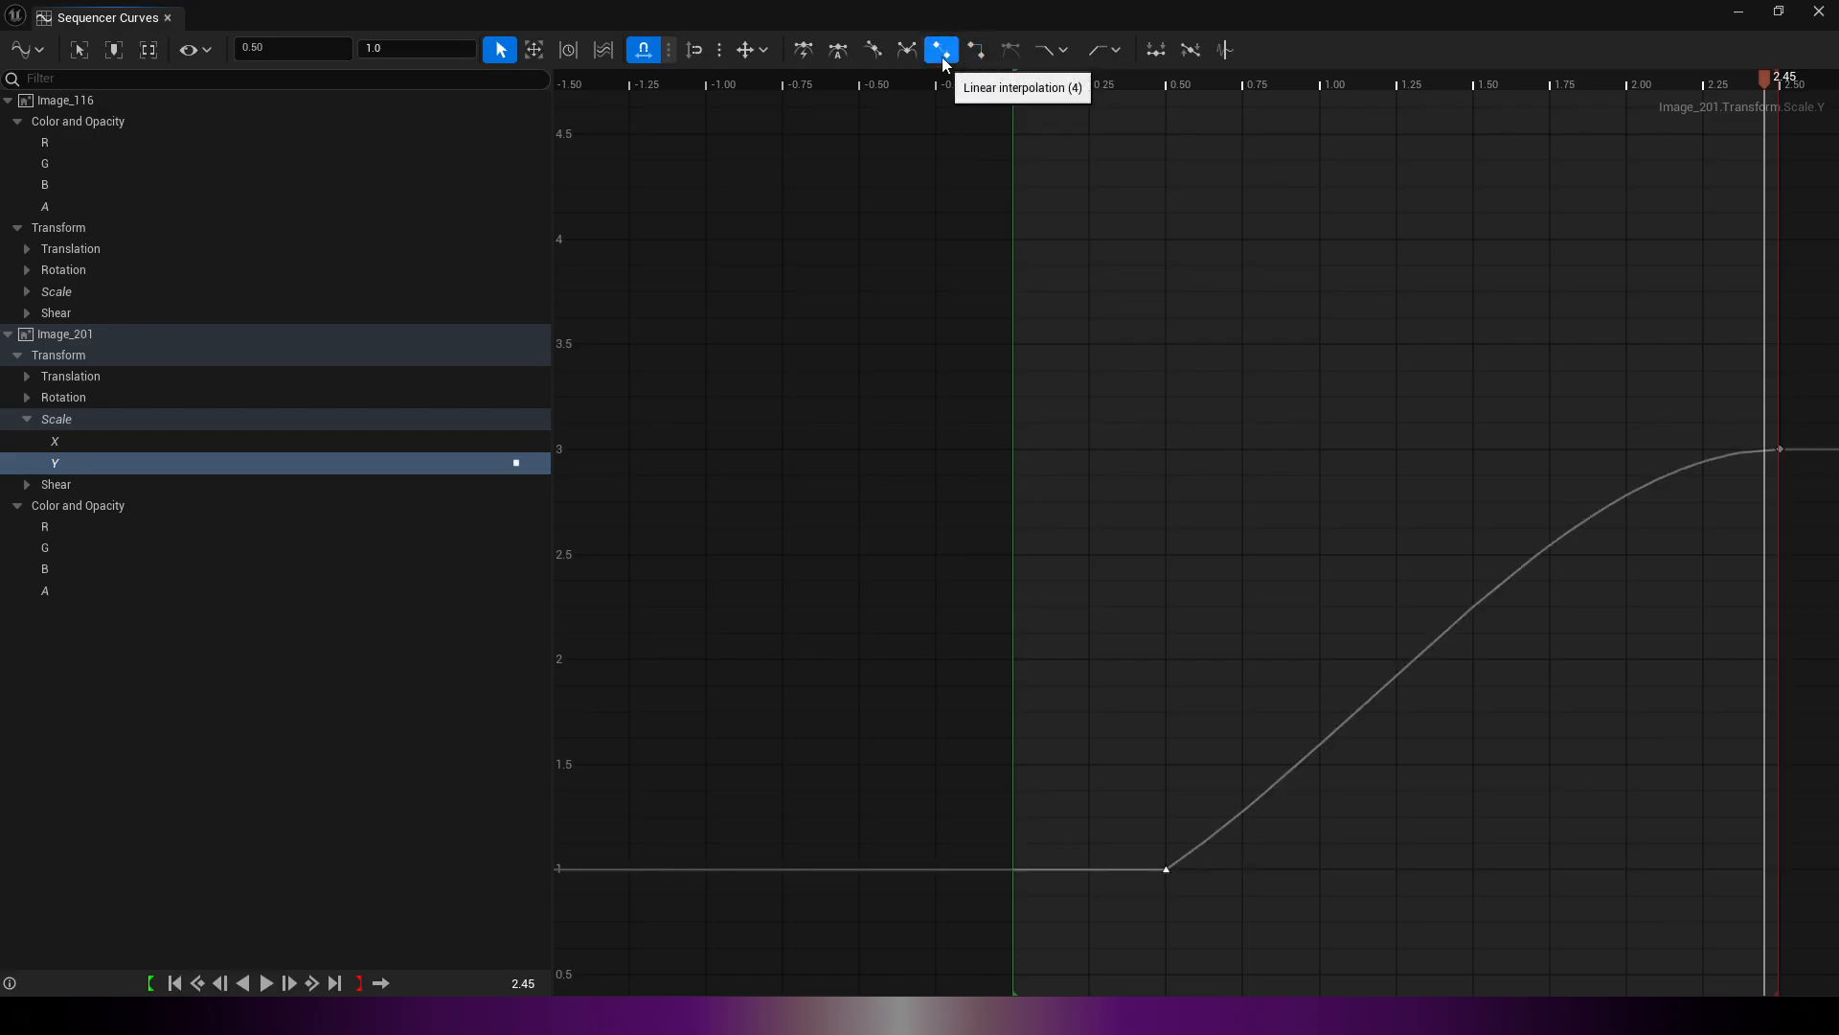
click(1250, 500)
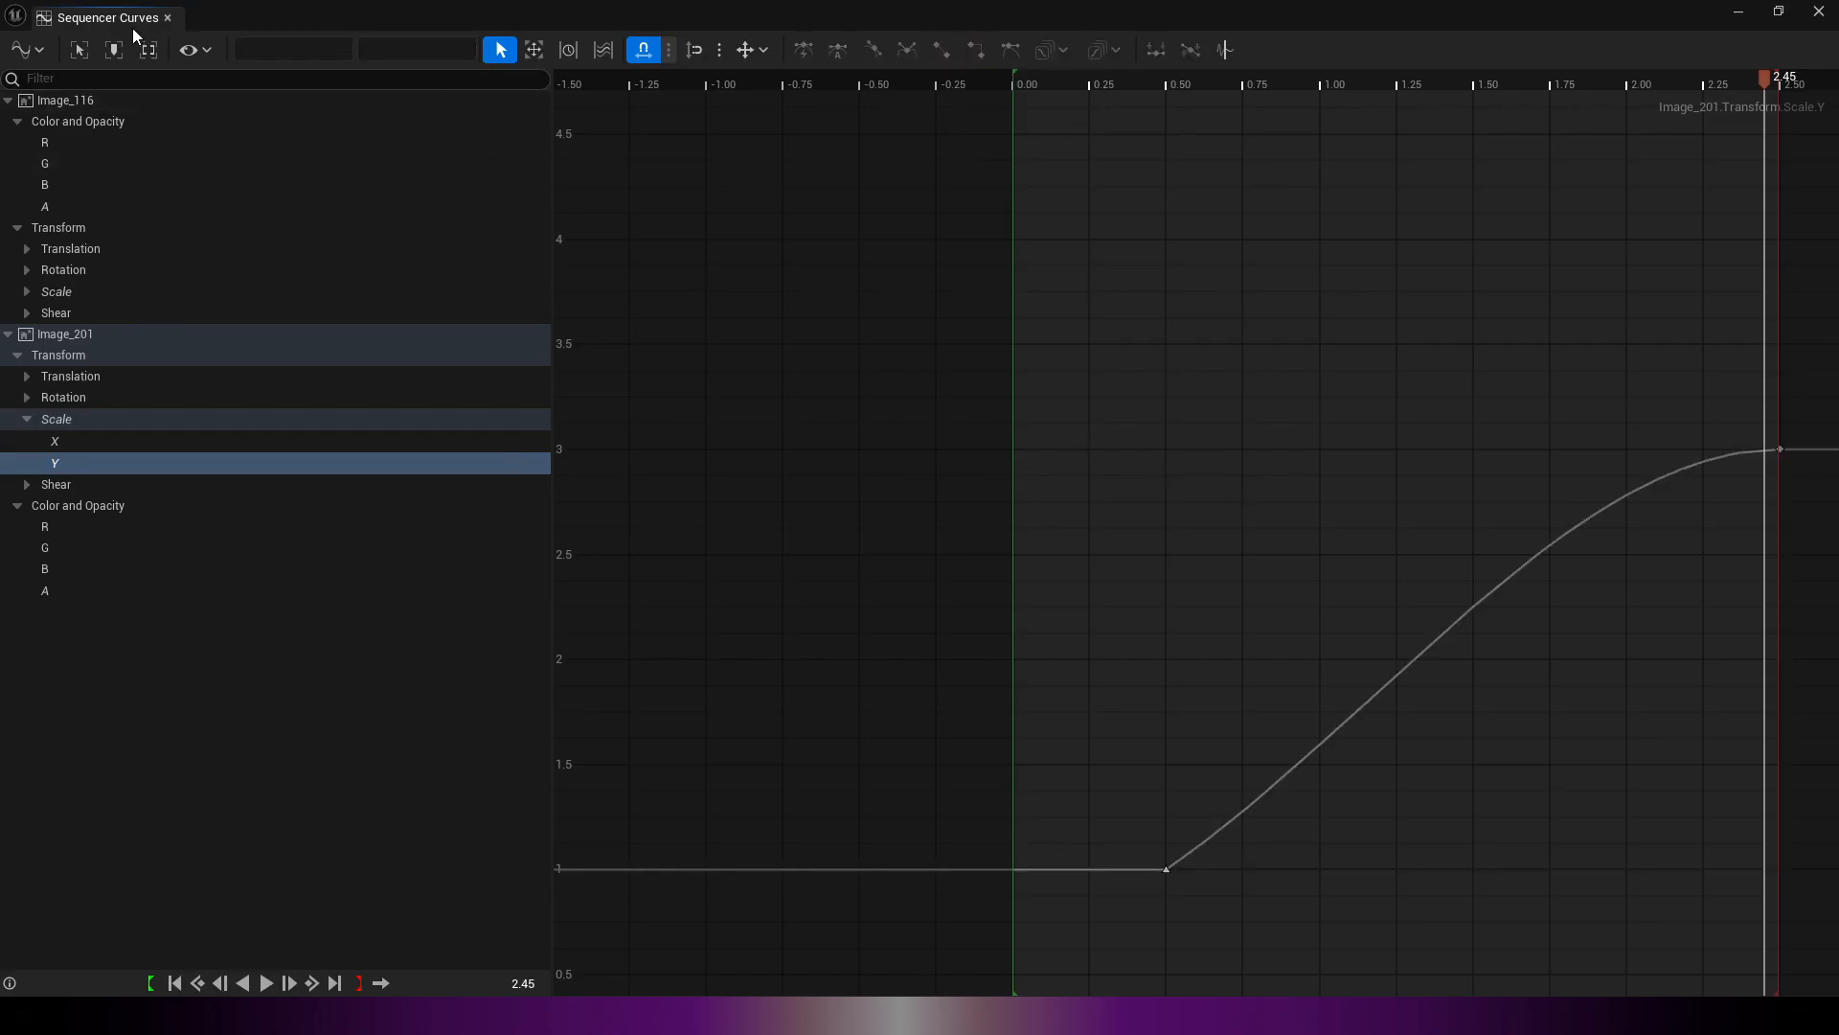
click(168, 18)
Step: Replay the Heart animation from 0.00 to check how the second heart grows
click(999, 739)
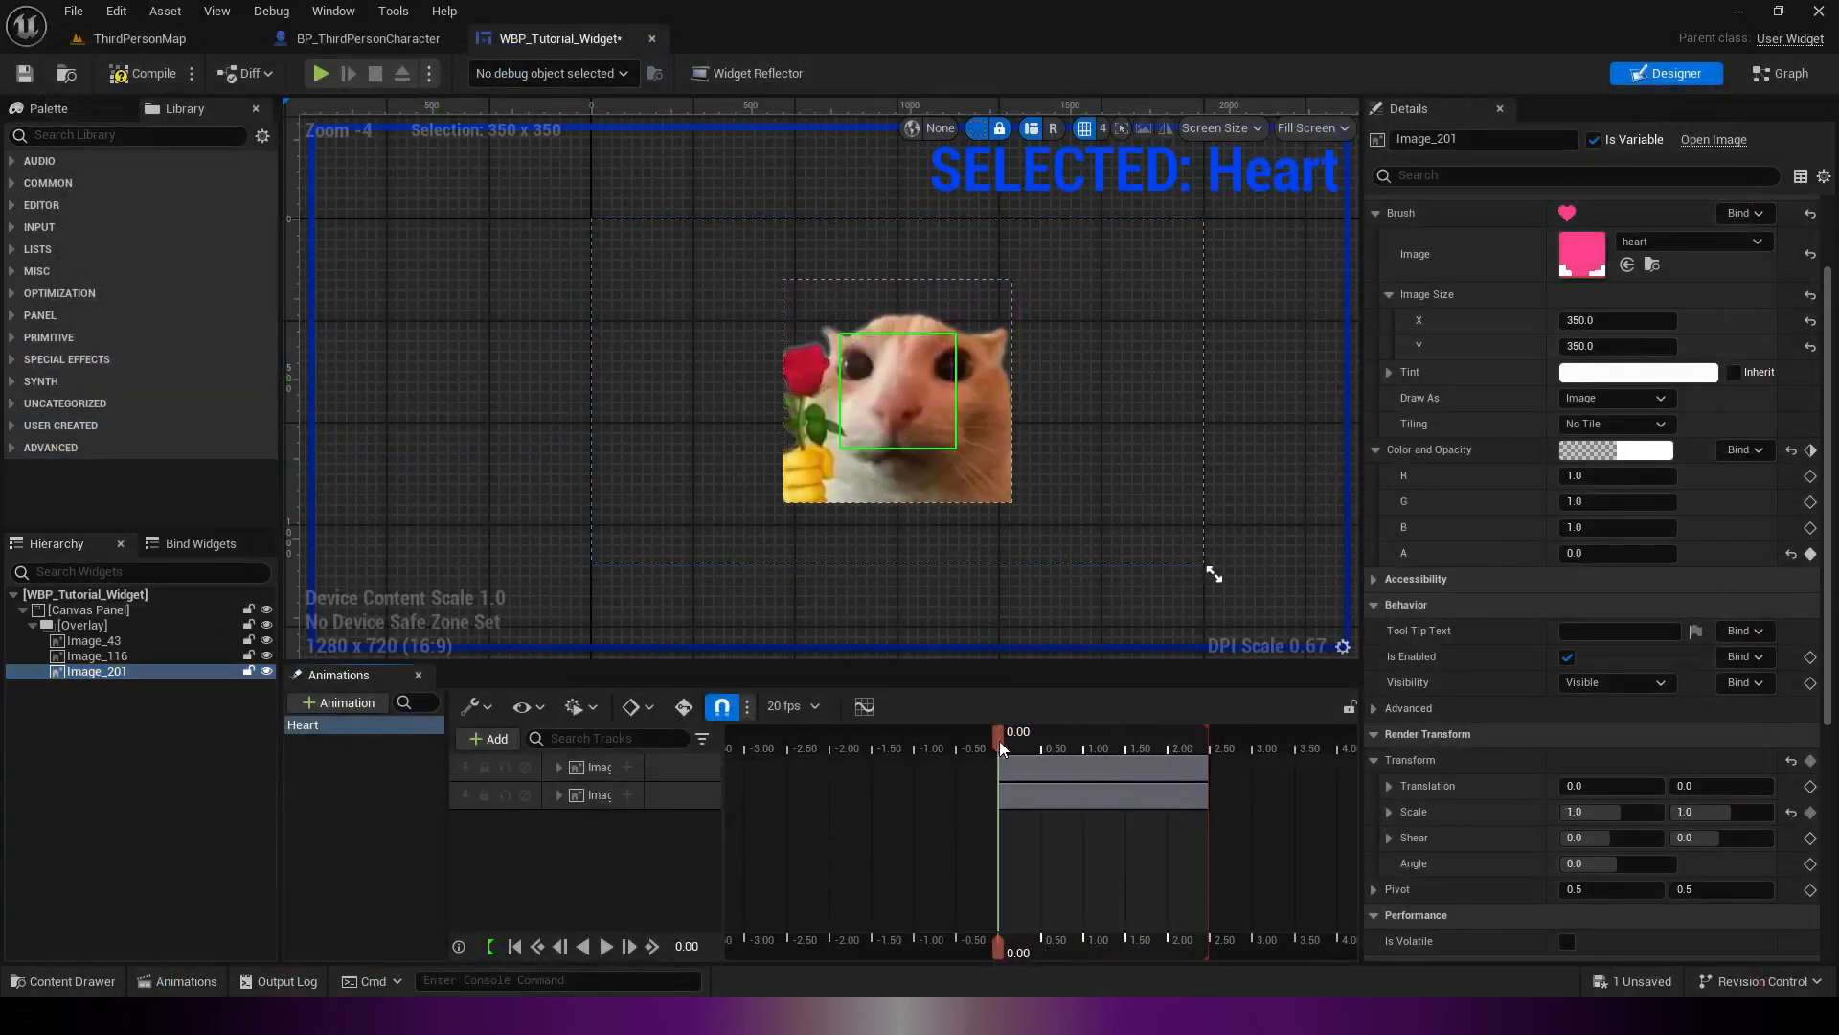
key(space)
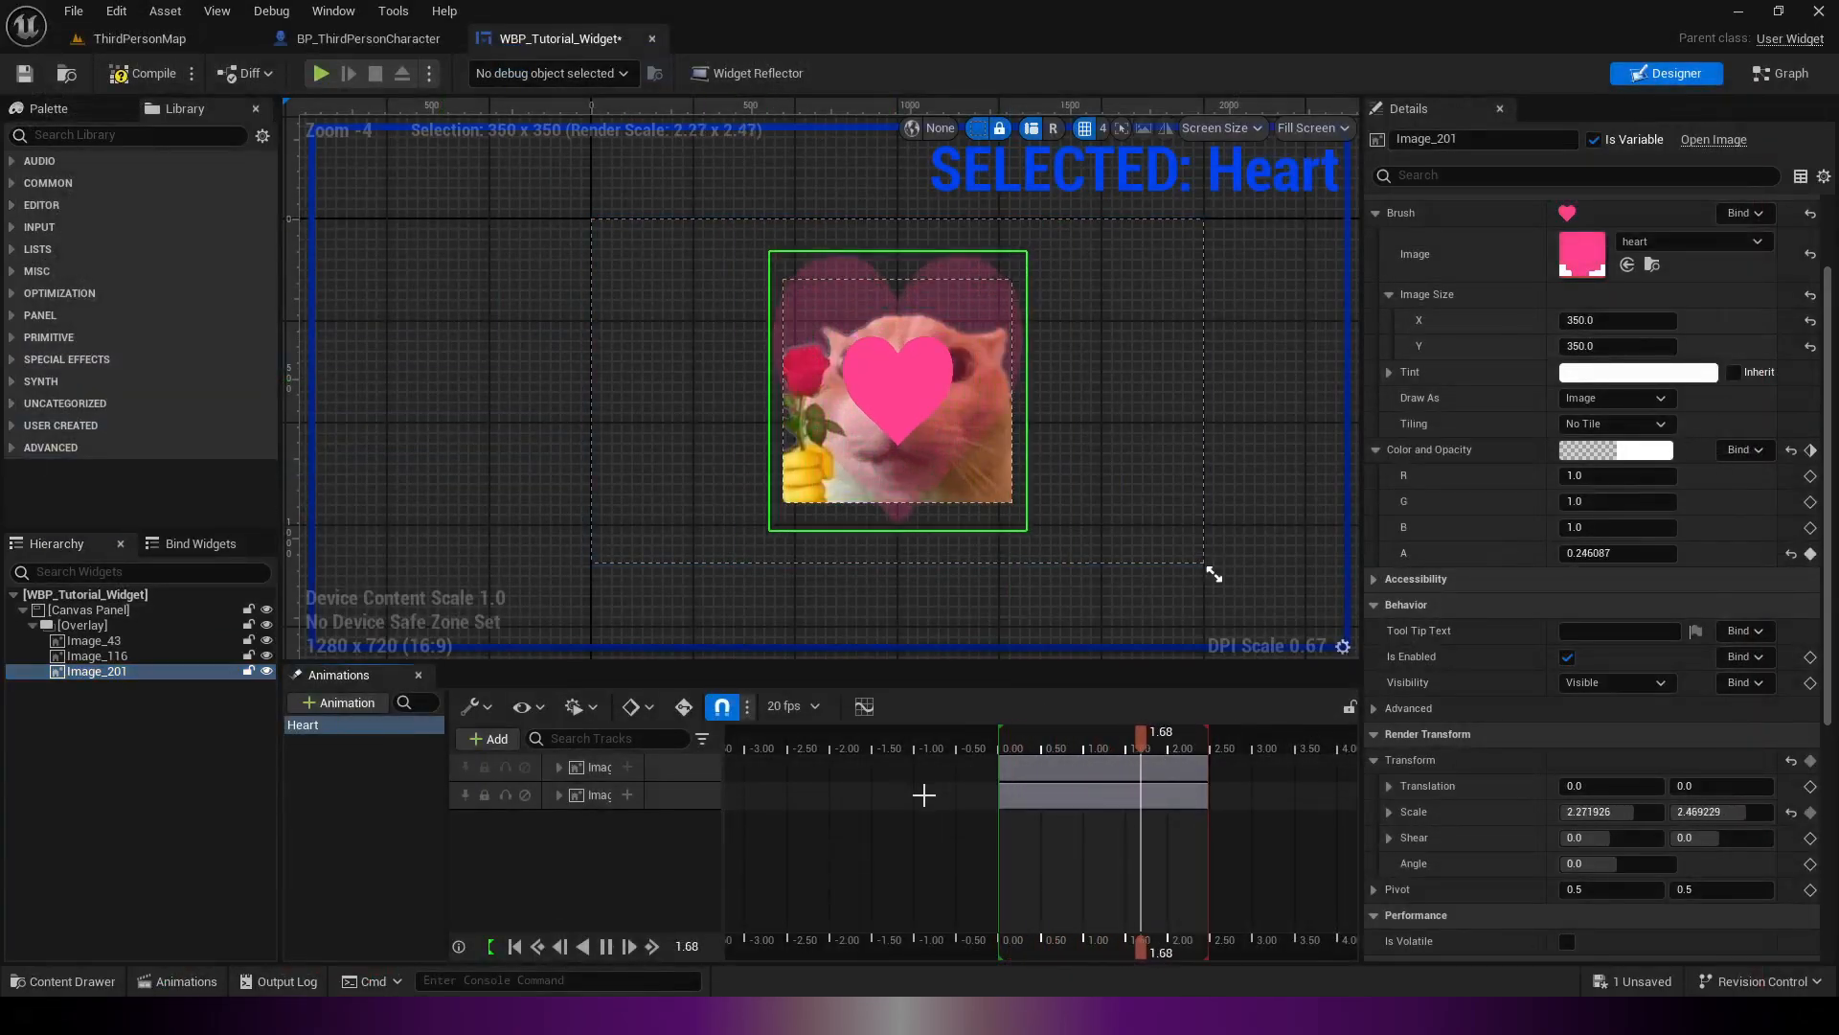
key(space)
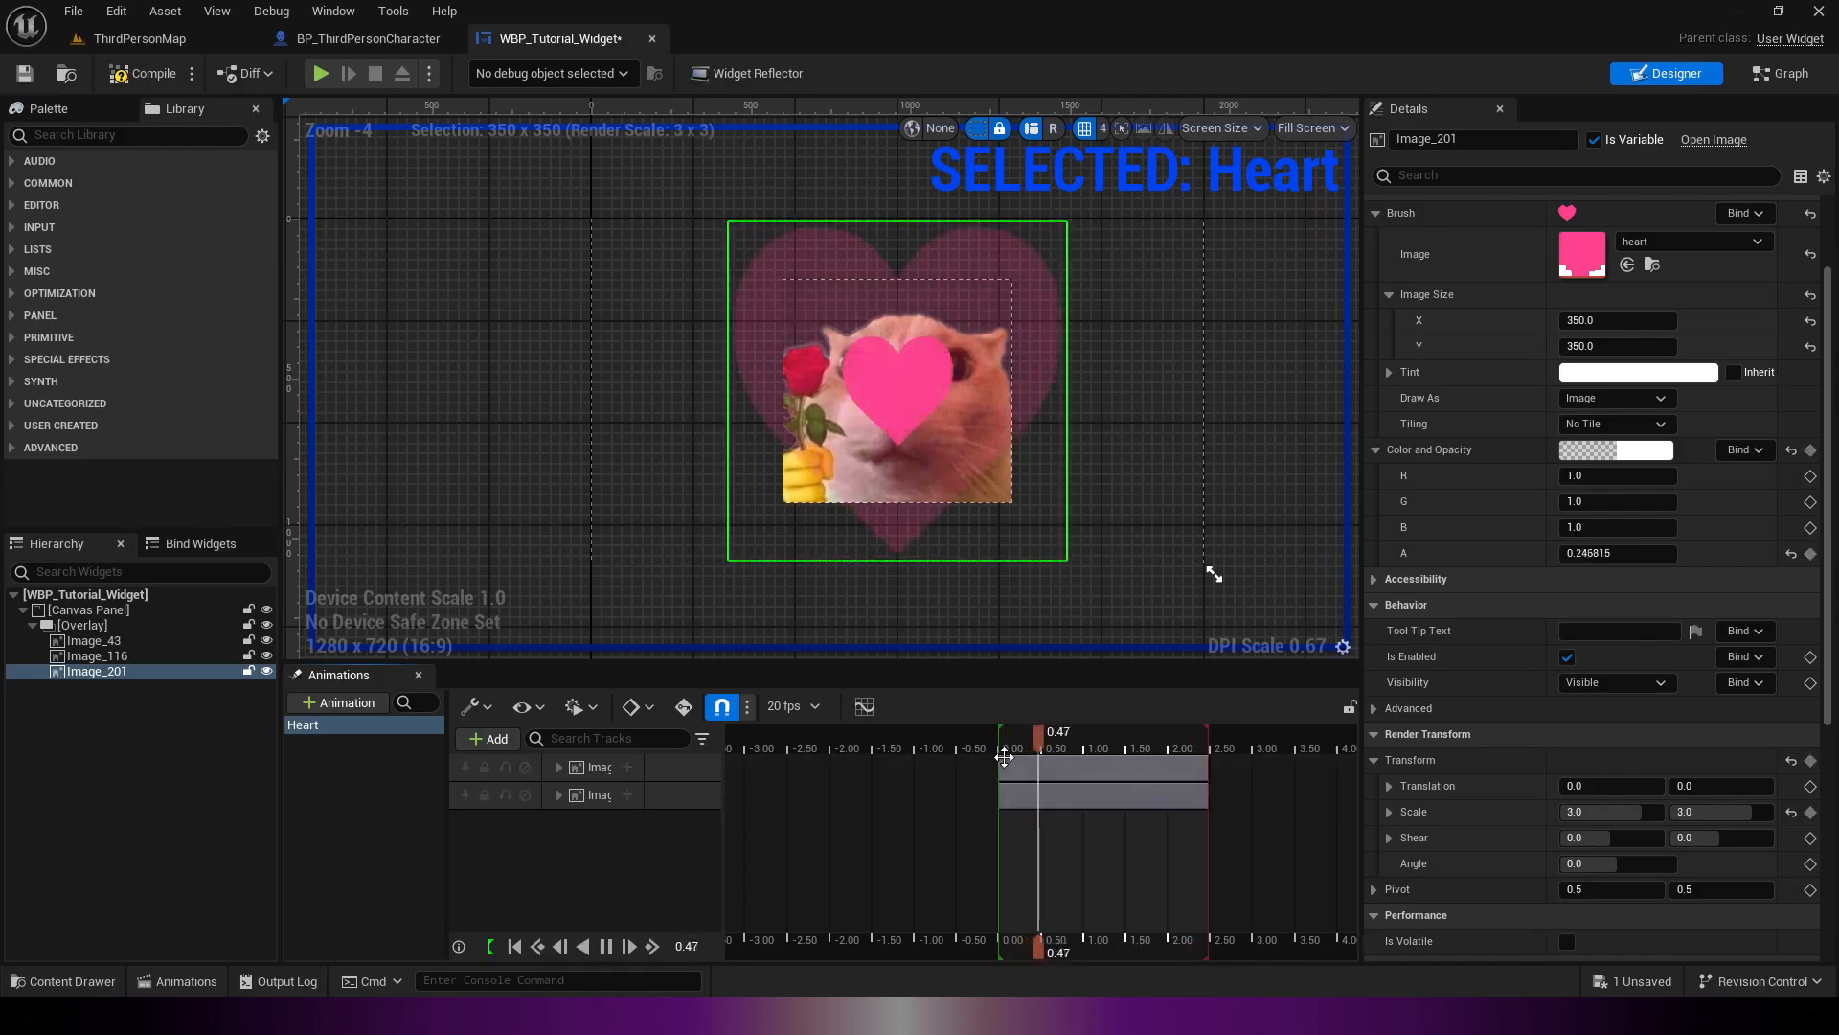
key(space)
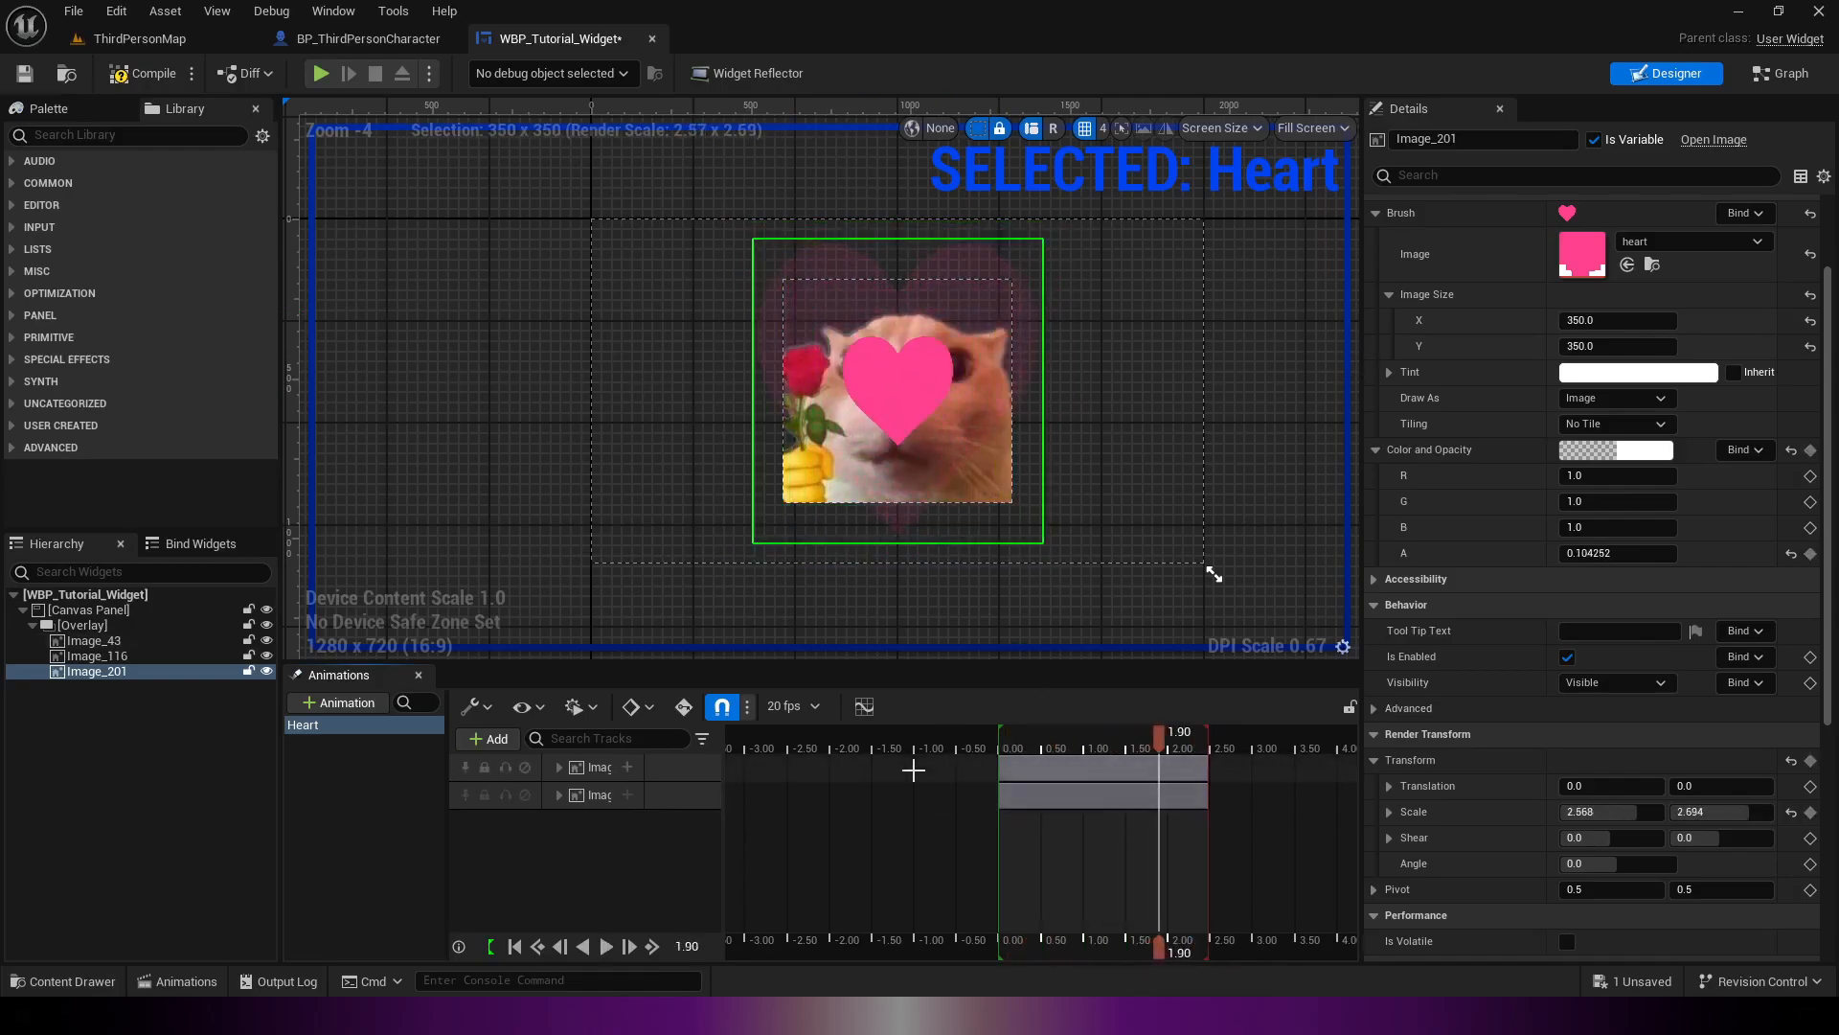
Step: Give the second heart's Scale Y key at 0.50 seconds automatic cubic tangents and pull its outgoing tangent steeply upward
click(864, 706)
scroll(941, 428, down, 5)
drag(985, 812, 844, 582)
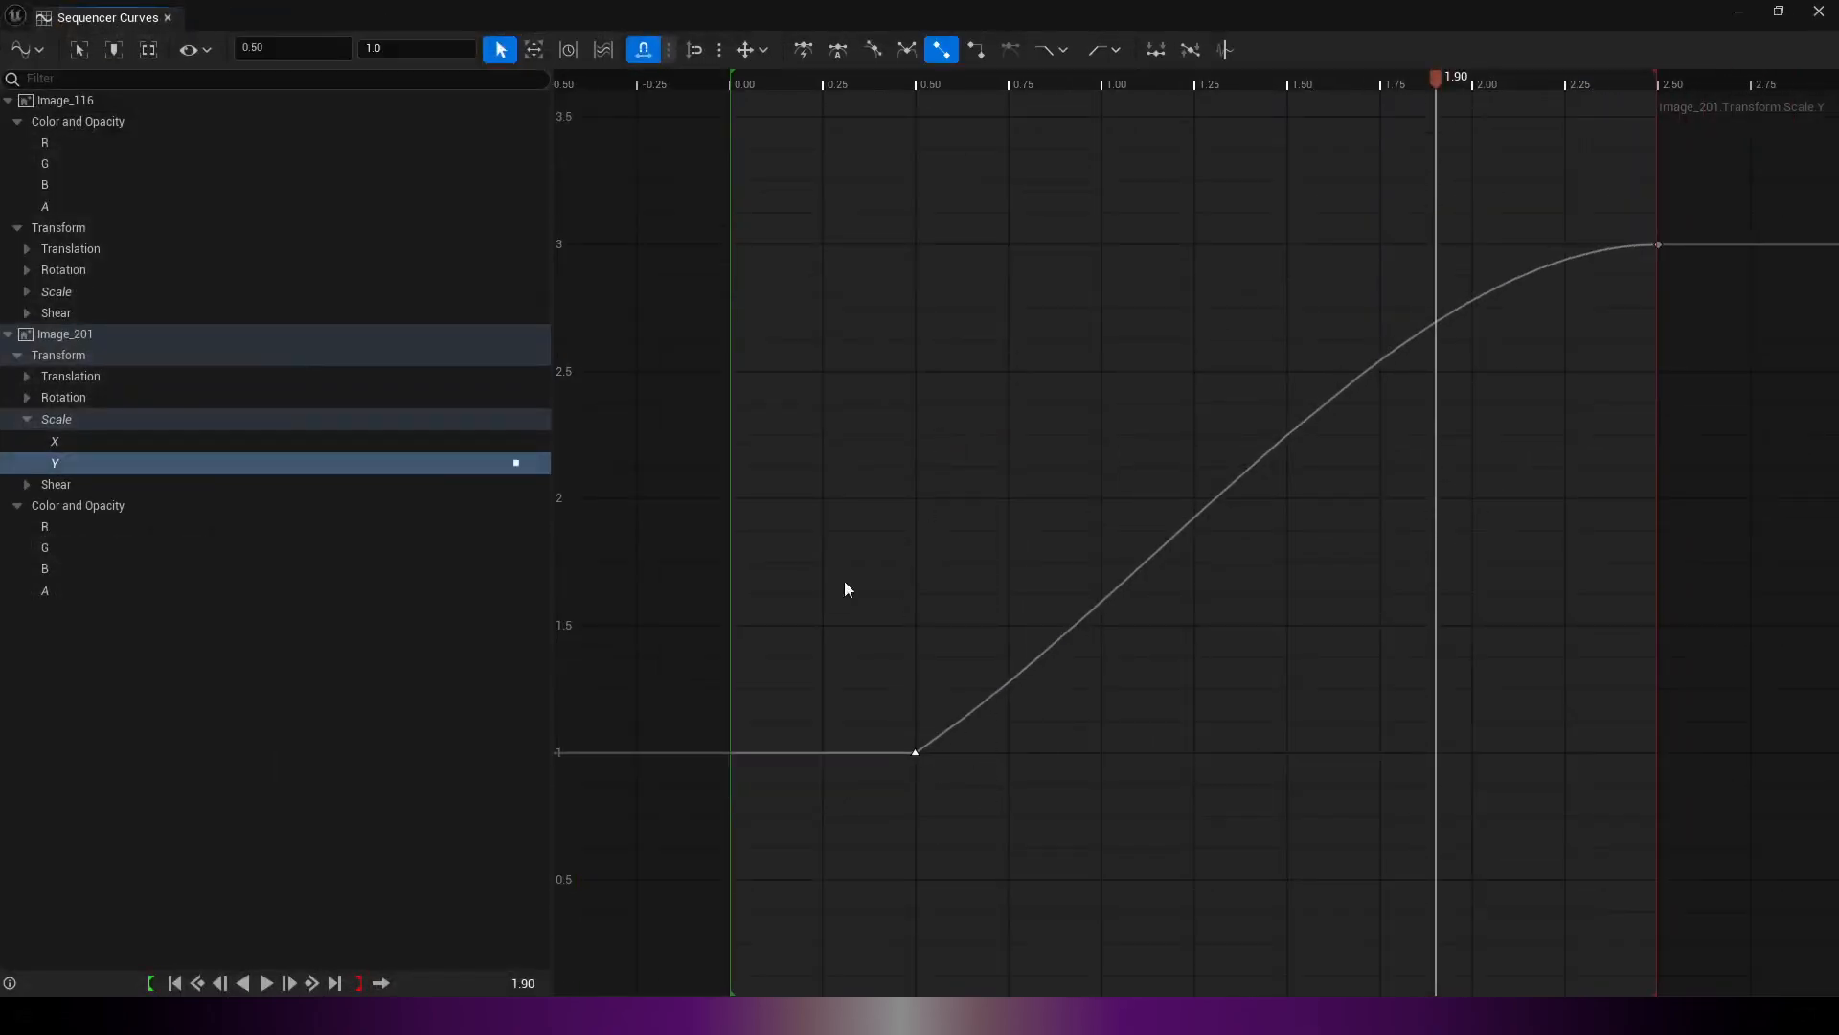
click(839, 51)
drag(975, 753, 970, 641)
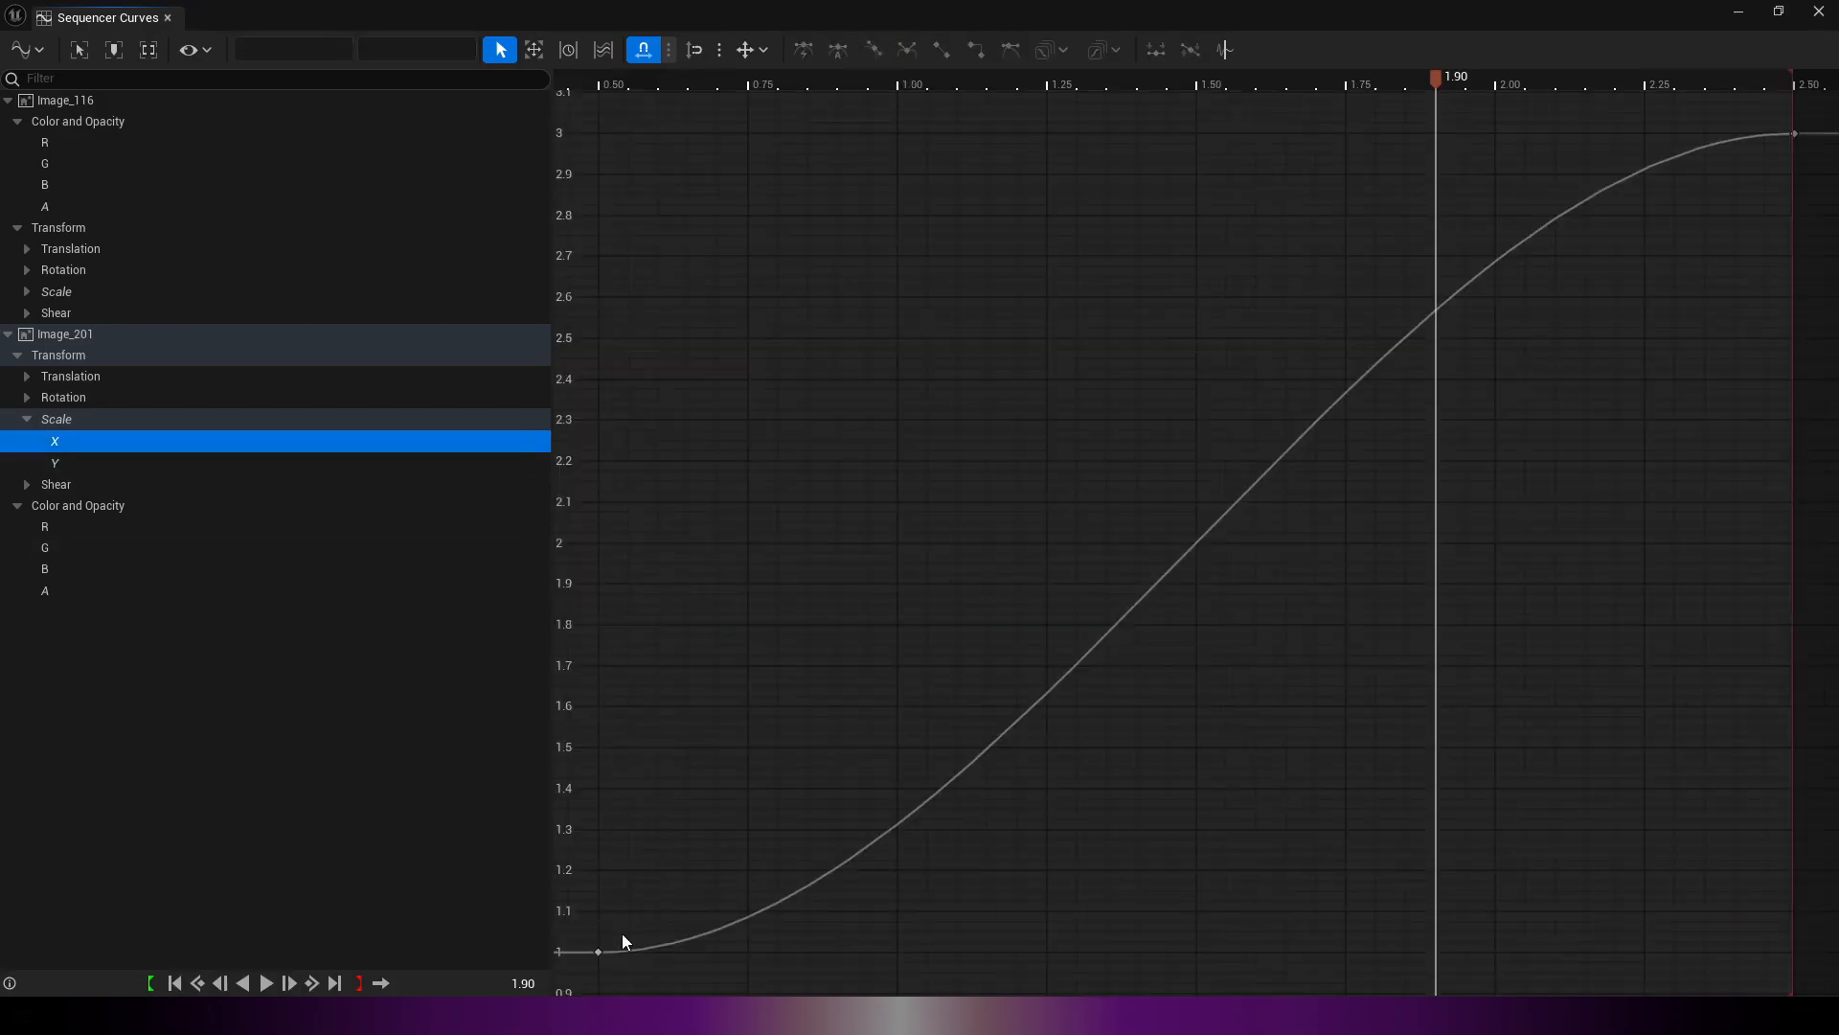
Step: Pull the Scale X key's outgoing tangent at 0.50 seconds steeply upward for a matching fast start
click(598, 951)
drag(652, 948, 628, 882)
scroll(911, 669, down, 3)
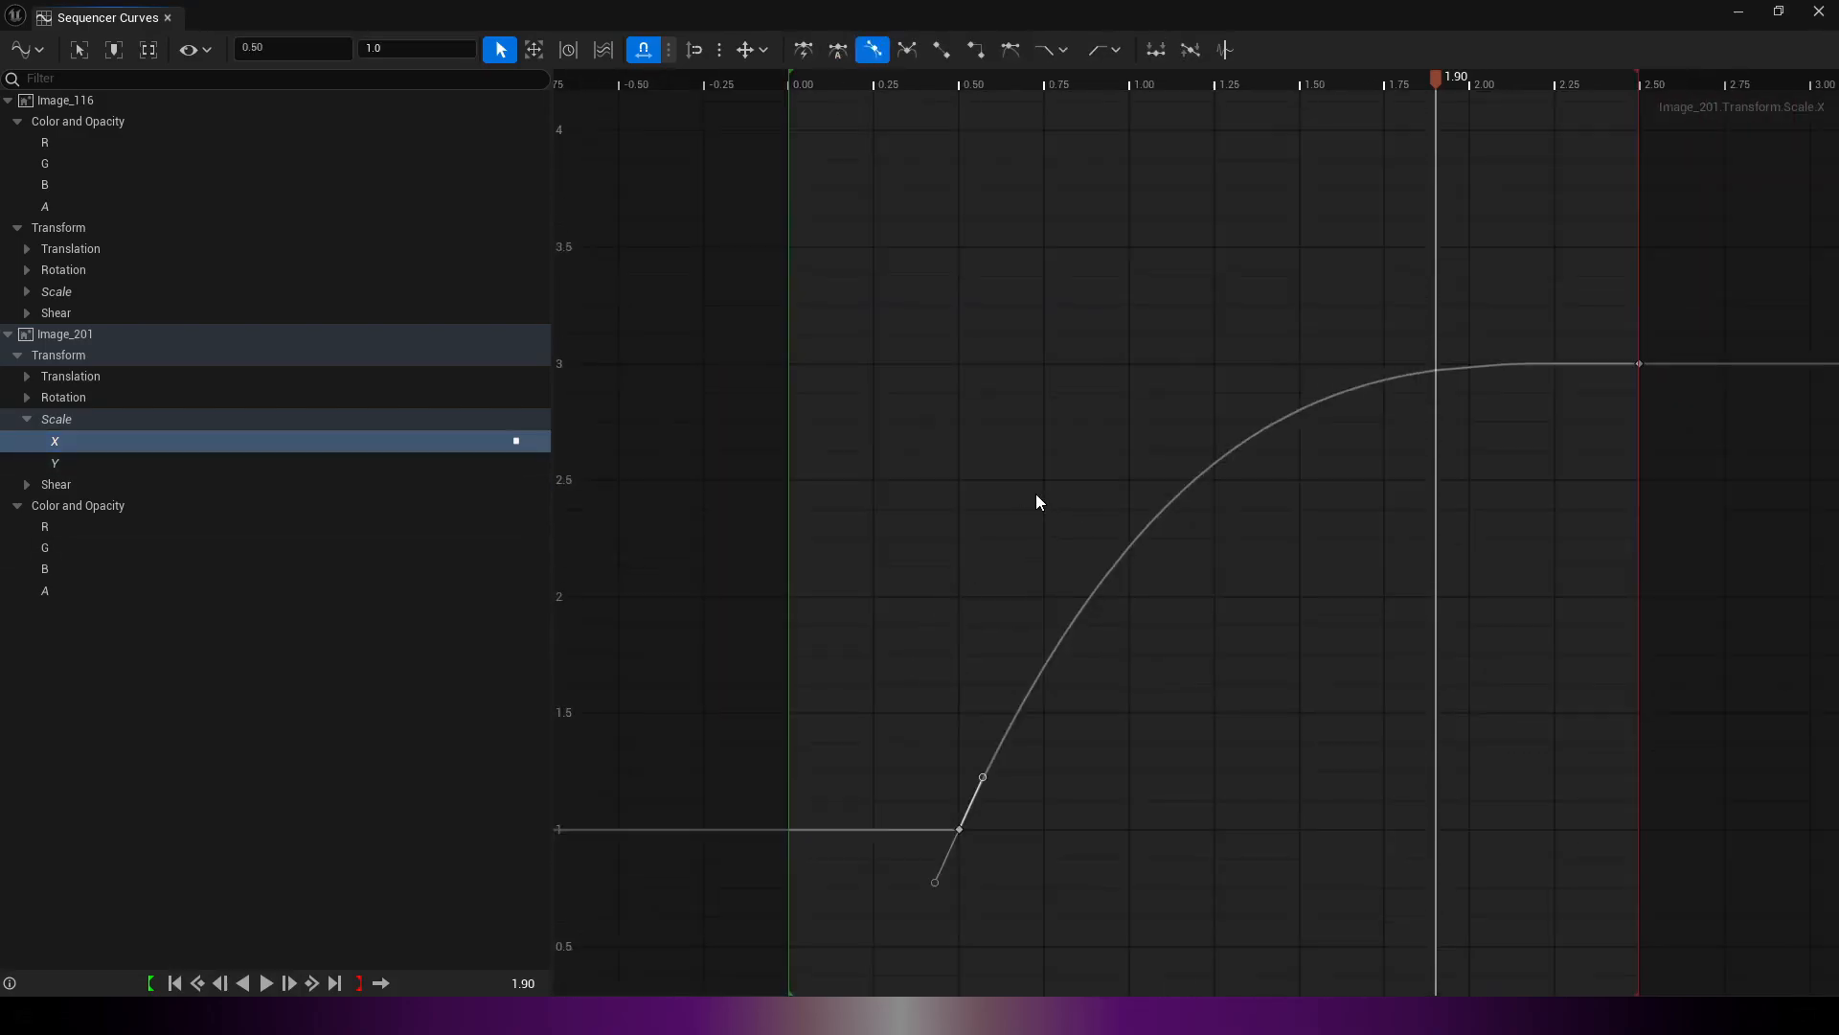
Step: Leave the curve editor, play back the Heart animation and save the widget blueprint
drag(126, 19, 922, 254)
click(1081, 251)
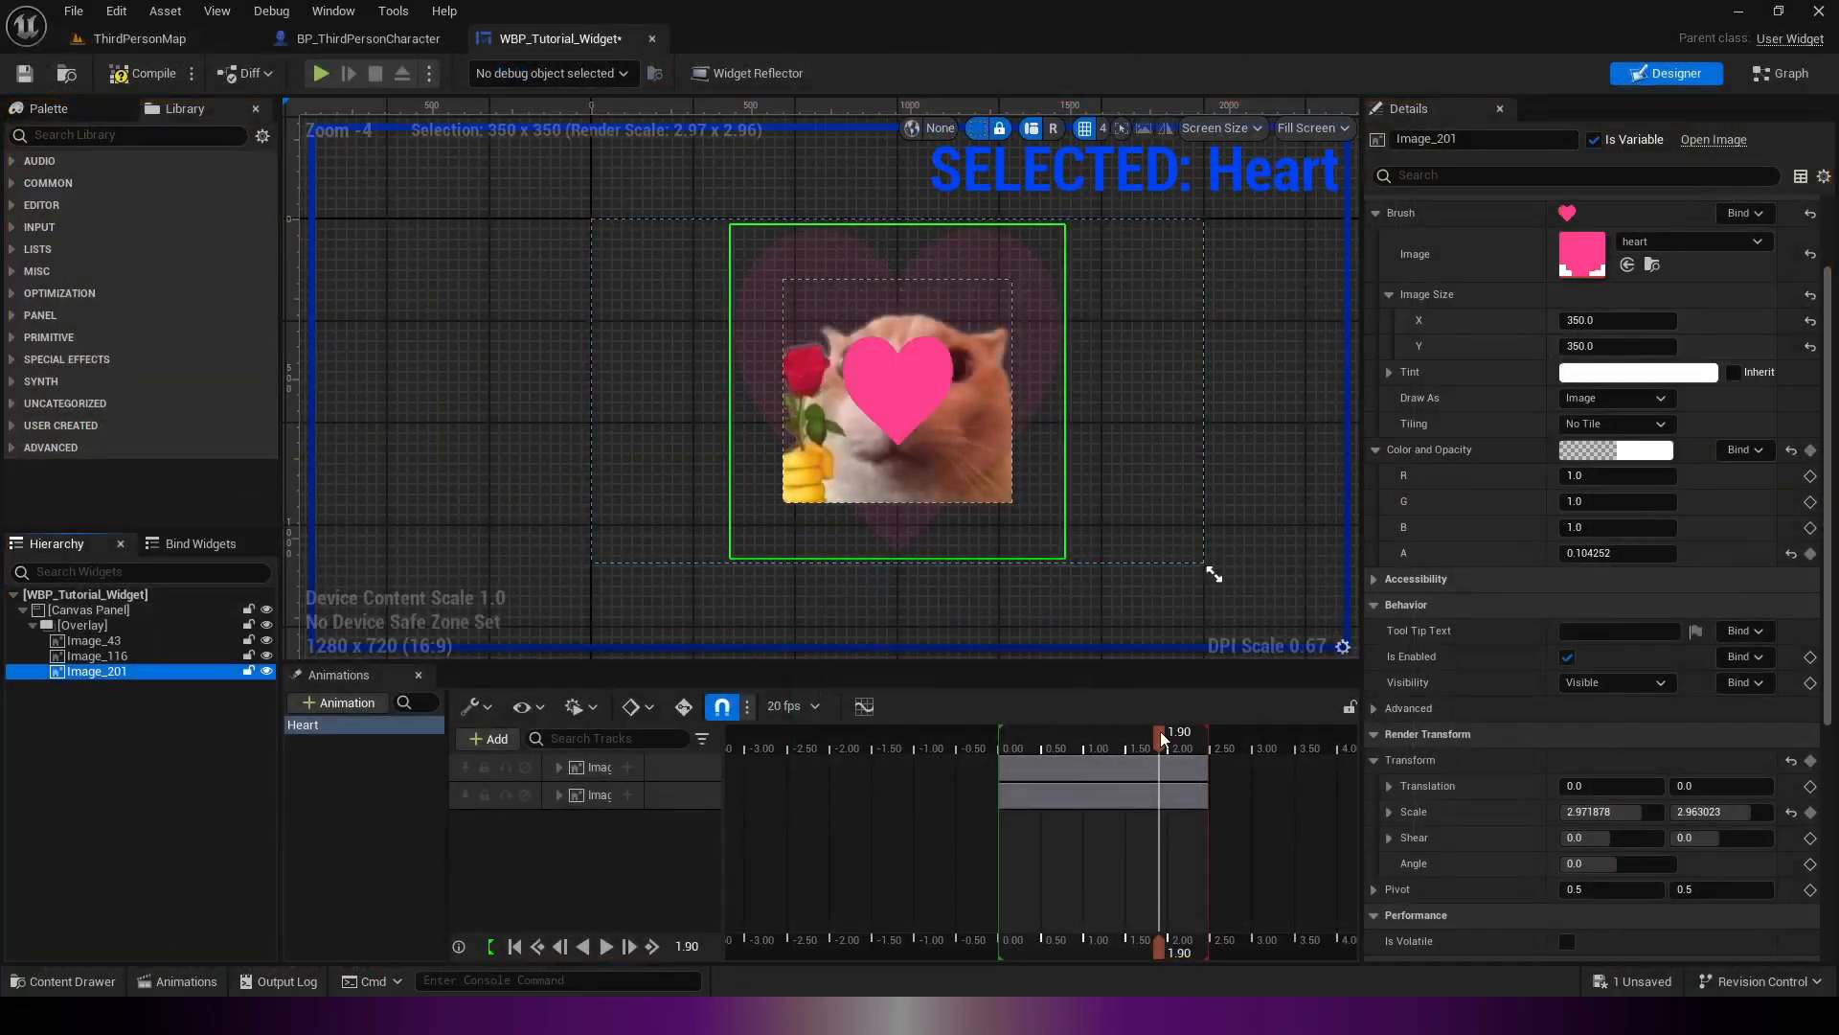
key(space)
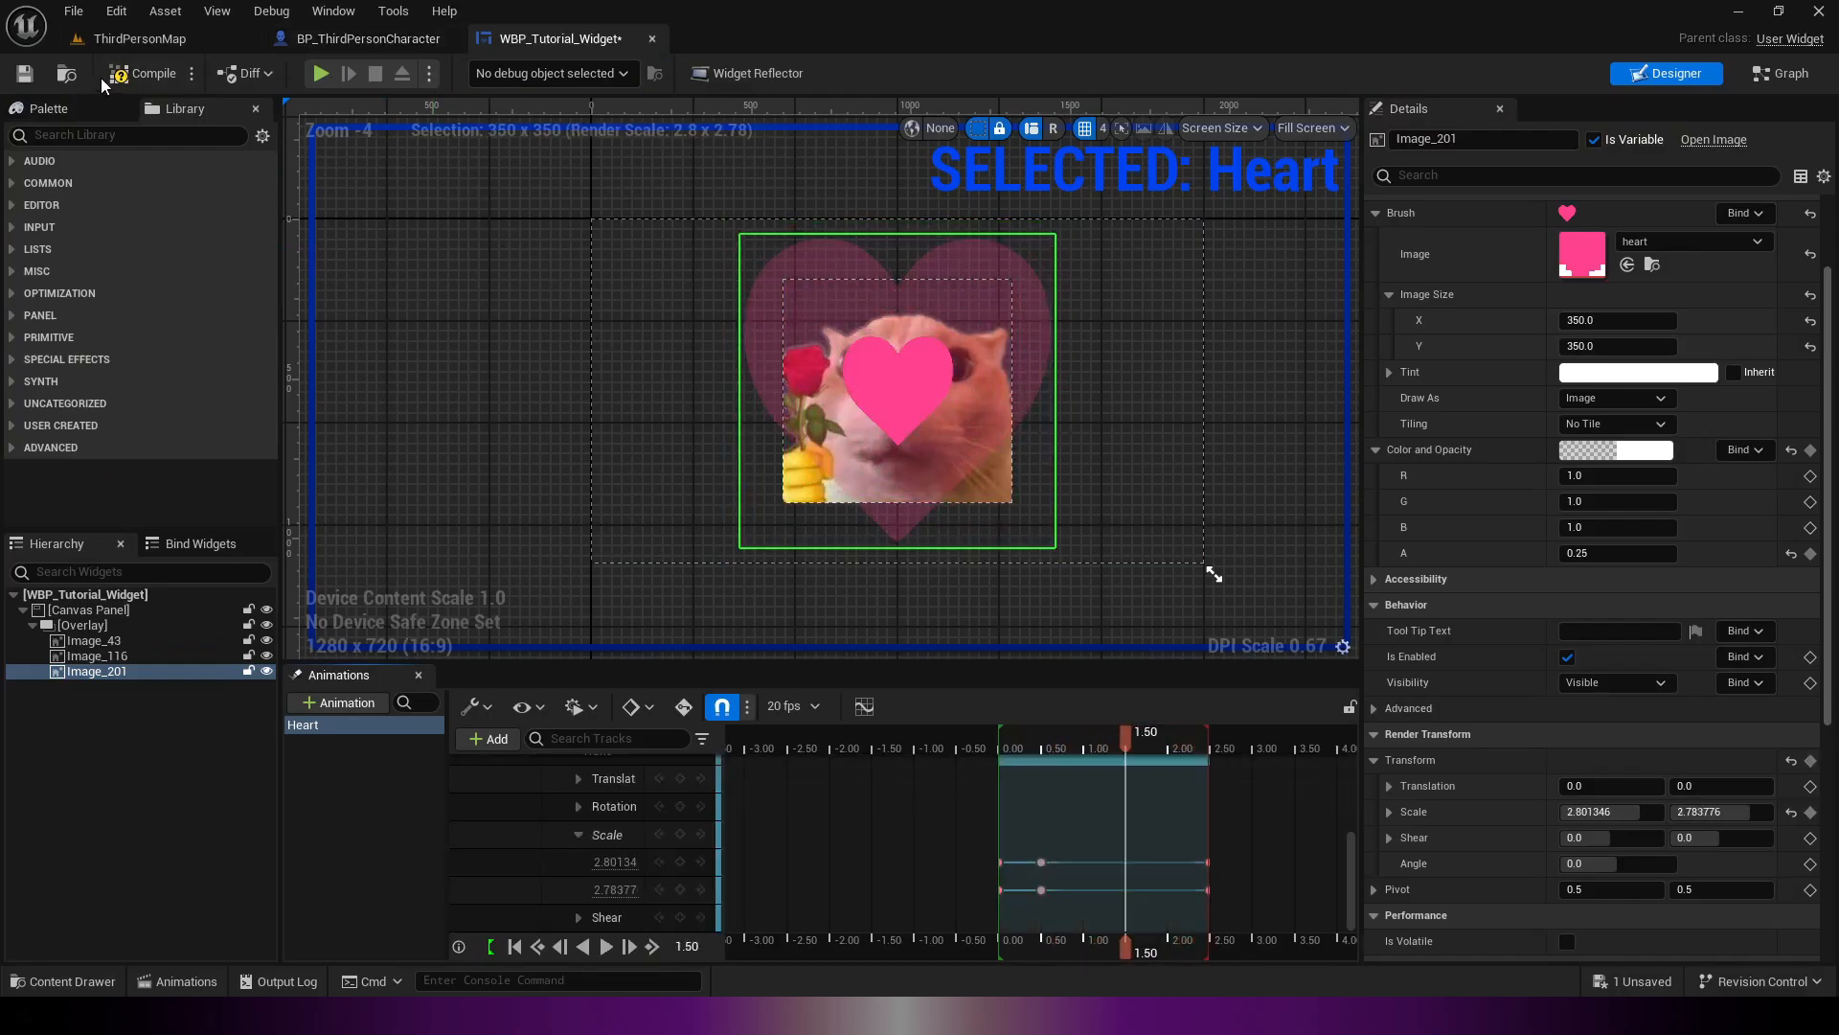
click(28, 81)
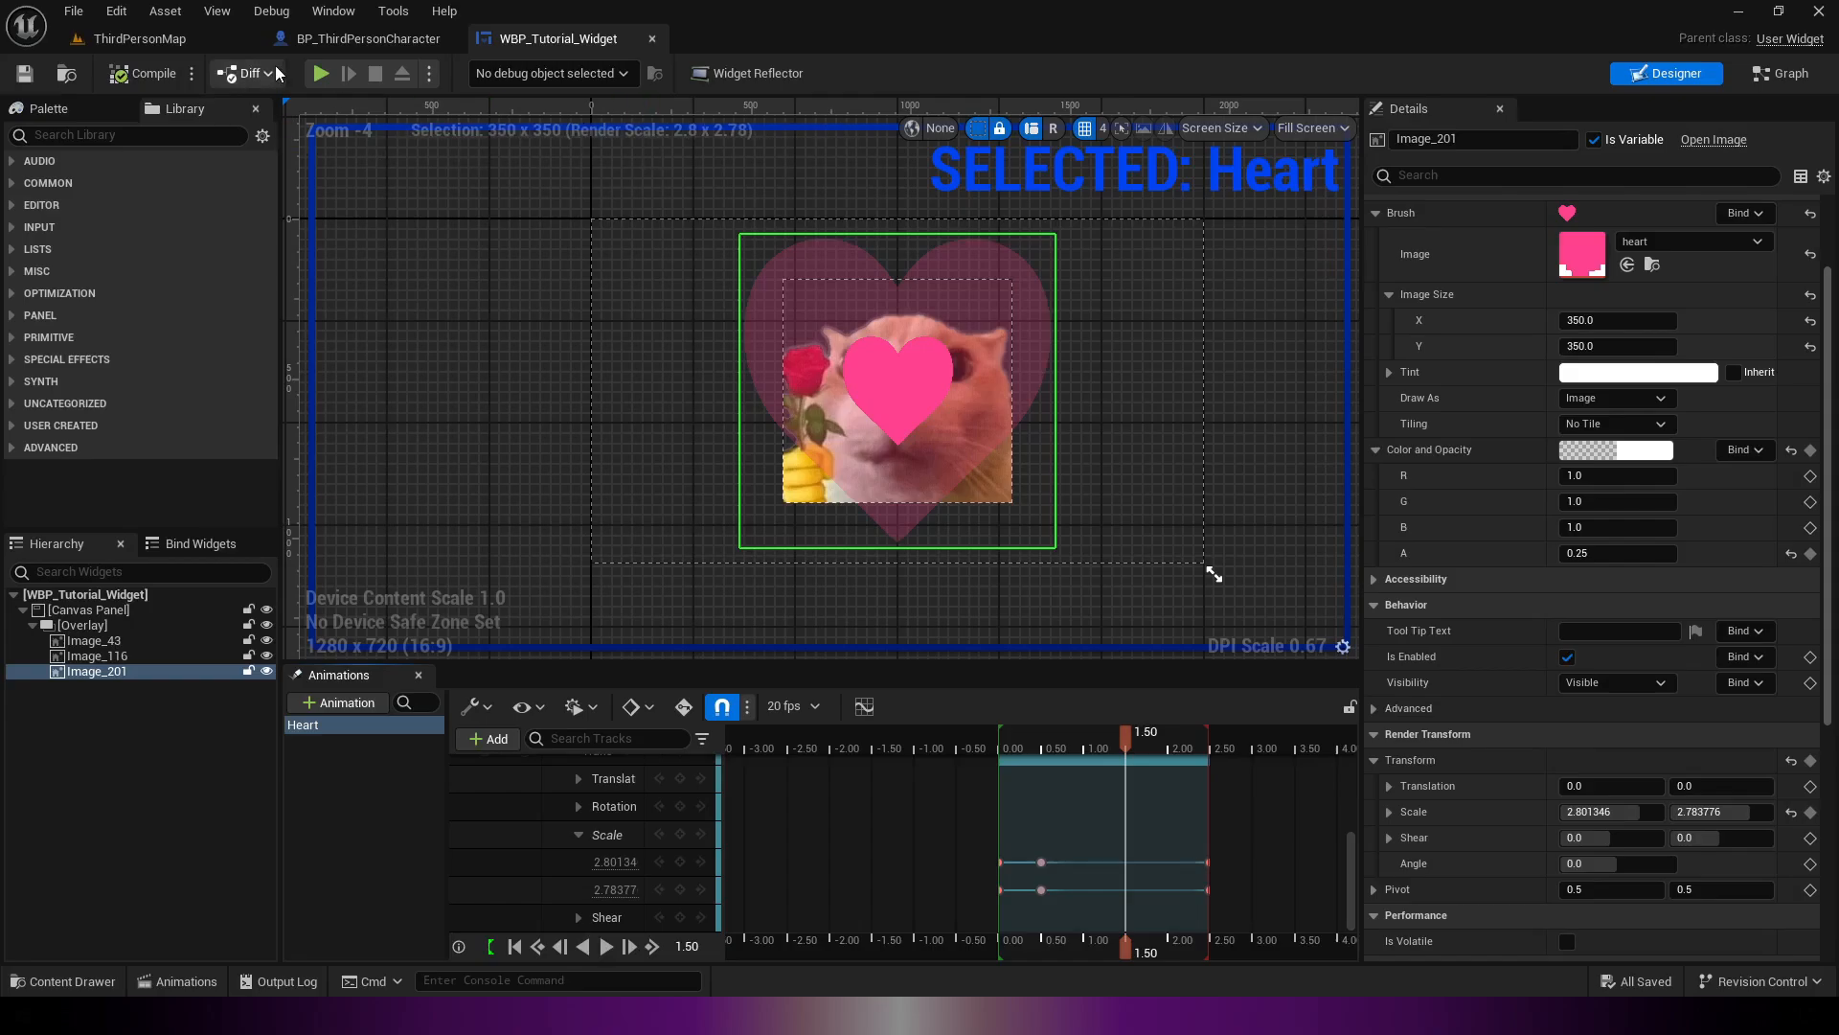
Step: Switch to the event graph of BP_ThirdPersonCharacter at an empty area below the jump input nodes
click(364, 38)
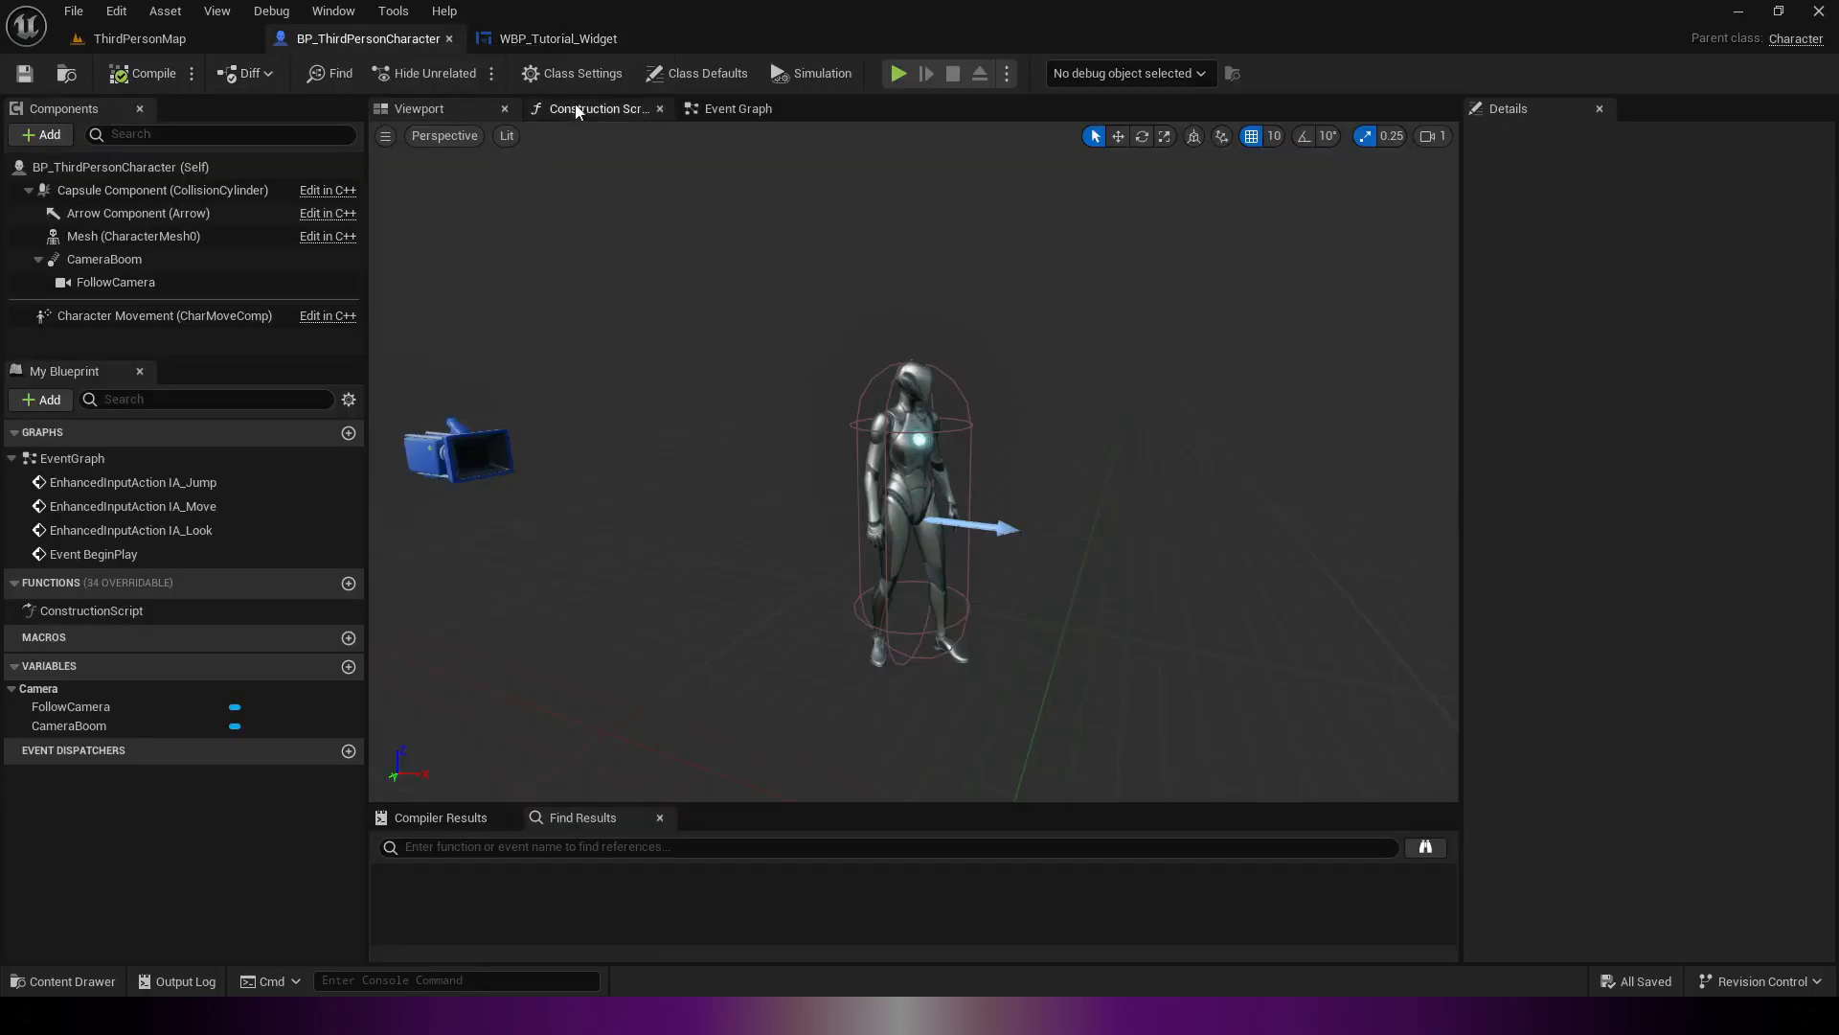
click(729, 108)
right_drag(732, 629, 786, 435)
right_click(780, 433)
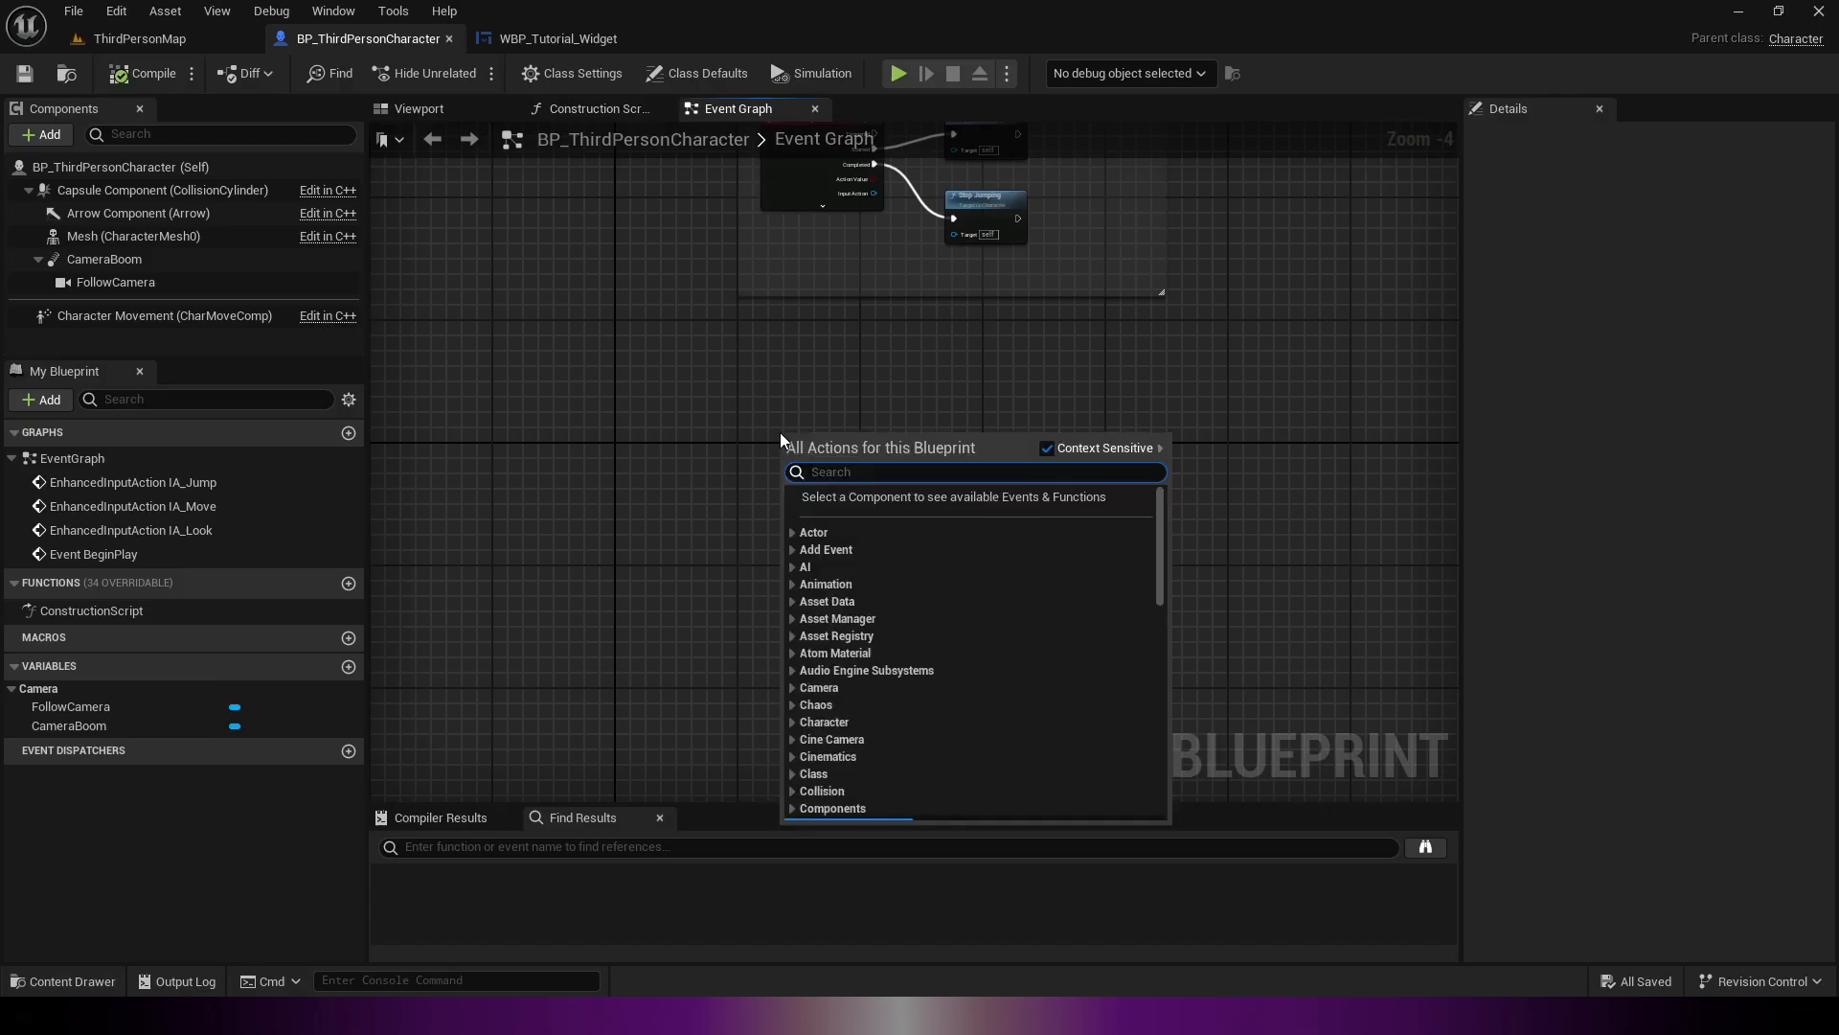
text(debug key r)
key(Return)
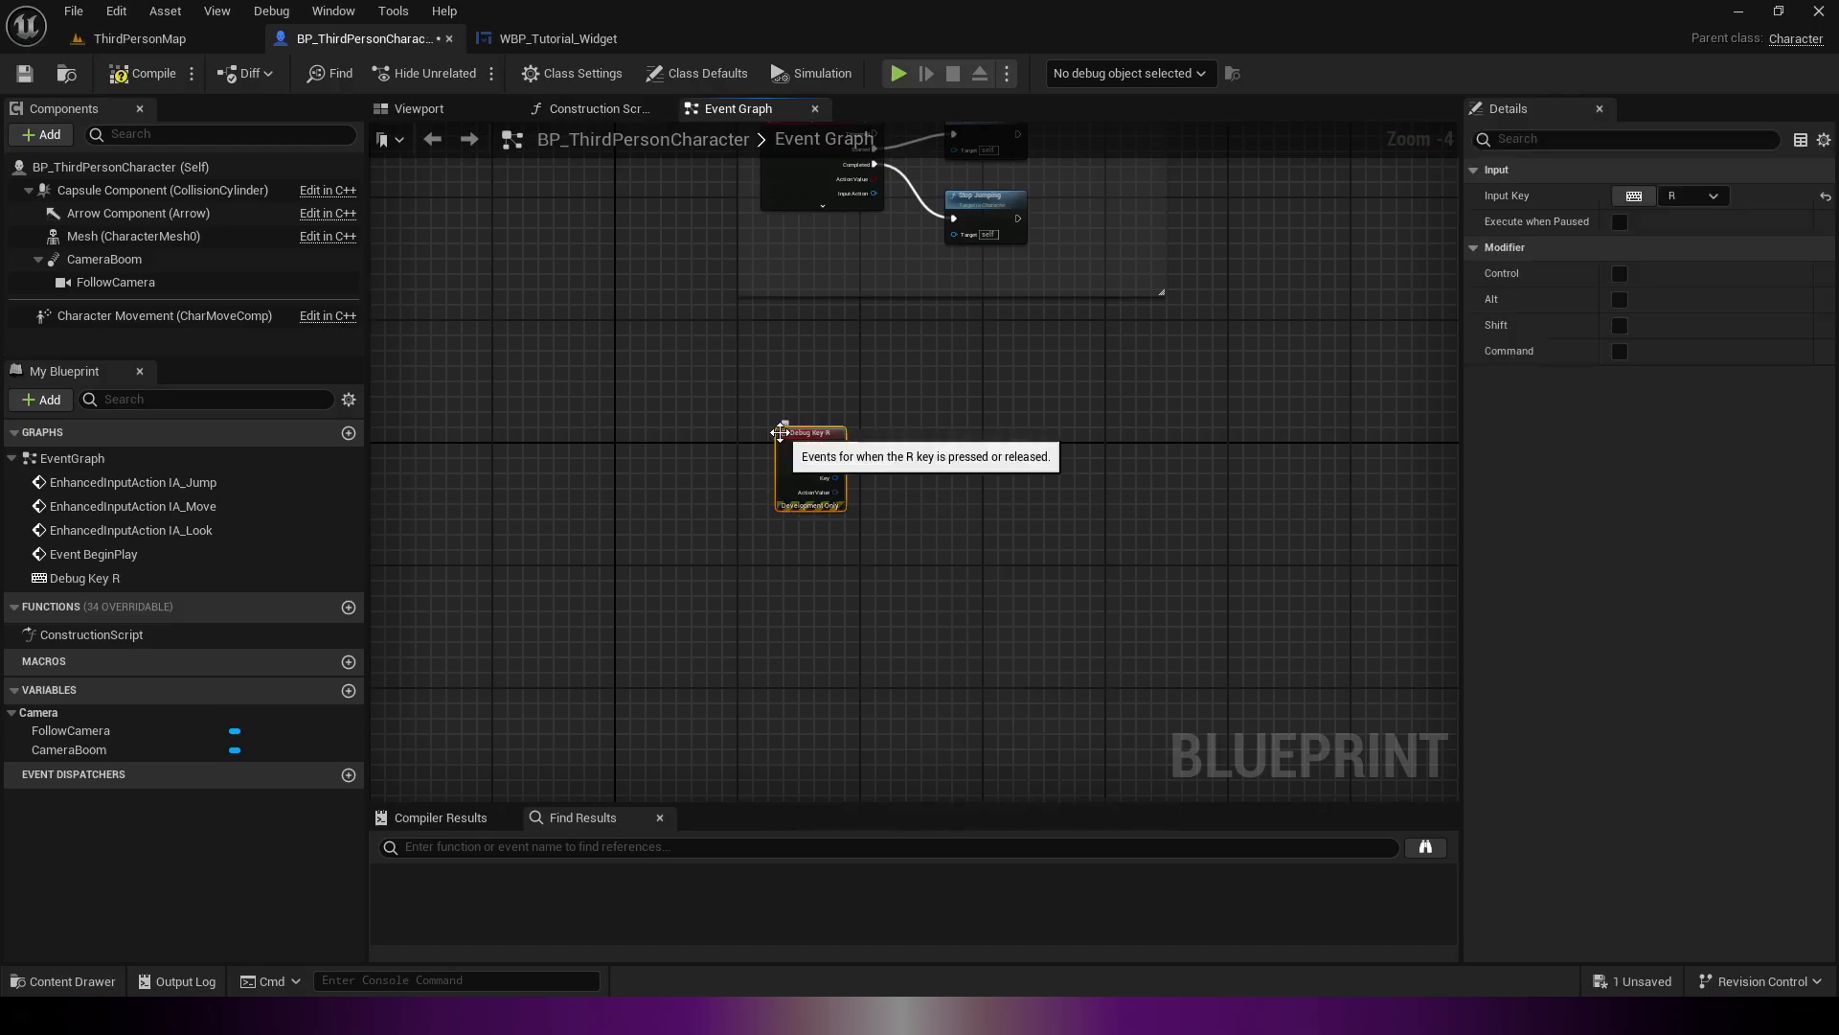
key(Delete)
Step: Add a Debug Key E event node to the empty area of the event graph
right_click(766, 447)
text(de)
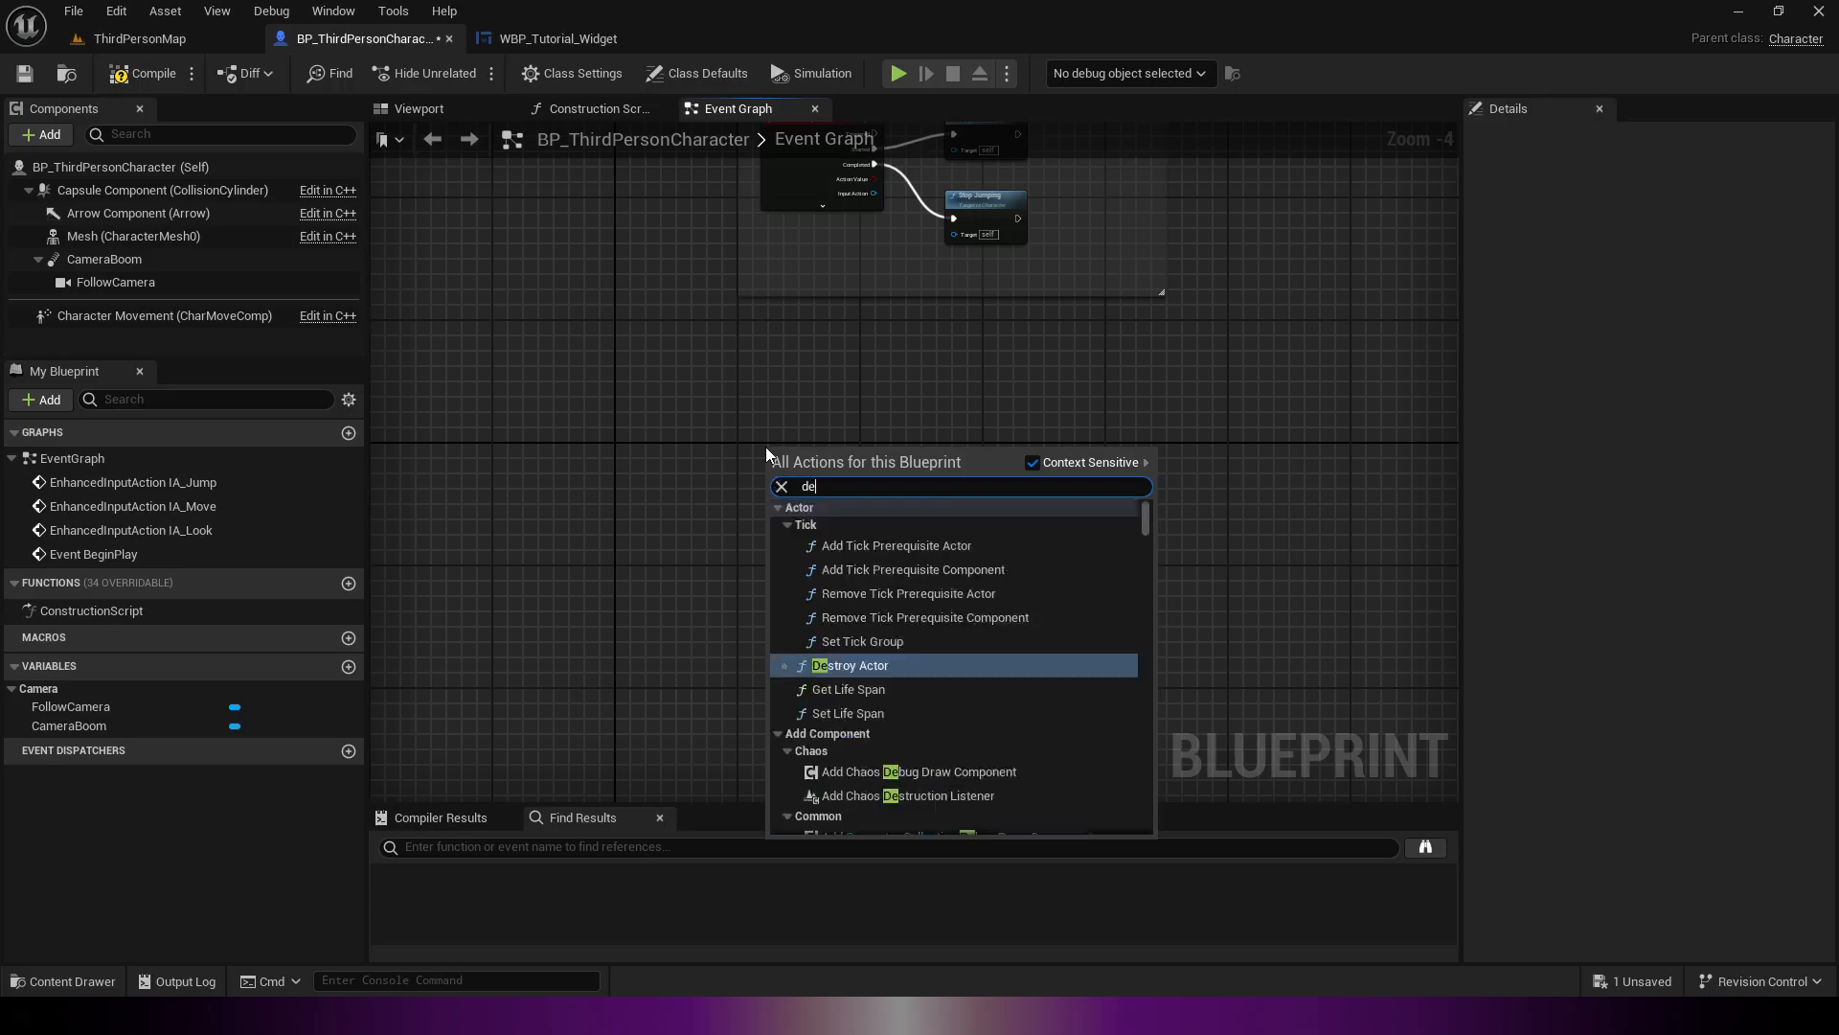
text(bug key e)
key(Return)
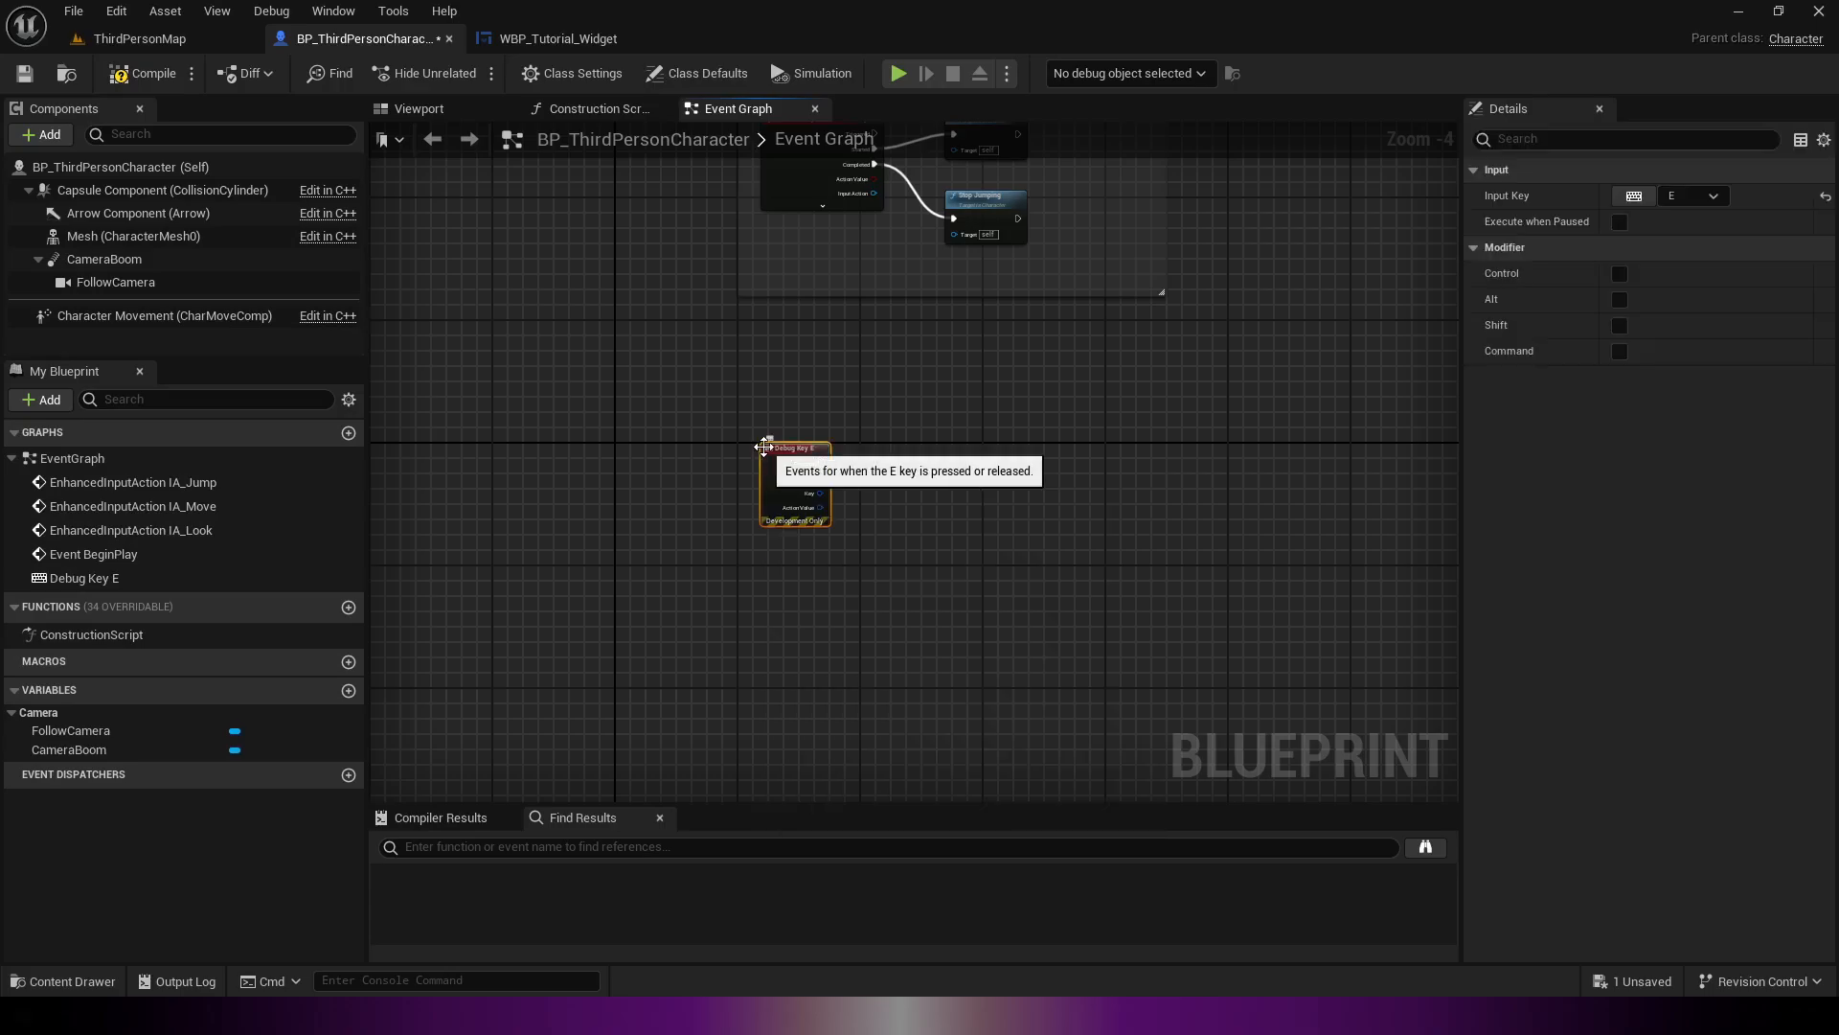
scroll(789, 465, up, 2)
right_drag(789, 466, 636, 400)
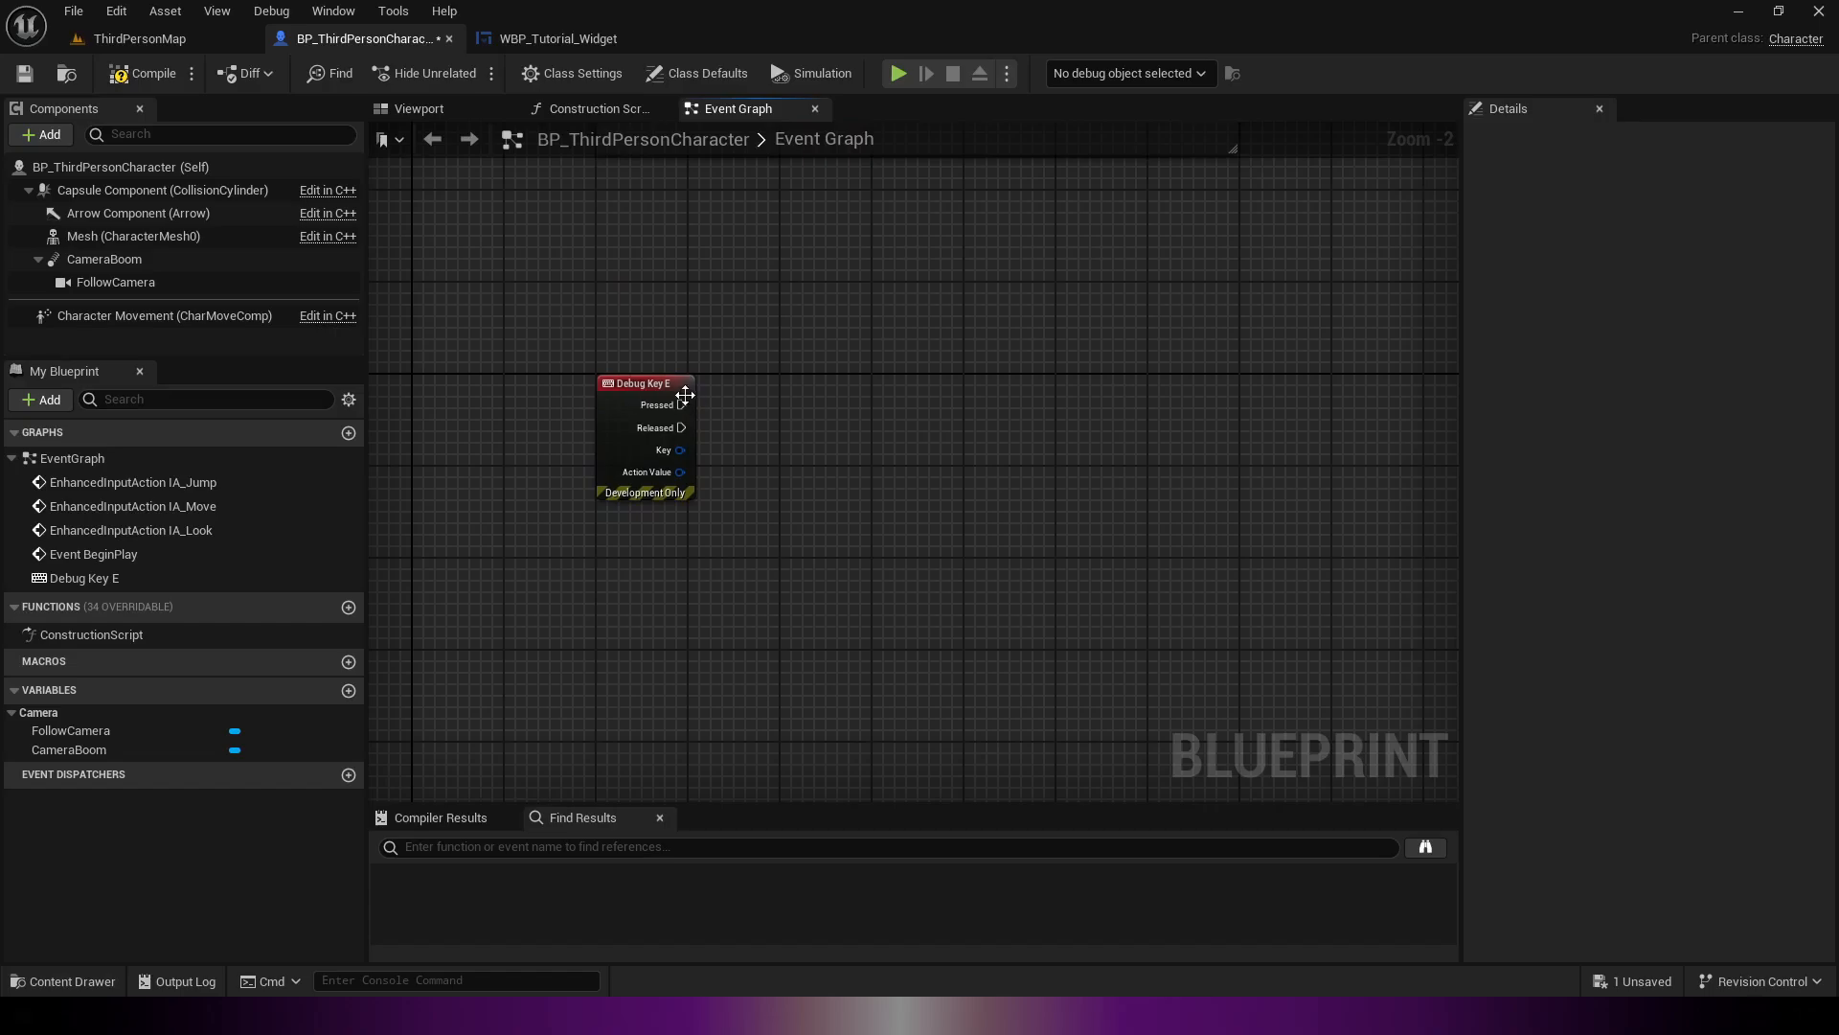
Step: Add a Create Widget node from the E key's Pressed output and align it beside the event
drag(681, 404, 859, 412)
text(cons)
key(BackSpace)
key(BackSpace)
key(BackSpace)
key(BackSpace)
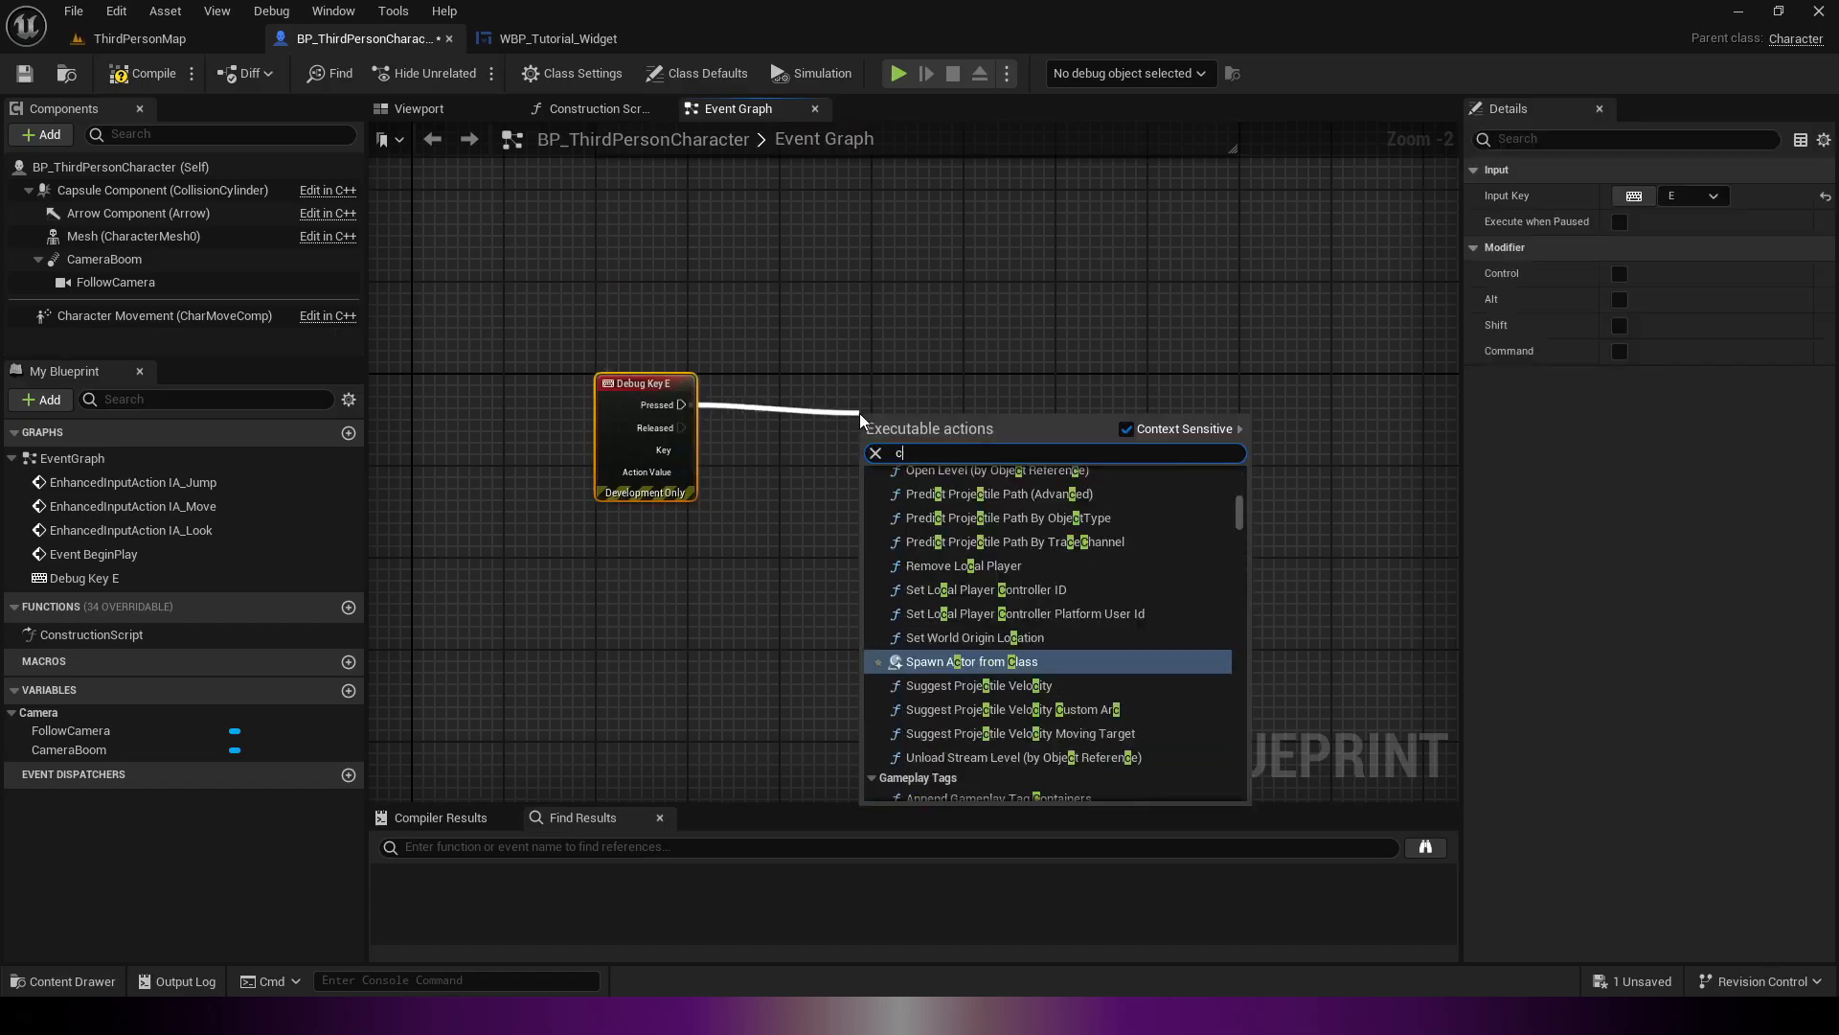
text(create widge)
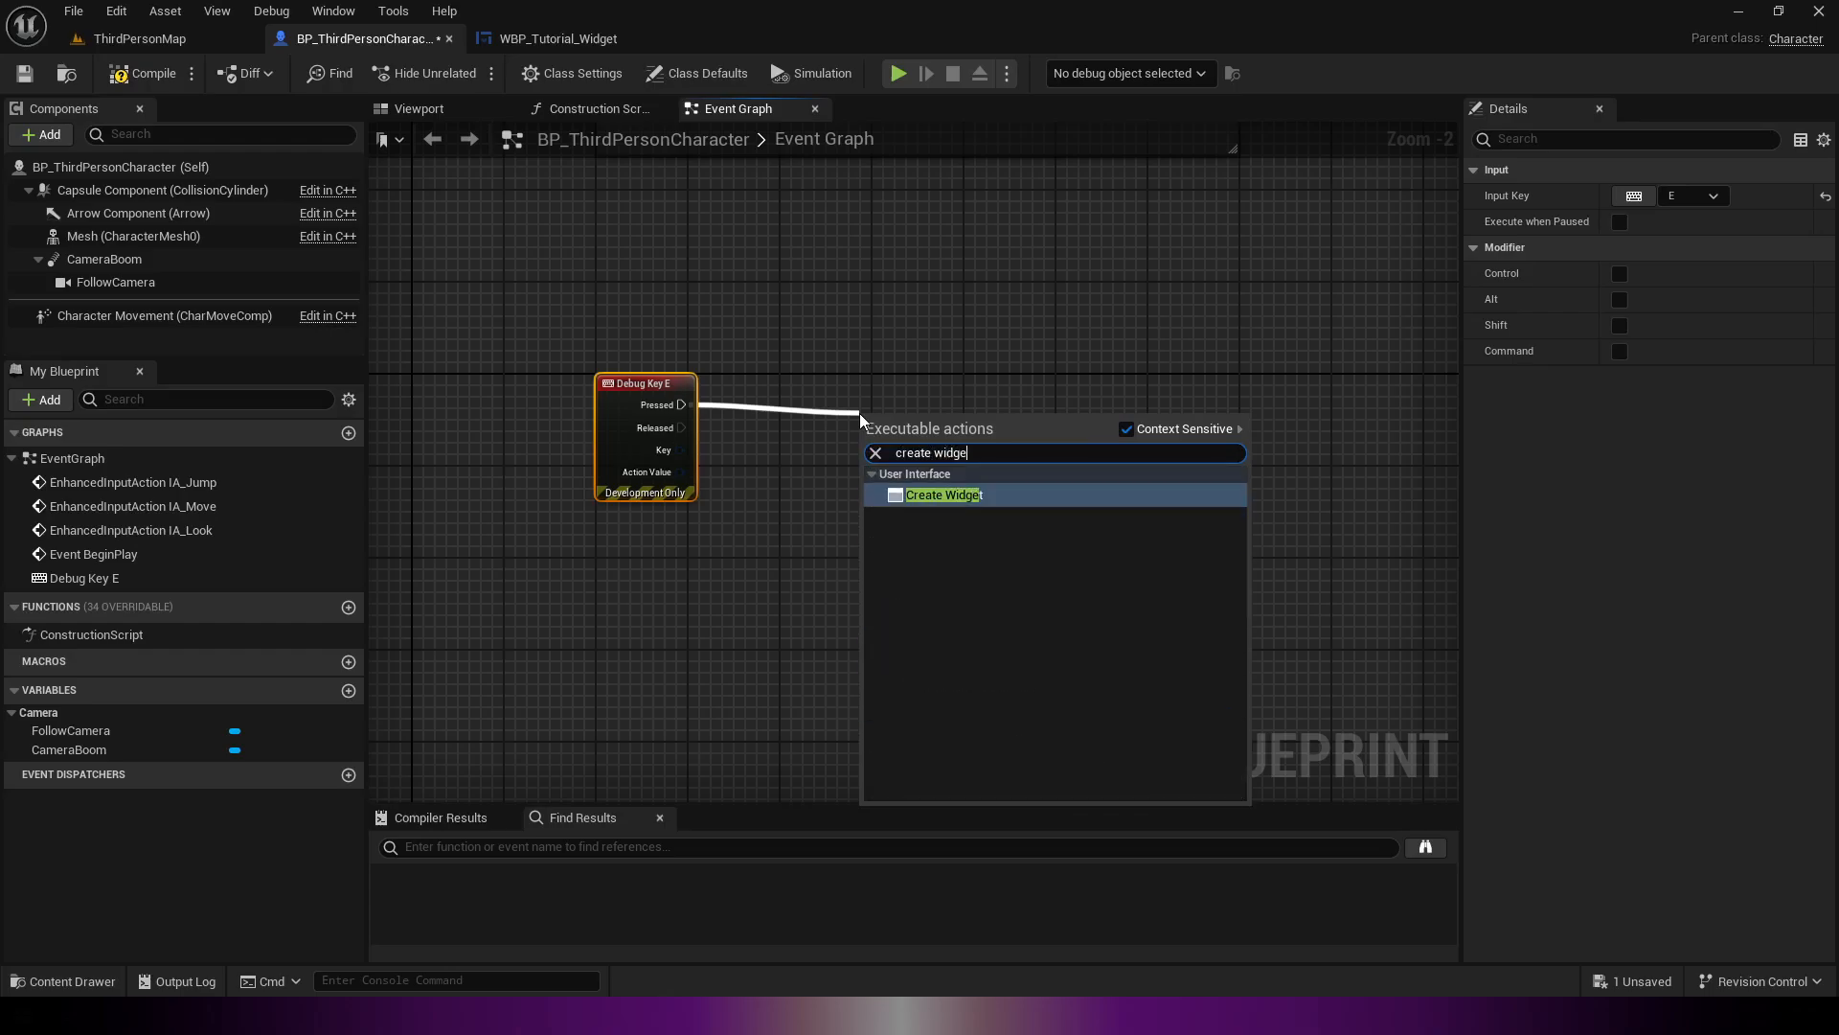
key(Return)
scroll(920, 411, up, 2)
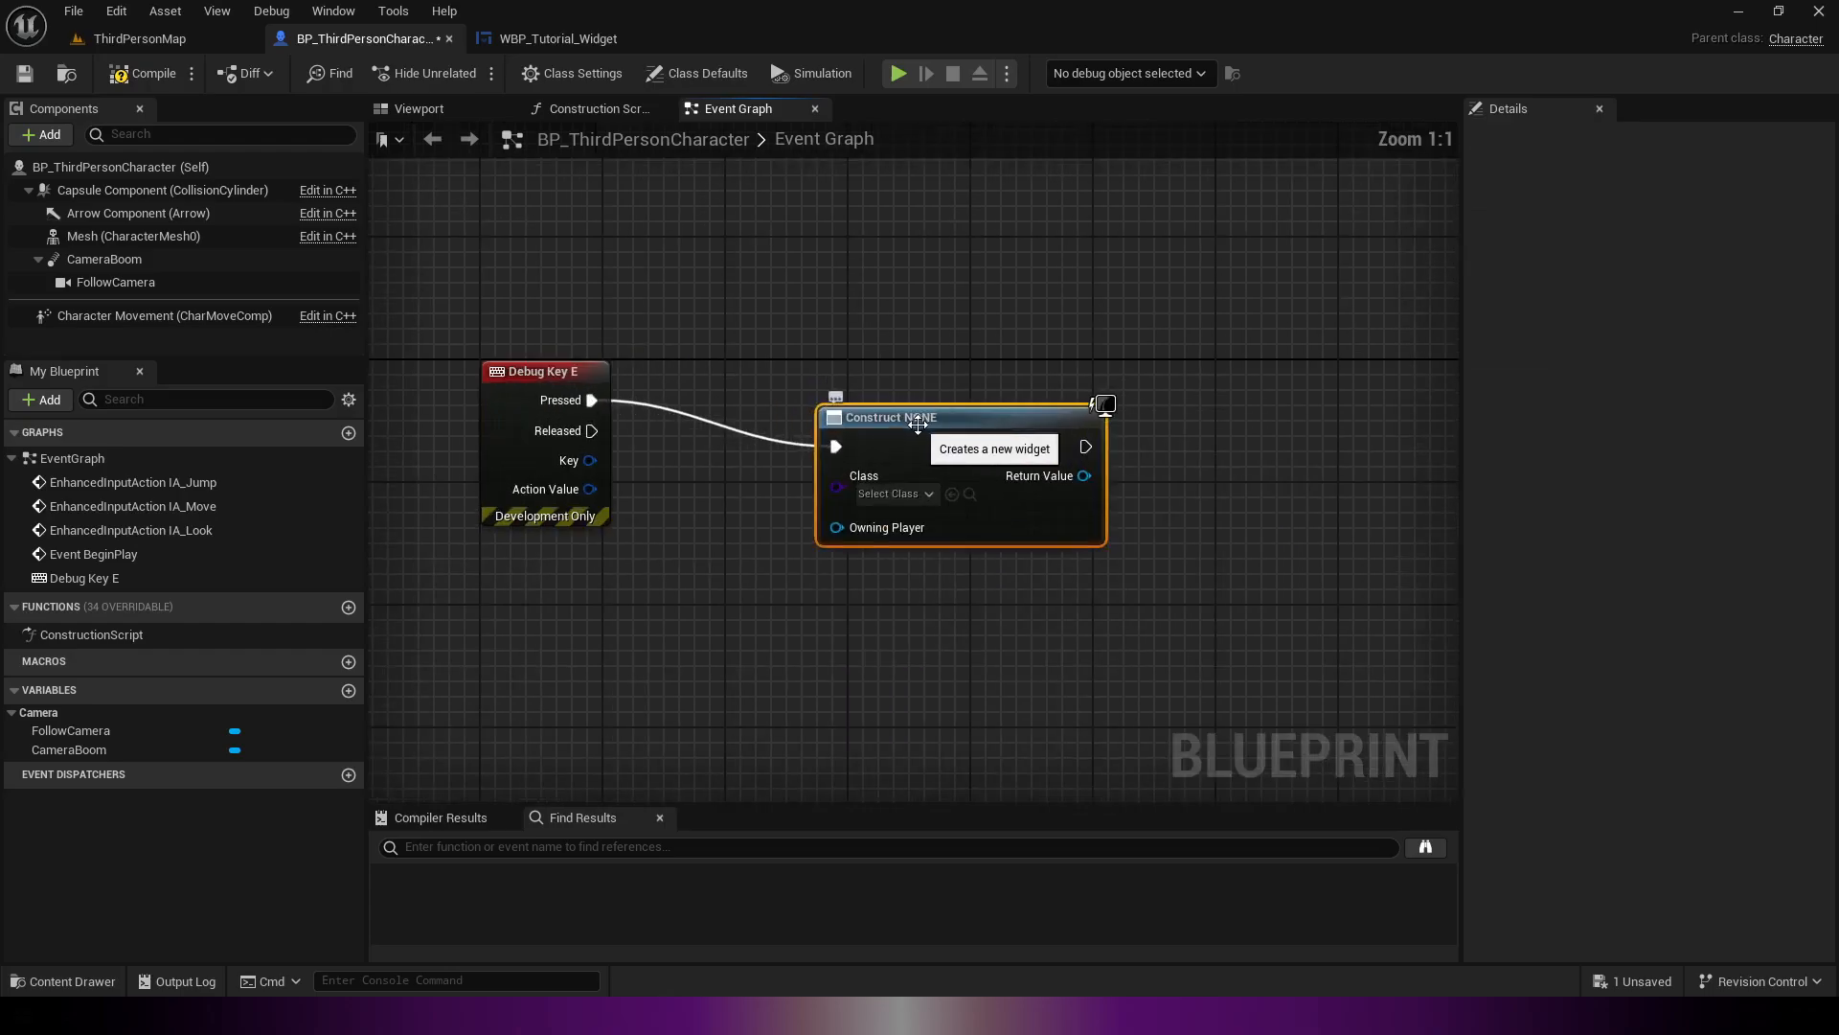
drag(858, 382, 829, 377)
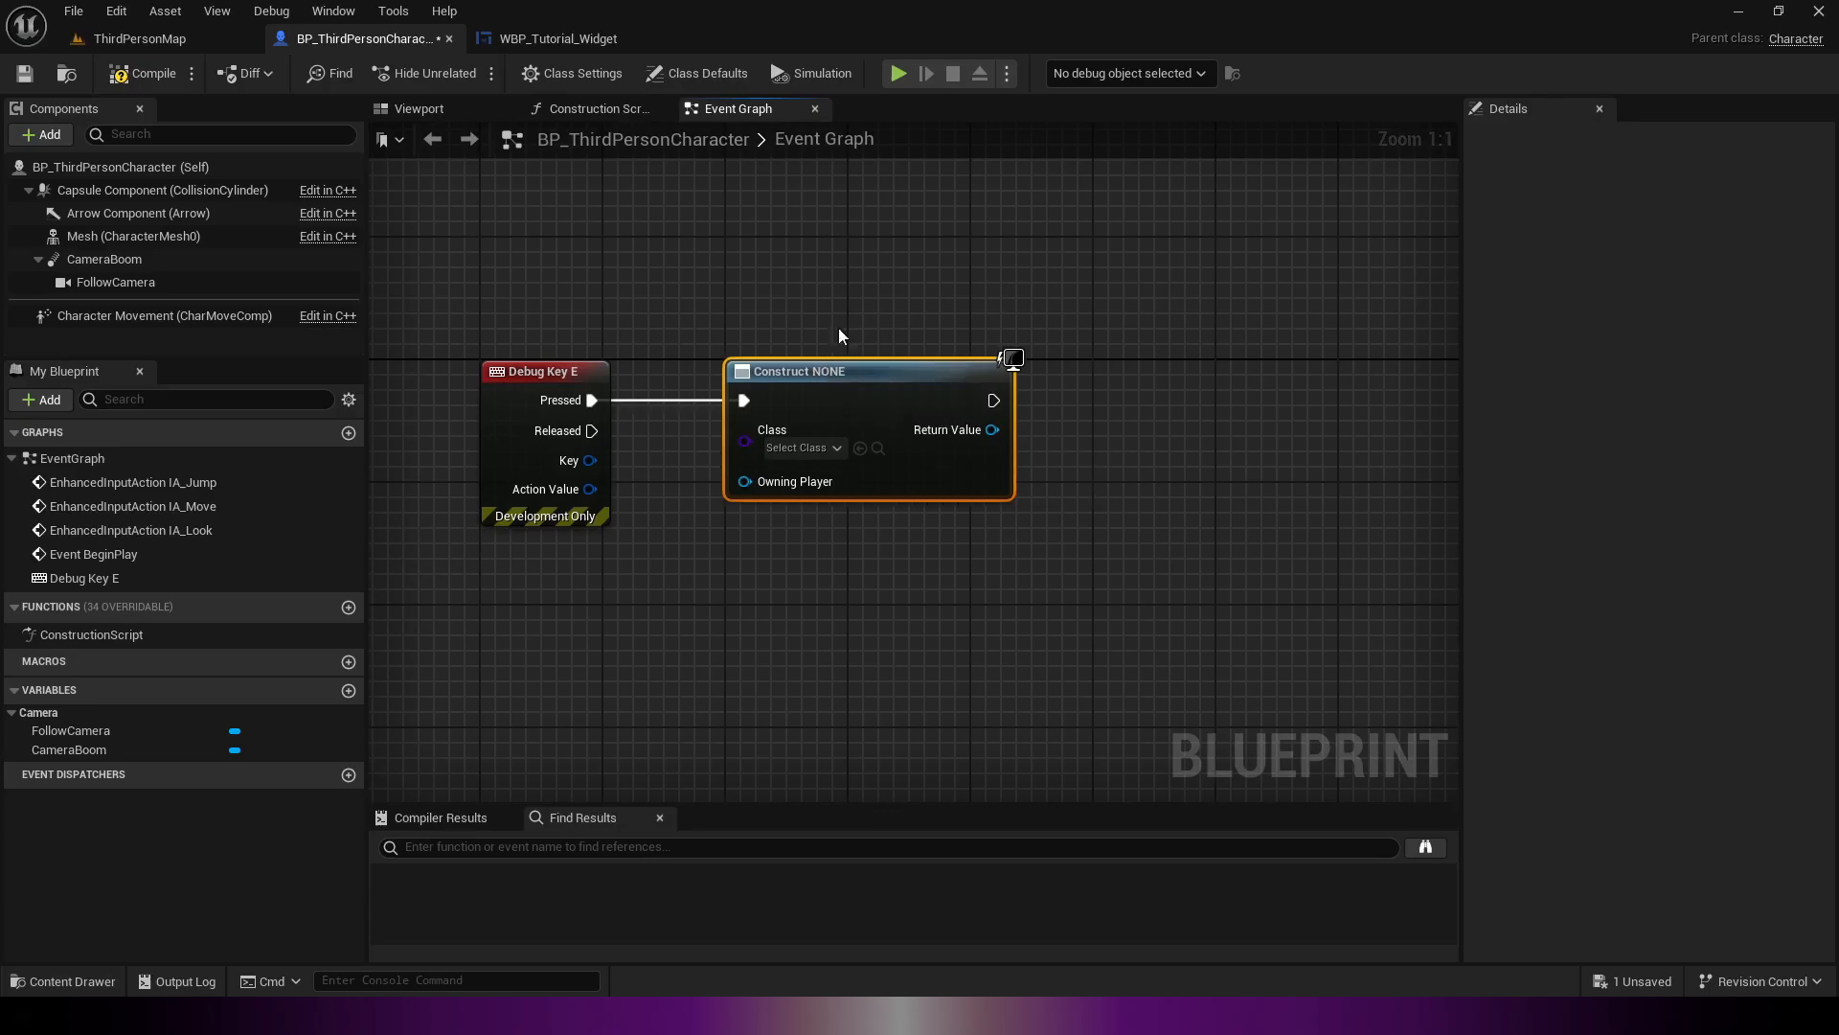
click(838, 326)
Step: Set the Create Widget node's class to WBP_Tutorial_Widget
click(792, 450)
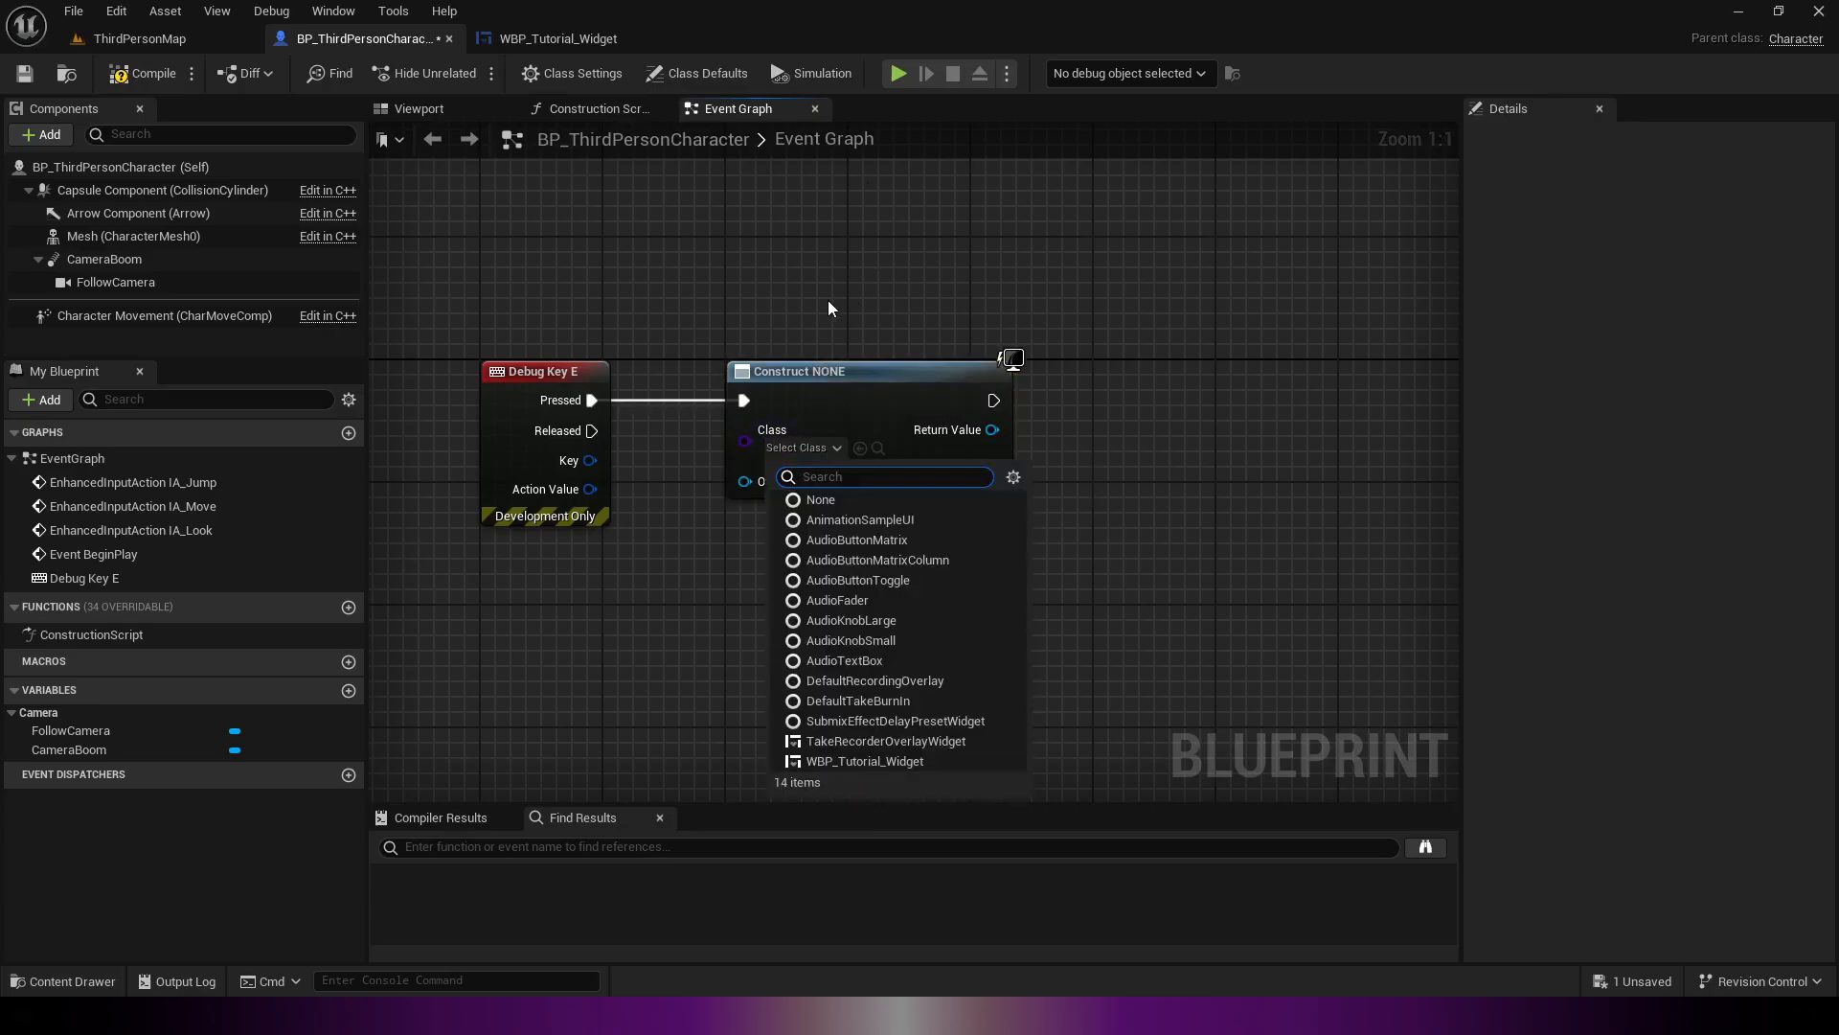
text(wbp)
click(873, 522)
Step: Add an Add to Viewport node from the created widget's Return Value and place it farther along the execution line
right_drag(1176, 391, 1016, 402)
drag(843, 441, 980, 442)
text(viewport)
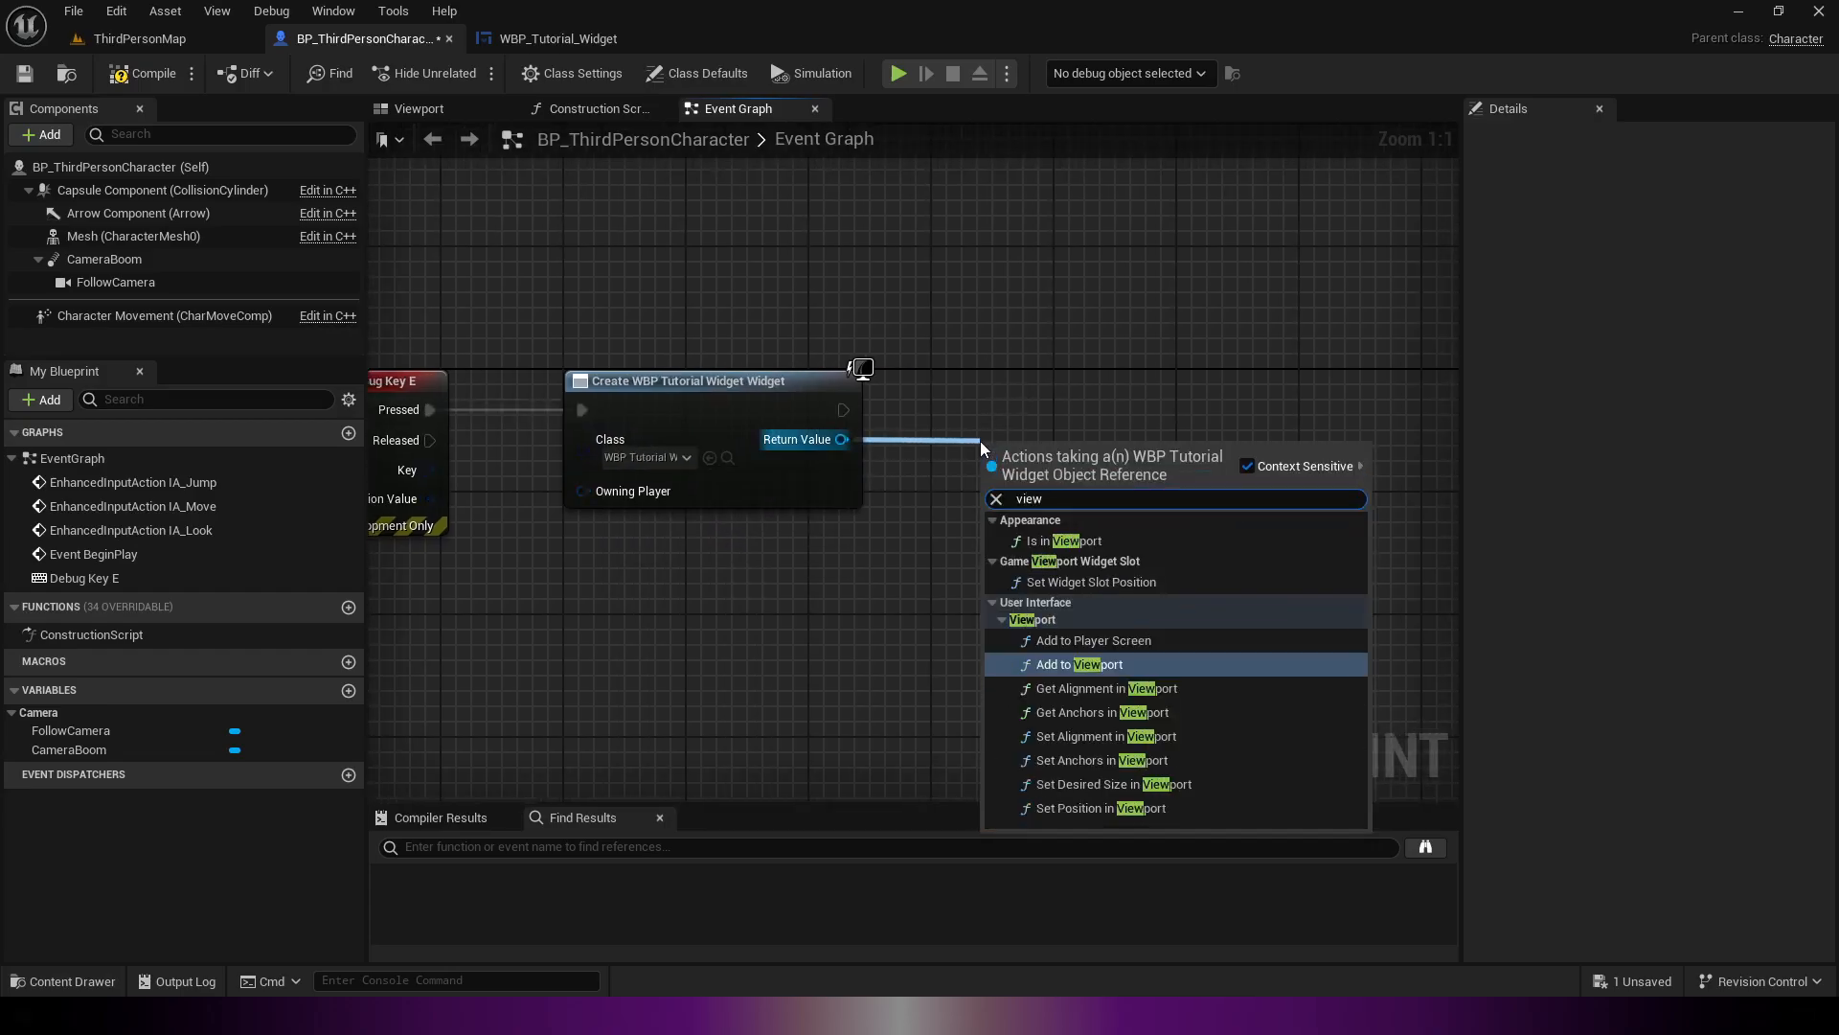
key(Return)
drag(993, 449, 1297, 389)
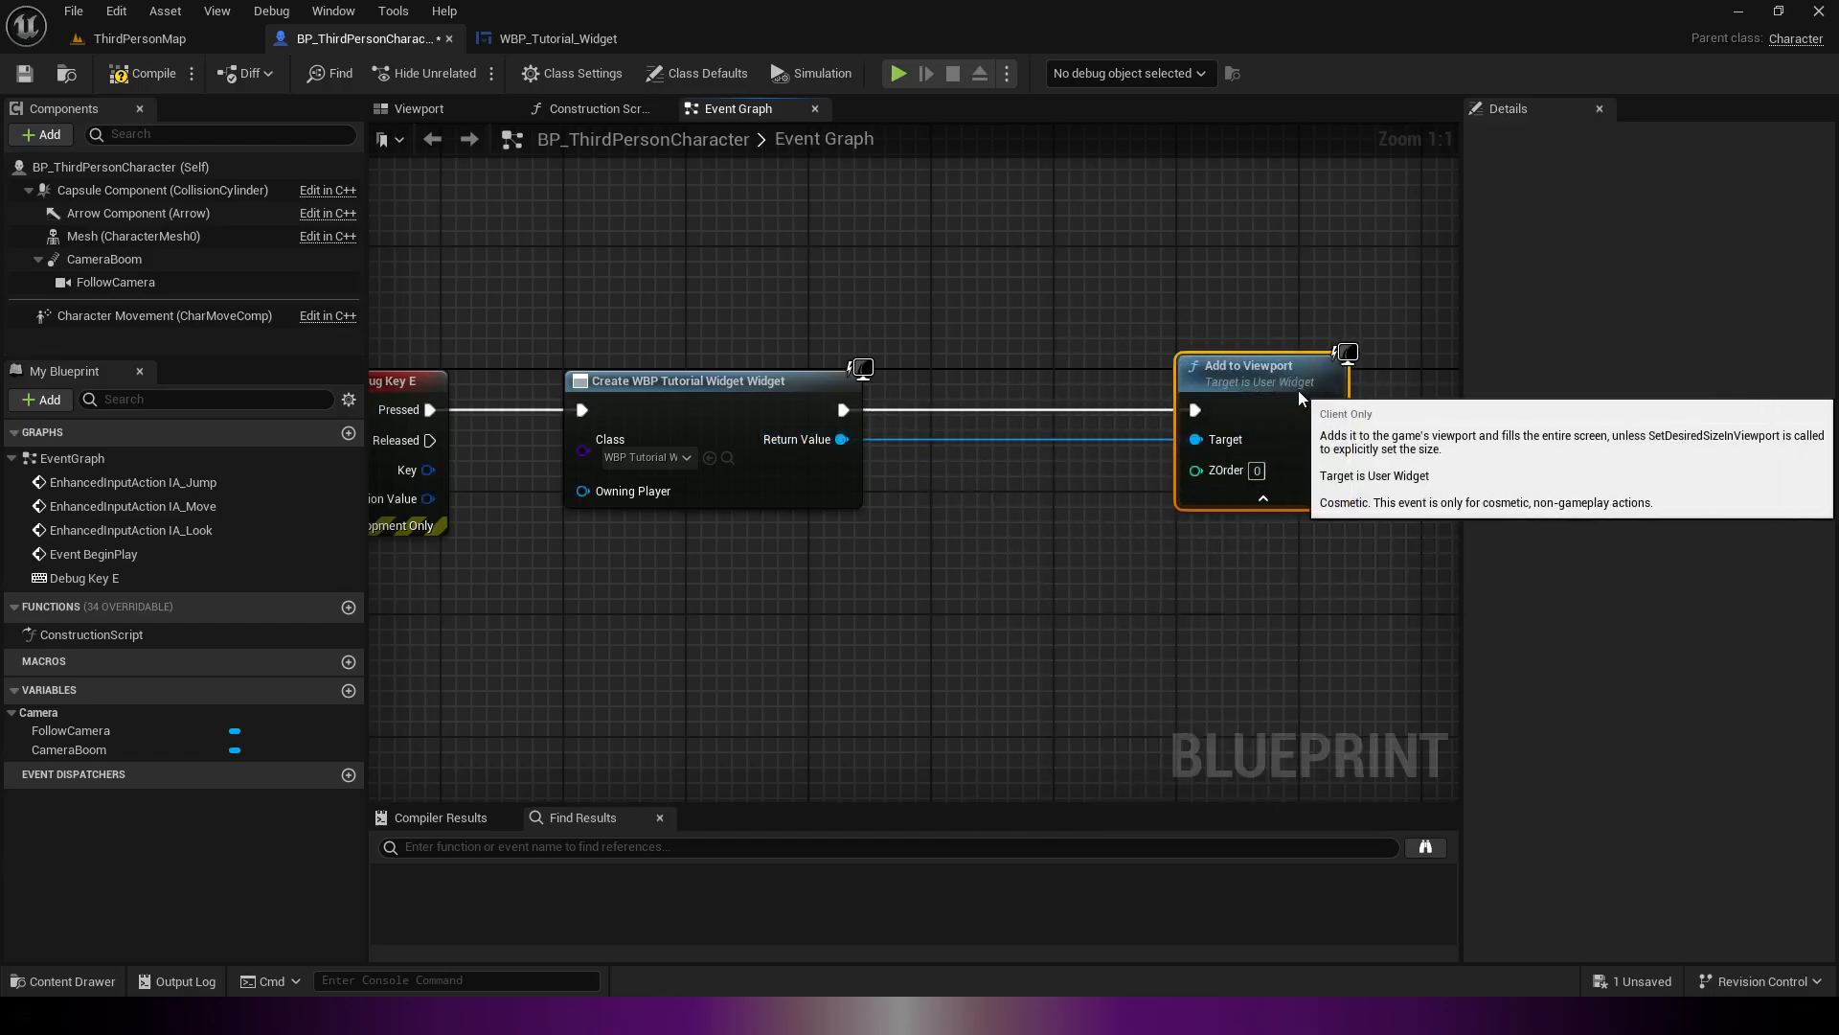
right_drag(1055, 319, 889, 276)
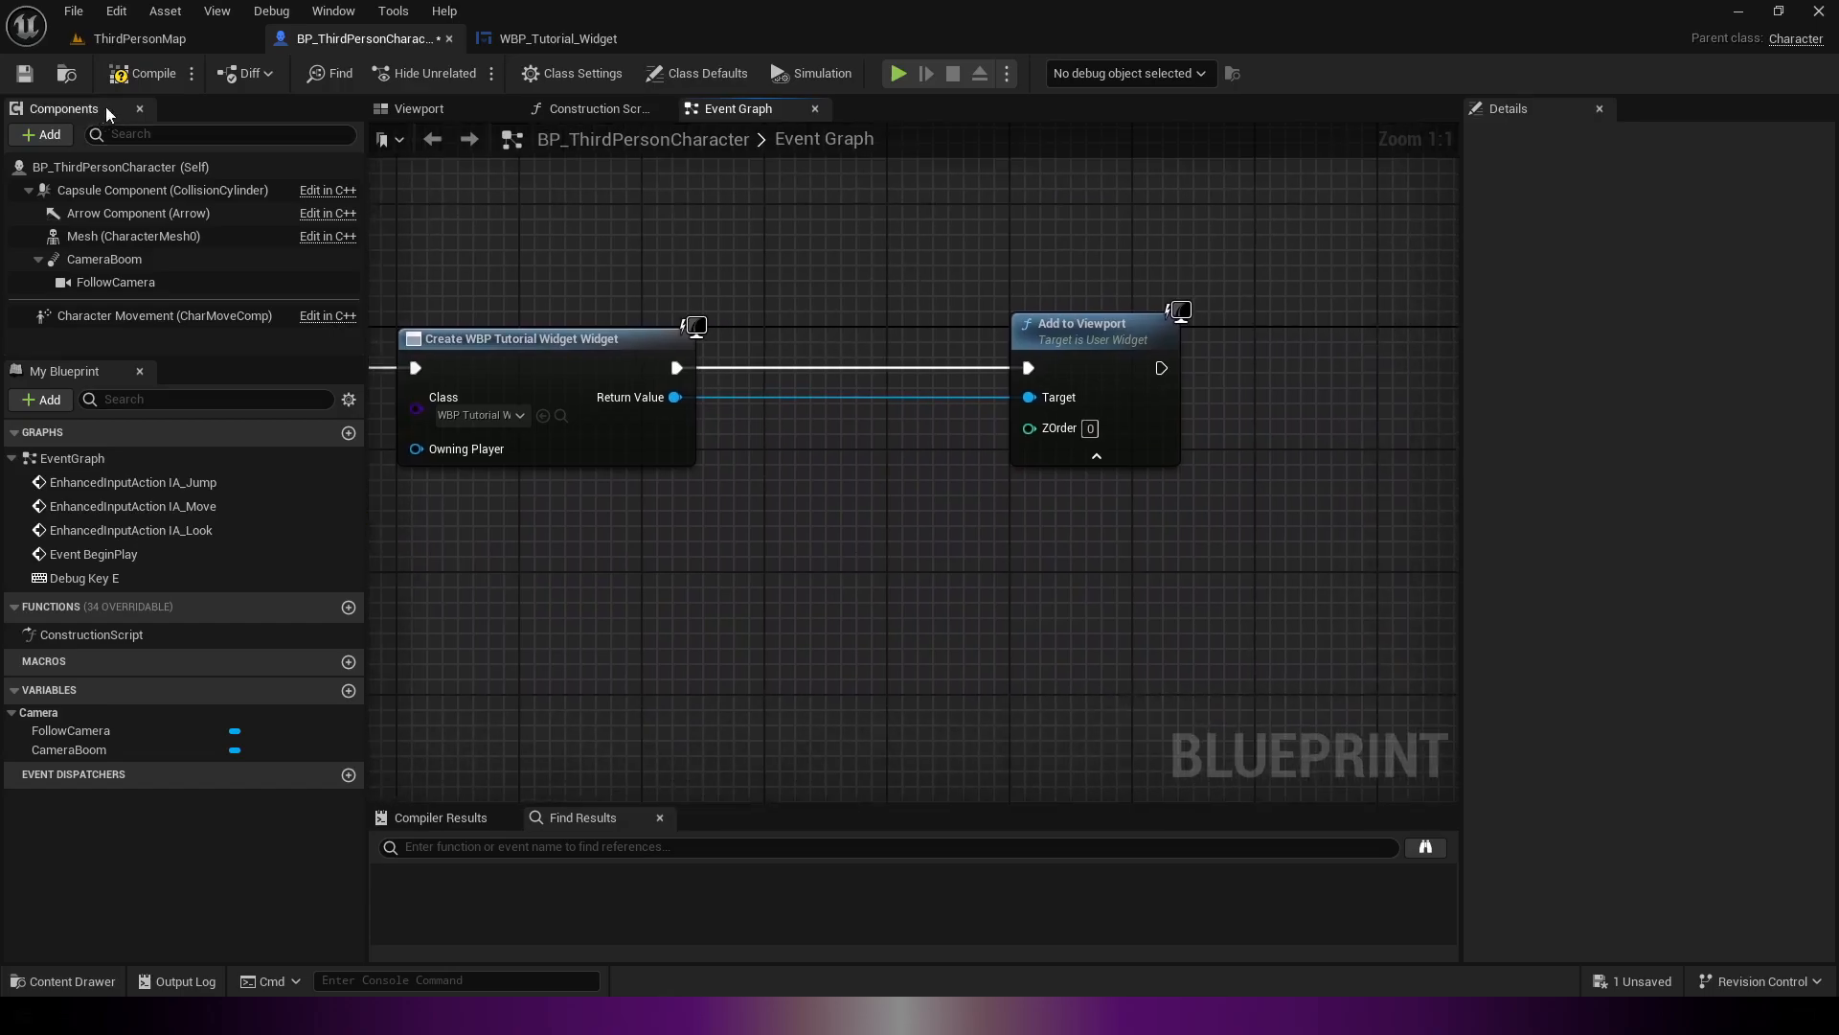
Step: Save the character blueprint and add a Play Animation node from the created widget's Return Value, placed below Add to Viewport
click(24, 73)
right_drag(776, 338, 819, 307)
scroll(885, 377, down, 1)
scroll(839, 435, down, 3)
scroll(840, 445, up, 1)
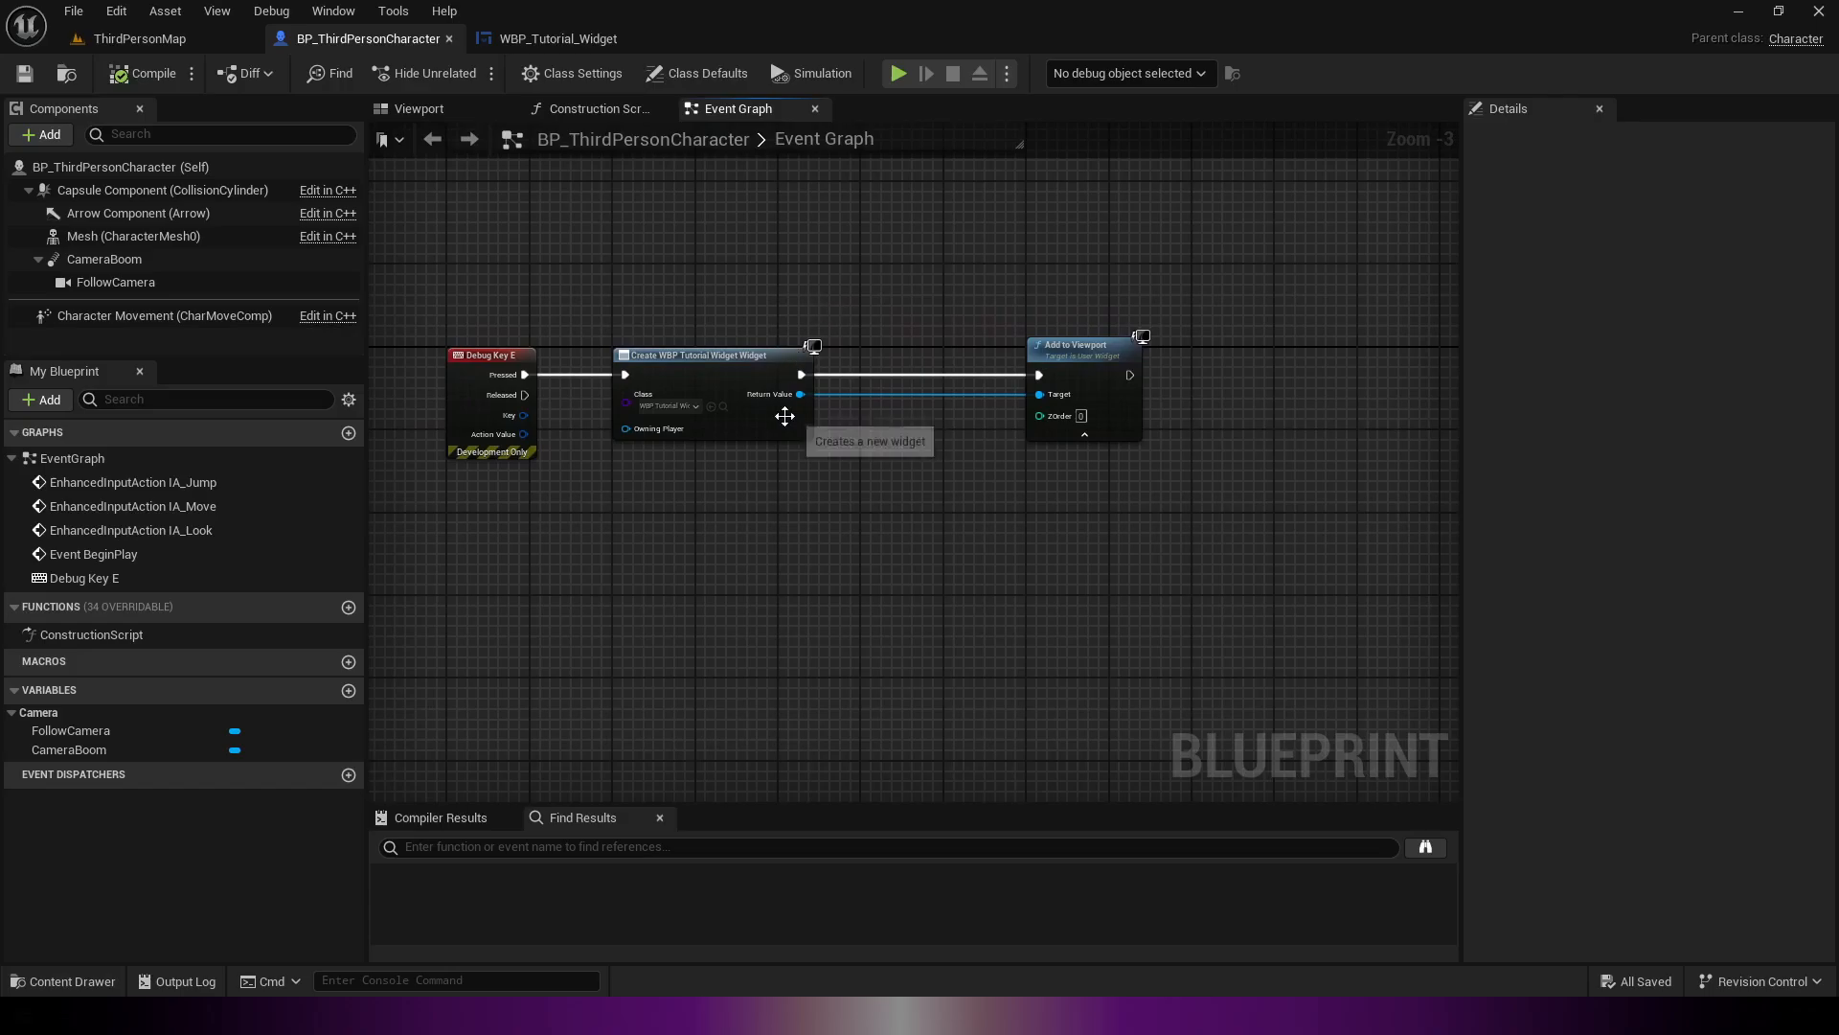
right_drag(940, 339, 882, 350)
drag(744, 410, 710, 658)
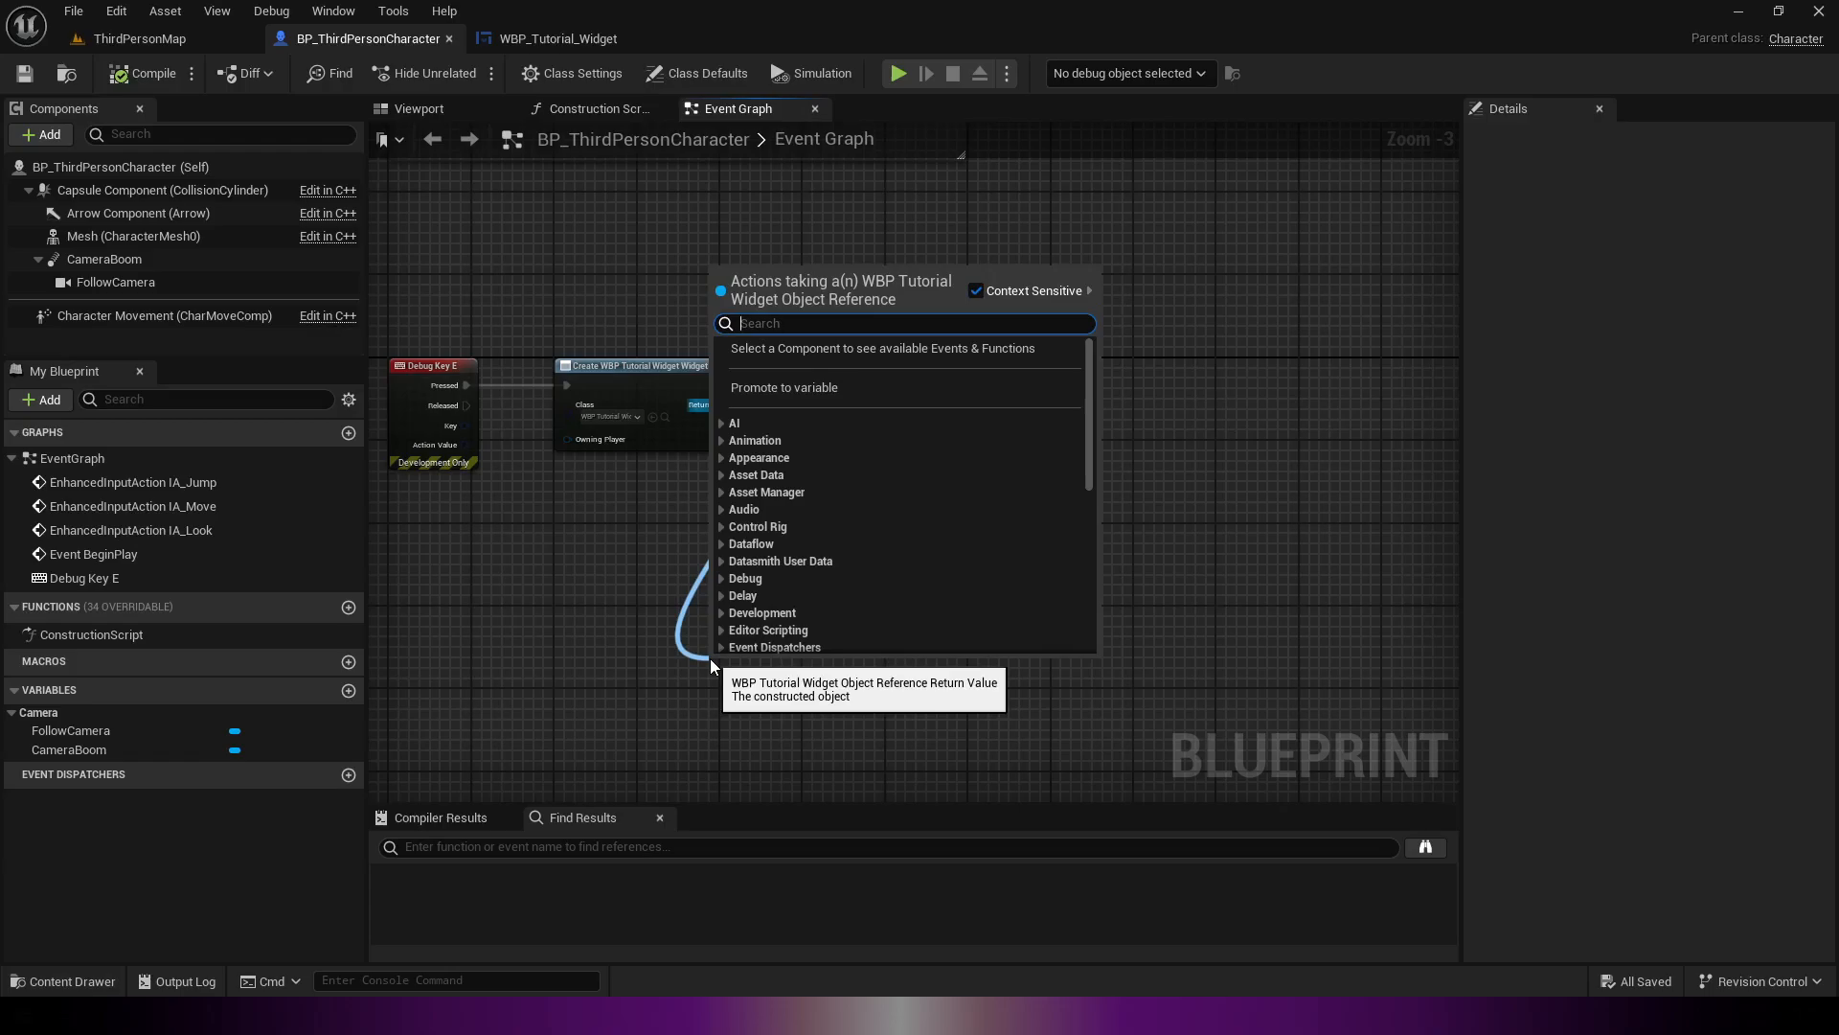
text(play anime)
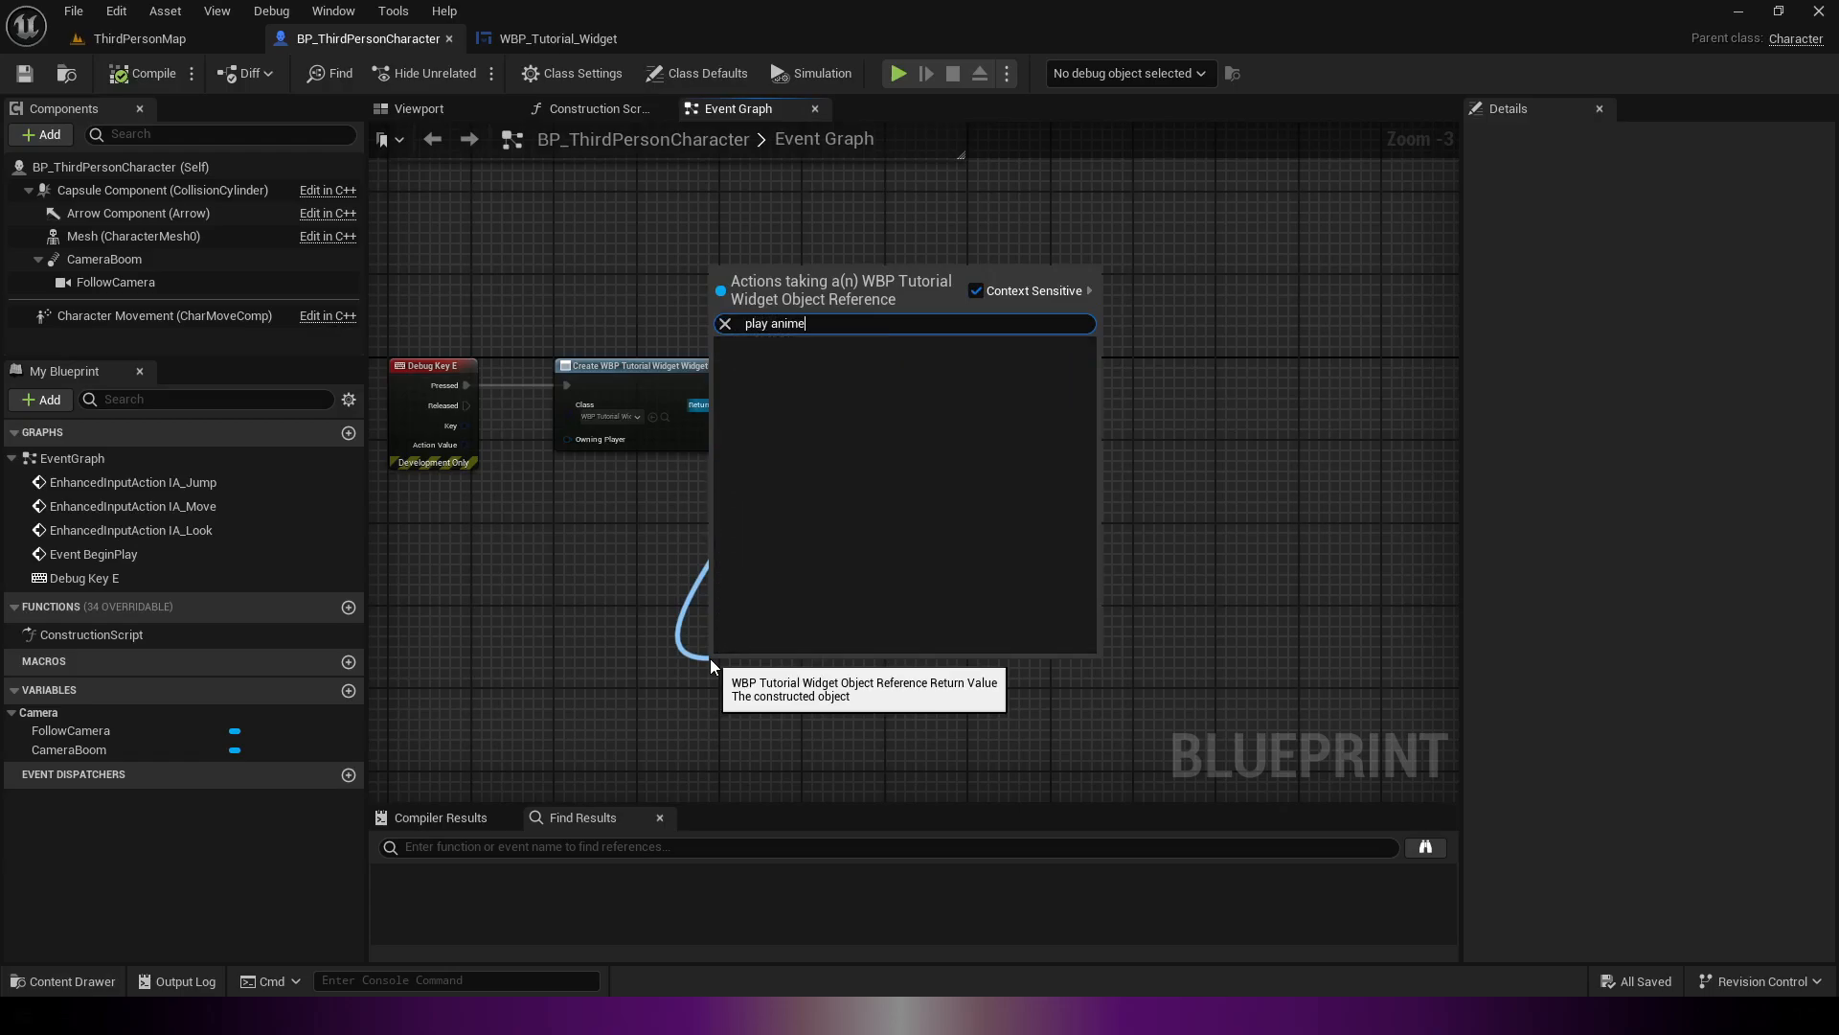
key(BackSpace)
key(Return)
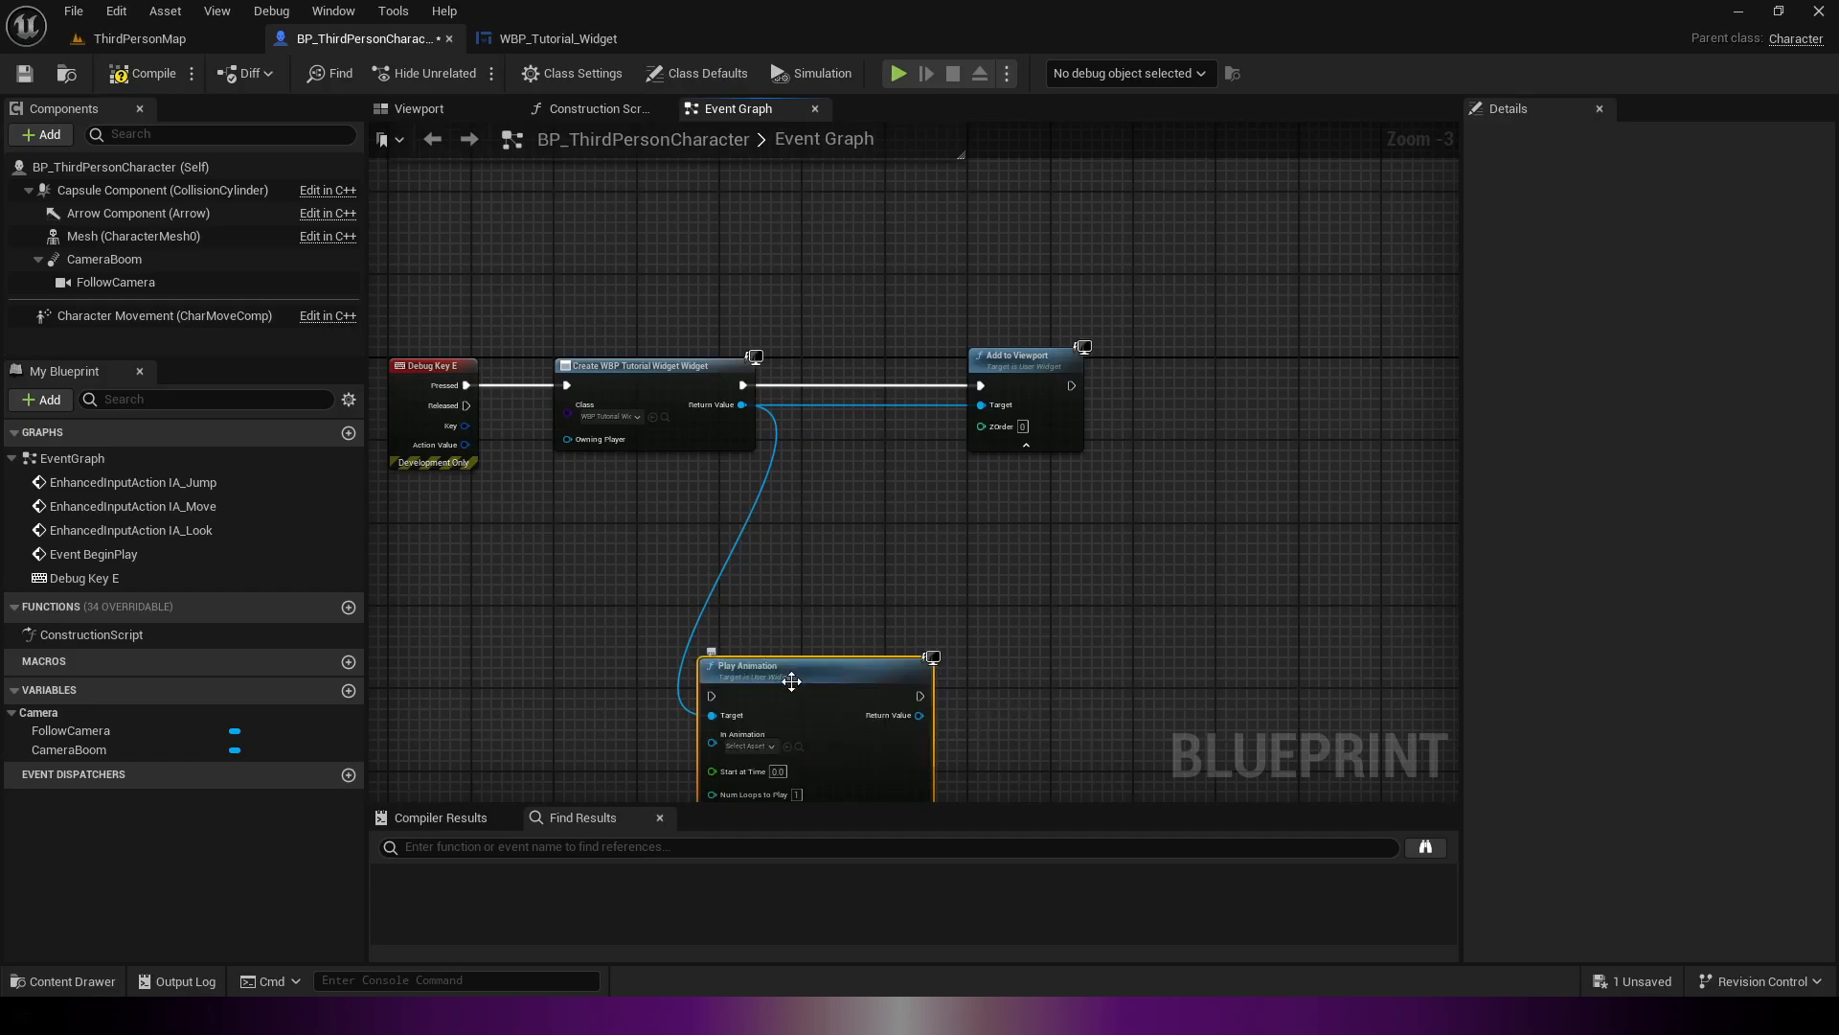
drag(802, 683, 979, 559)
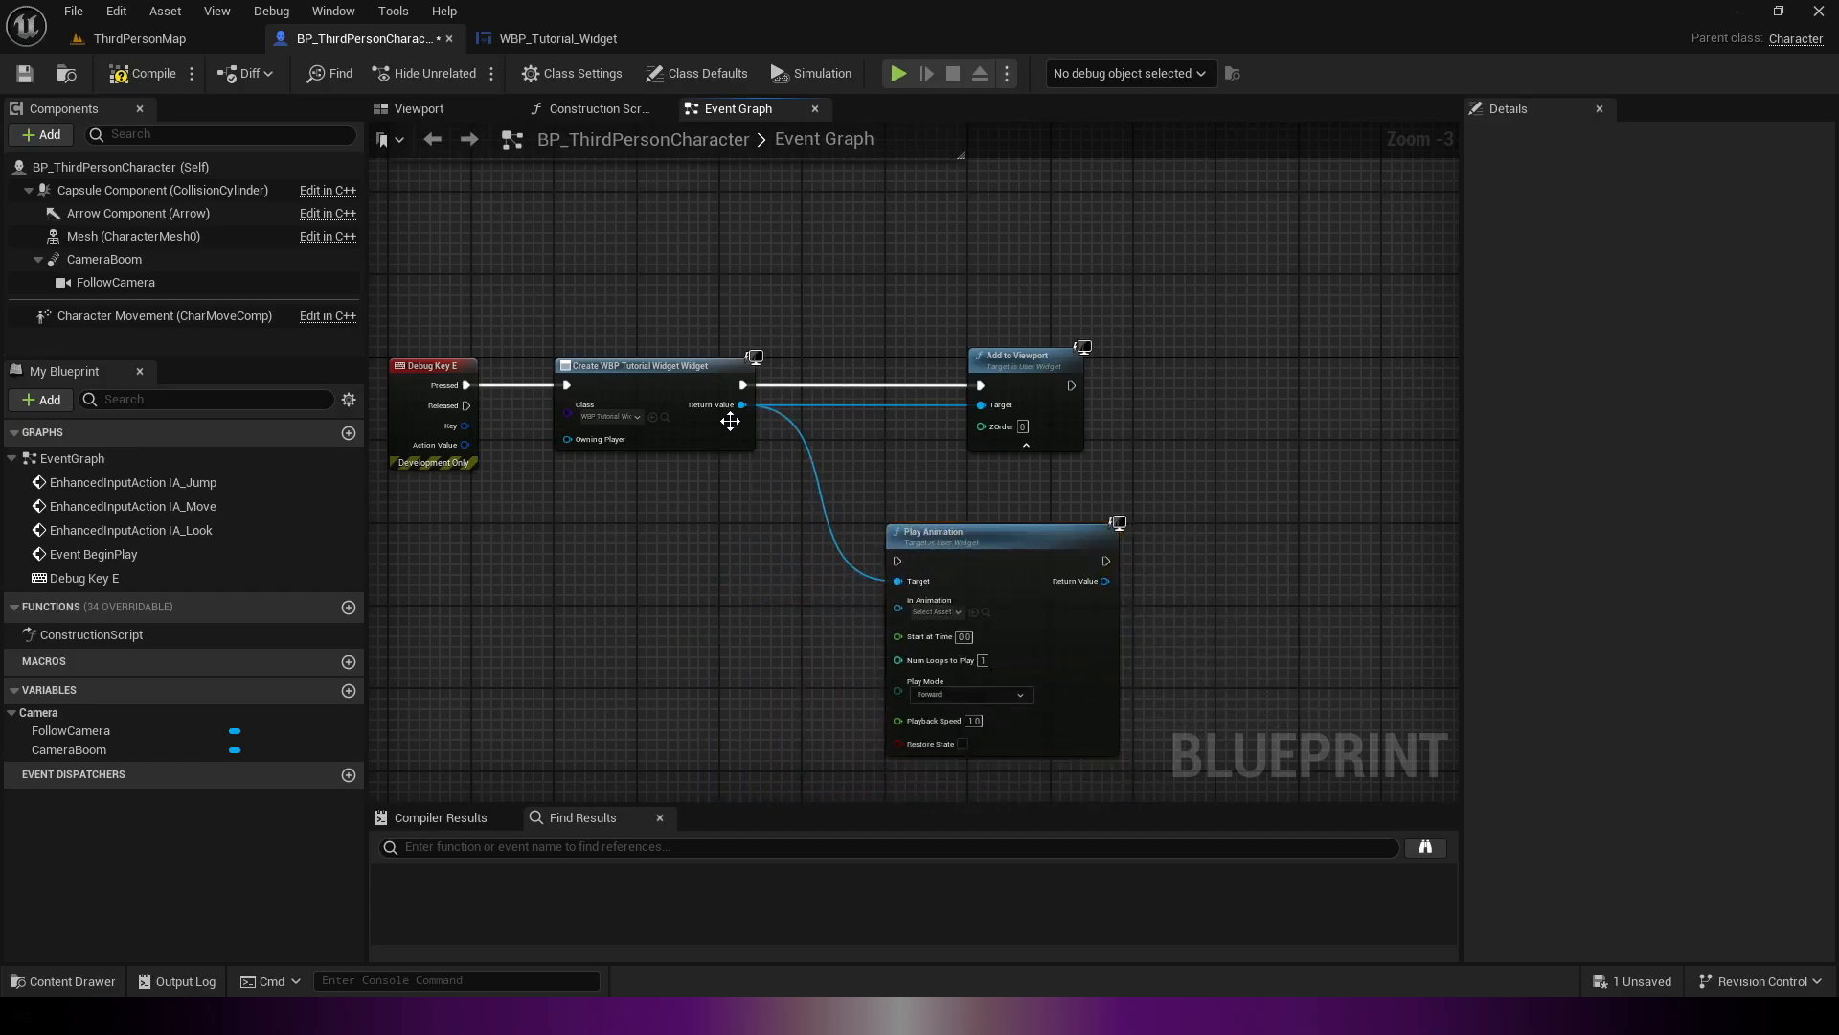
Step: Get the Heart animation from the created widget's Return Value, connect it to Play Animation's In Animation input, and place it beside that node
drag(726, 618, 725, 711)
text(heart)
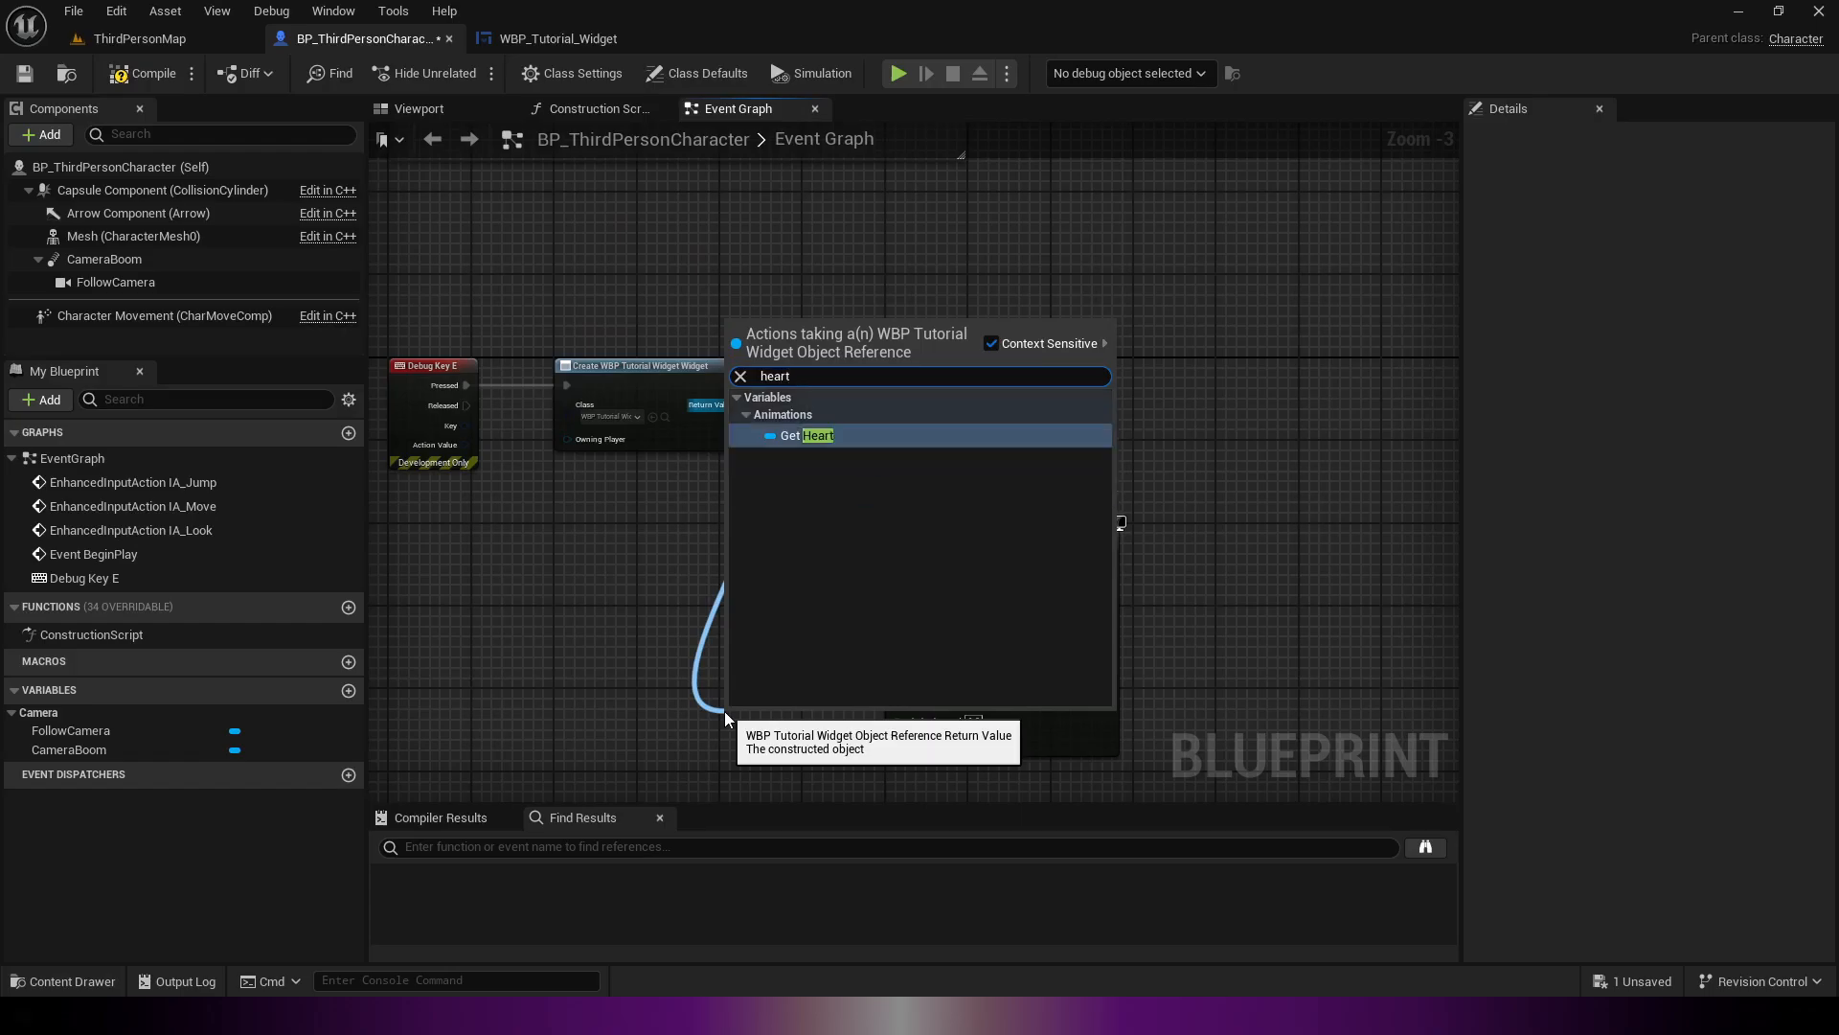
key(Return)
scroll(725, 711, up, 3)
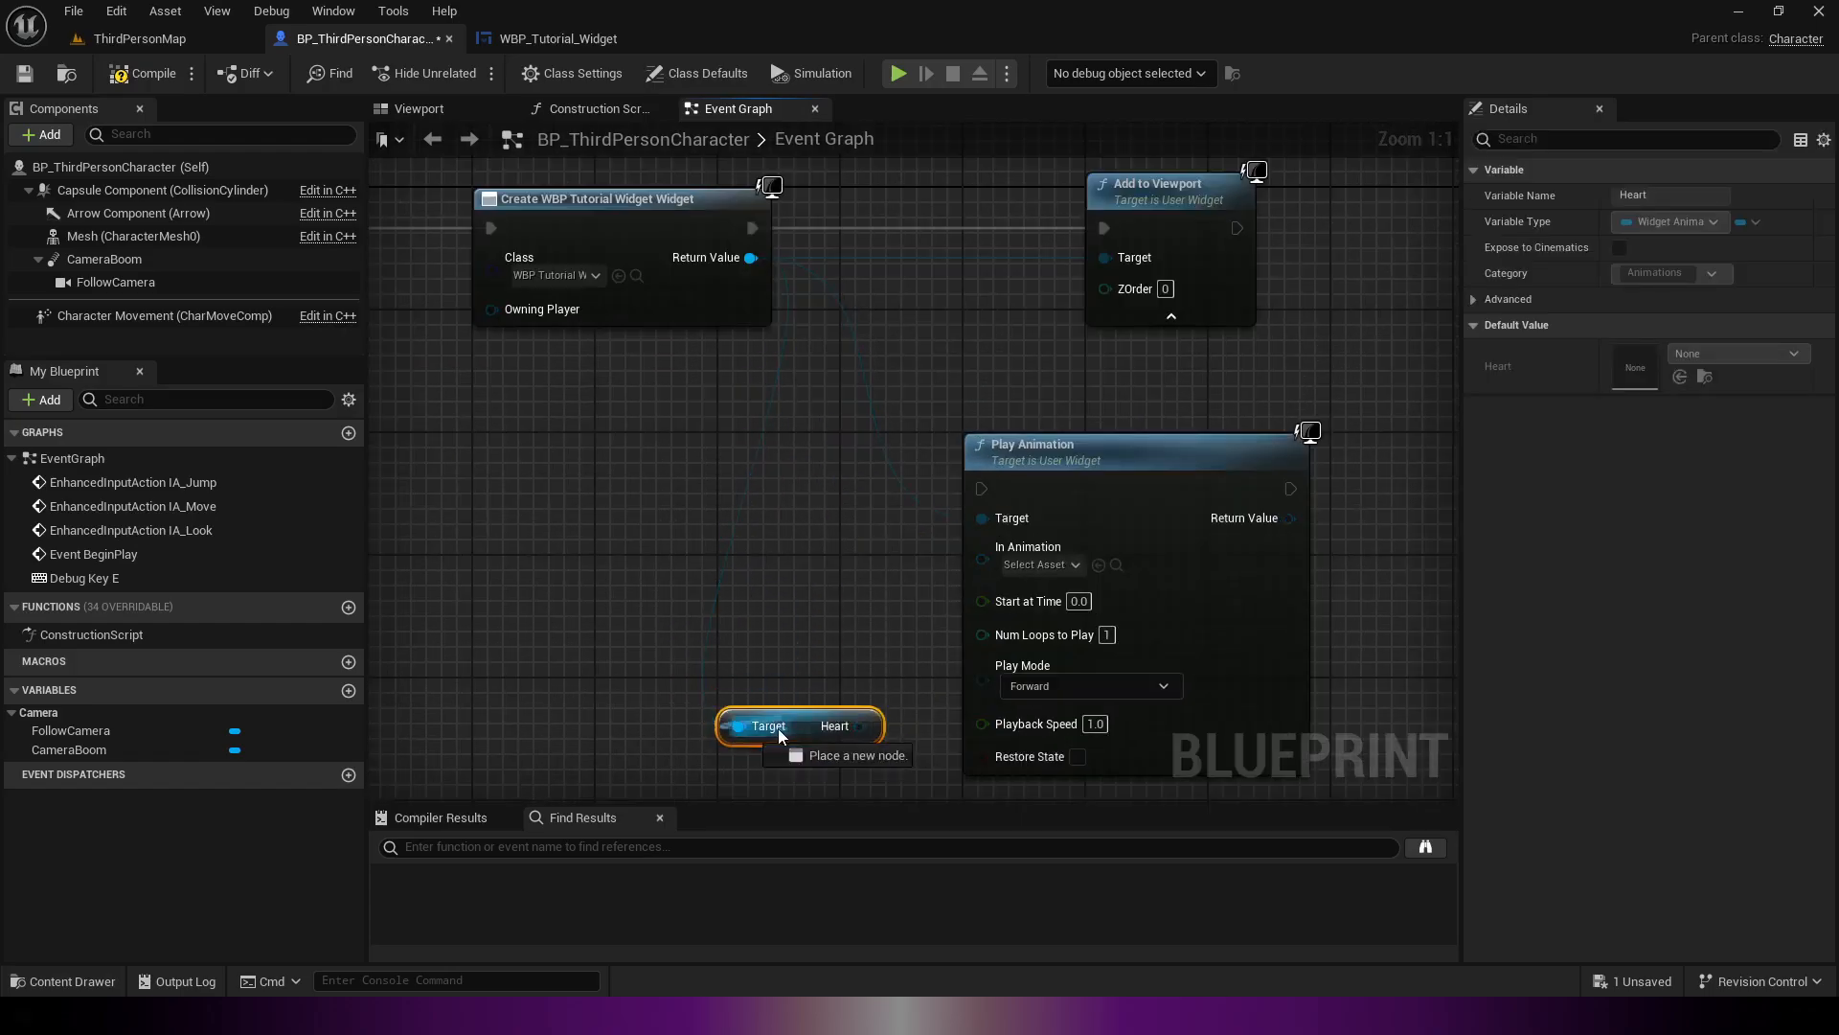
drag(793, 730, 982, 547)
drag(753, 571, 795, 542)
click(815, 490)
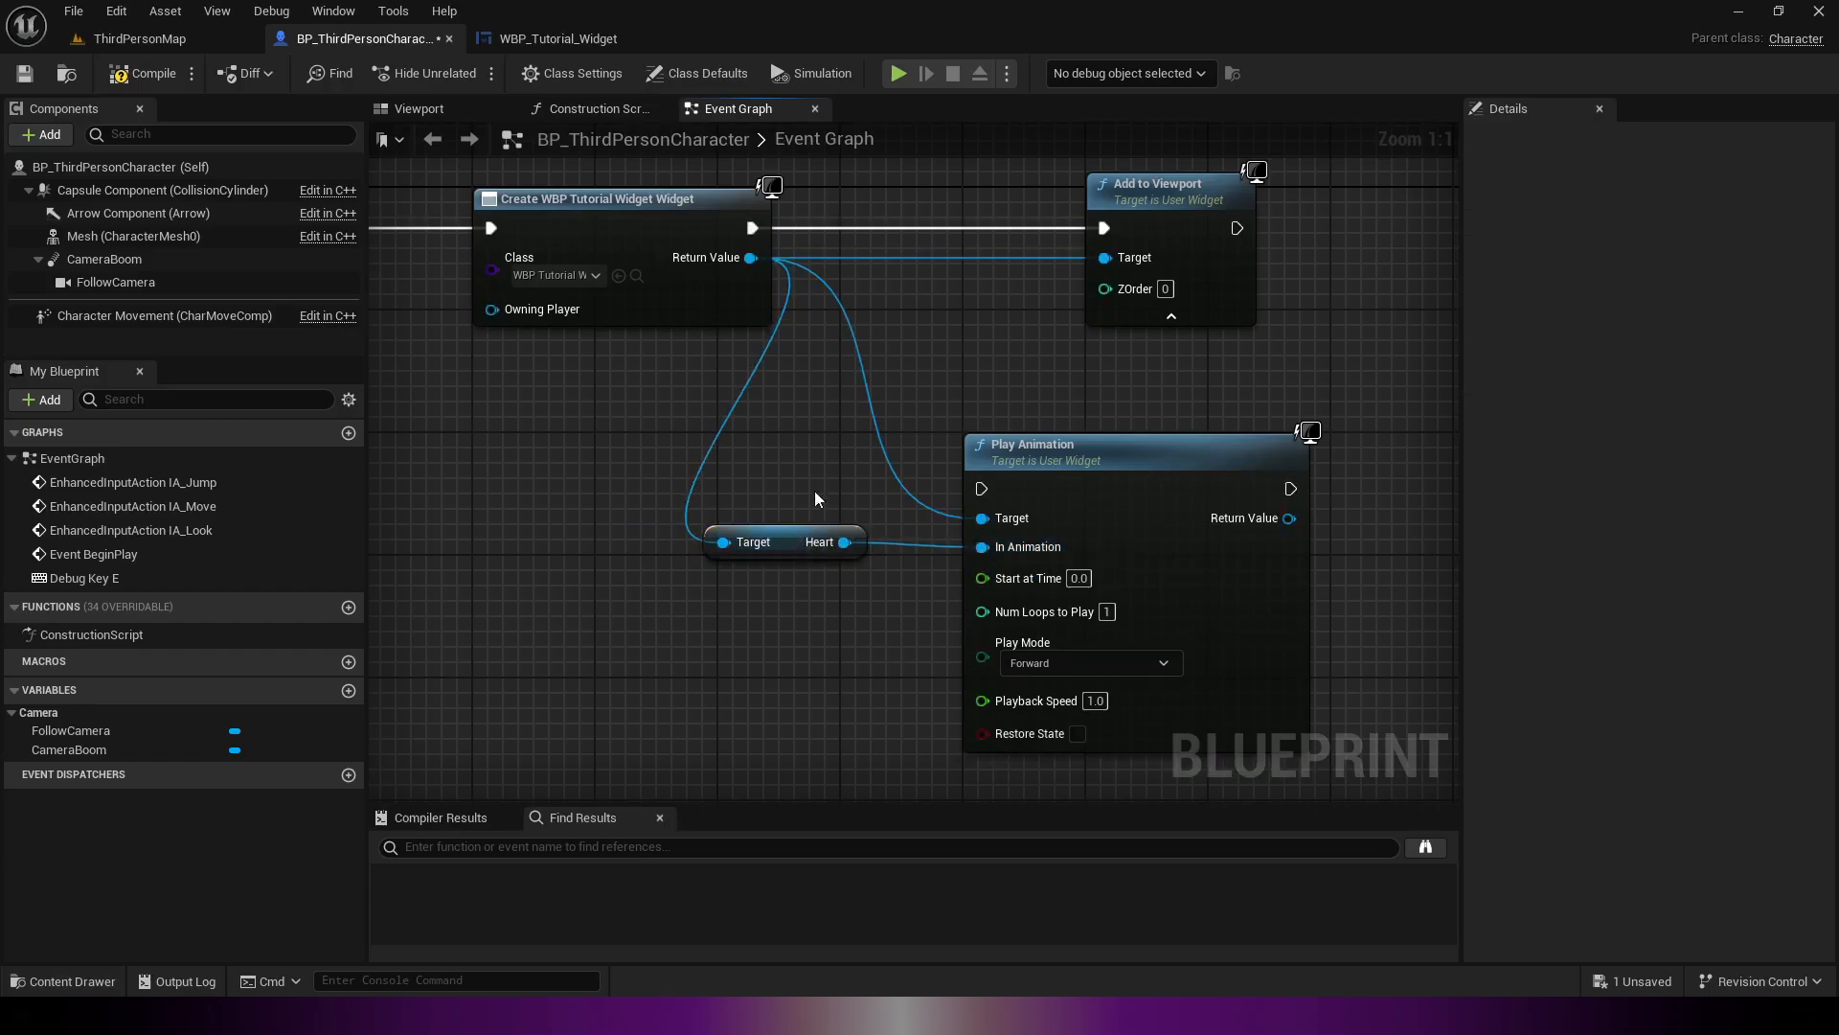
Step: Add a Debug Key R event whose Pressed output triggers the Play Animation node
right_drag(919, 312, 1150, 256)
drag(1213, 432, 577, 399)
text(debug key r)
key(Return)
click(646, 364)
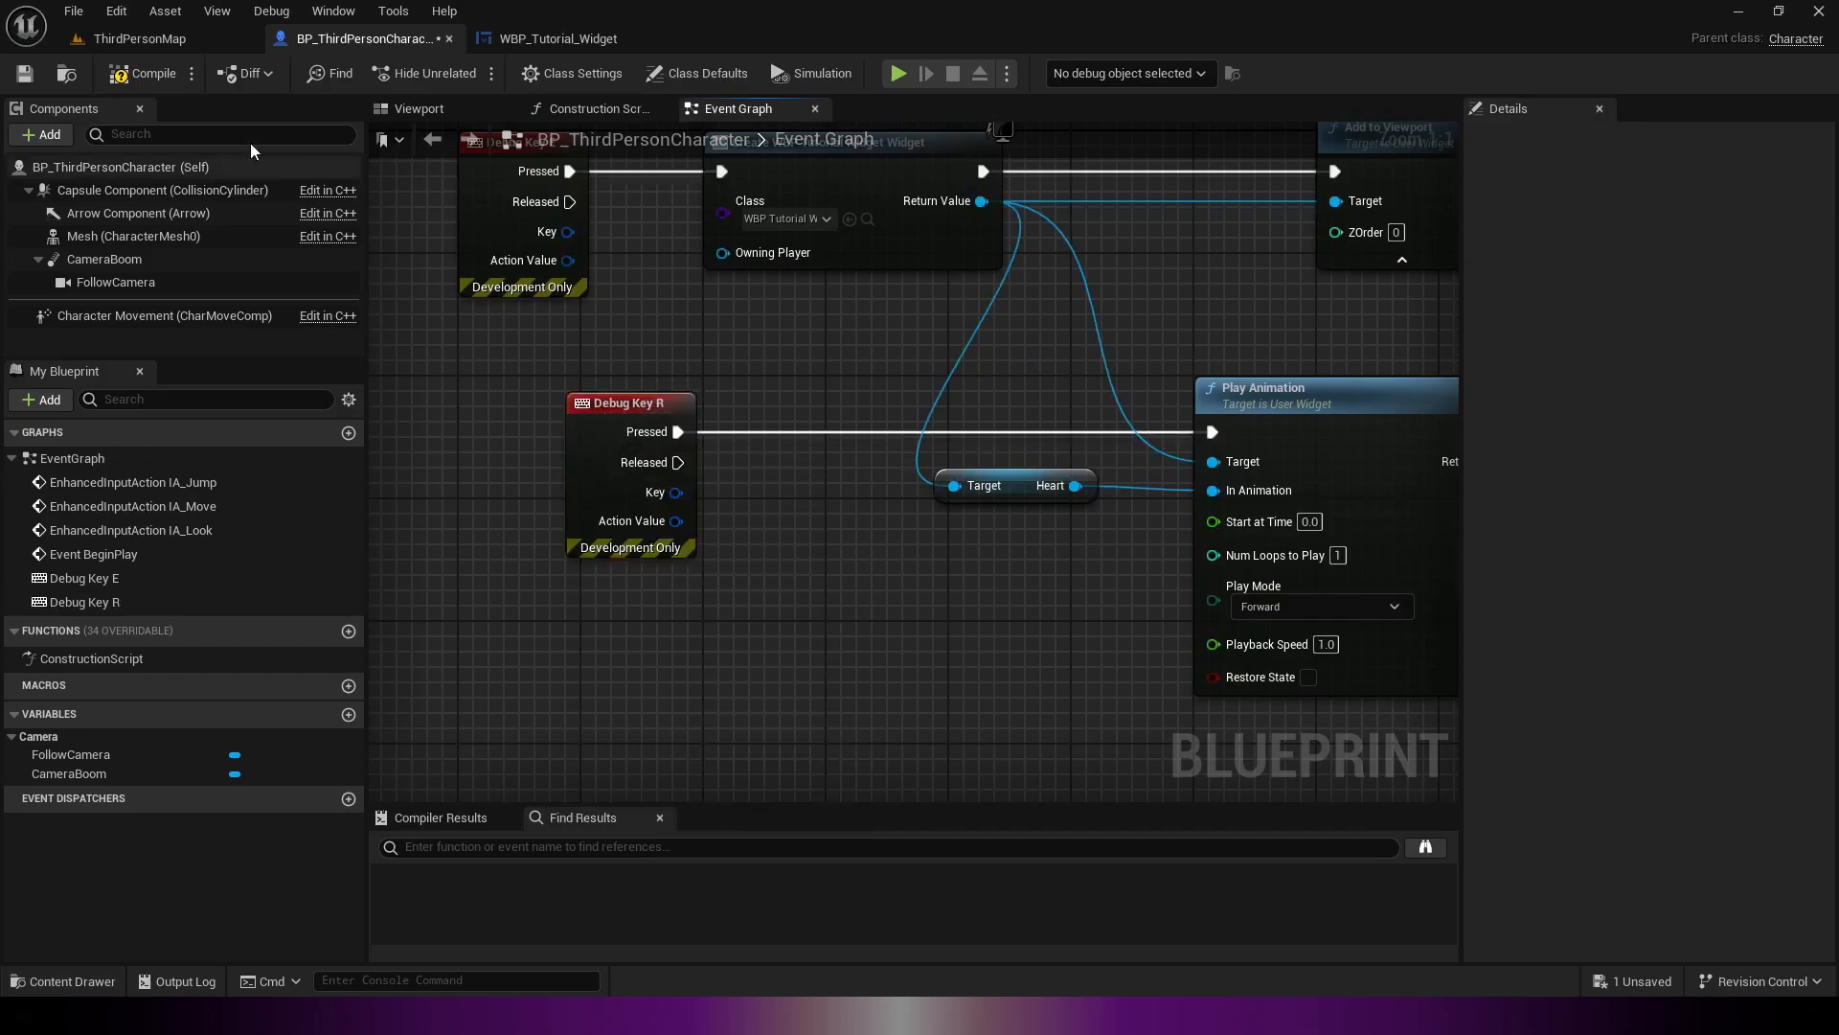
Step: Compile the character blueprint and run the game preview to test the cat widget and its heart animation
click(142, 79)
right_drag(910, 404, 658, 402)
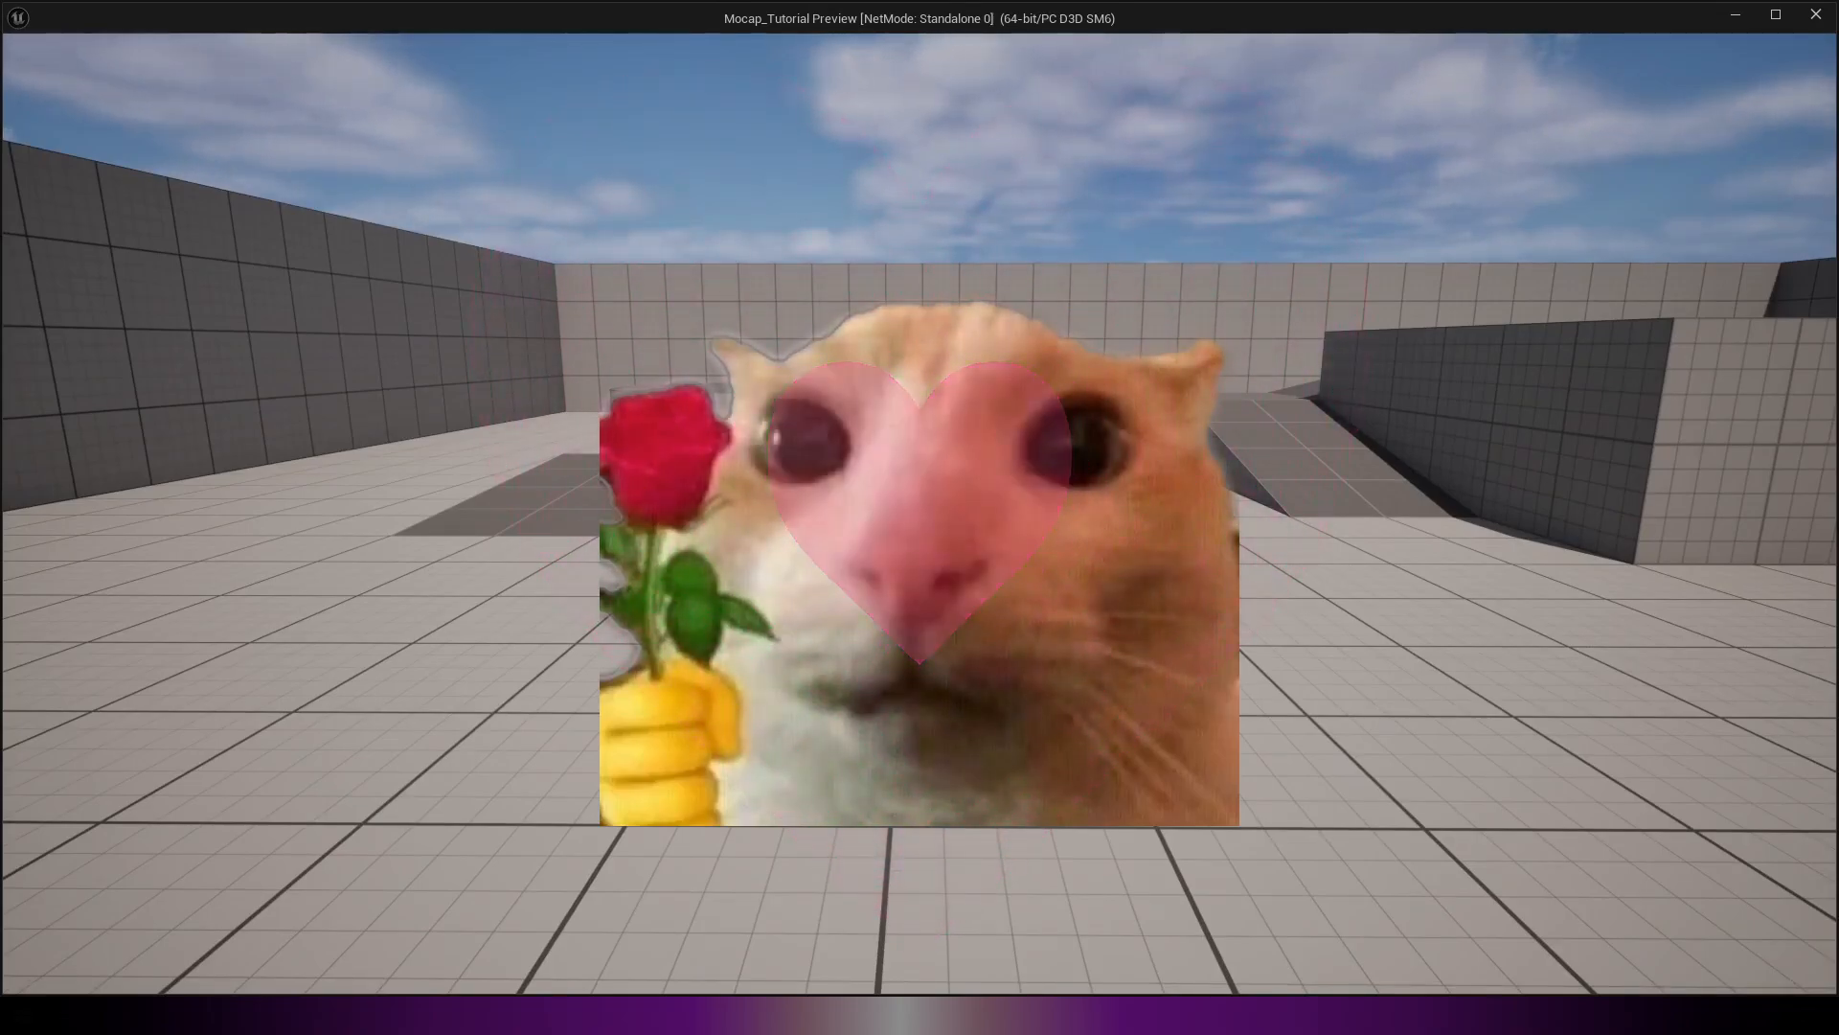
key(w)
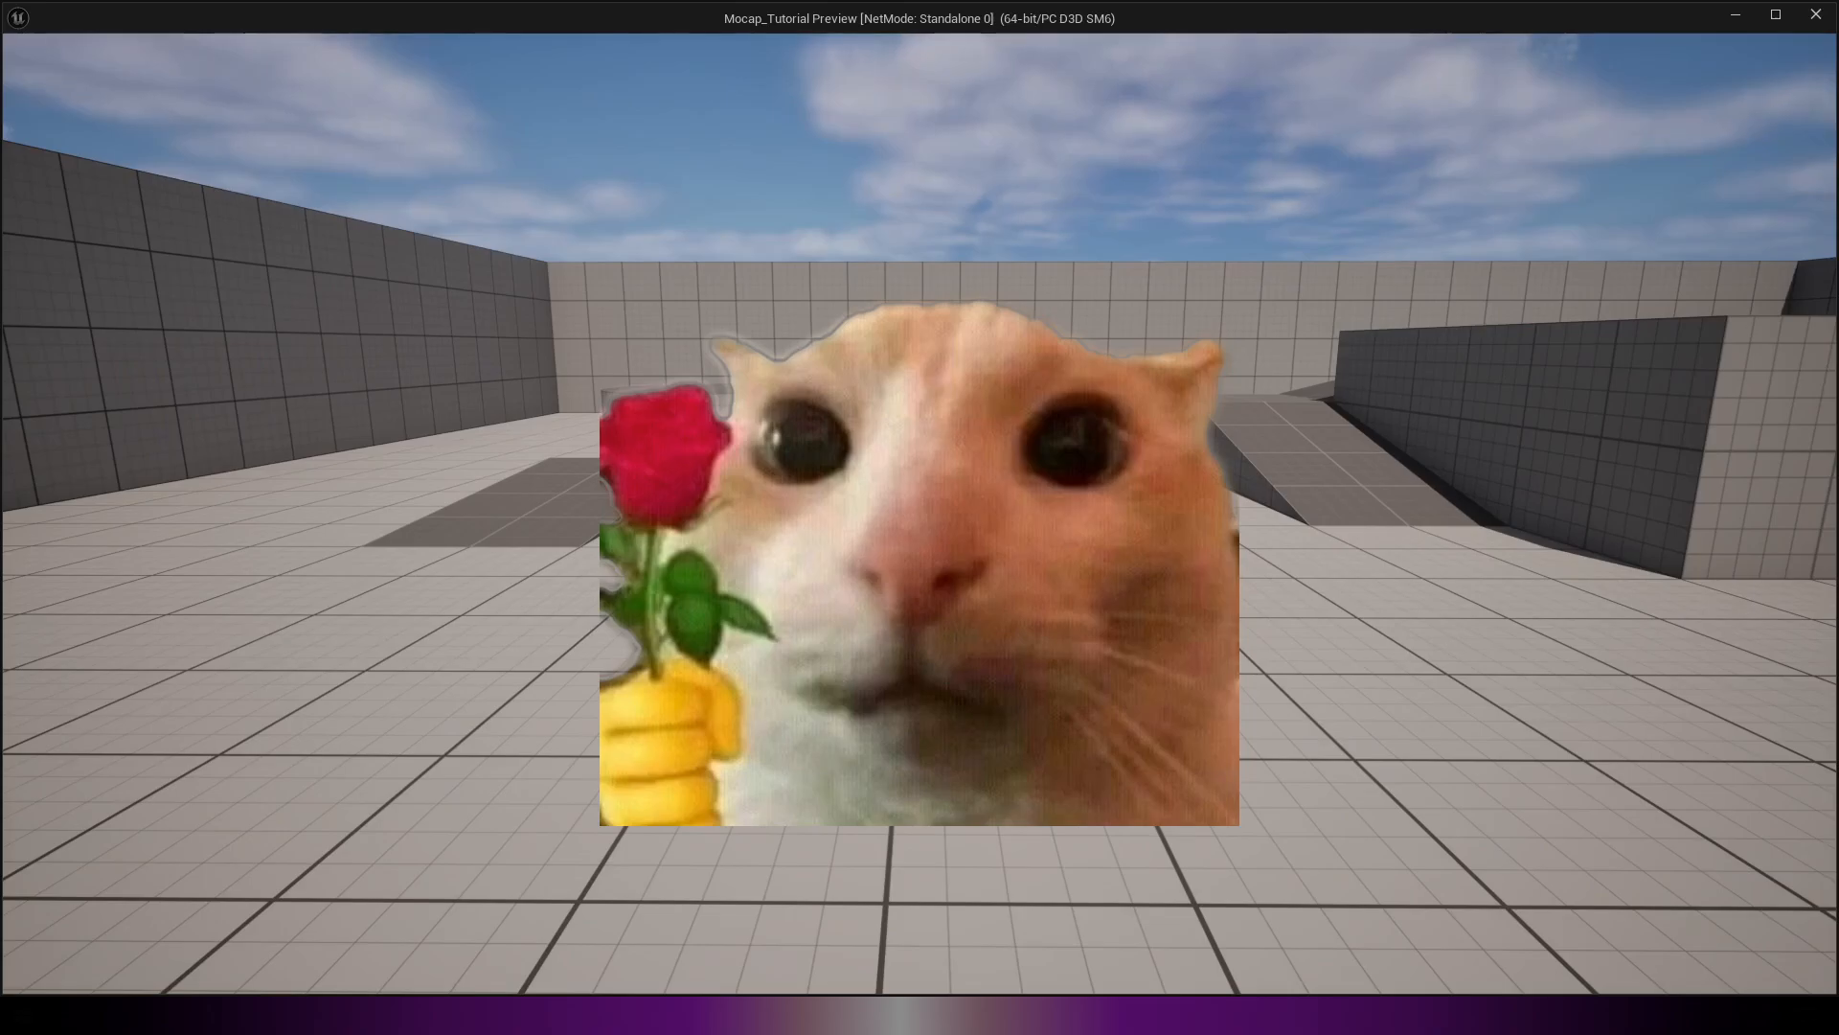